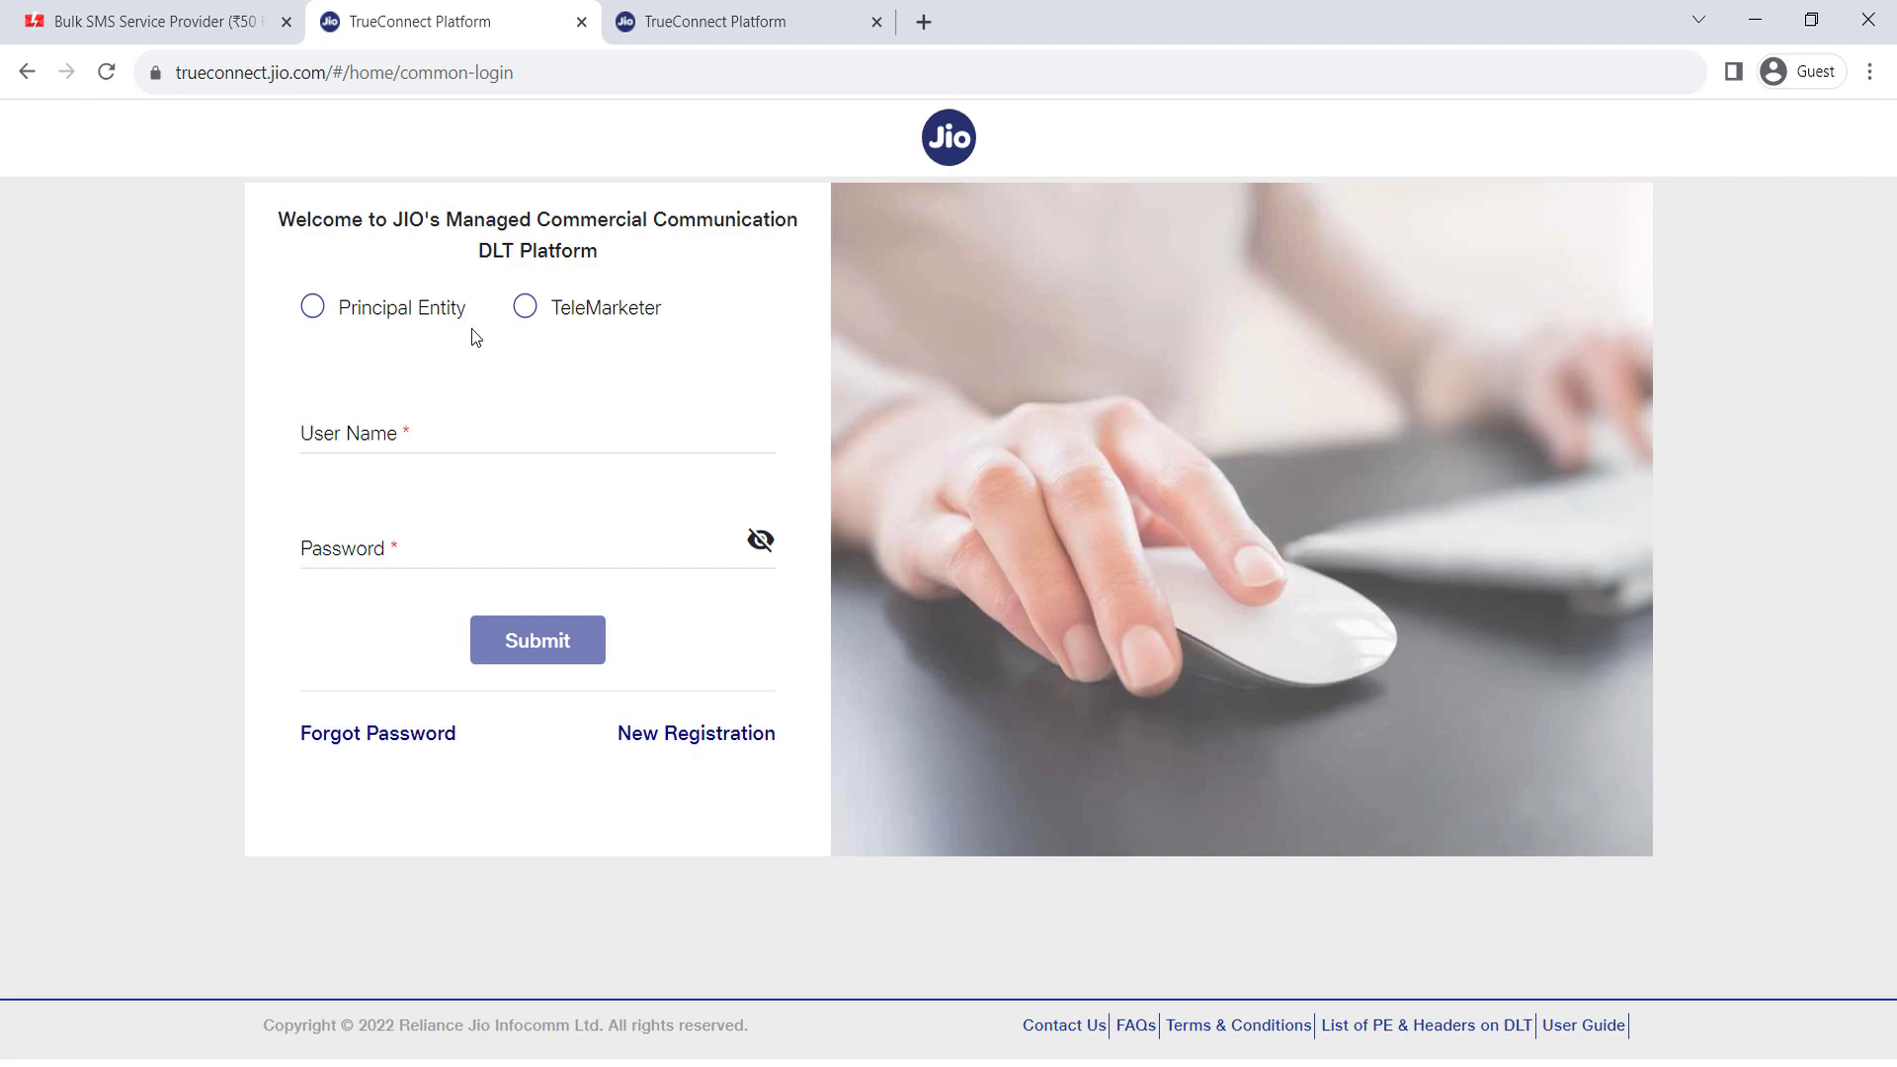
- Select Principal Entity as the login type and switch to the signed-in TrueConnect dashboard
click(387, 324)
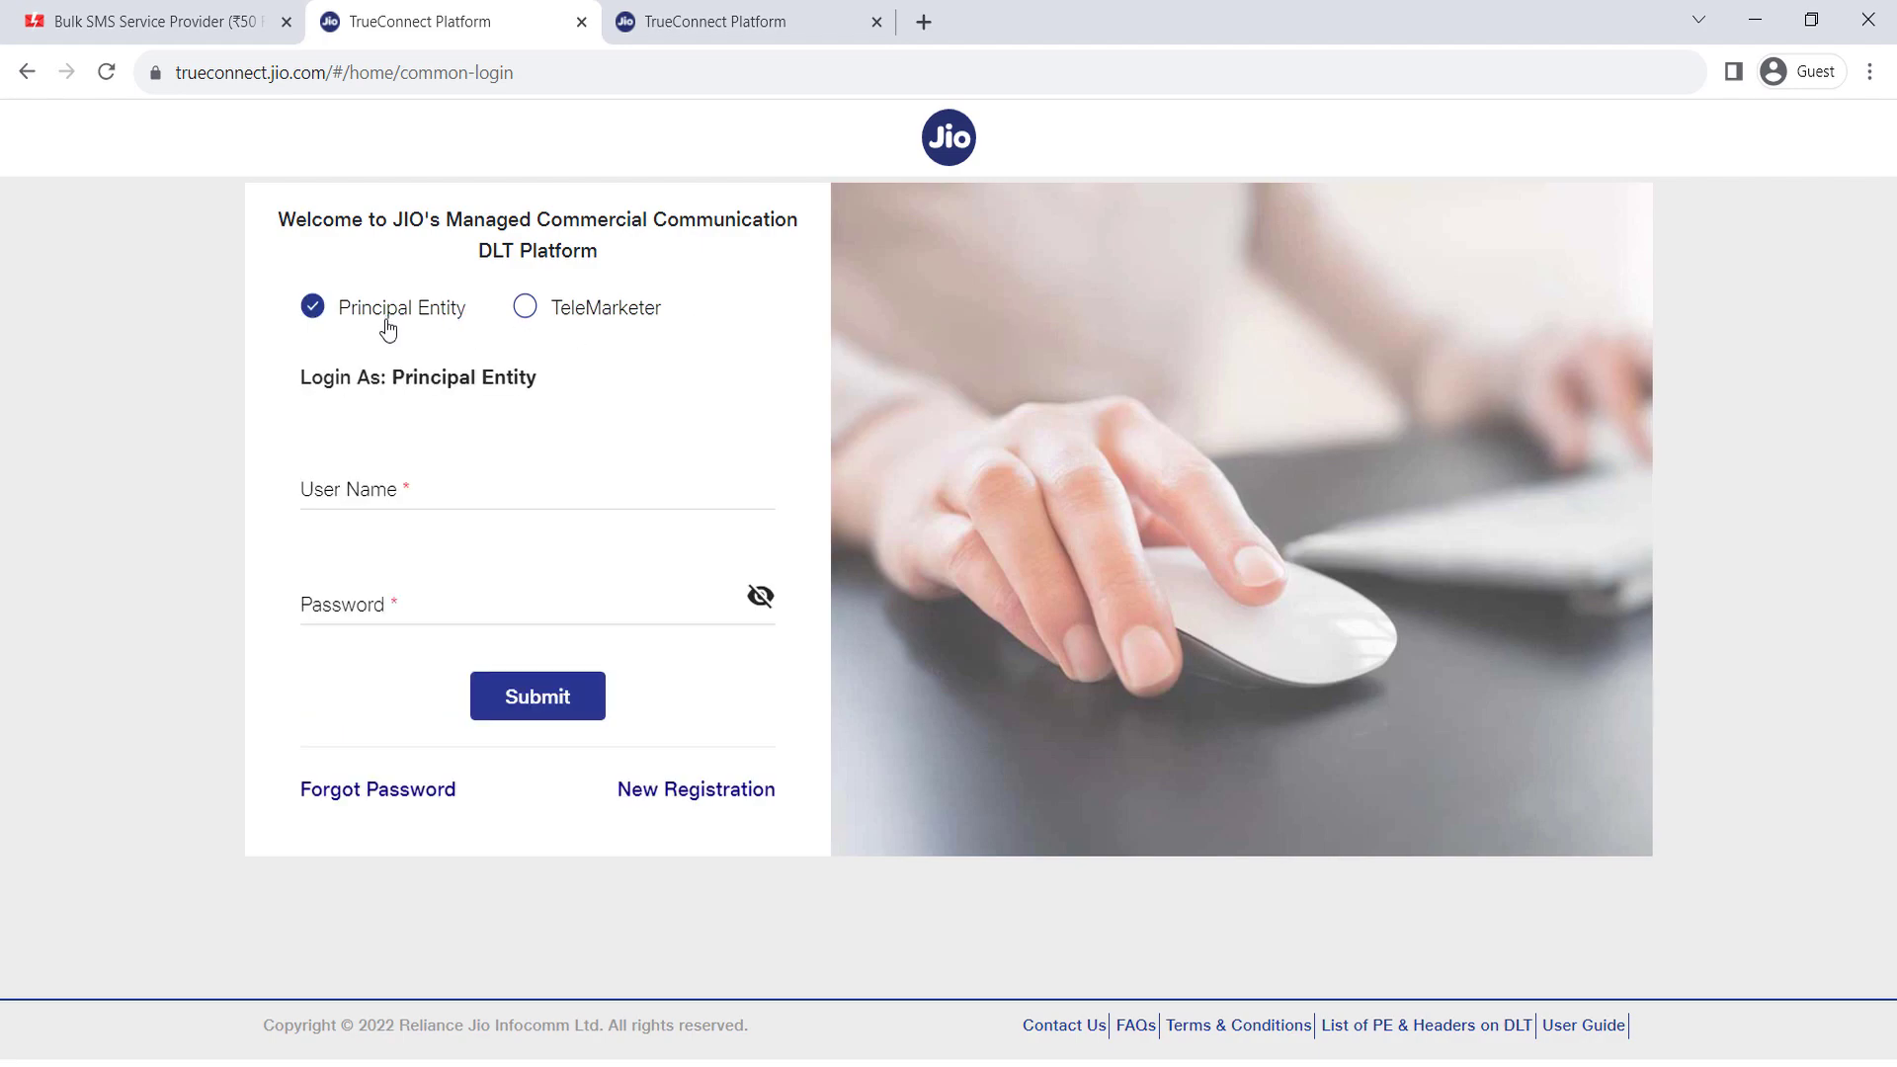
click(394, 497)
click(402, 622)
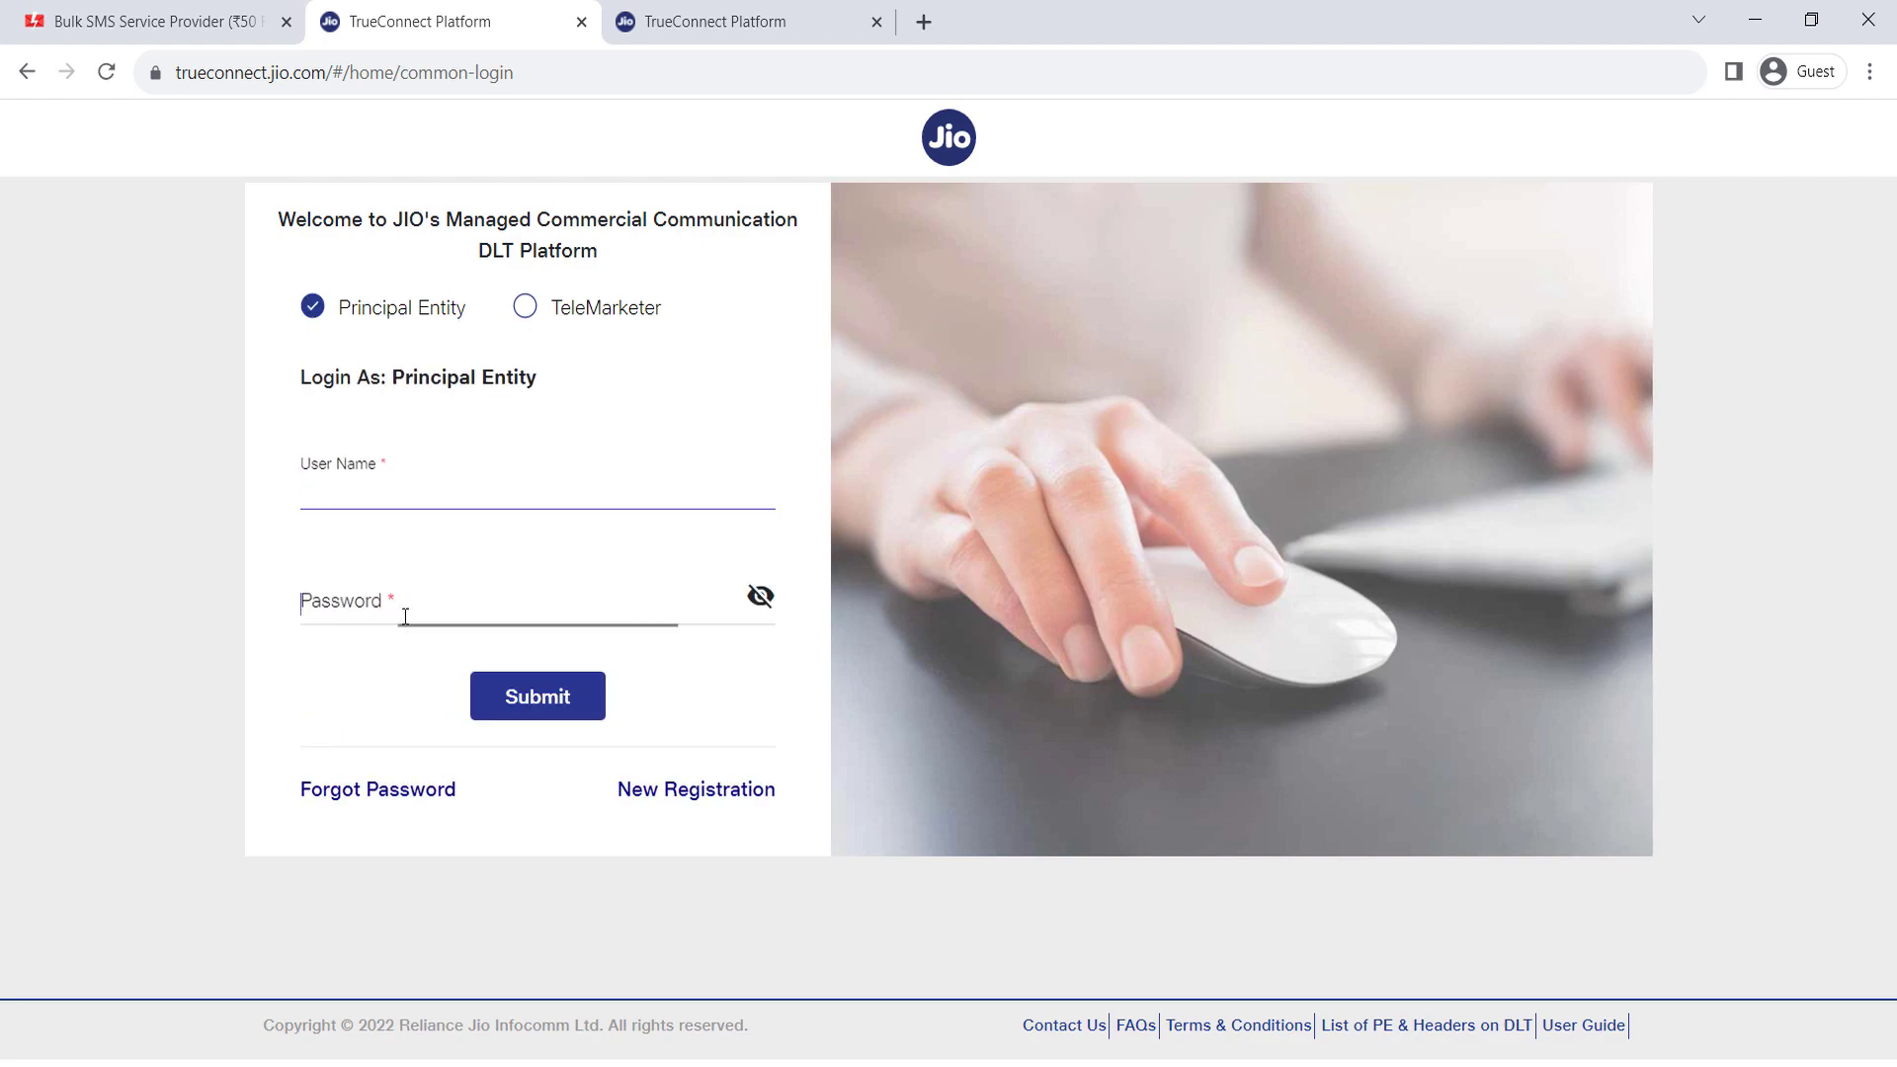
click(426, 501)
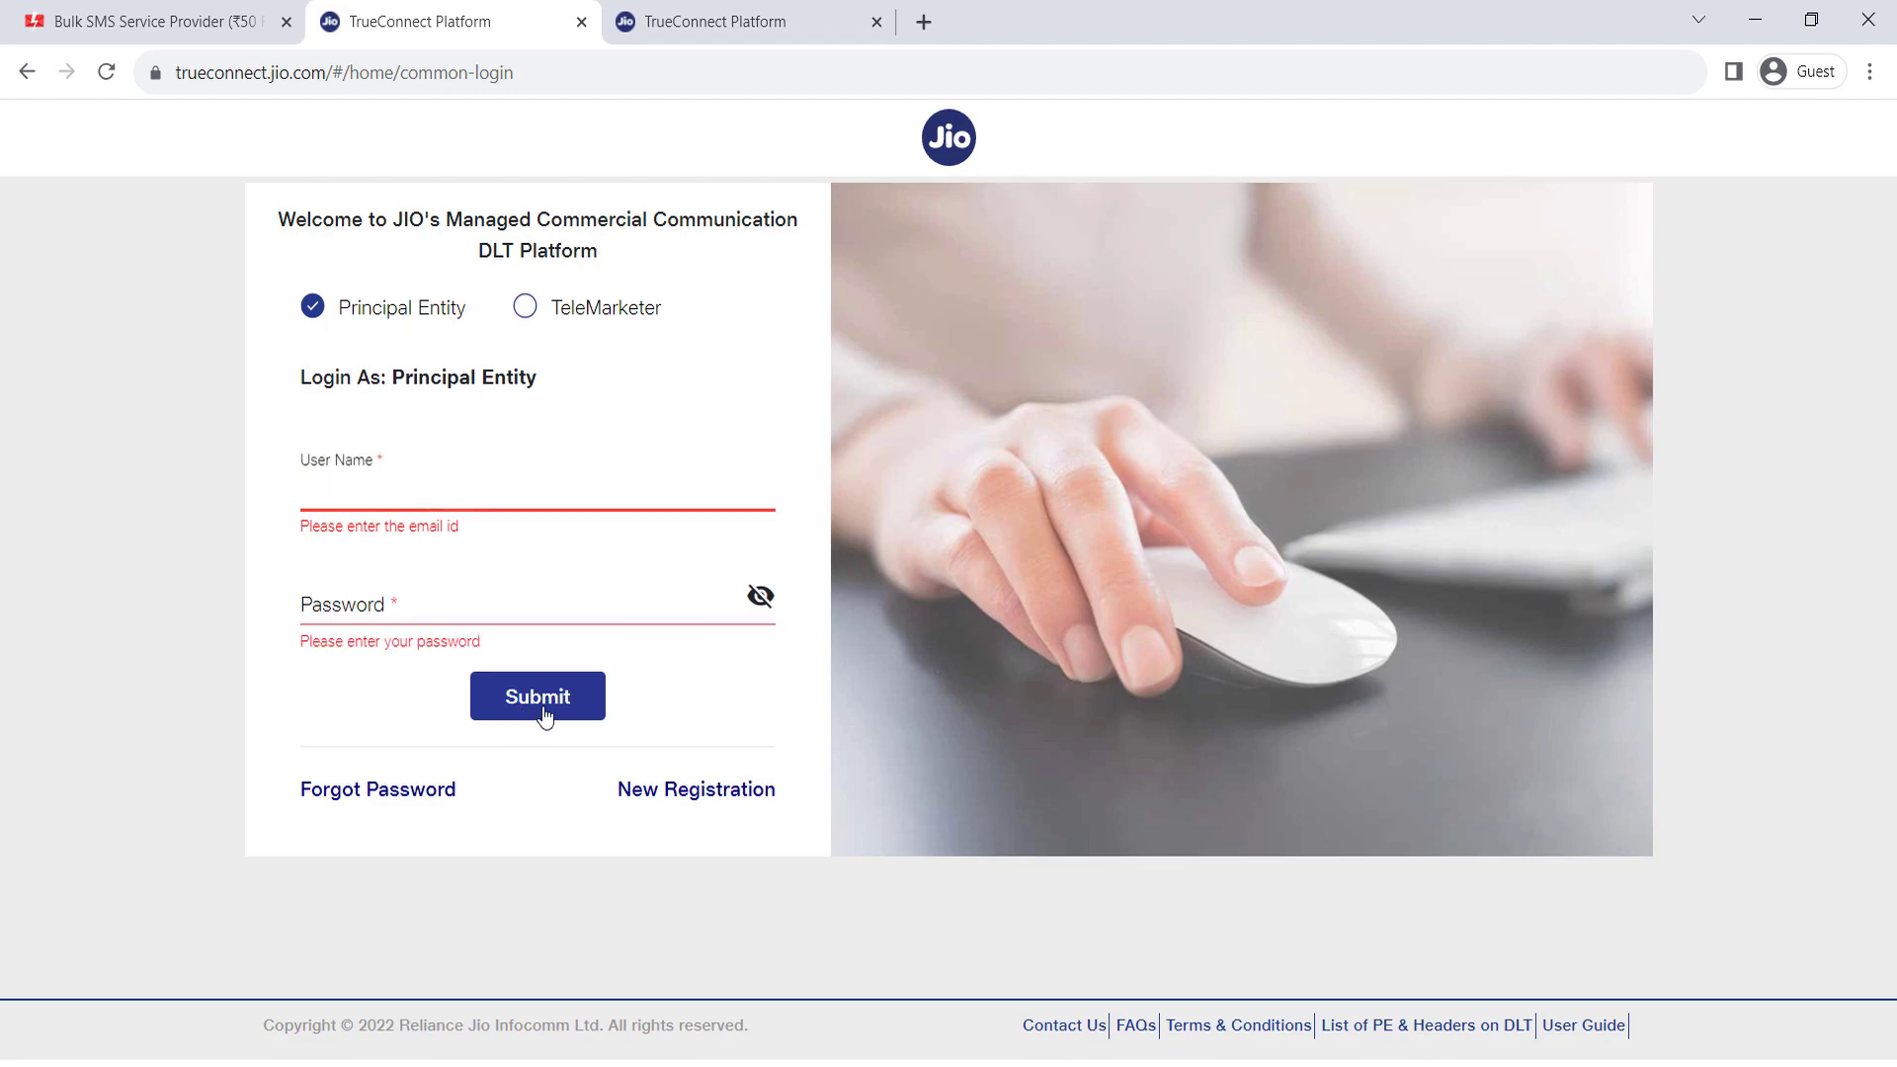
key(ctrl+Tab)
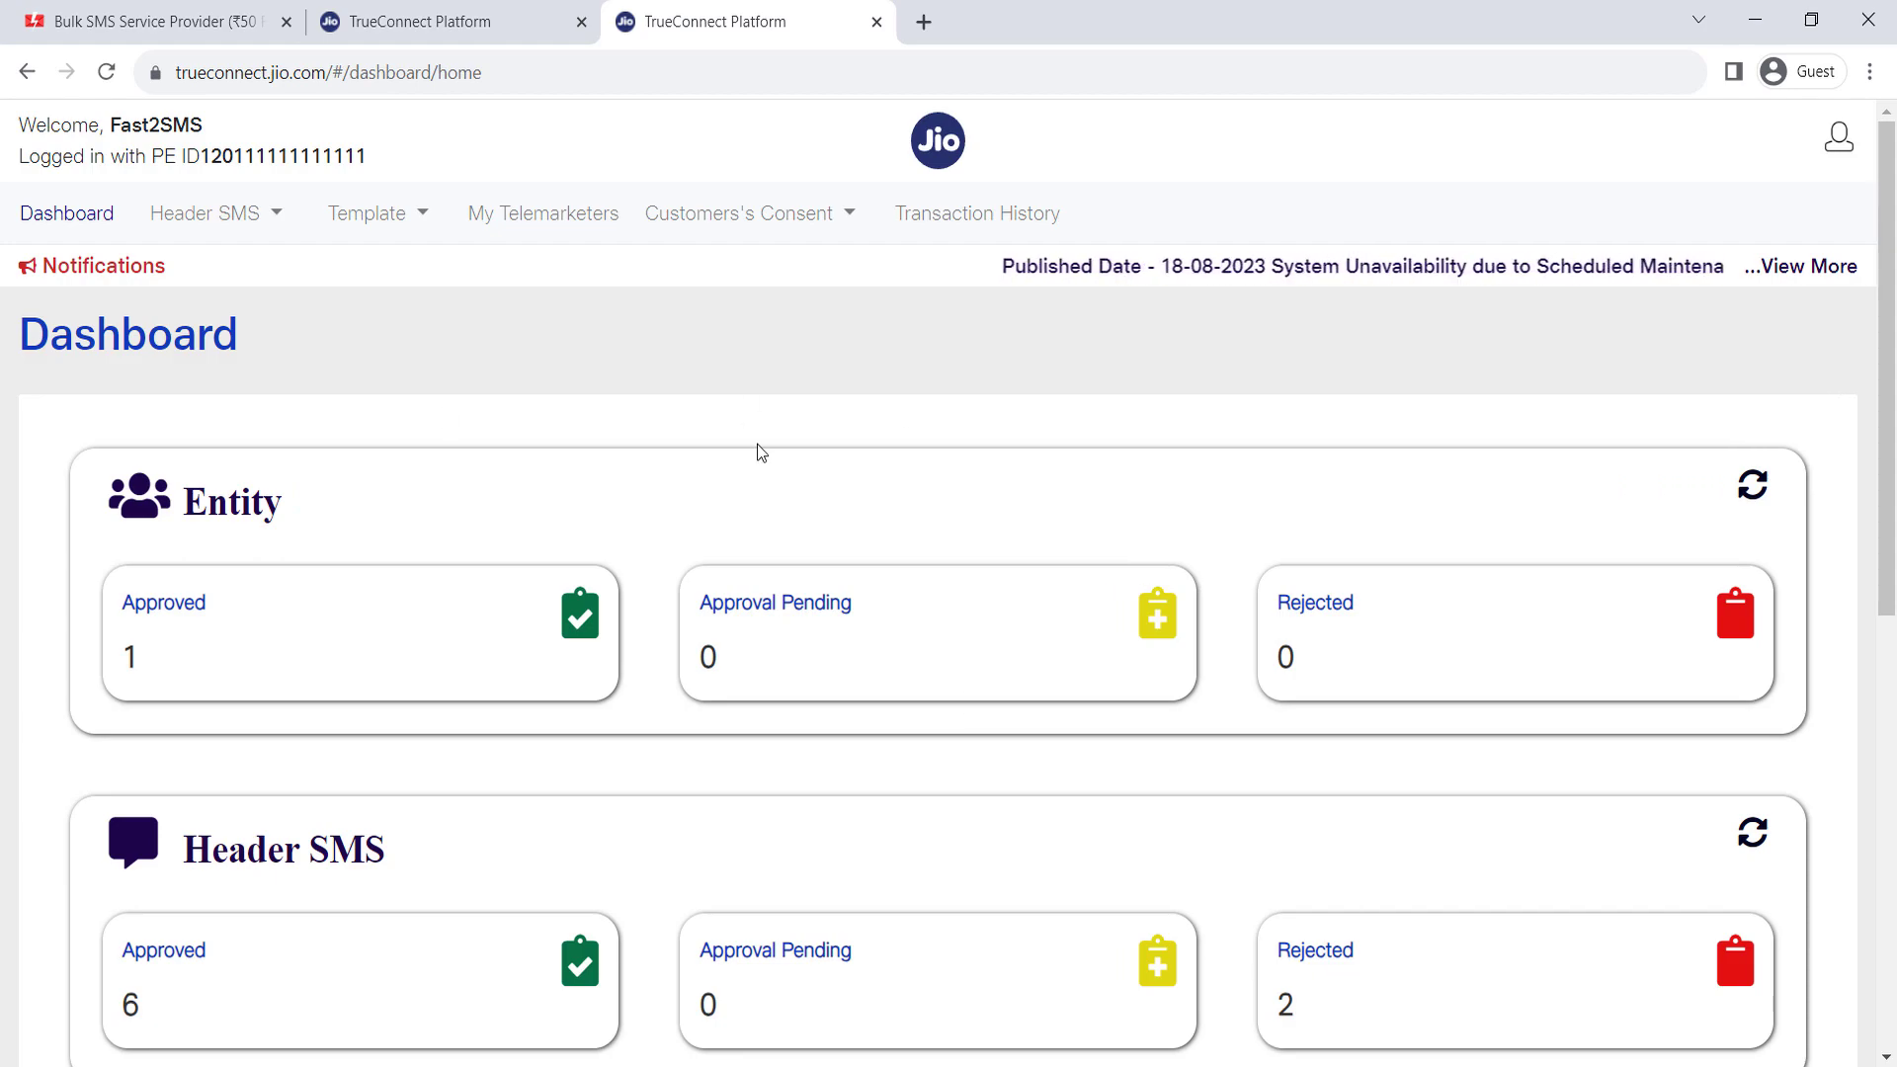
click(336, 216)
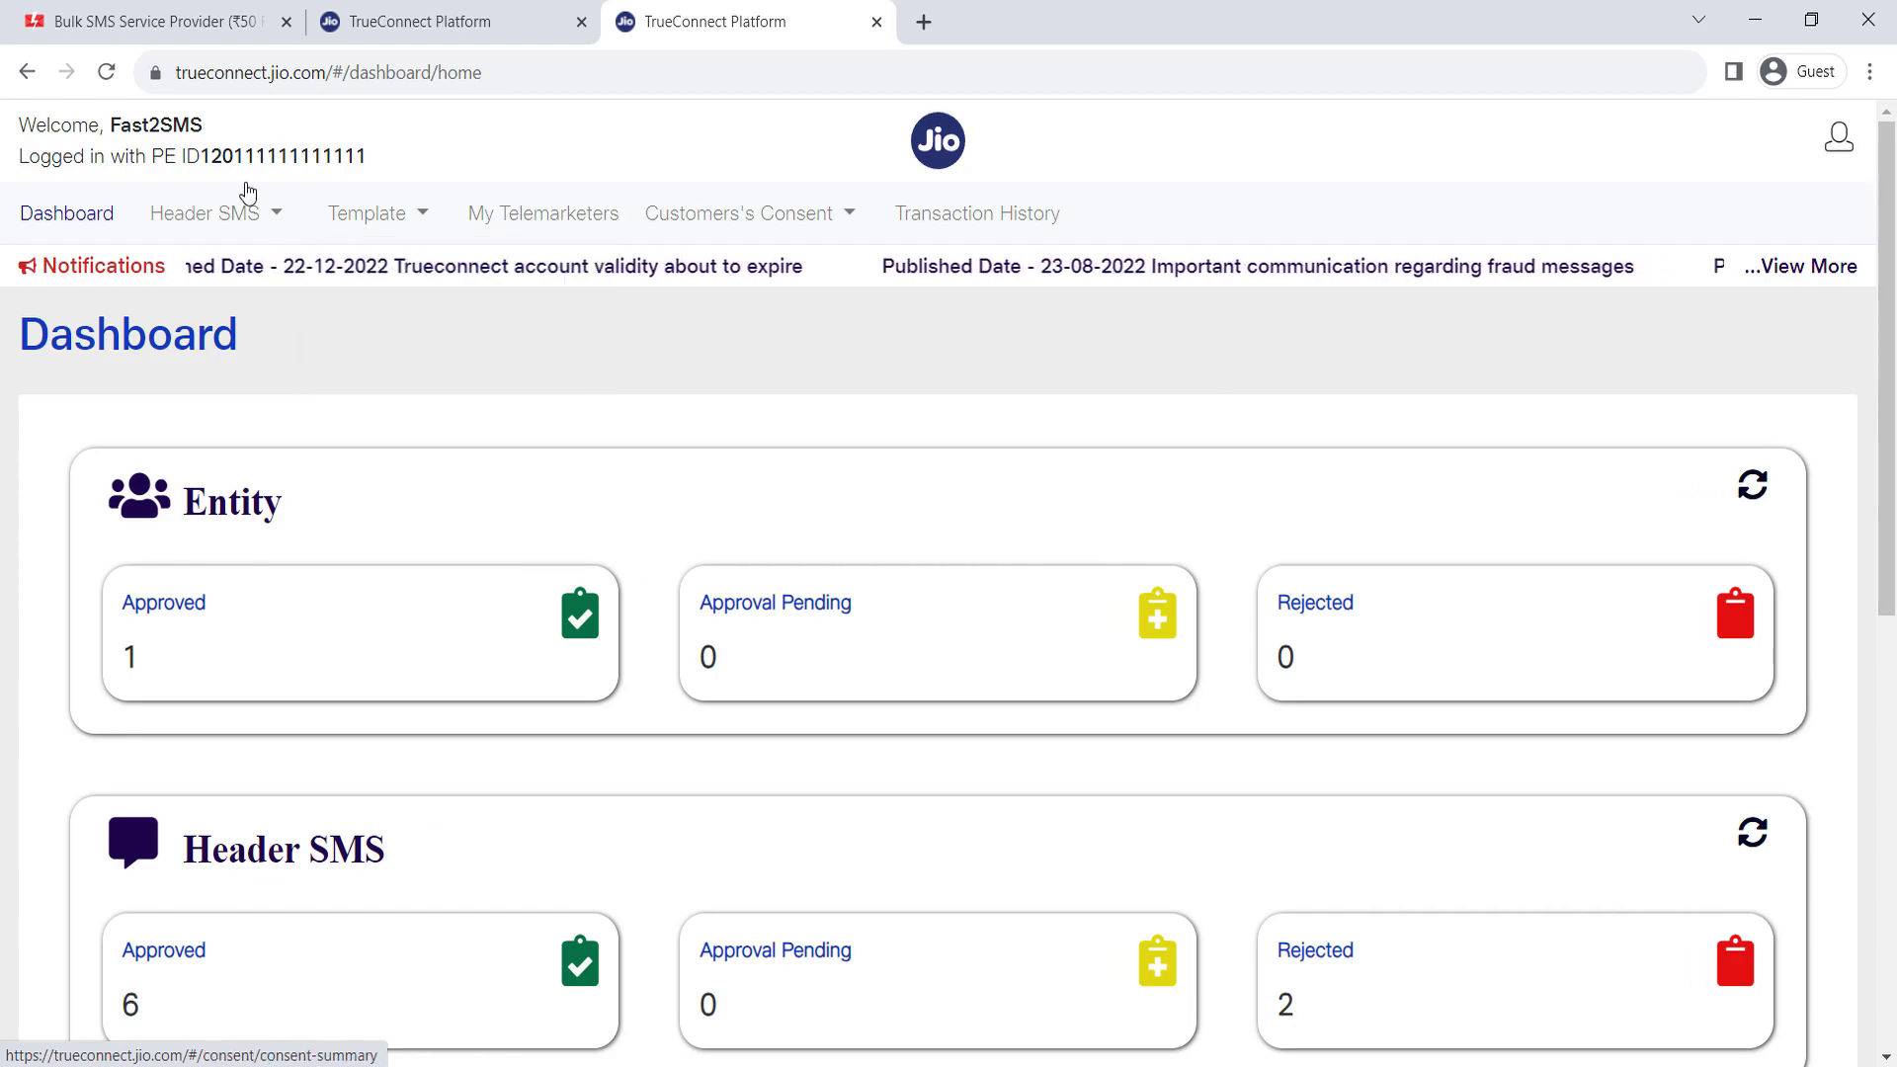
click(147, 5)
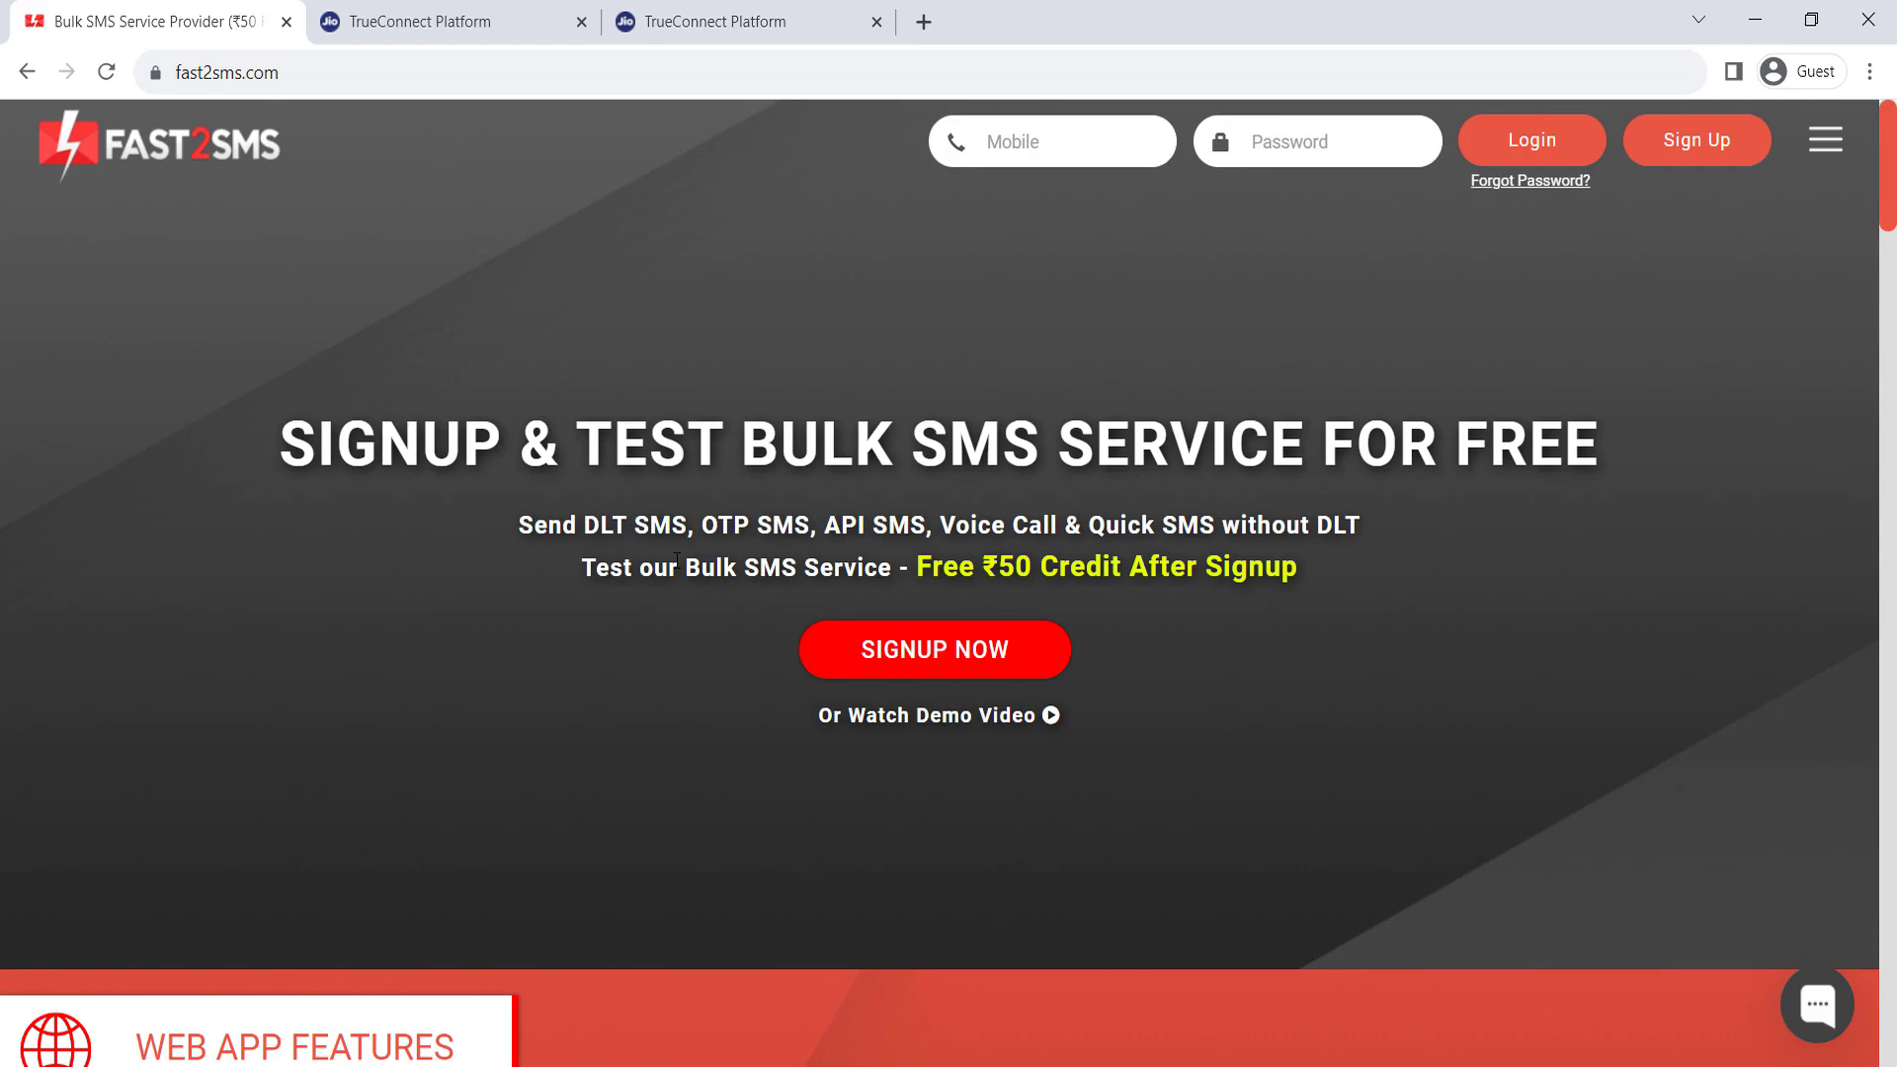
click(711, 22)
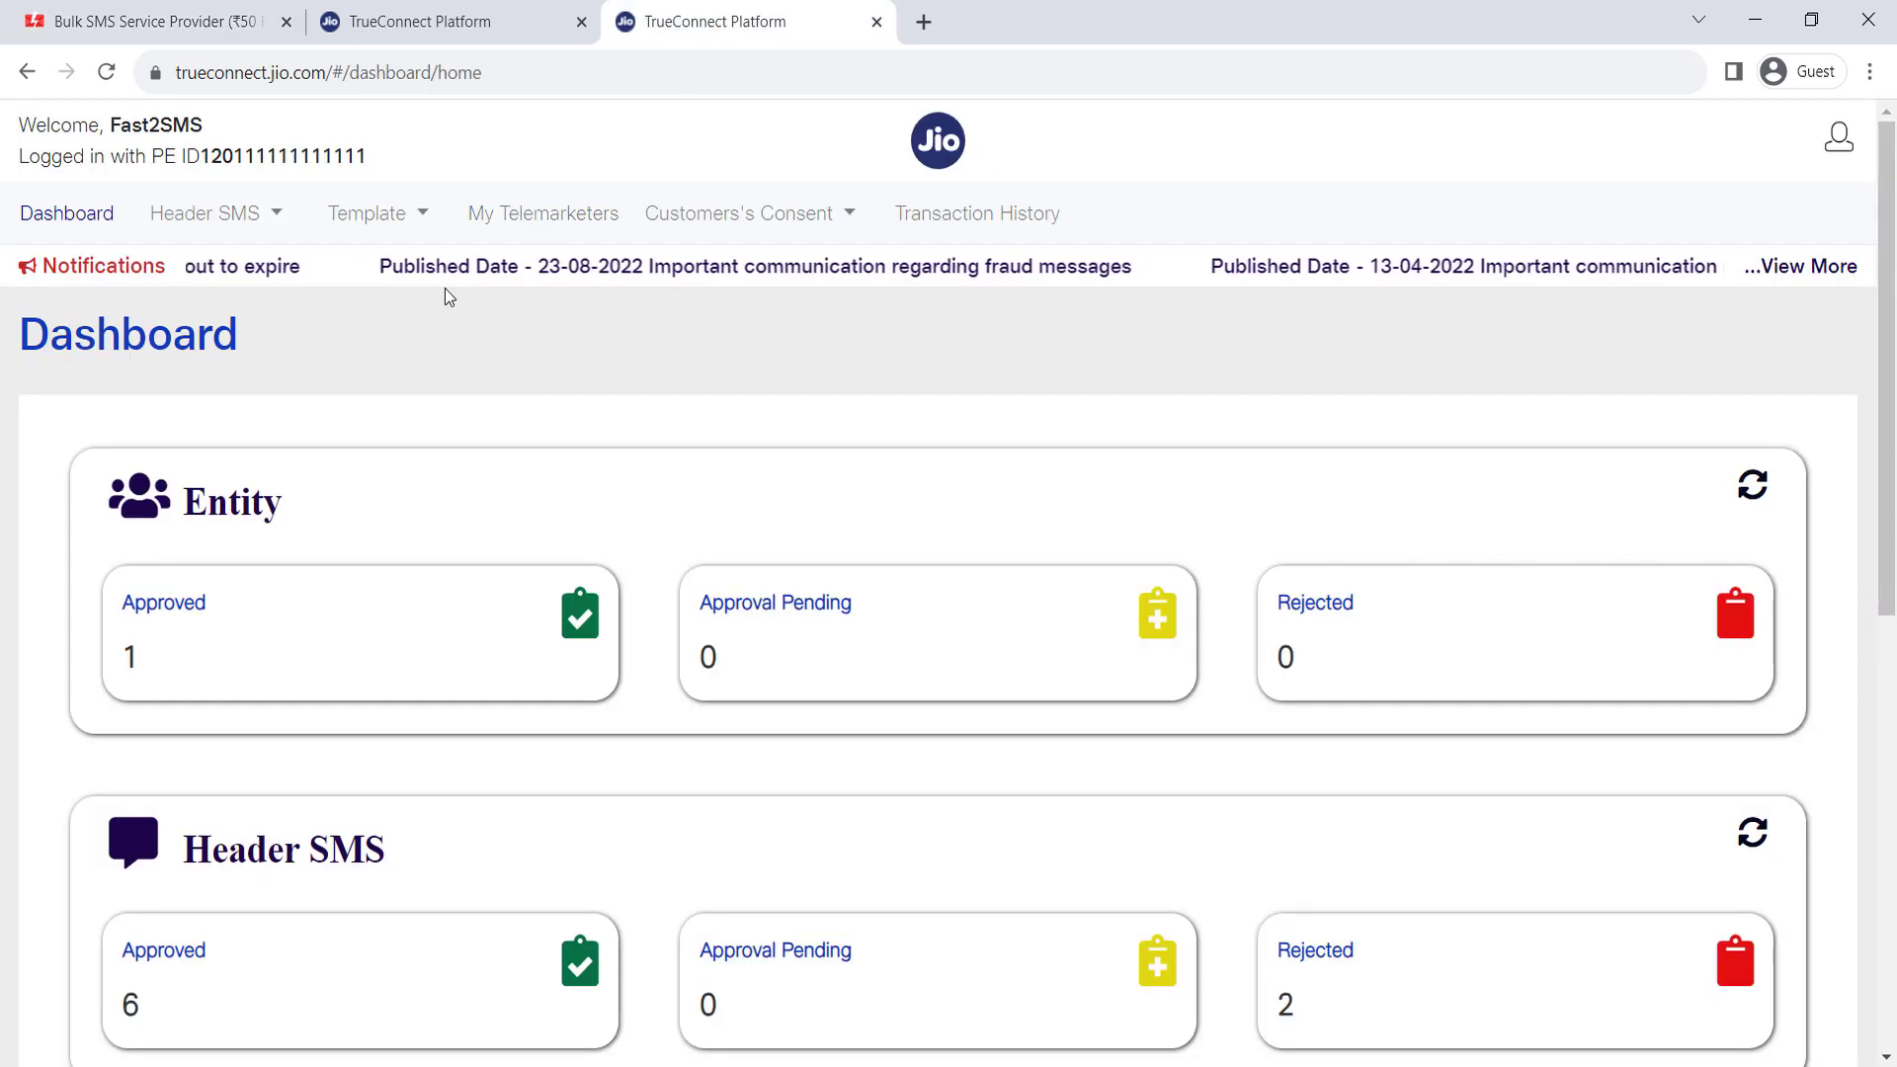
- Open the Content Template Registration form
mouse_move(384, 228)
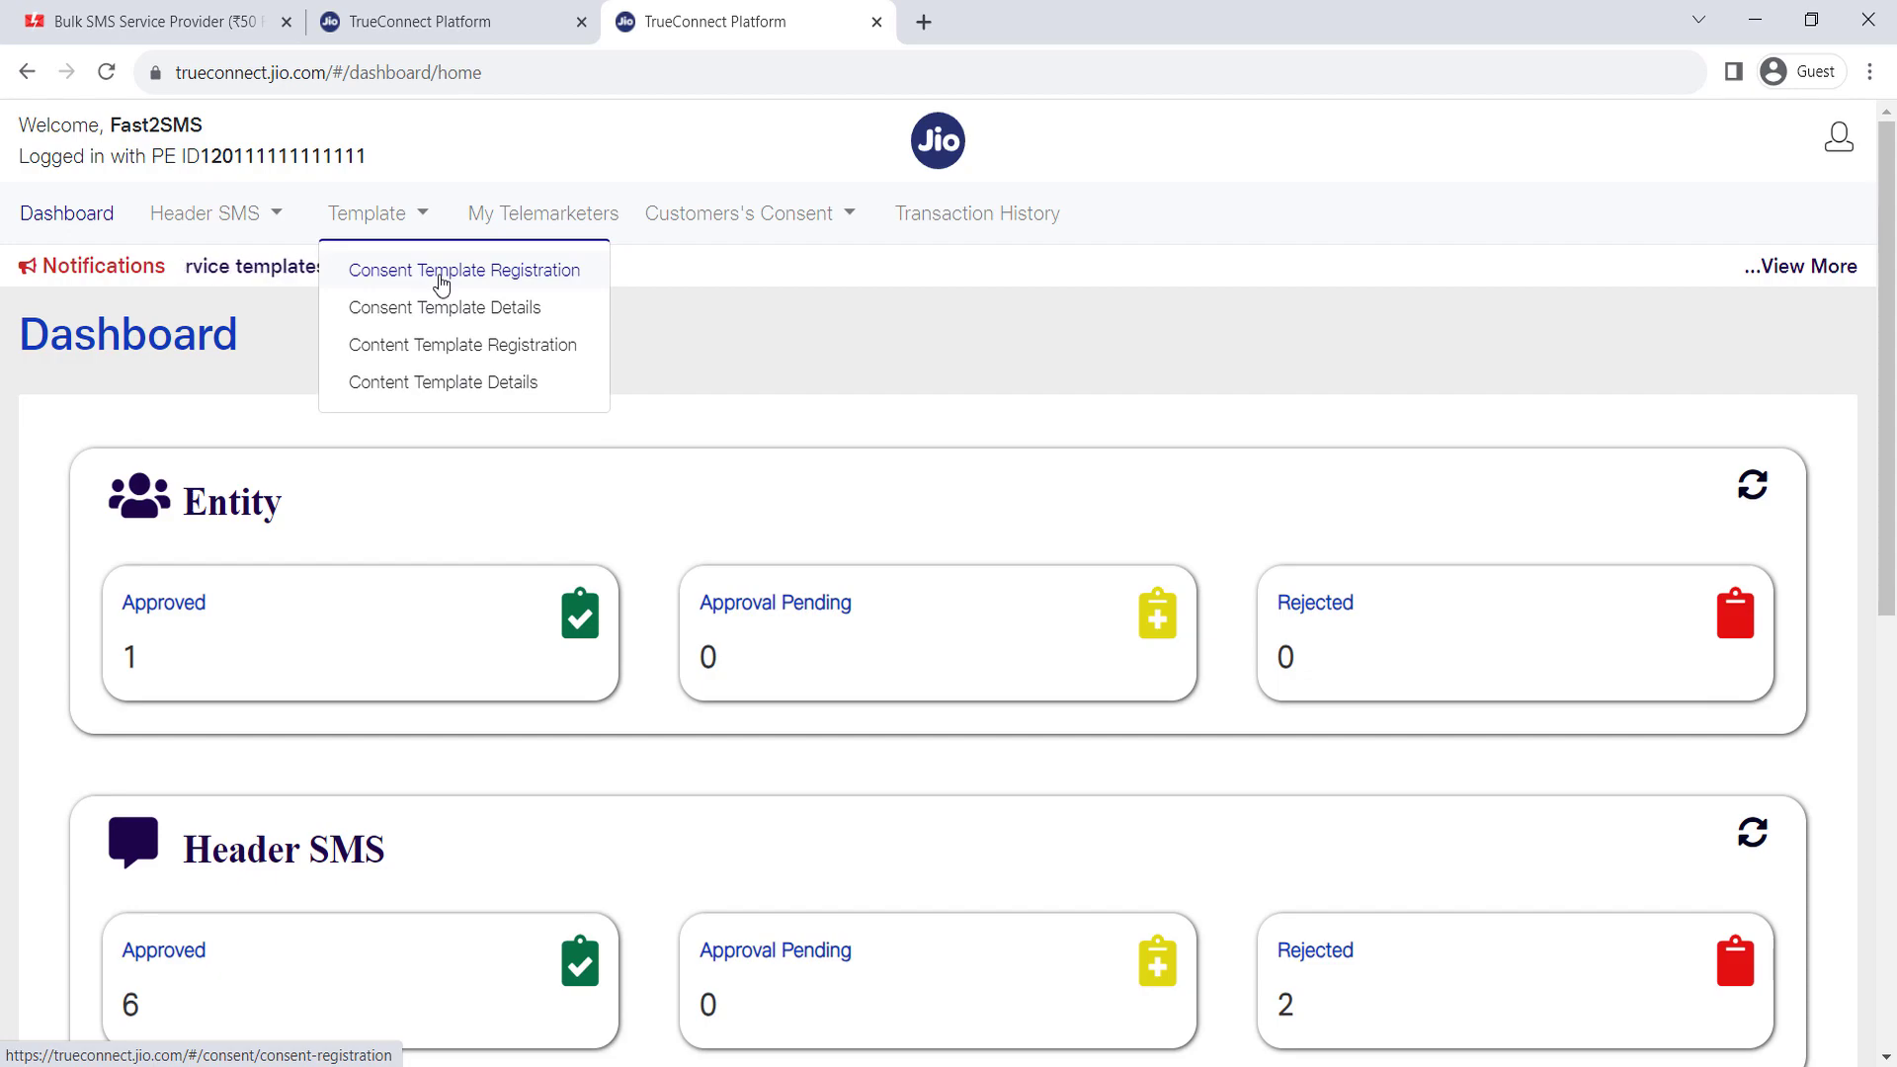
click(745, 211)
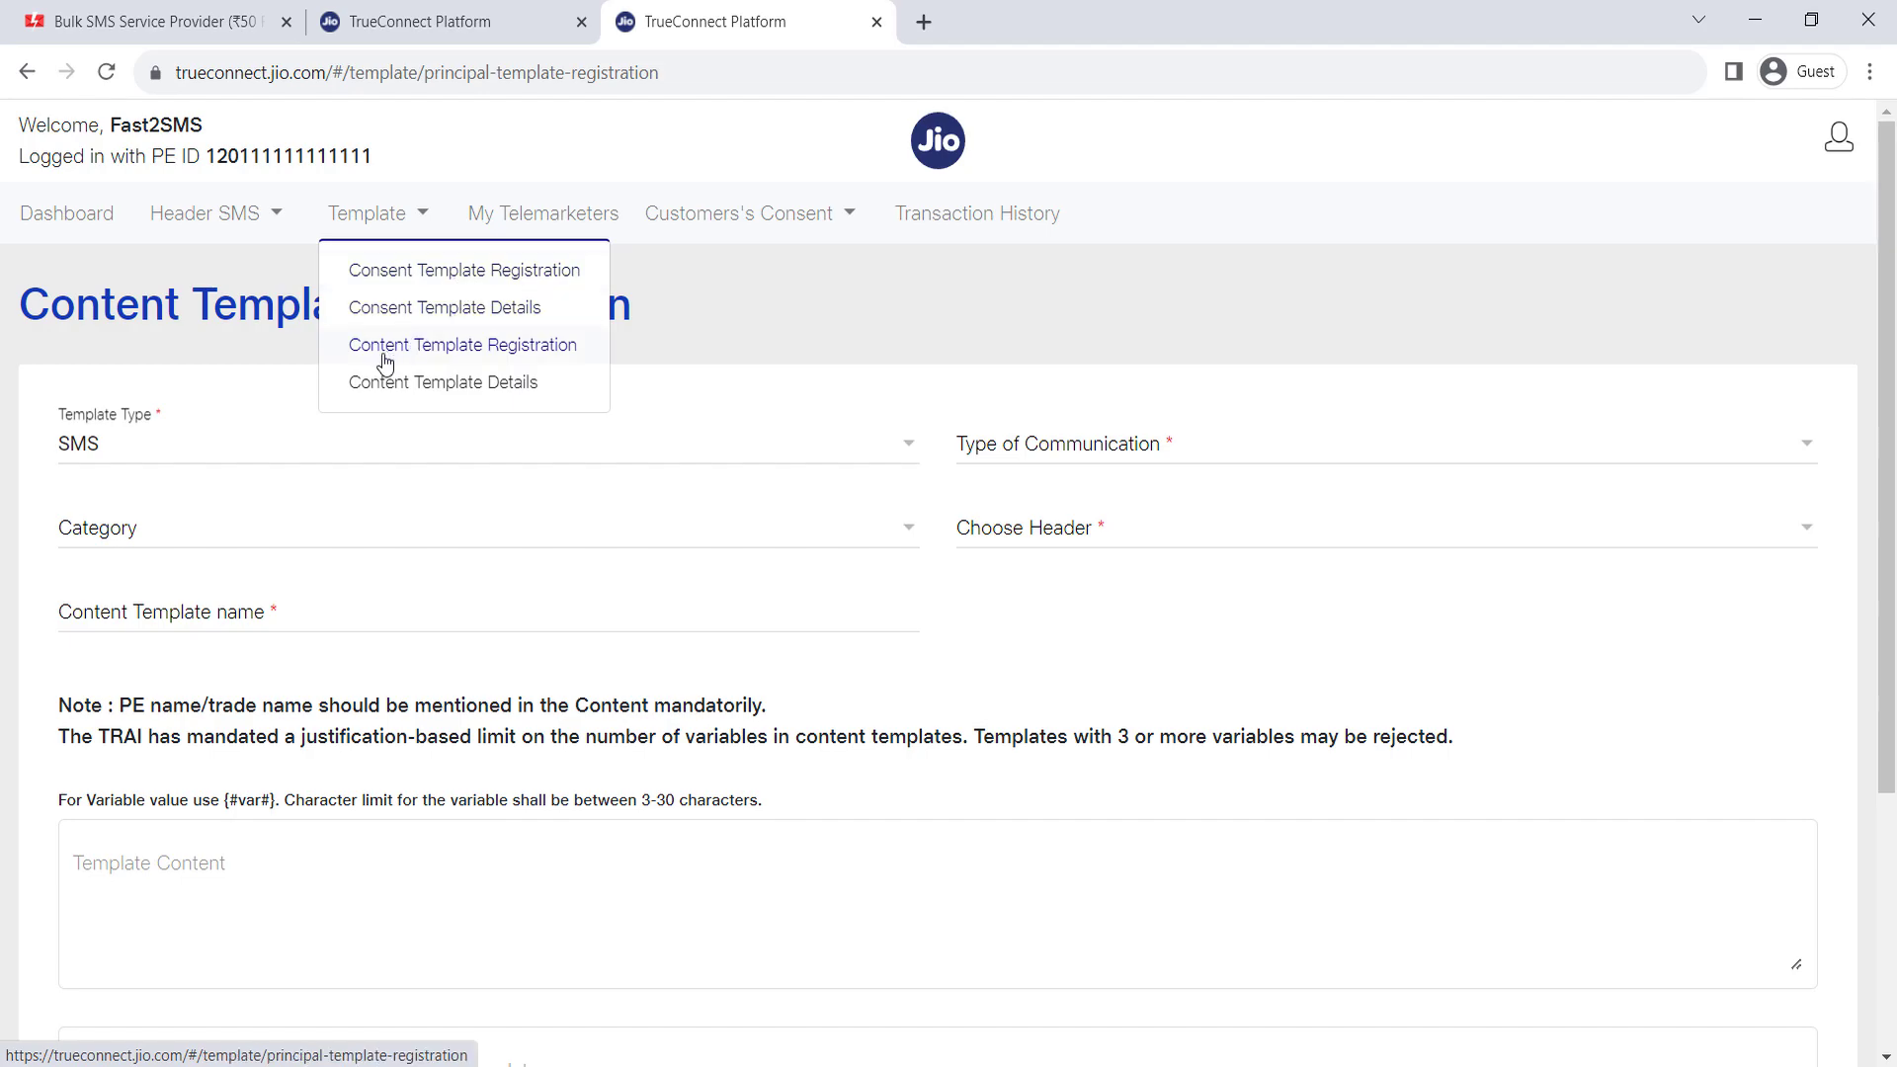
click(528, 359)
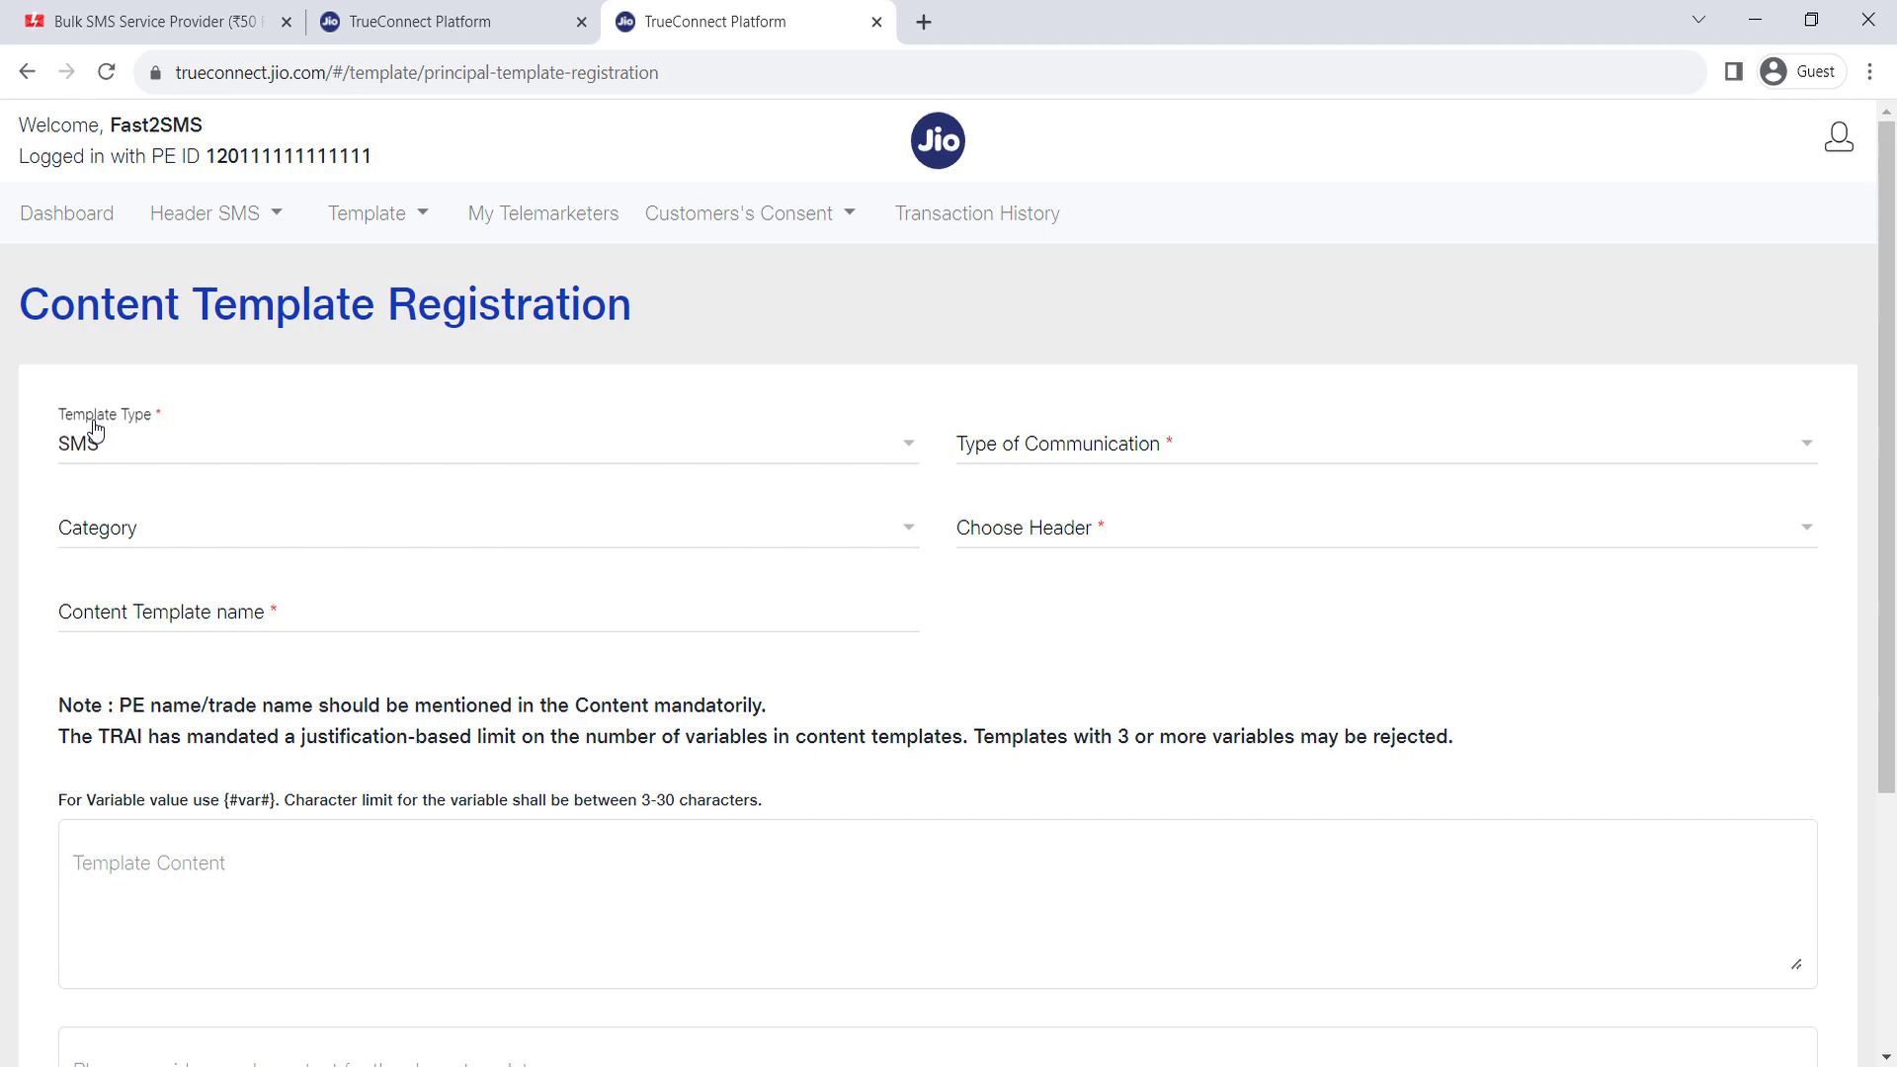
- Choose SMS as the template type
click(156, 454)
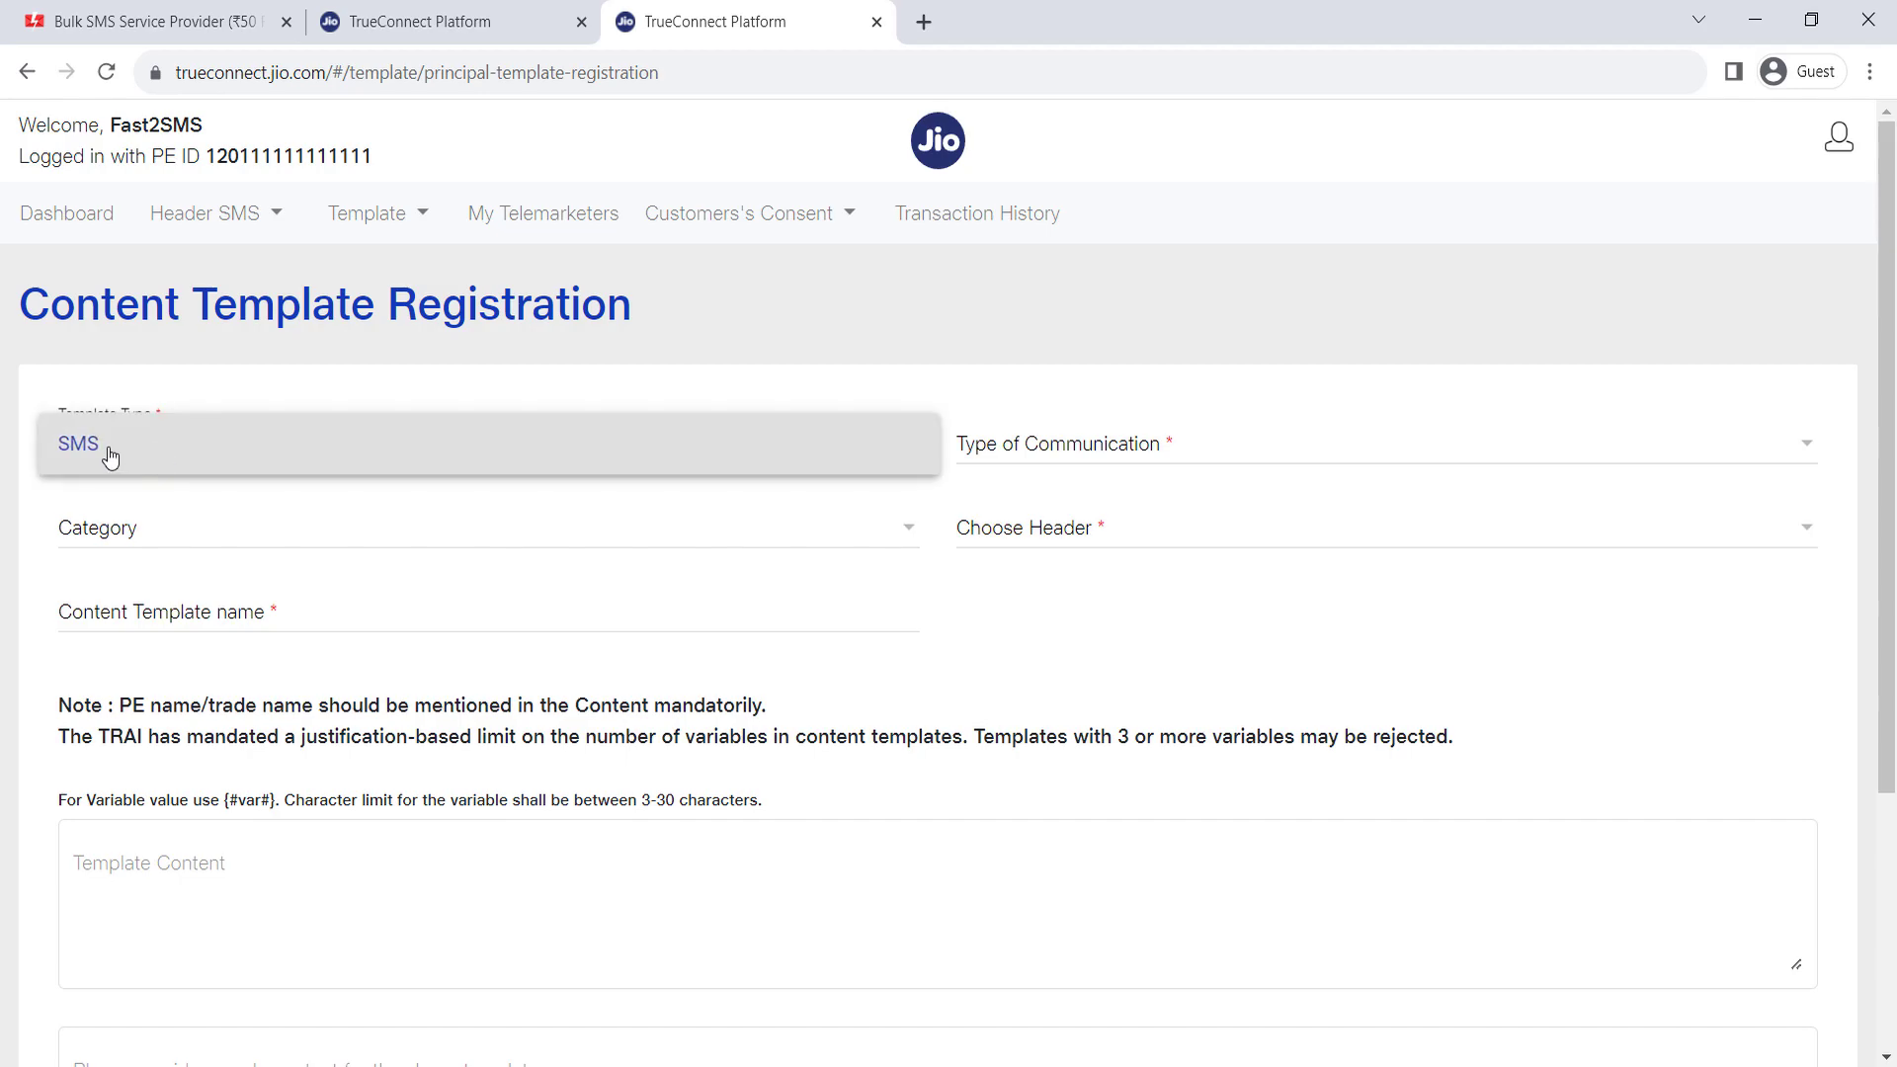
click(111, 455)
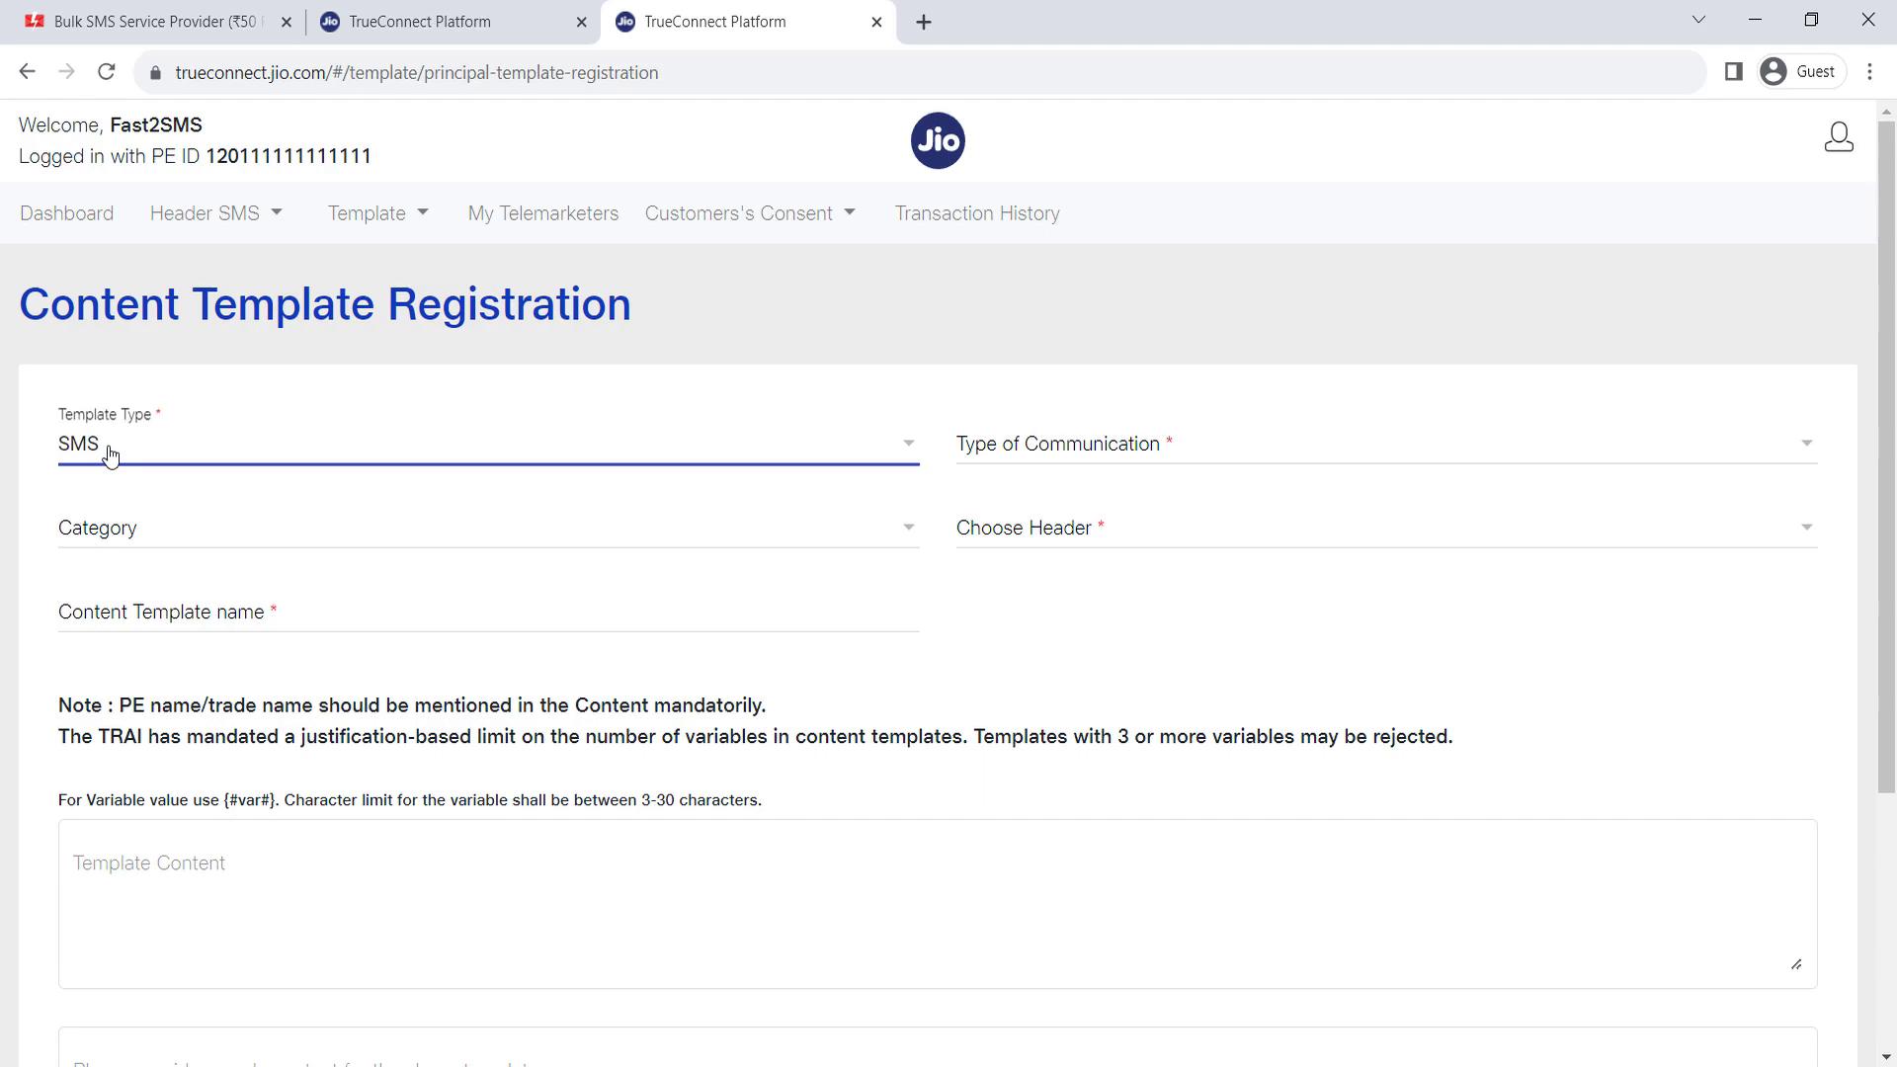
click(111, 454)
click(110, 455)
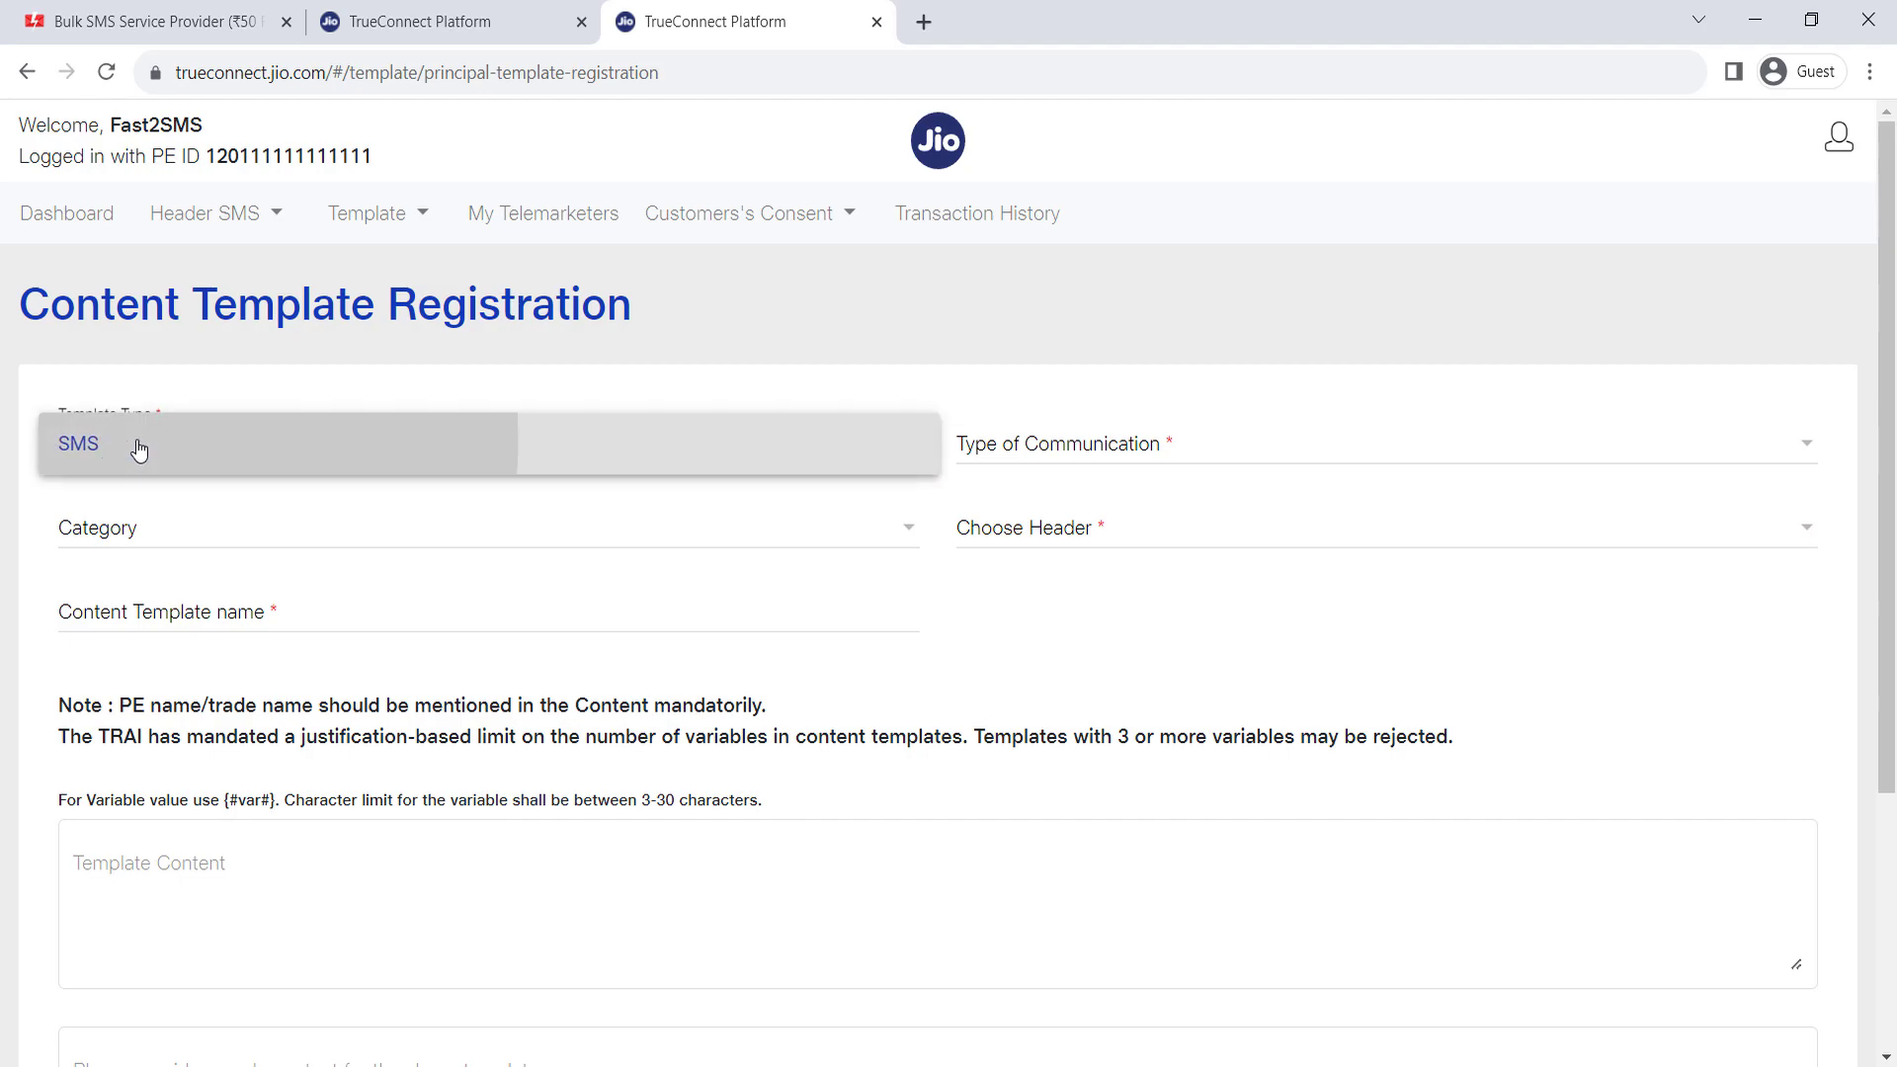
- Try Promotional as the type of communication, switch it to Service - Explicit, and set the category to Communication / Broadcasting / Entertainment / IT
click(1022, 452)
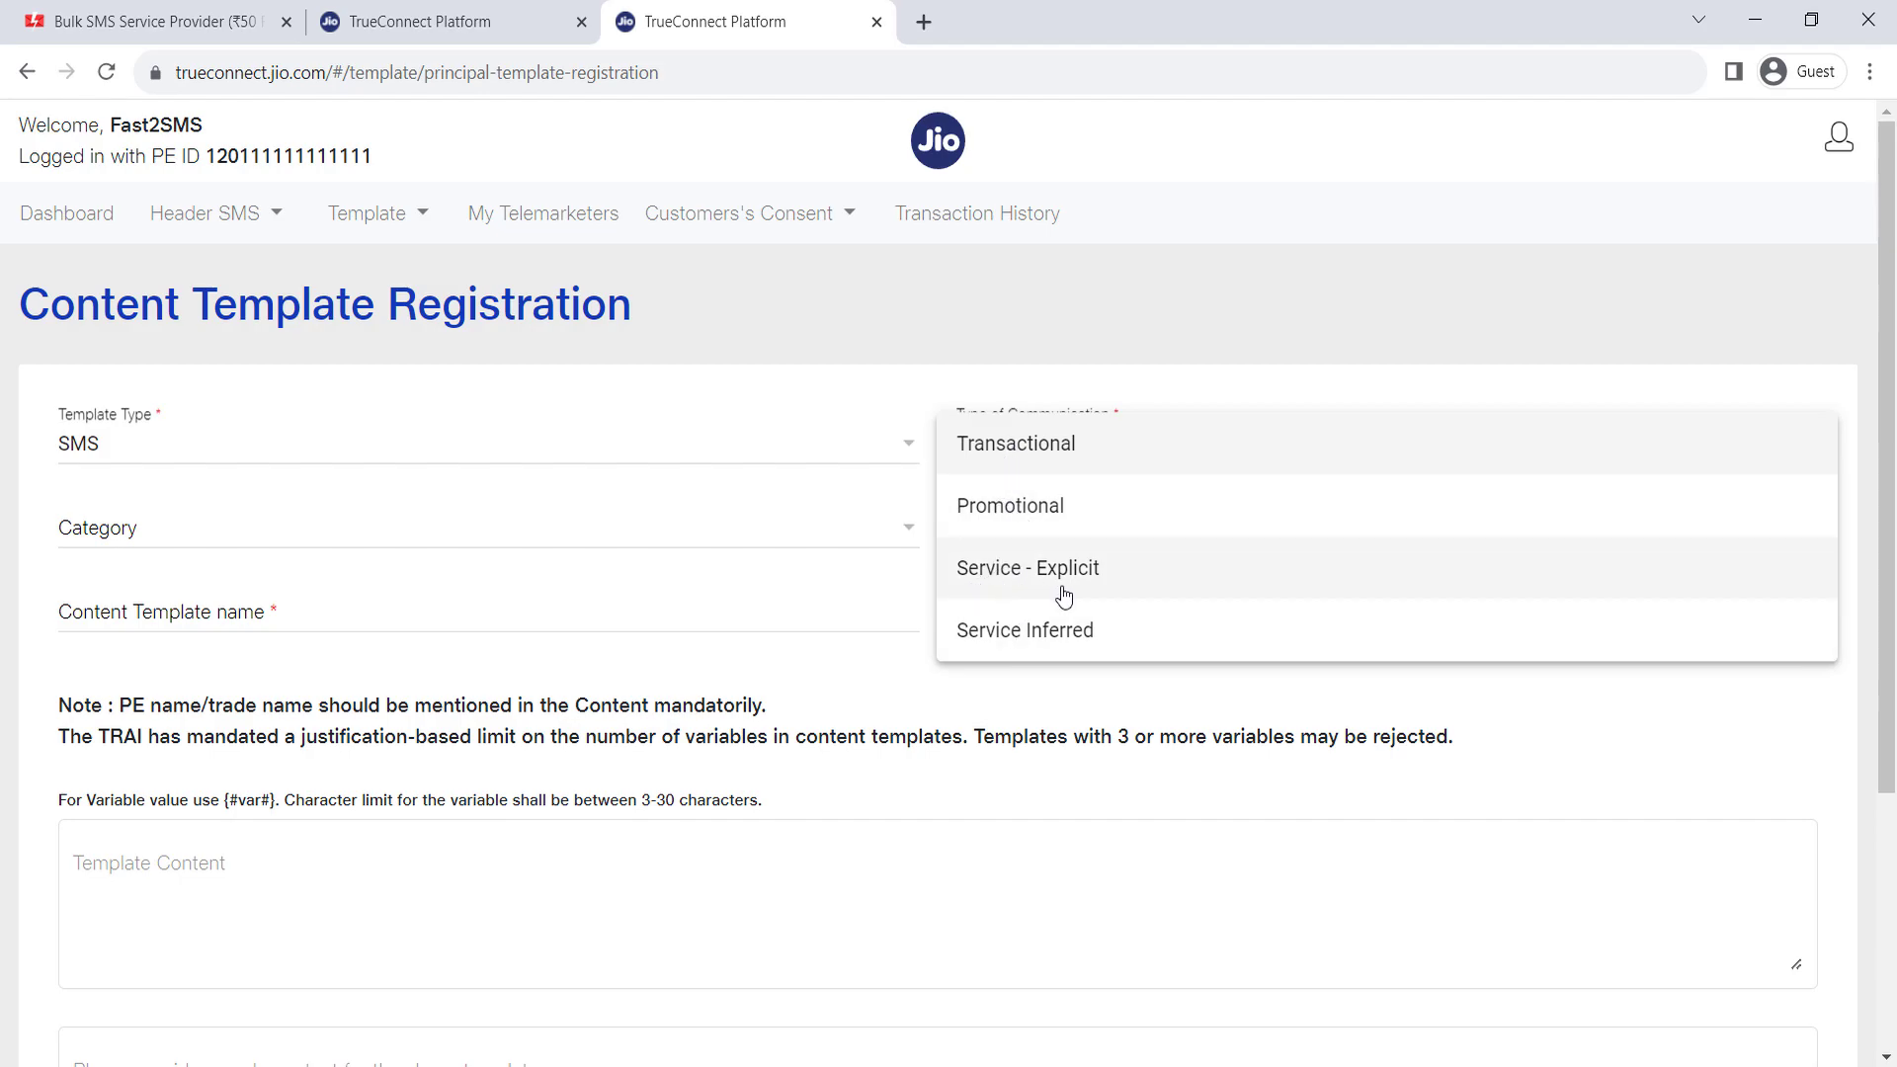
click(1030, 523)
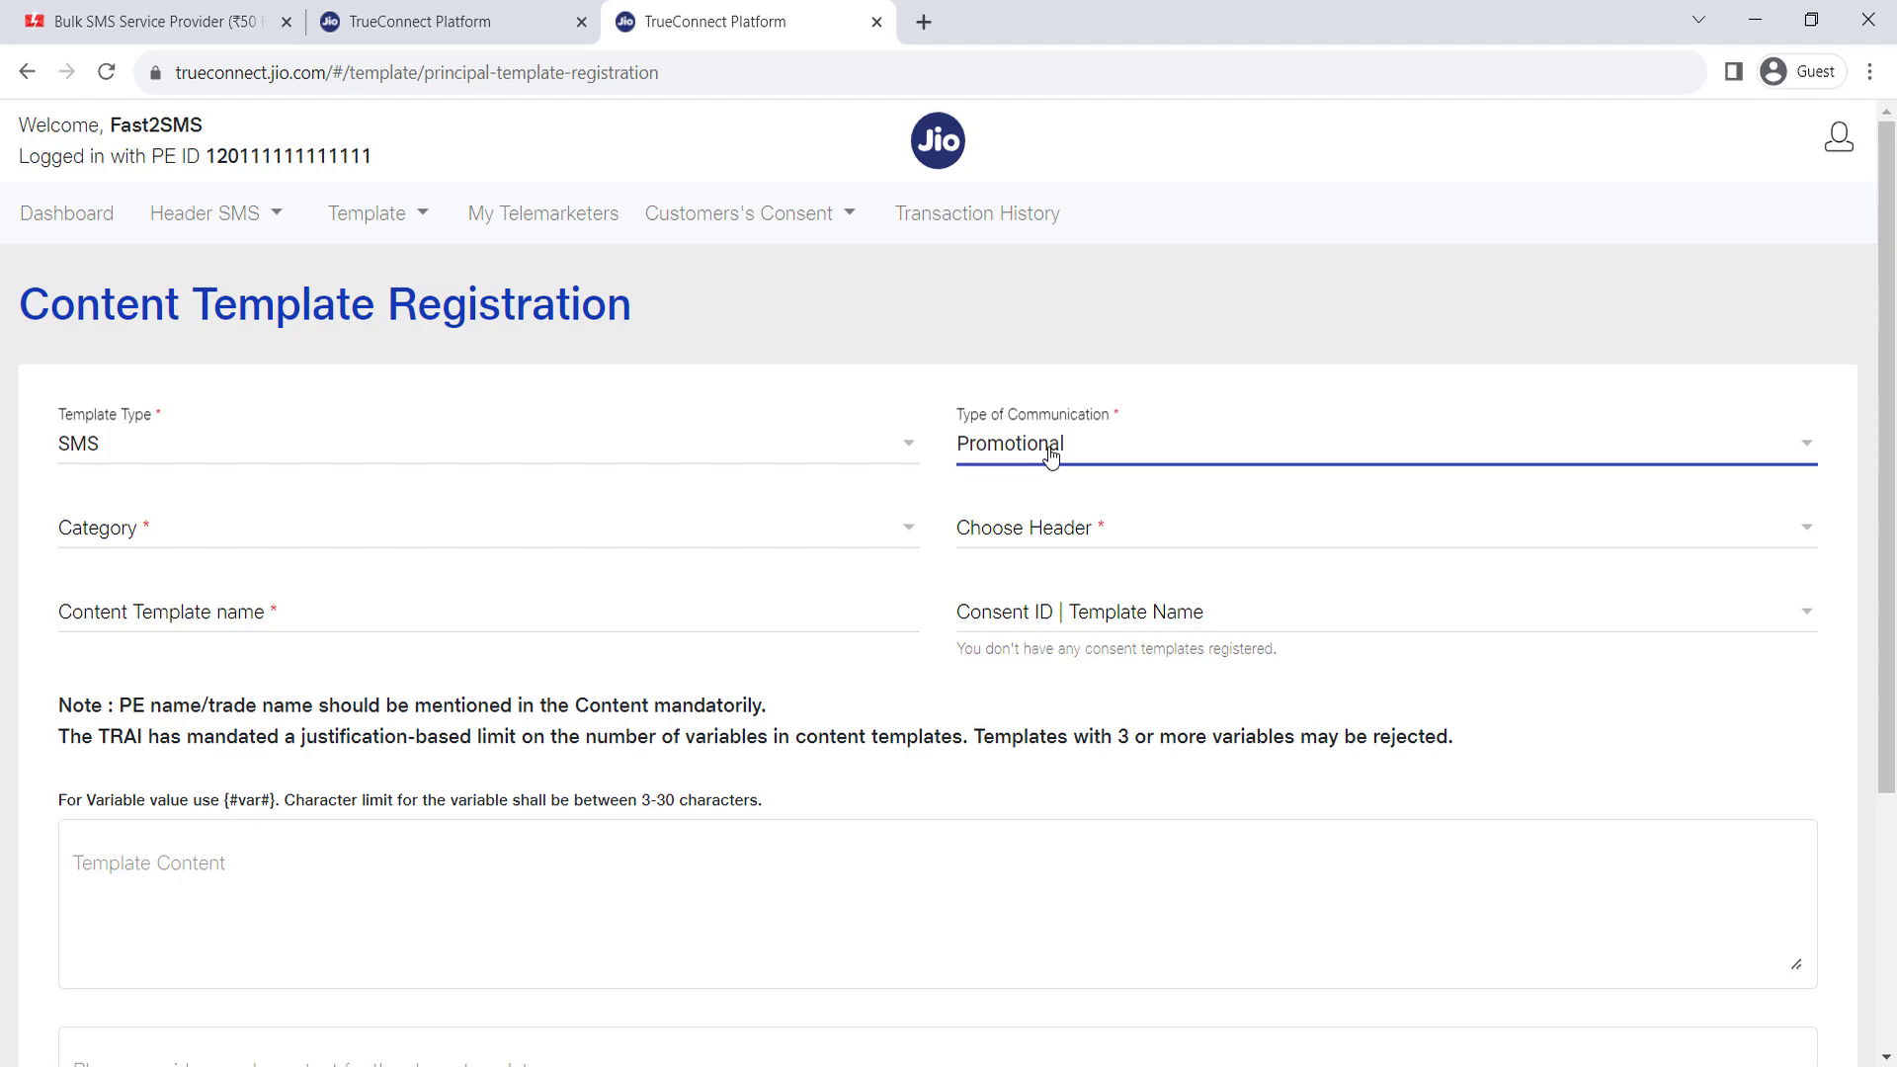
click(1030, 532)
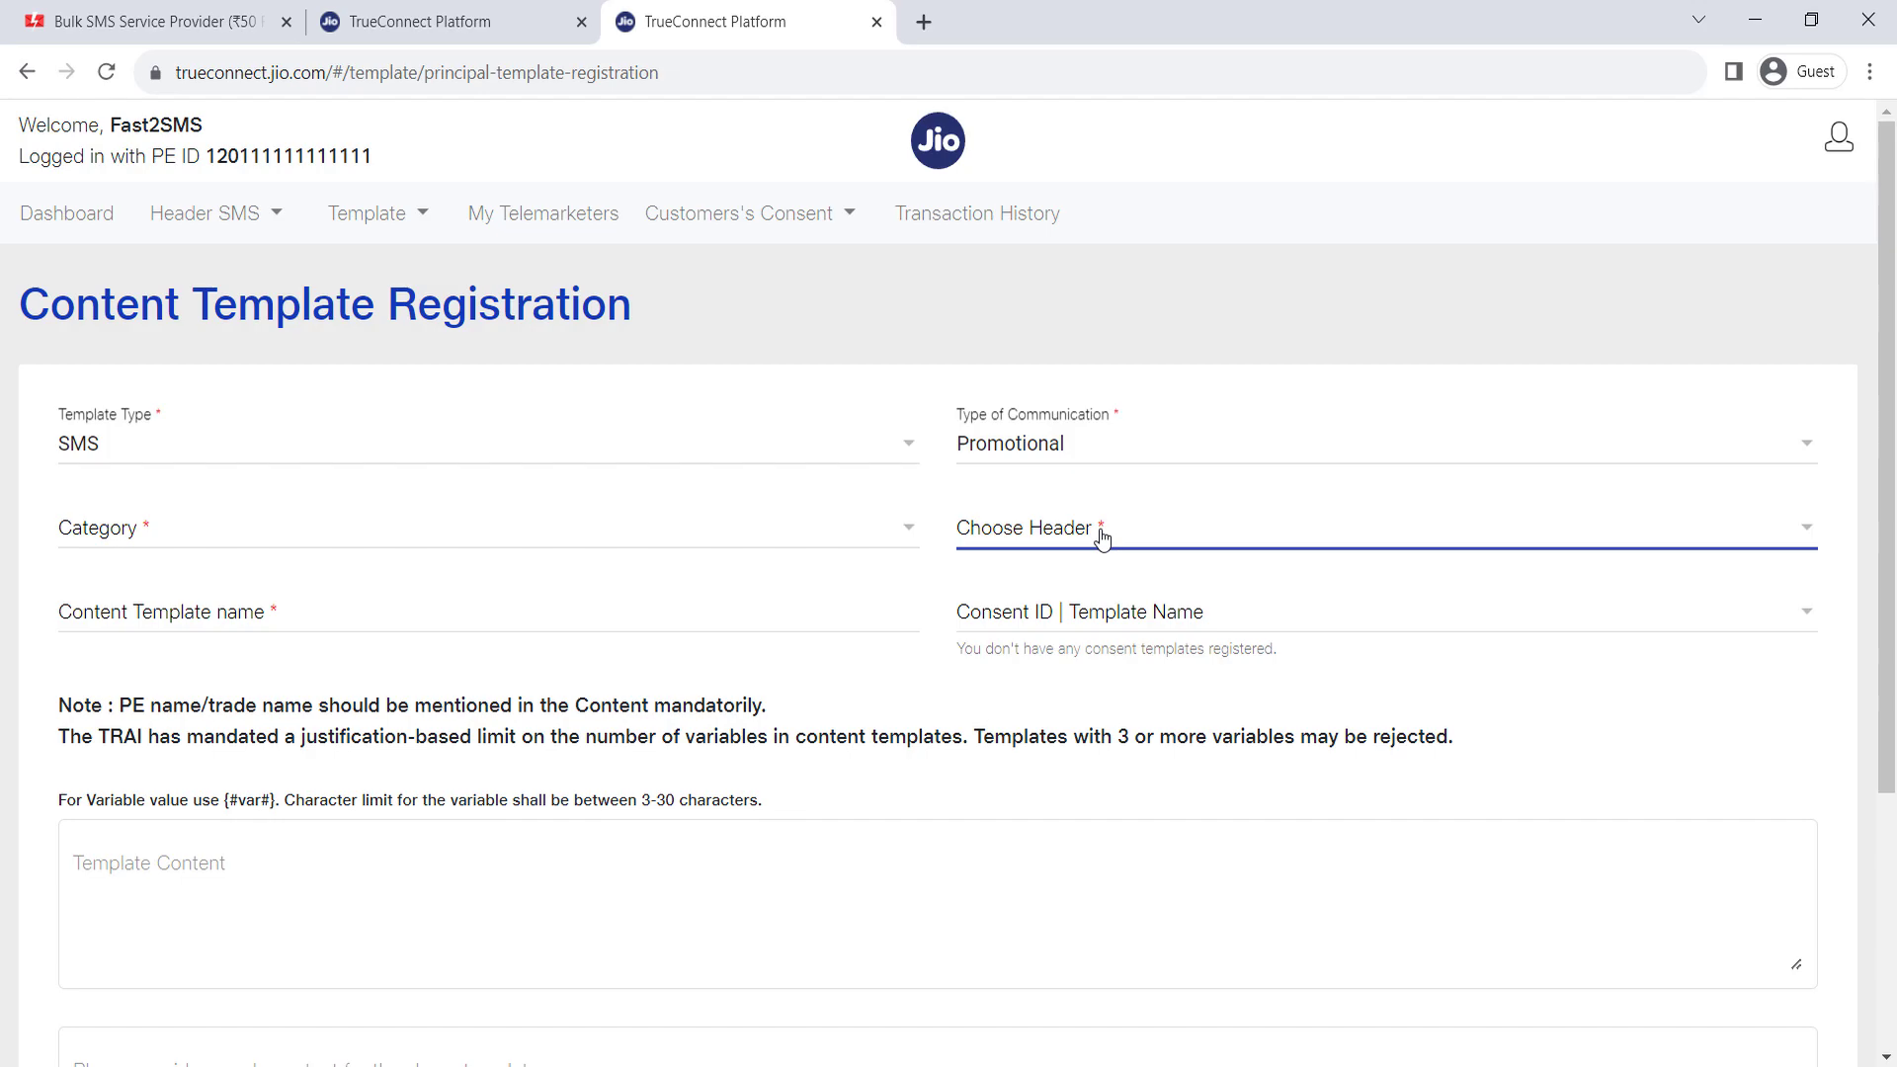
click(1044, 465)
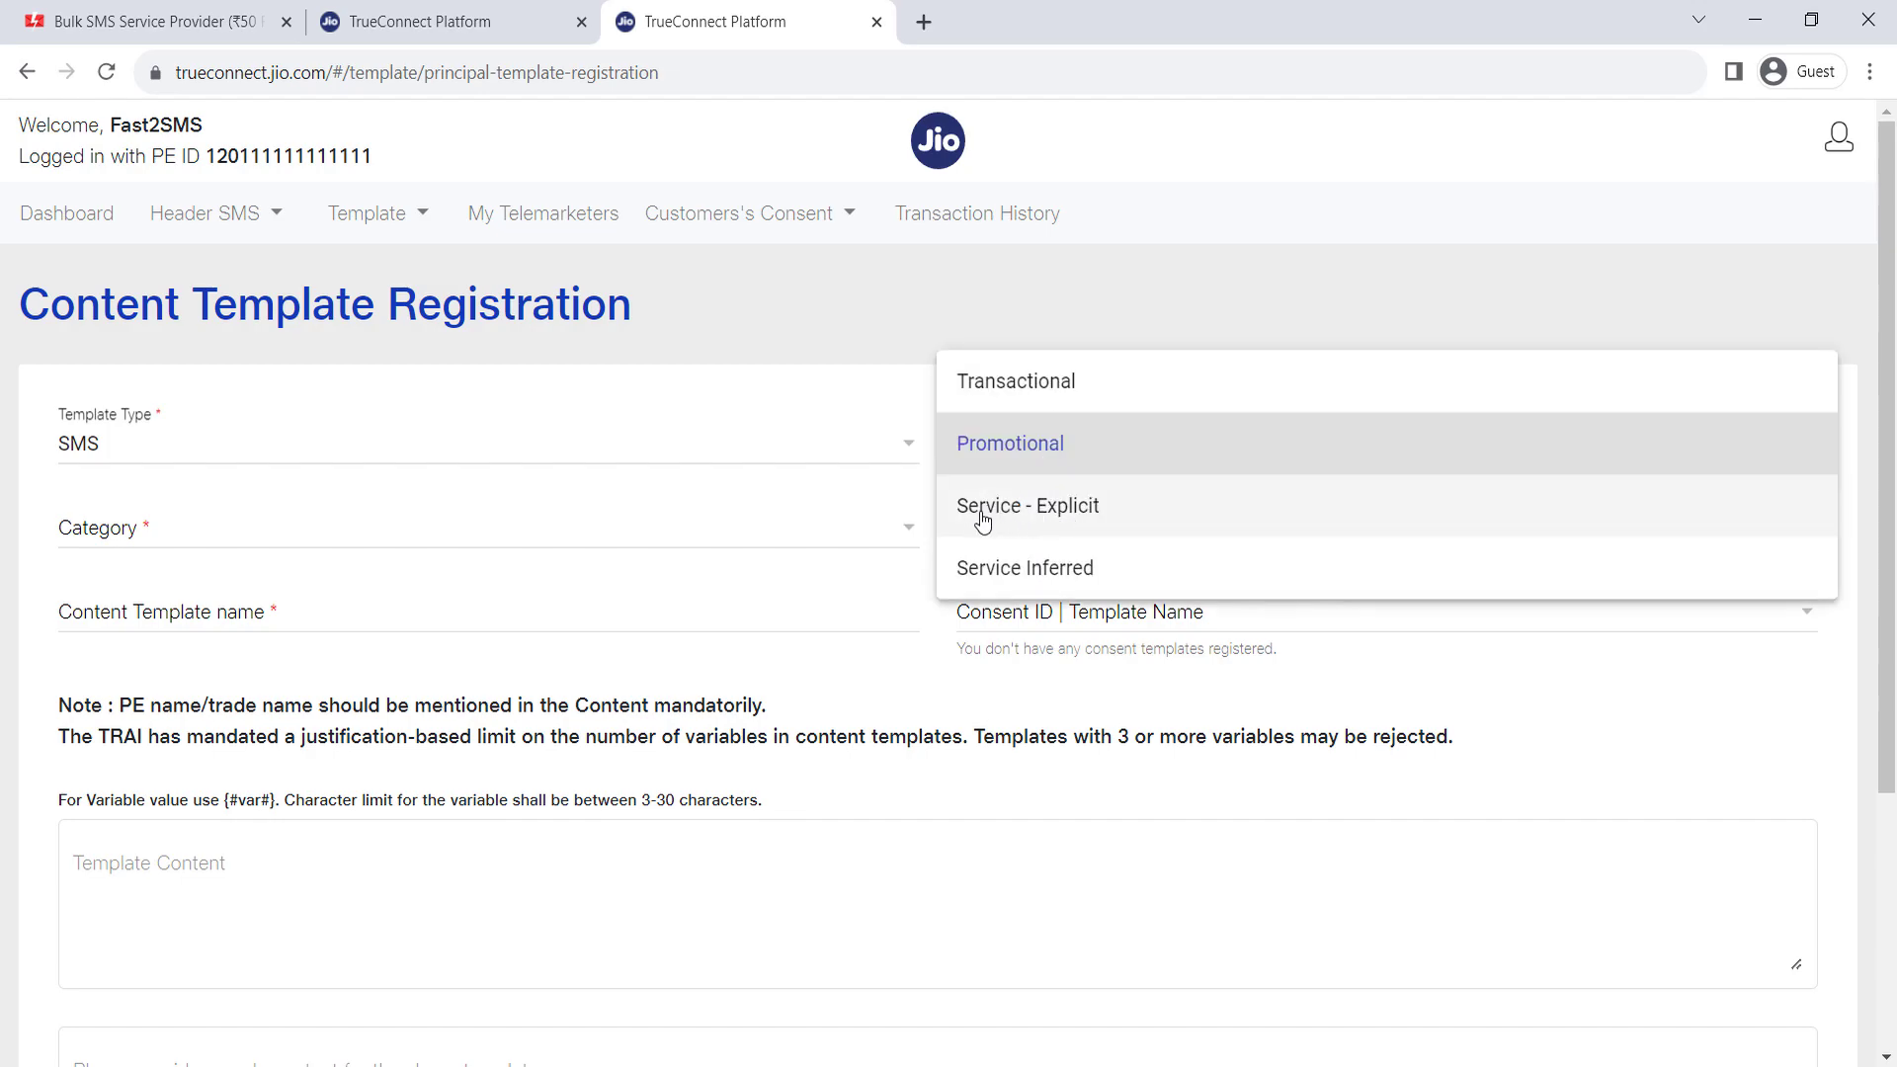
click(1066, 521)
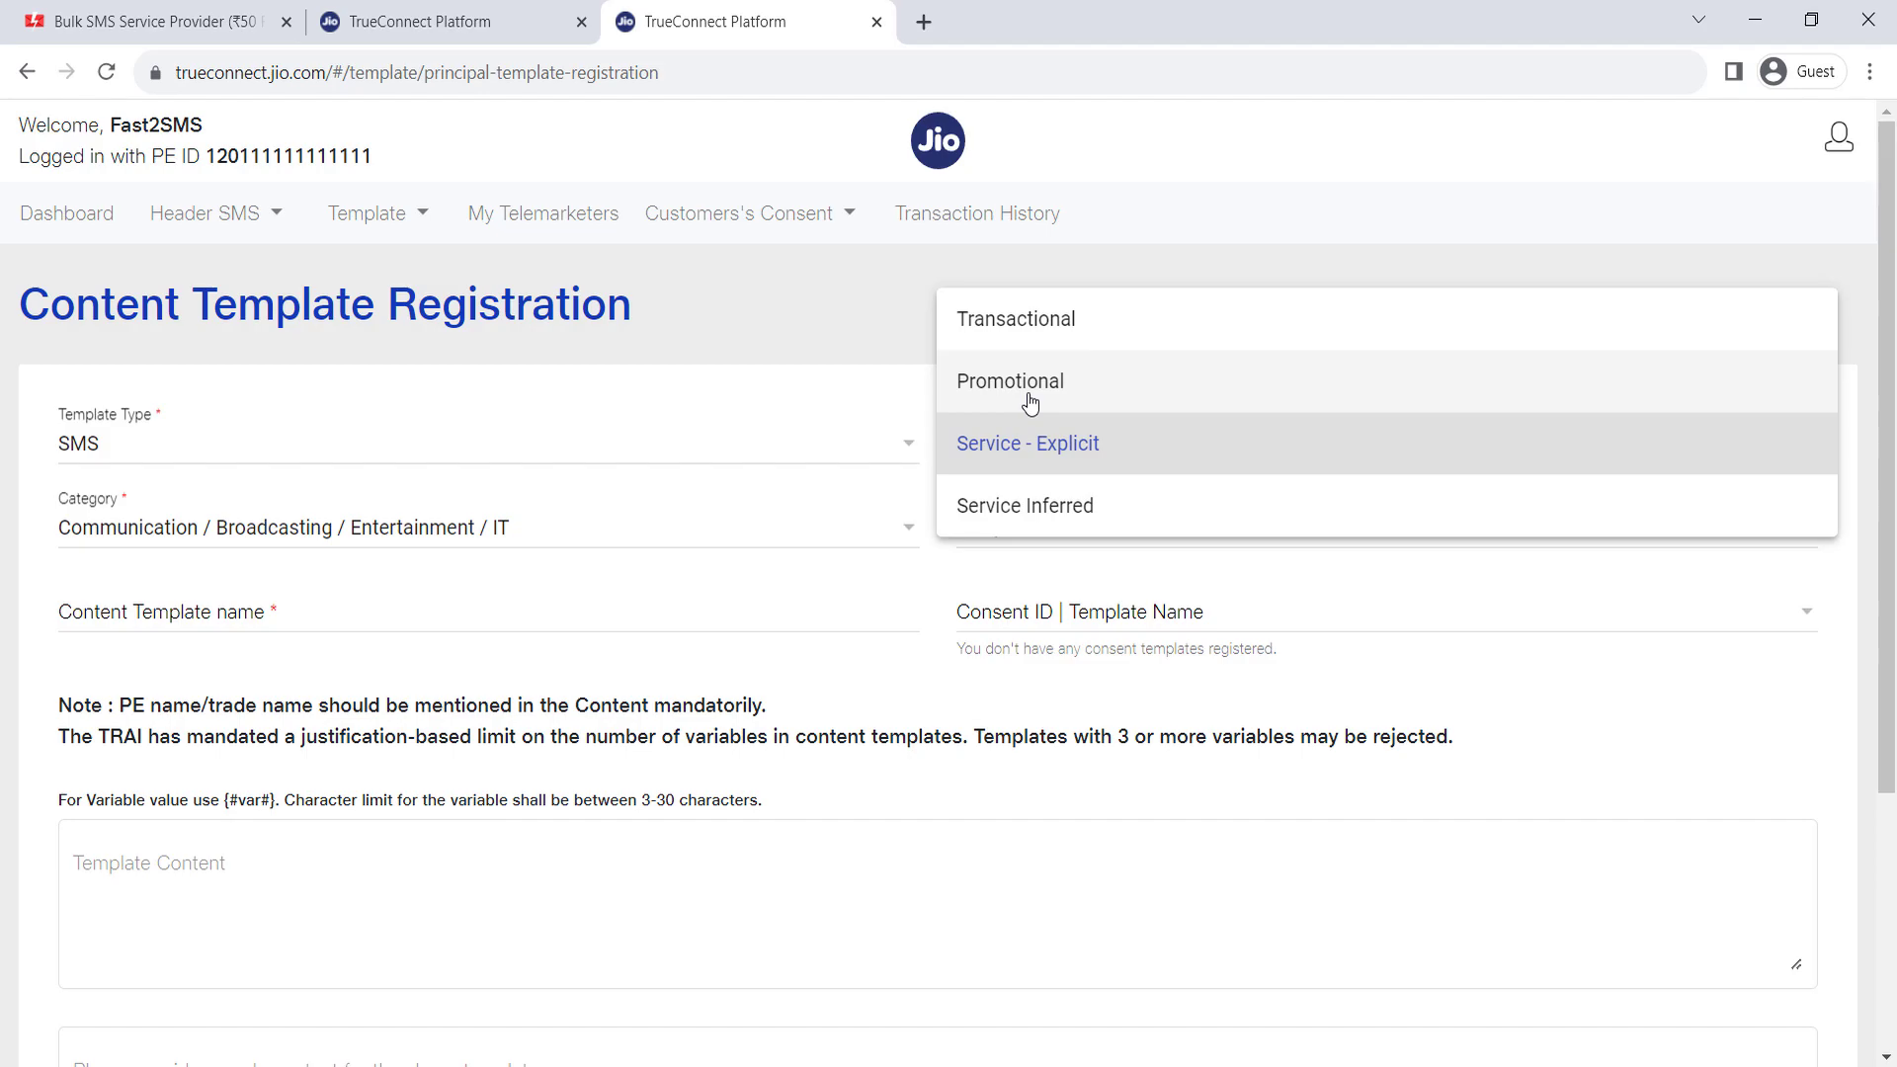
click(1106, 243)
- Try different selections of the ABC and ABC123 headers and set the type of communication to Service Inferred
click(1064, 538)
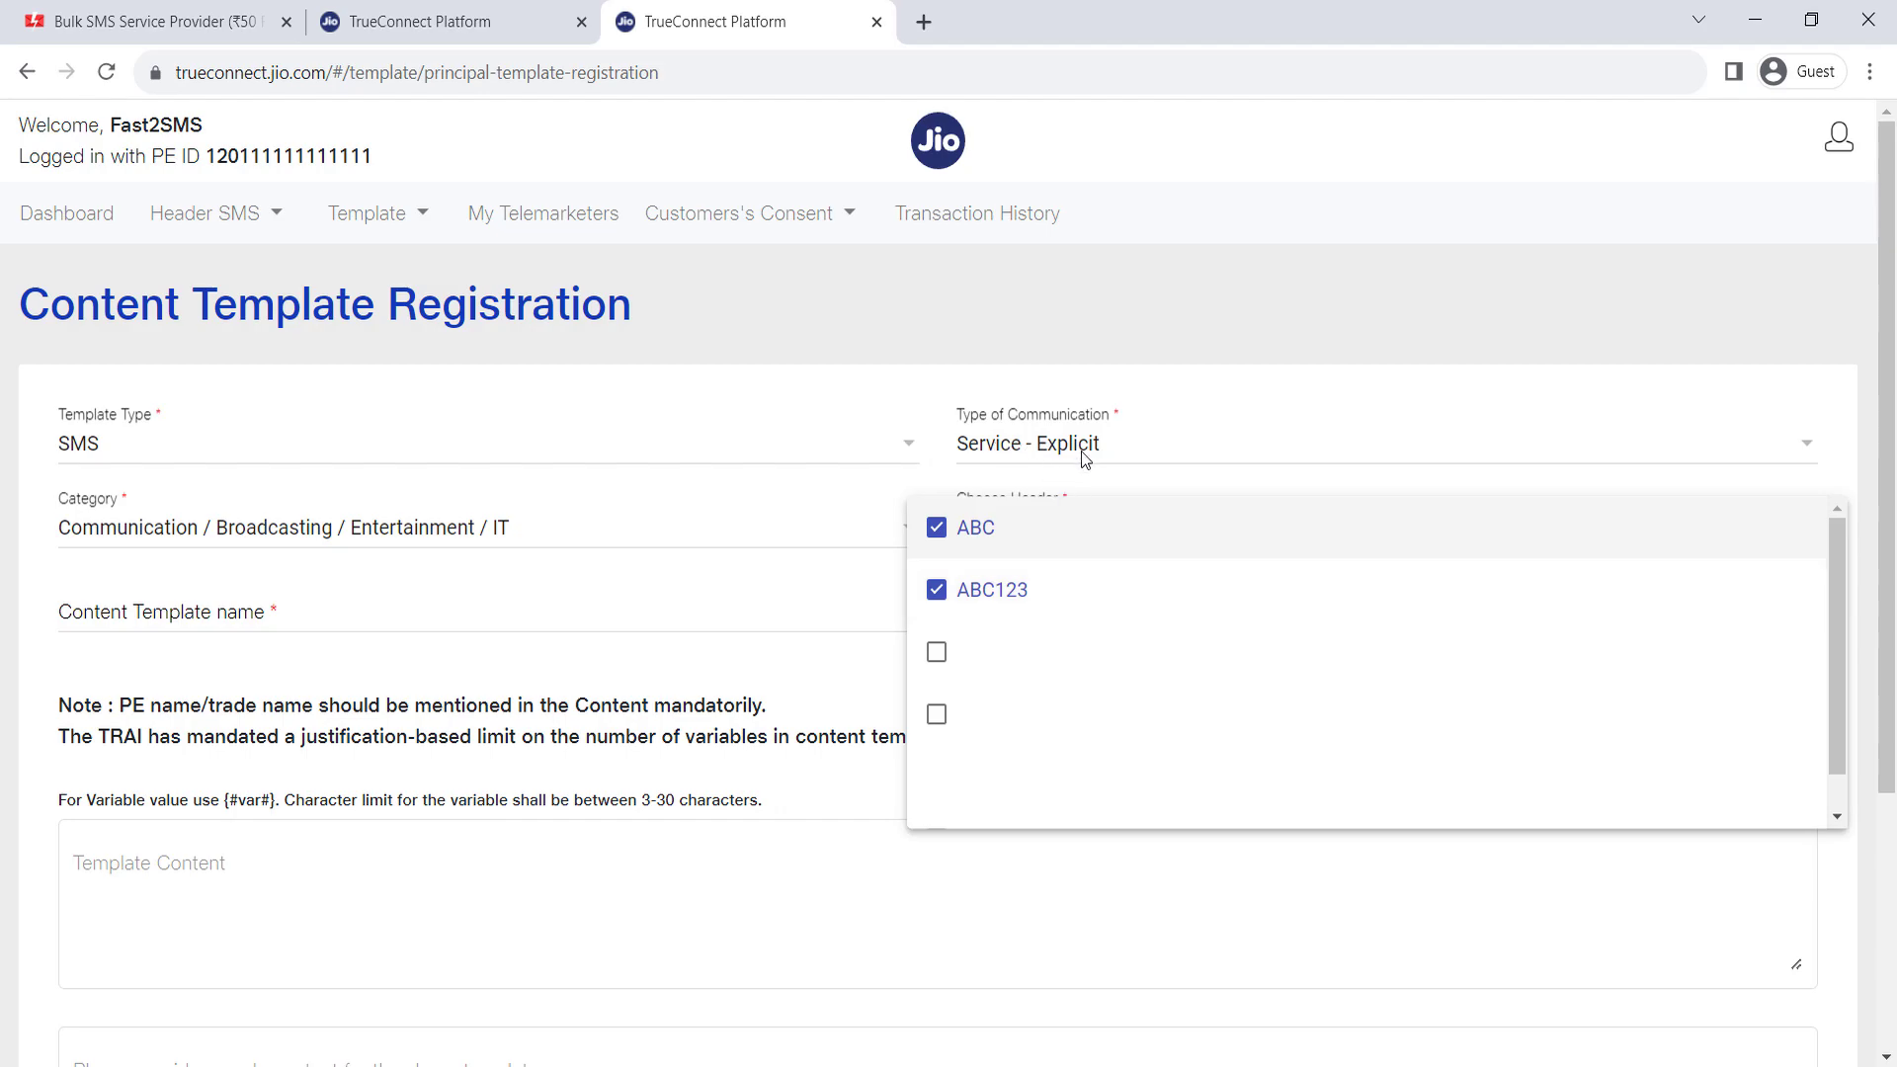
click(1094, 300)
click(1024, 533)
click(1012, 602)
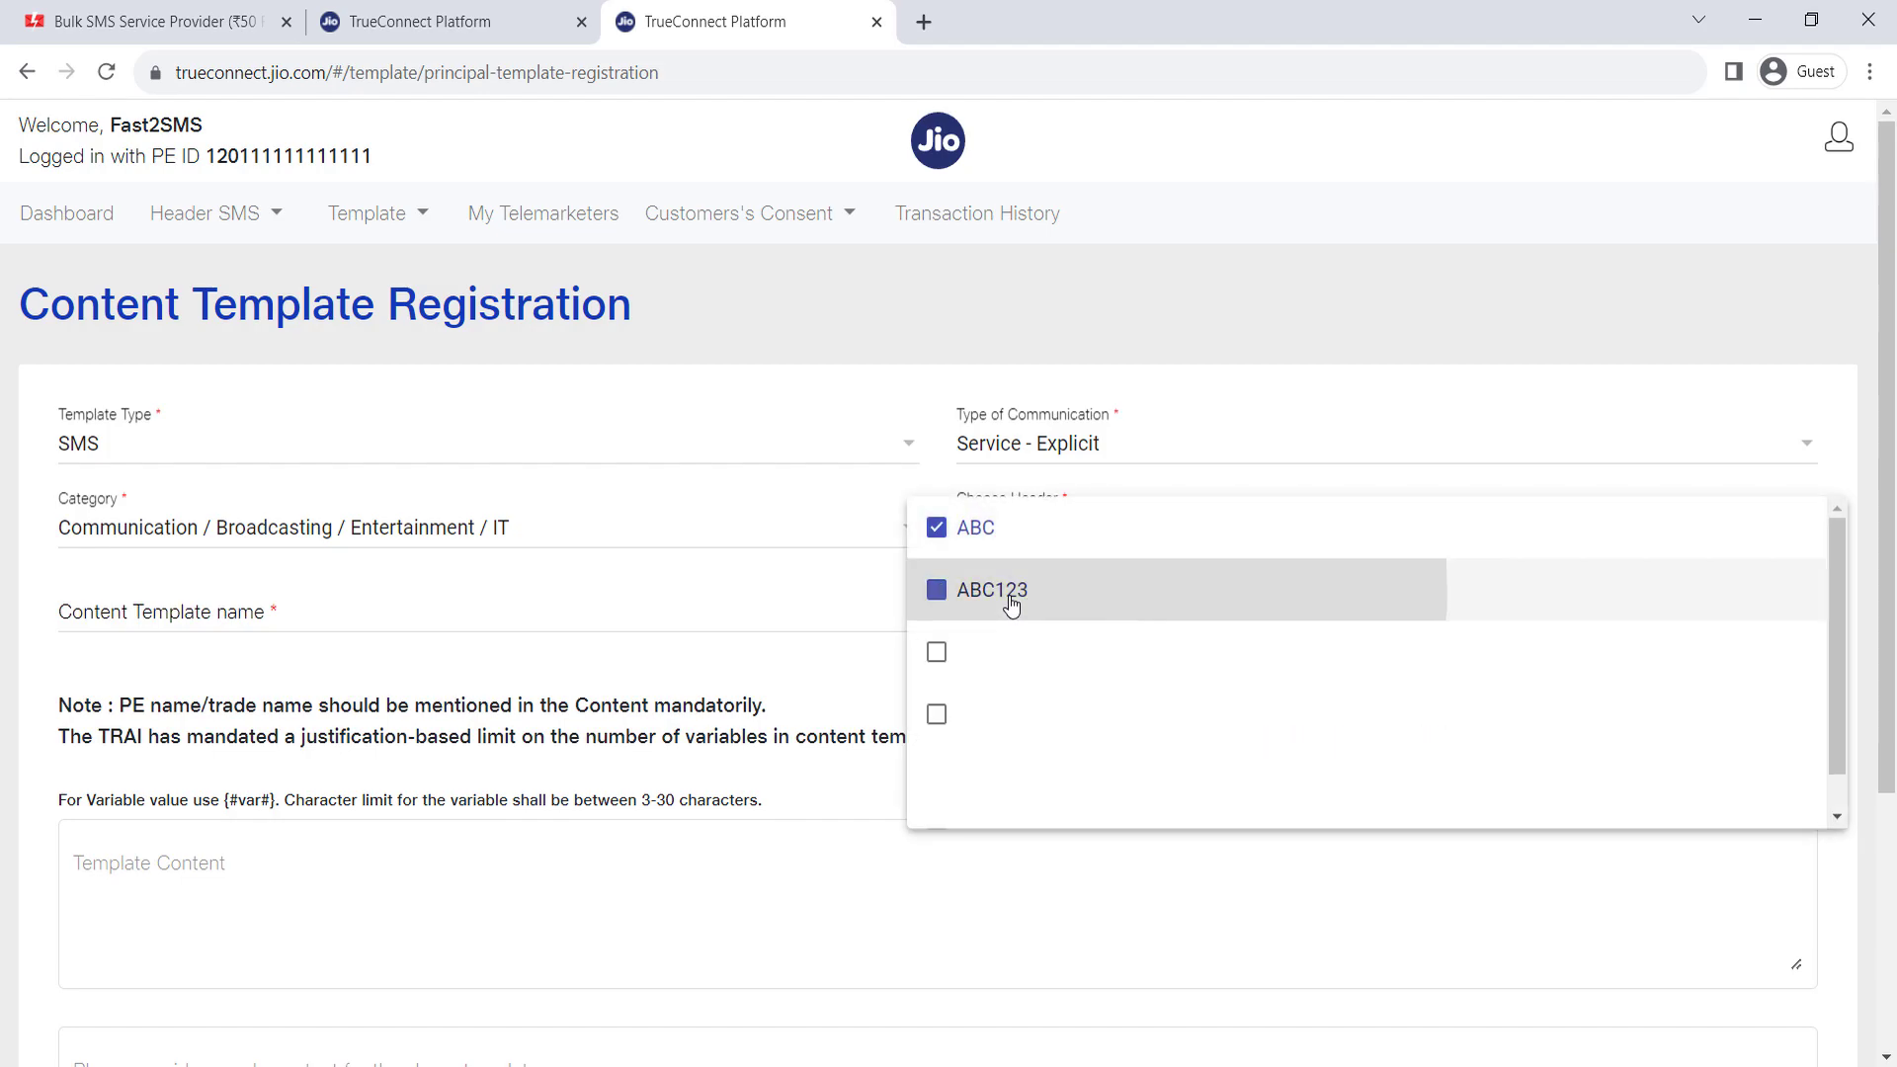
click(1020, 548)
click(1022, 546)
click(999, 587)
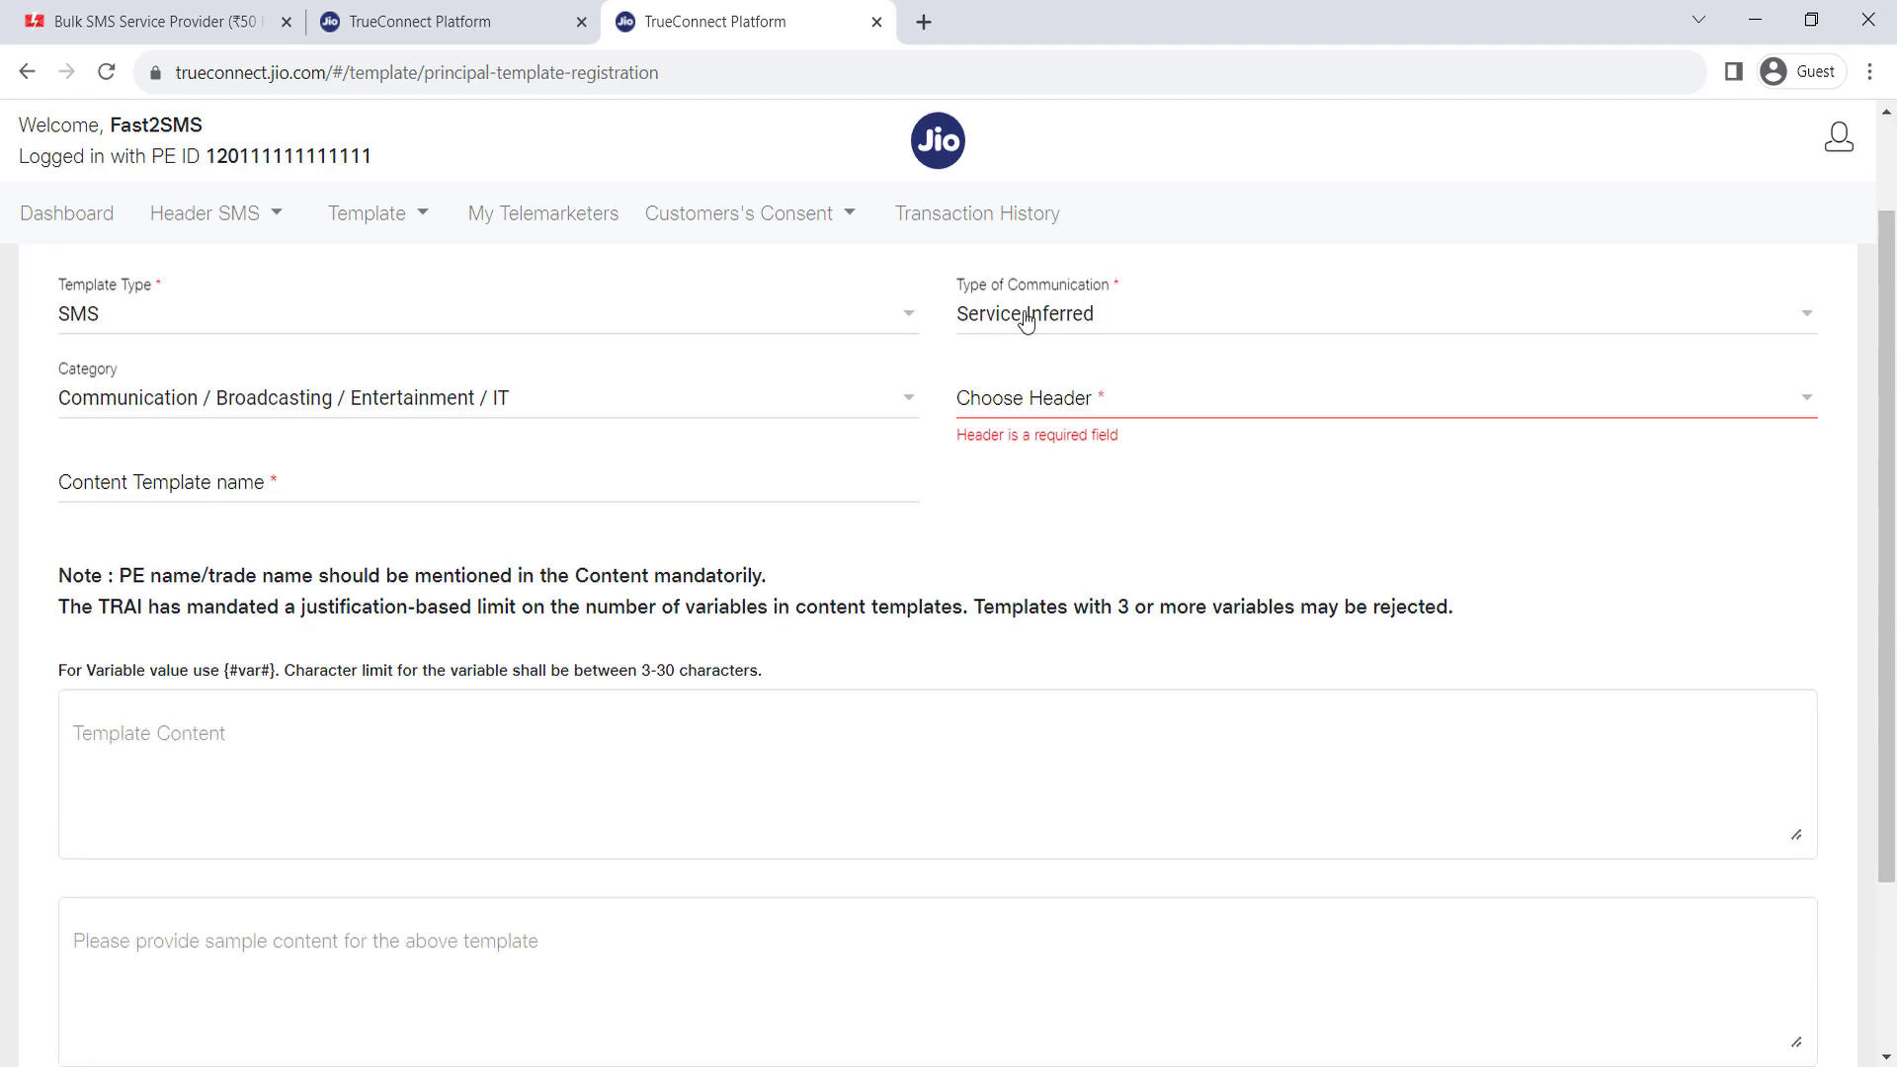
- Choose ABC123 as the only header for the content template
click(1082, 400)
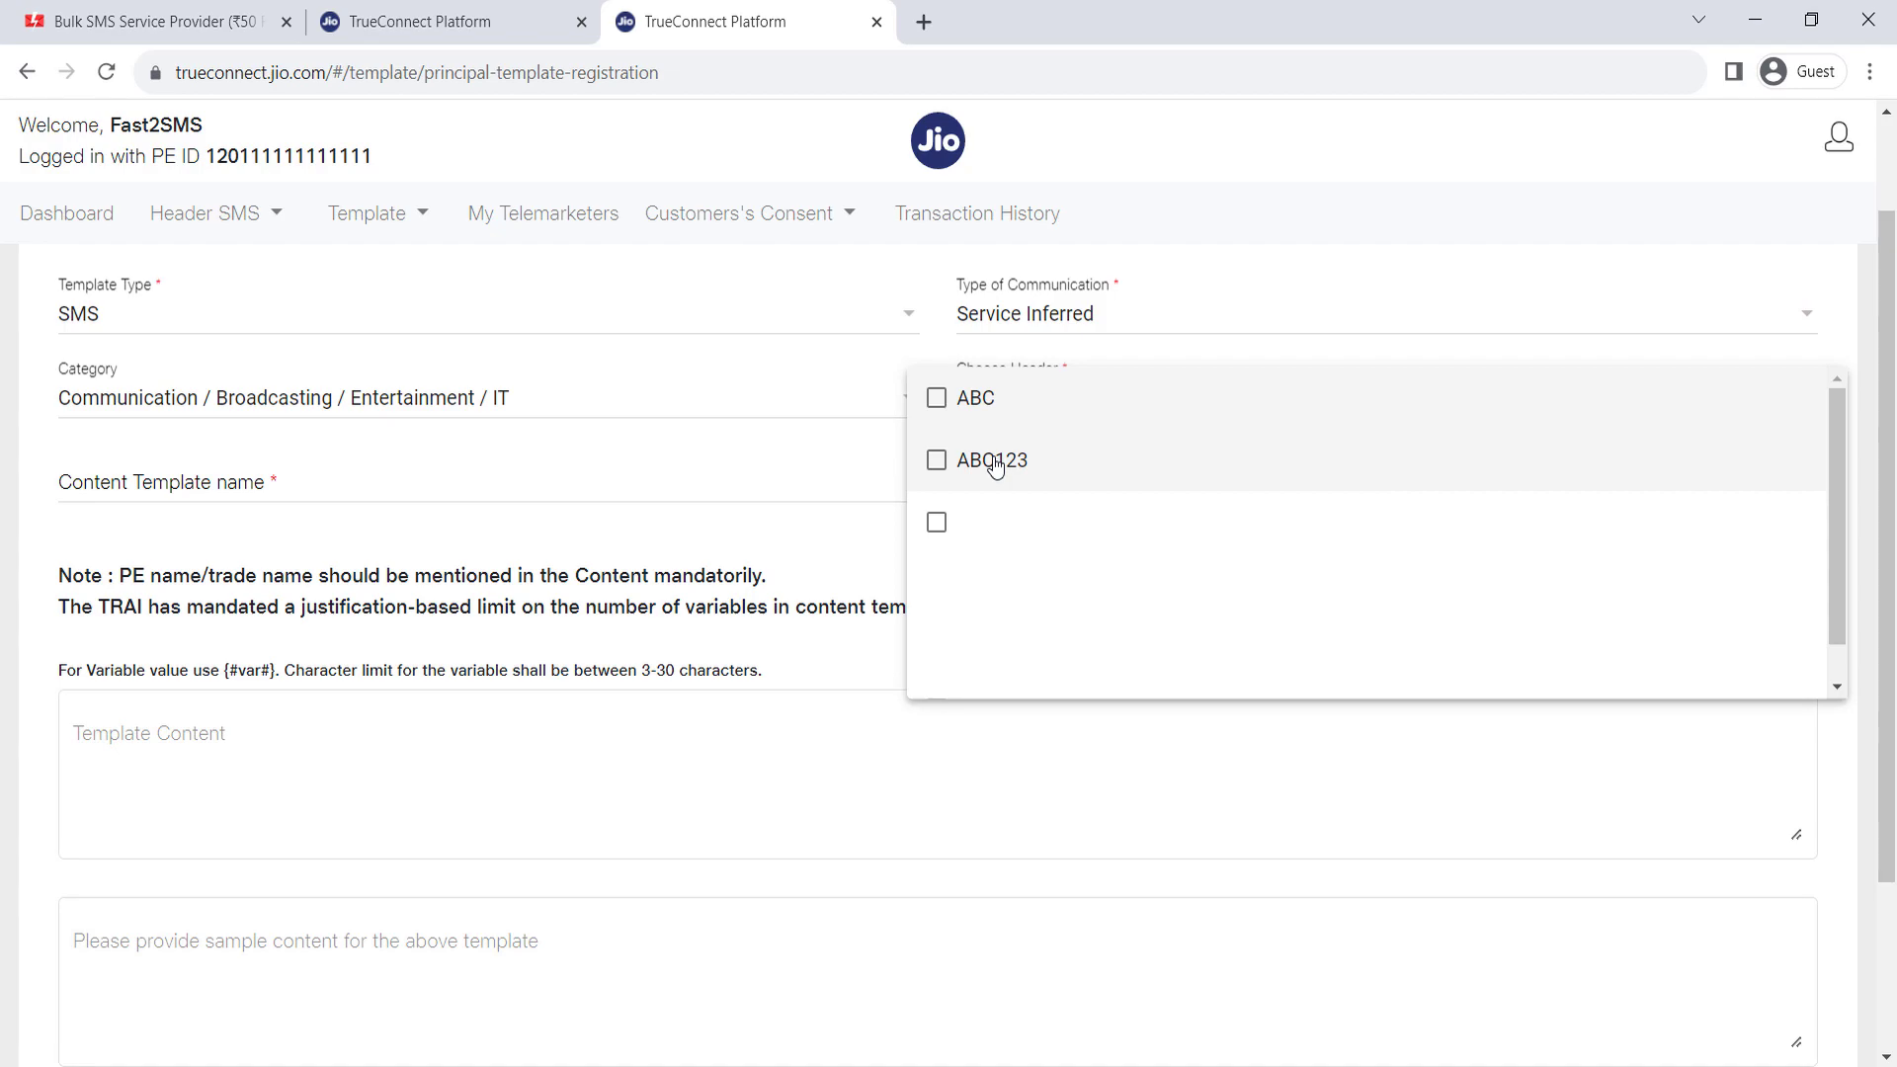
click(992, 464)
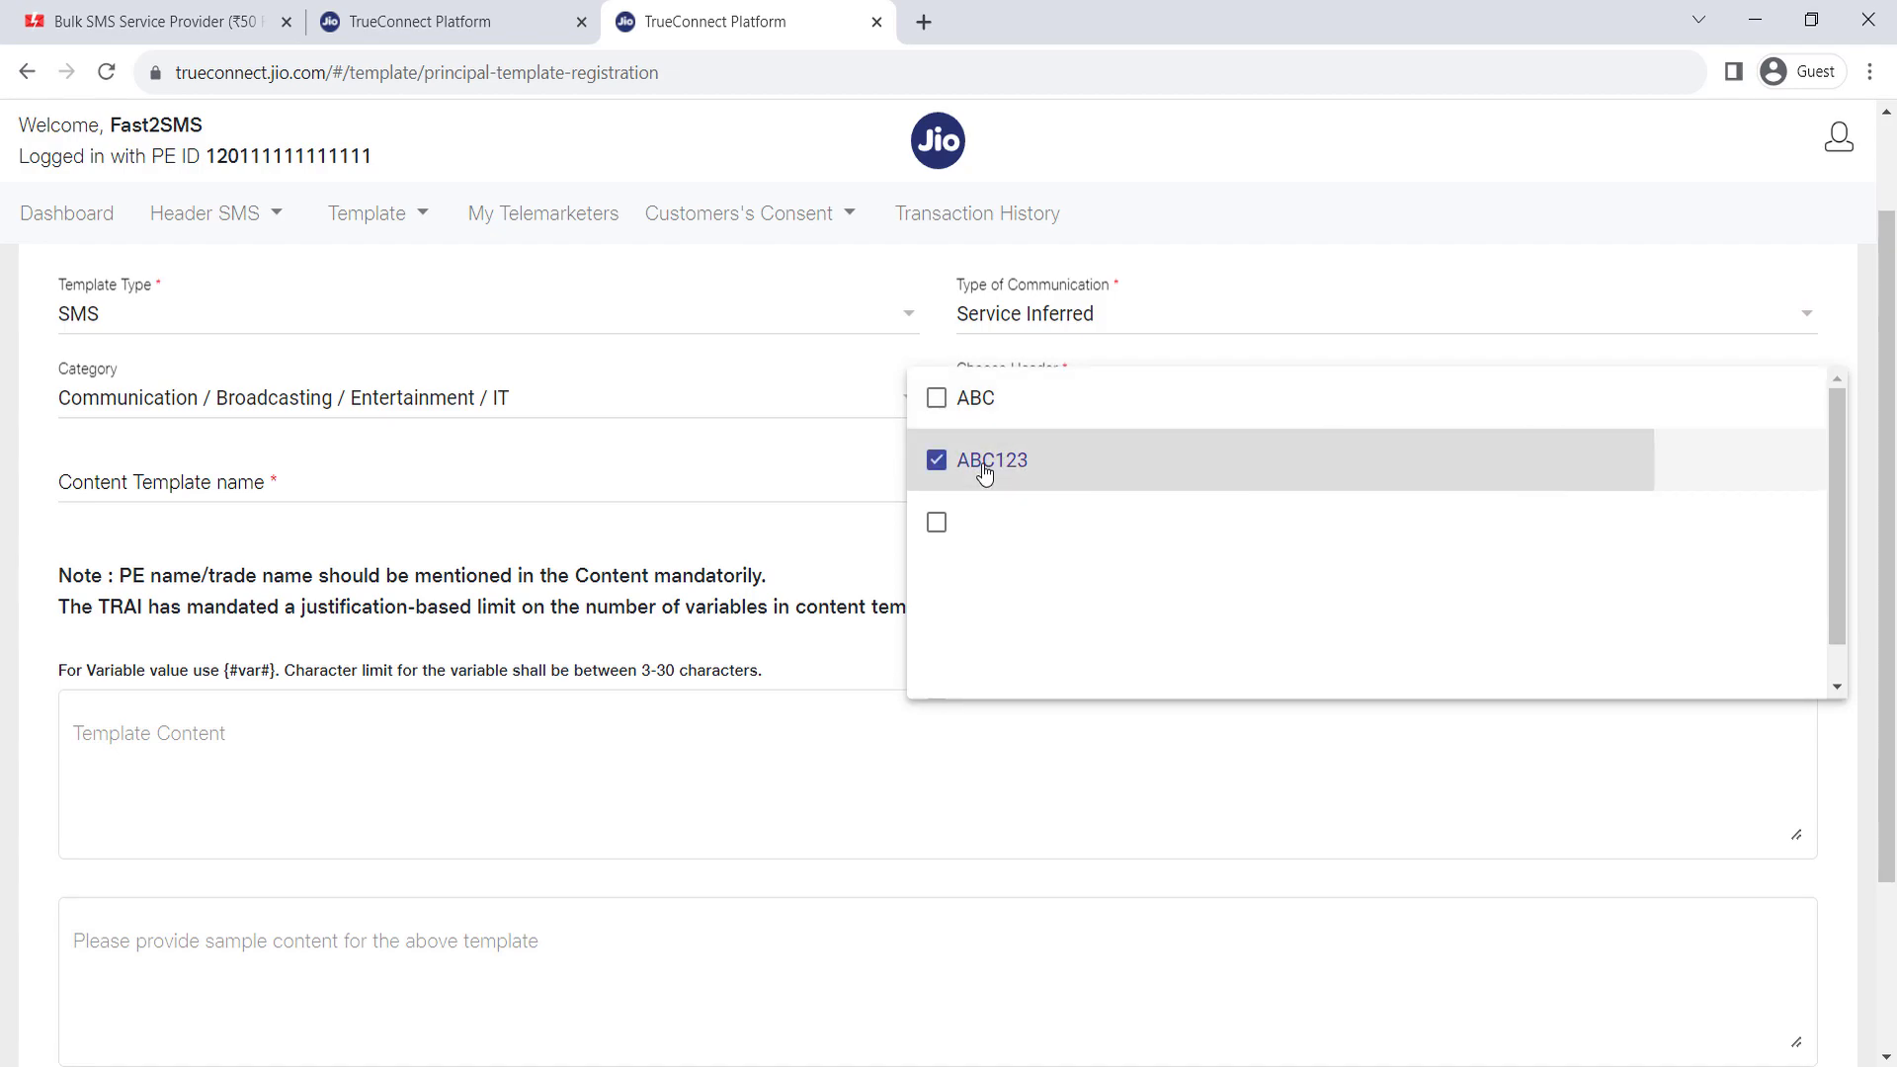
click(1300, 276)
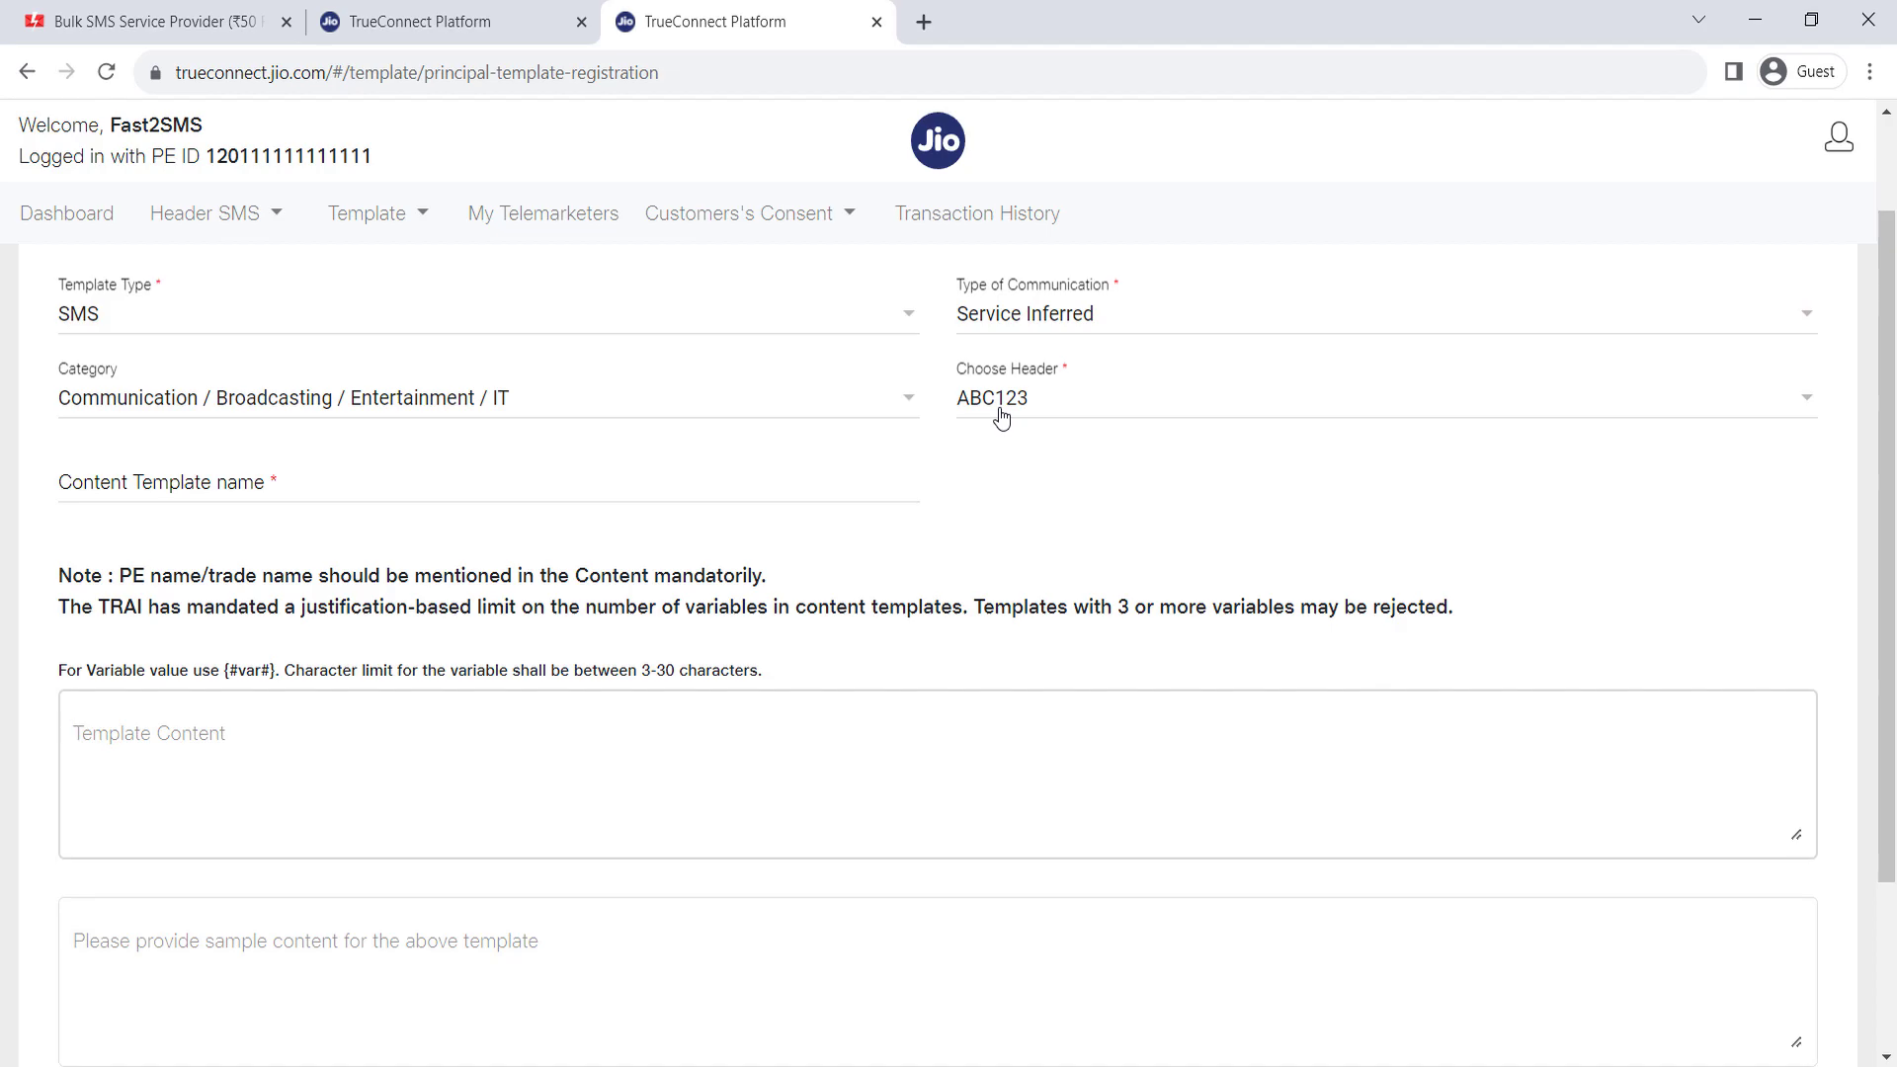
- Review the template pages, the category options and the types of communication while keeping the current selections
click(376, 213)
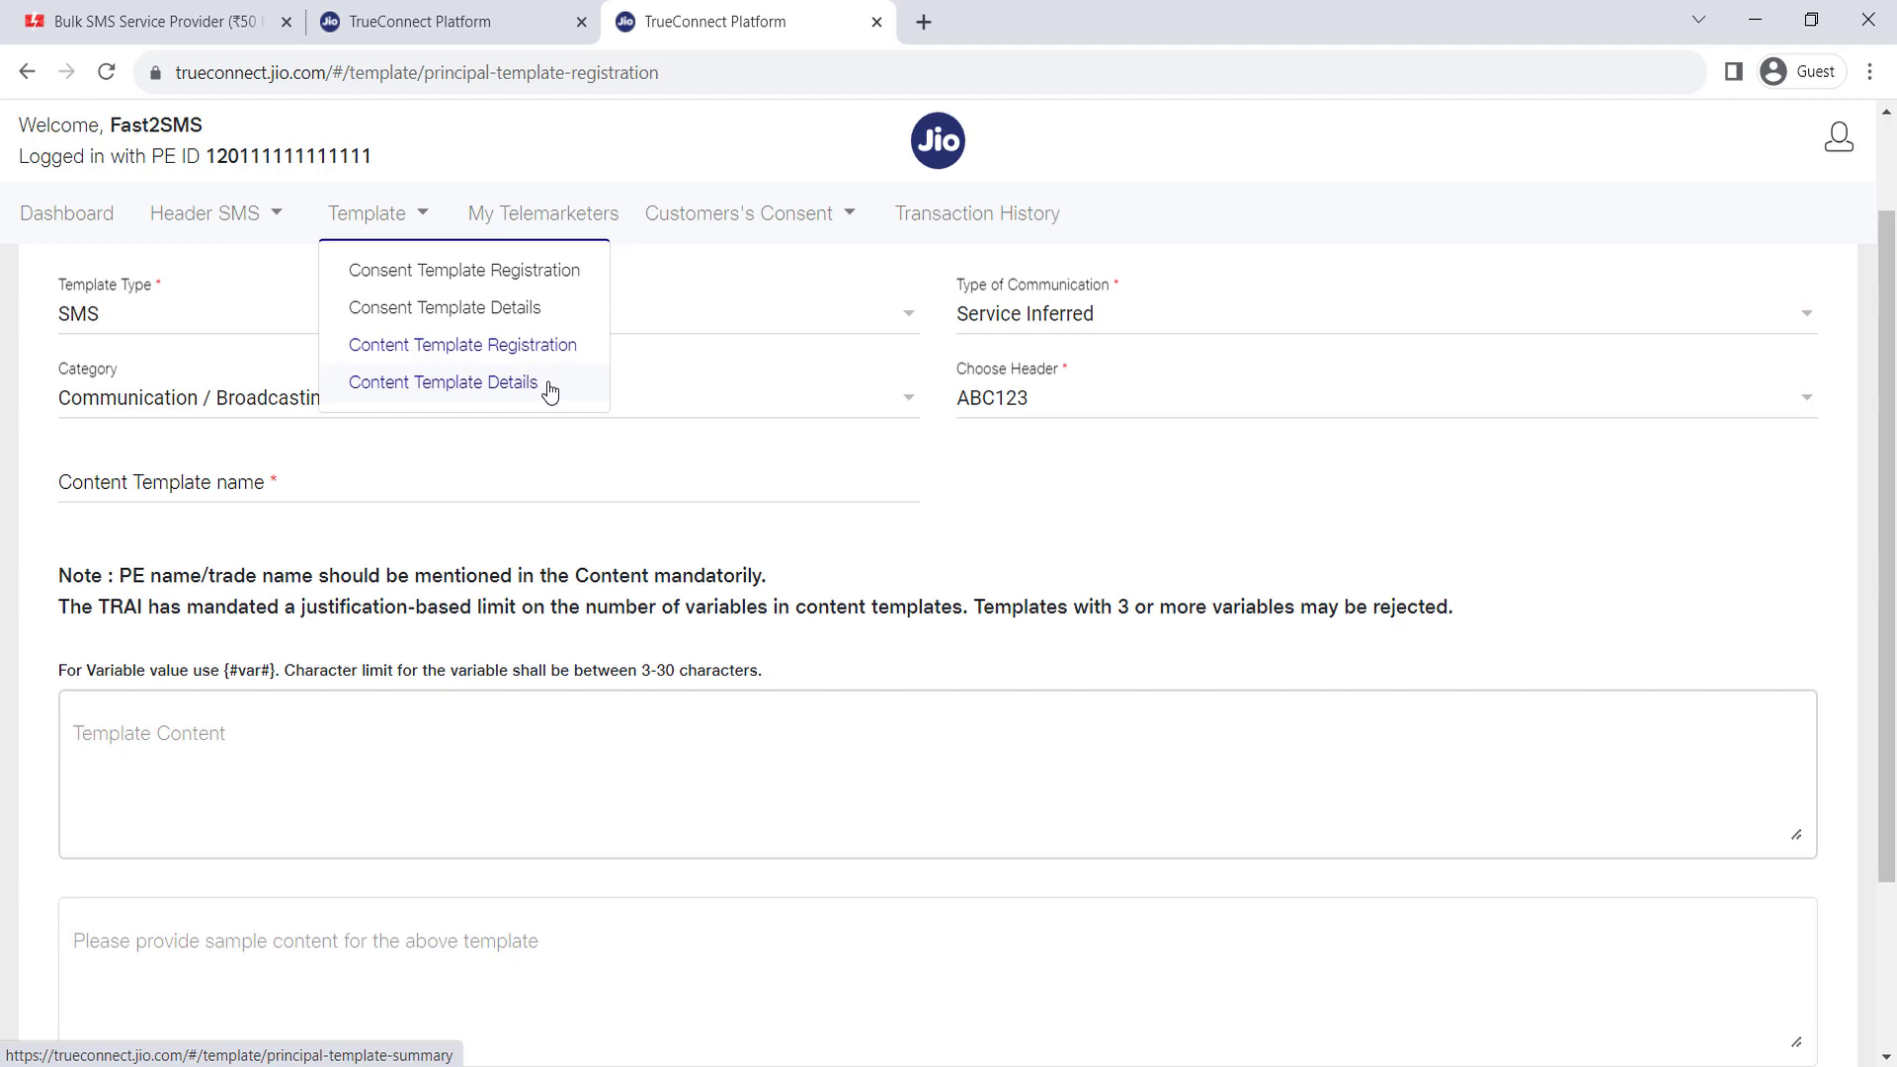
click(1207, 542)
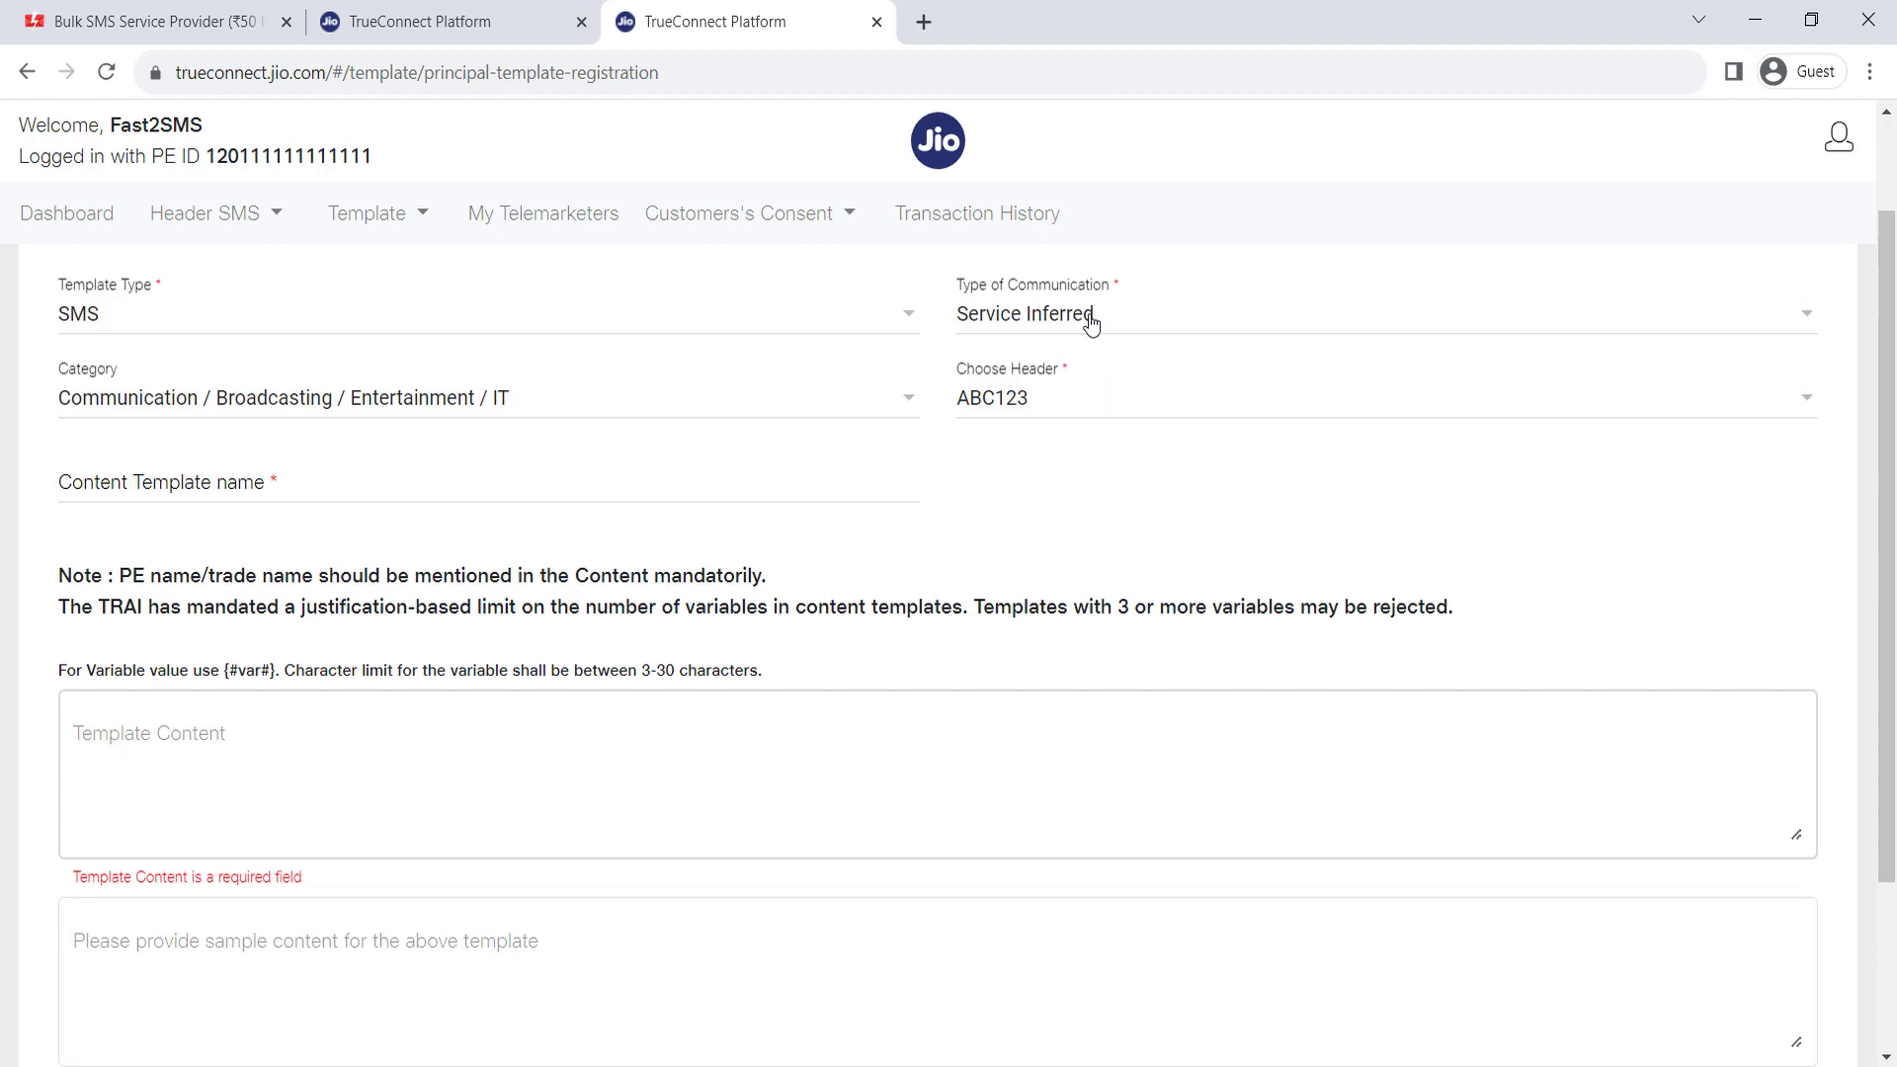
click(334, 398)
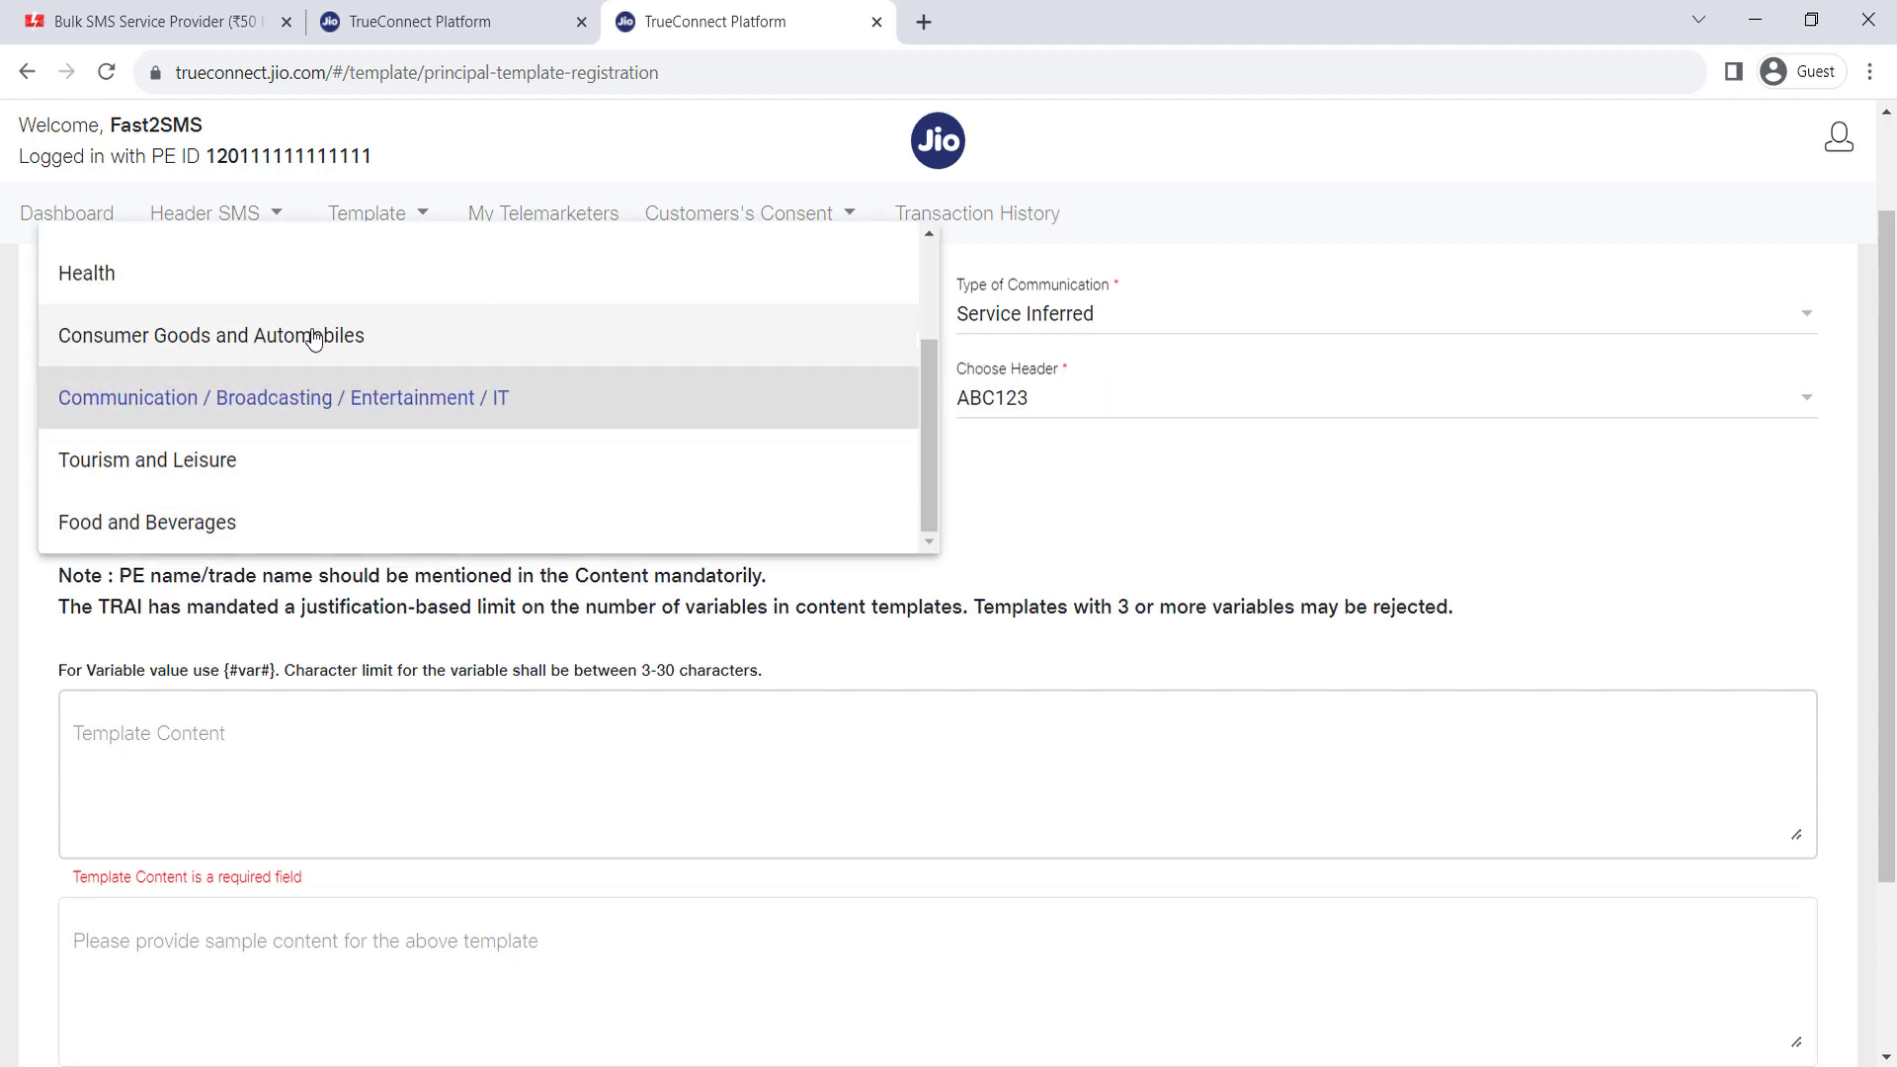
click(623, 412)
click(1110, 324)
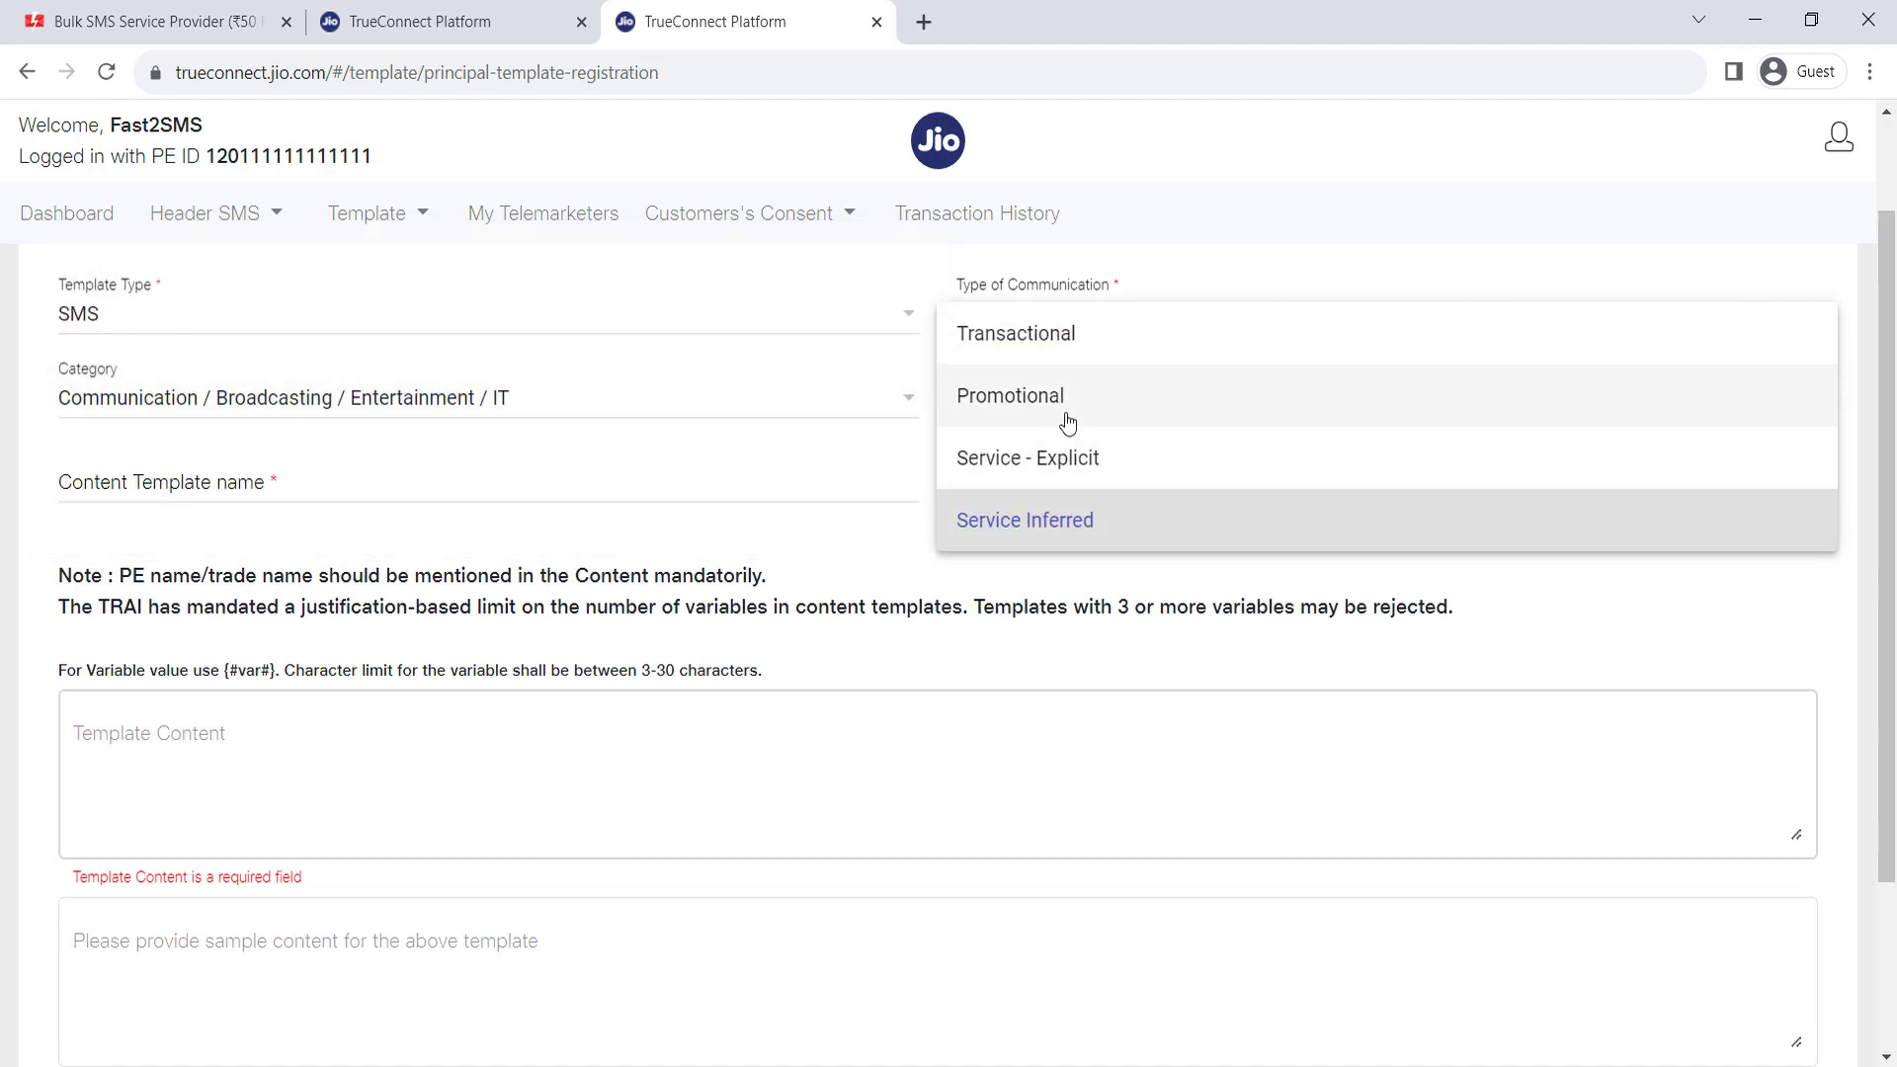
click(1126, 583)
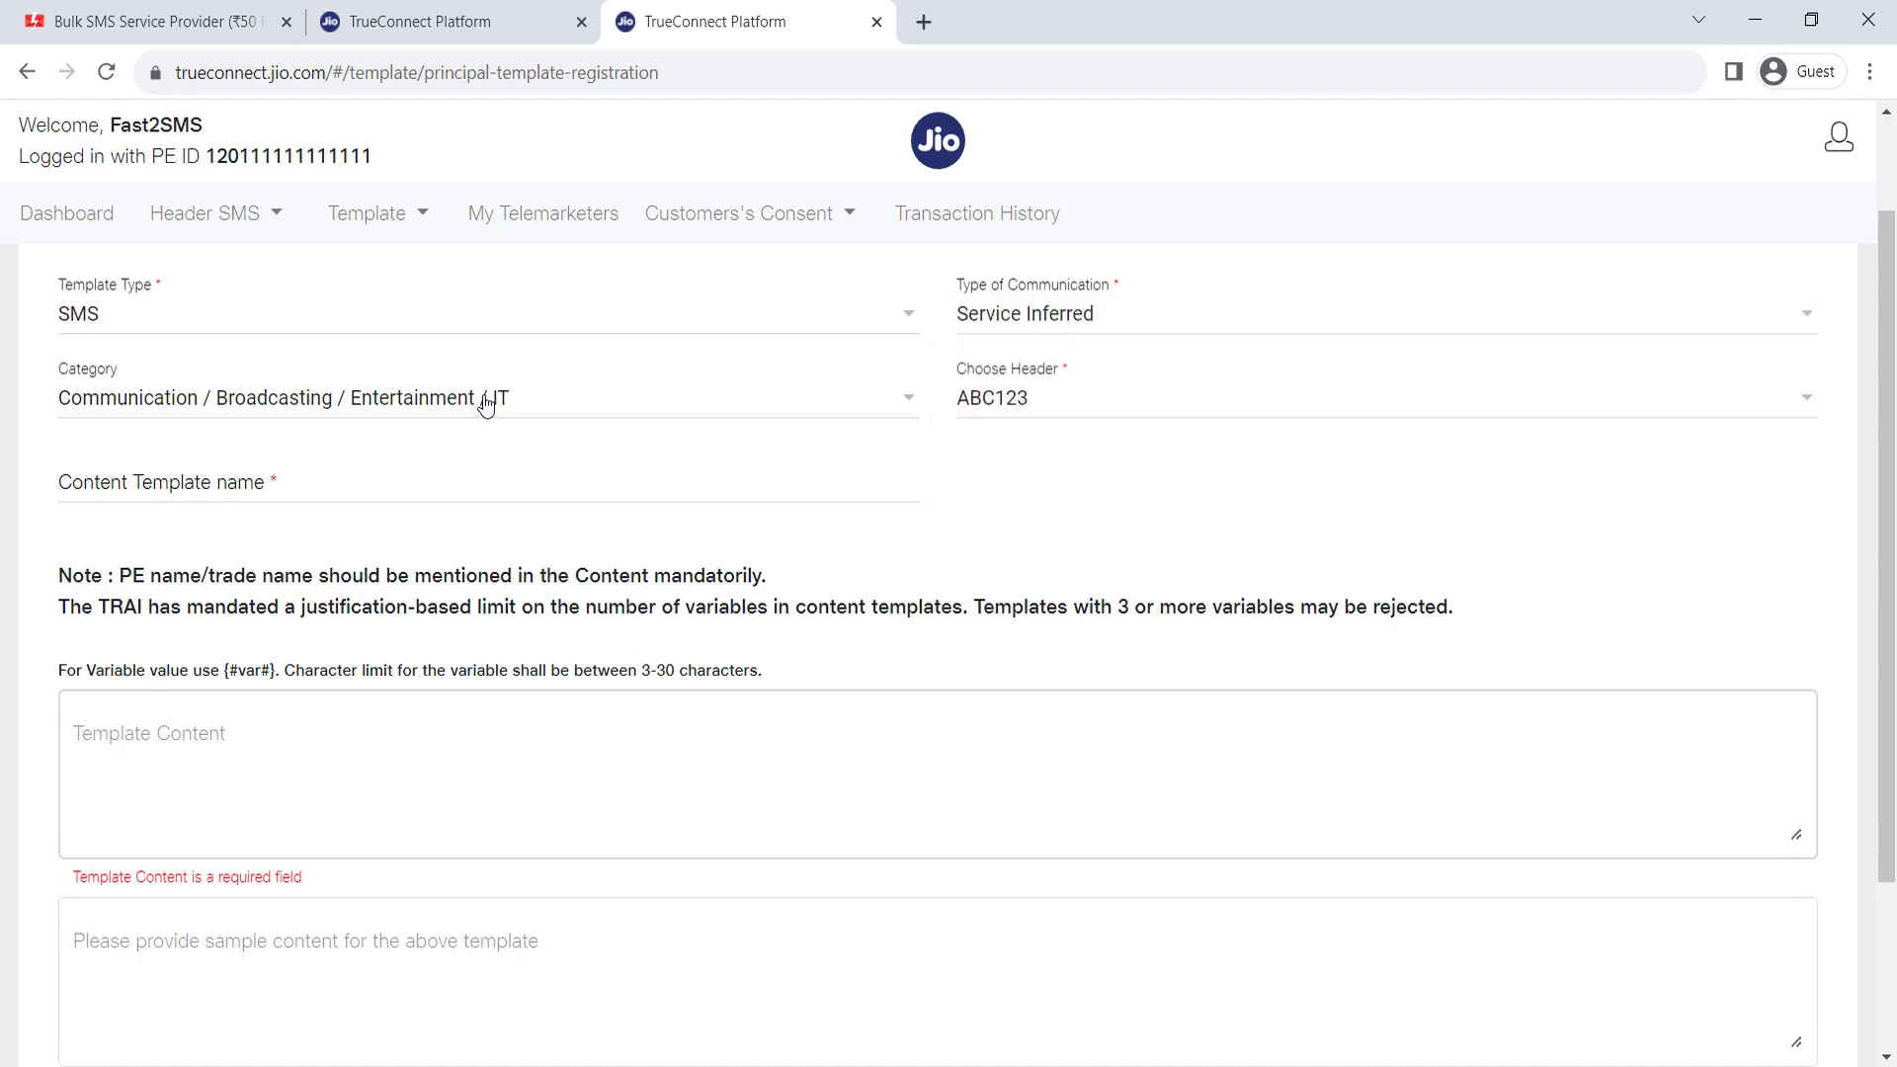
click(485, 405)
scroll(435, 424, down, 4)
scroll(440, 428, up, 5)
scroll(353, 550, up, 2)
scroll(411, 538, down, 2)
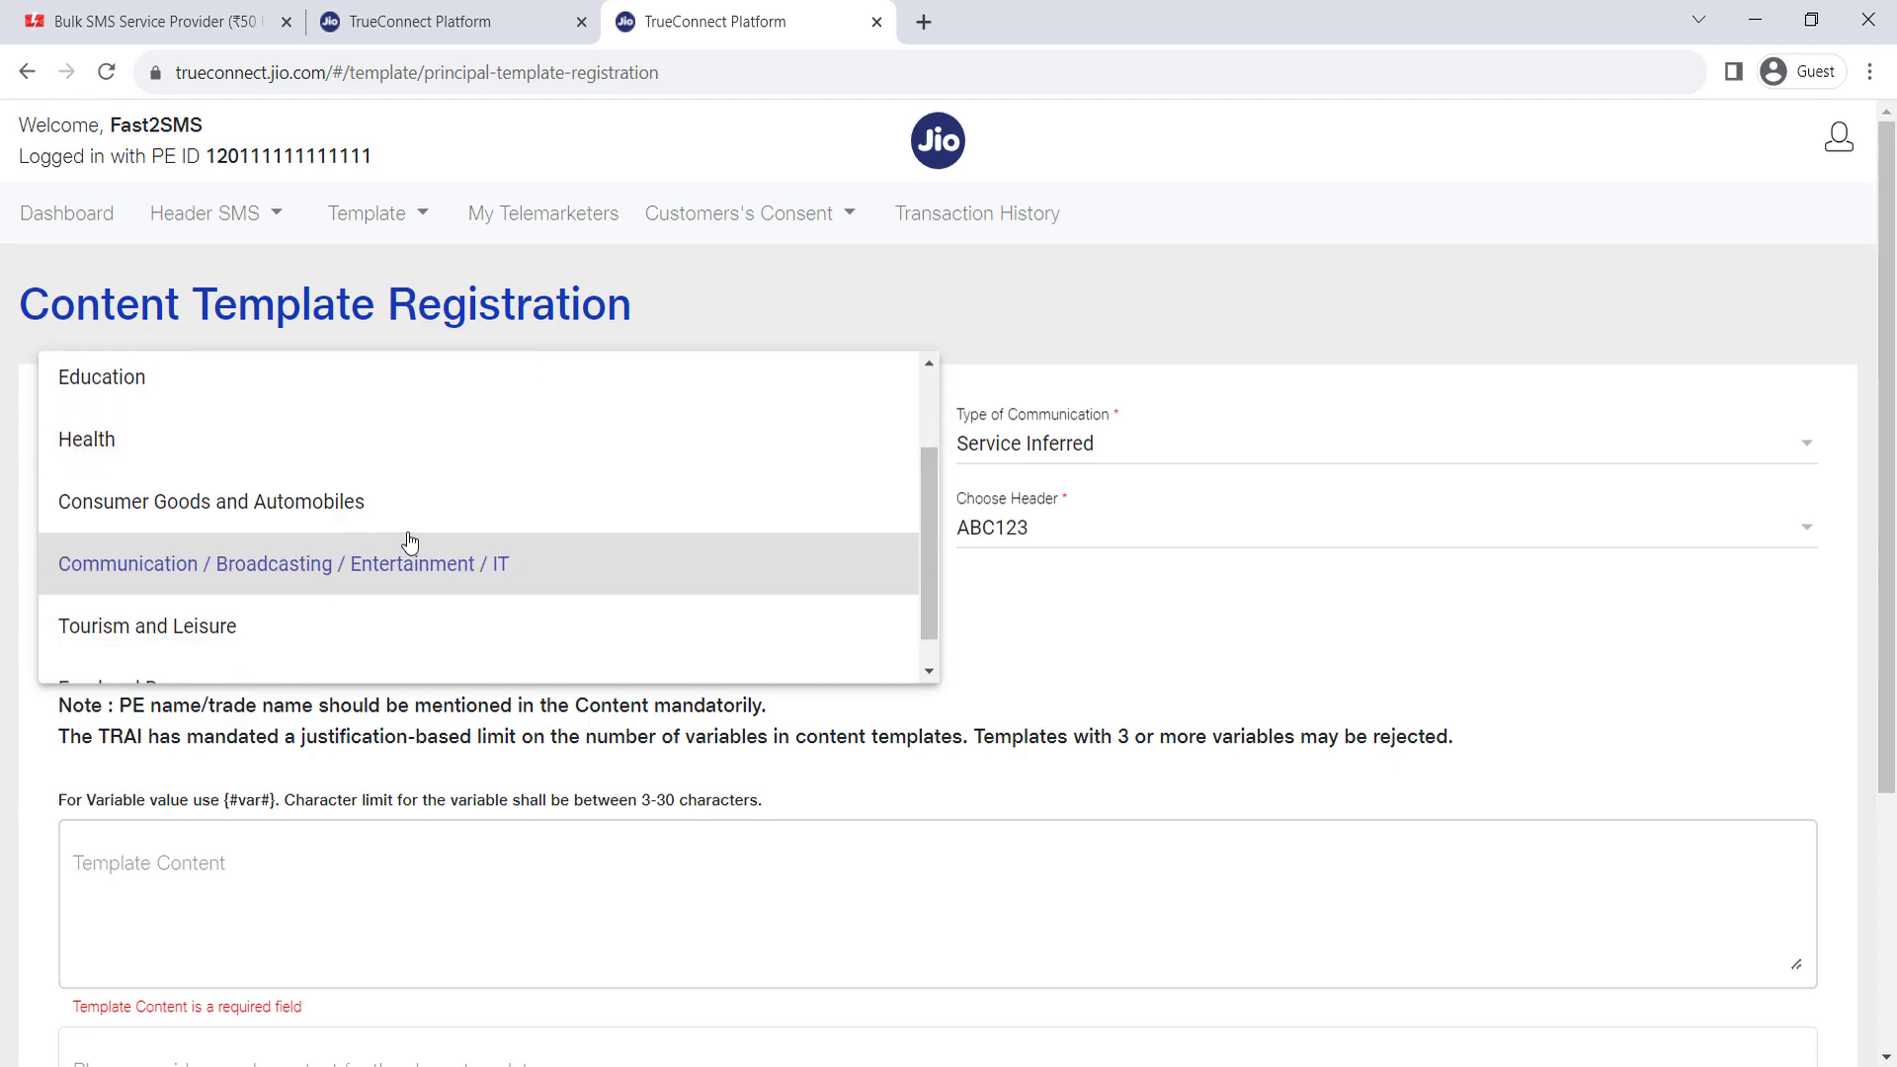
click(1072, 675)
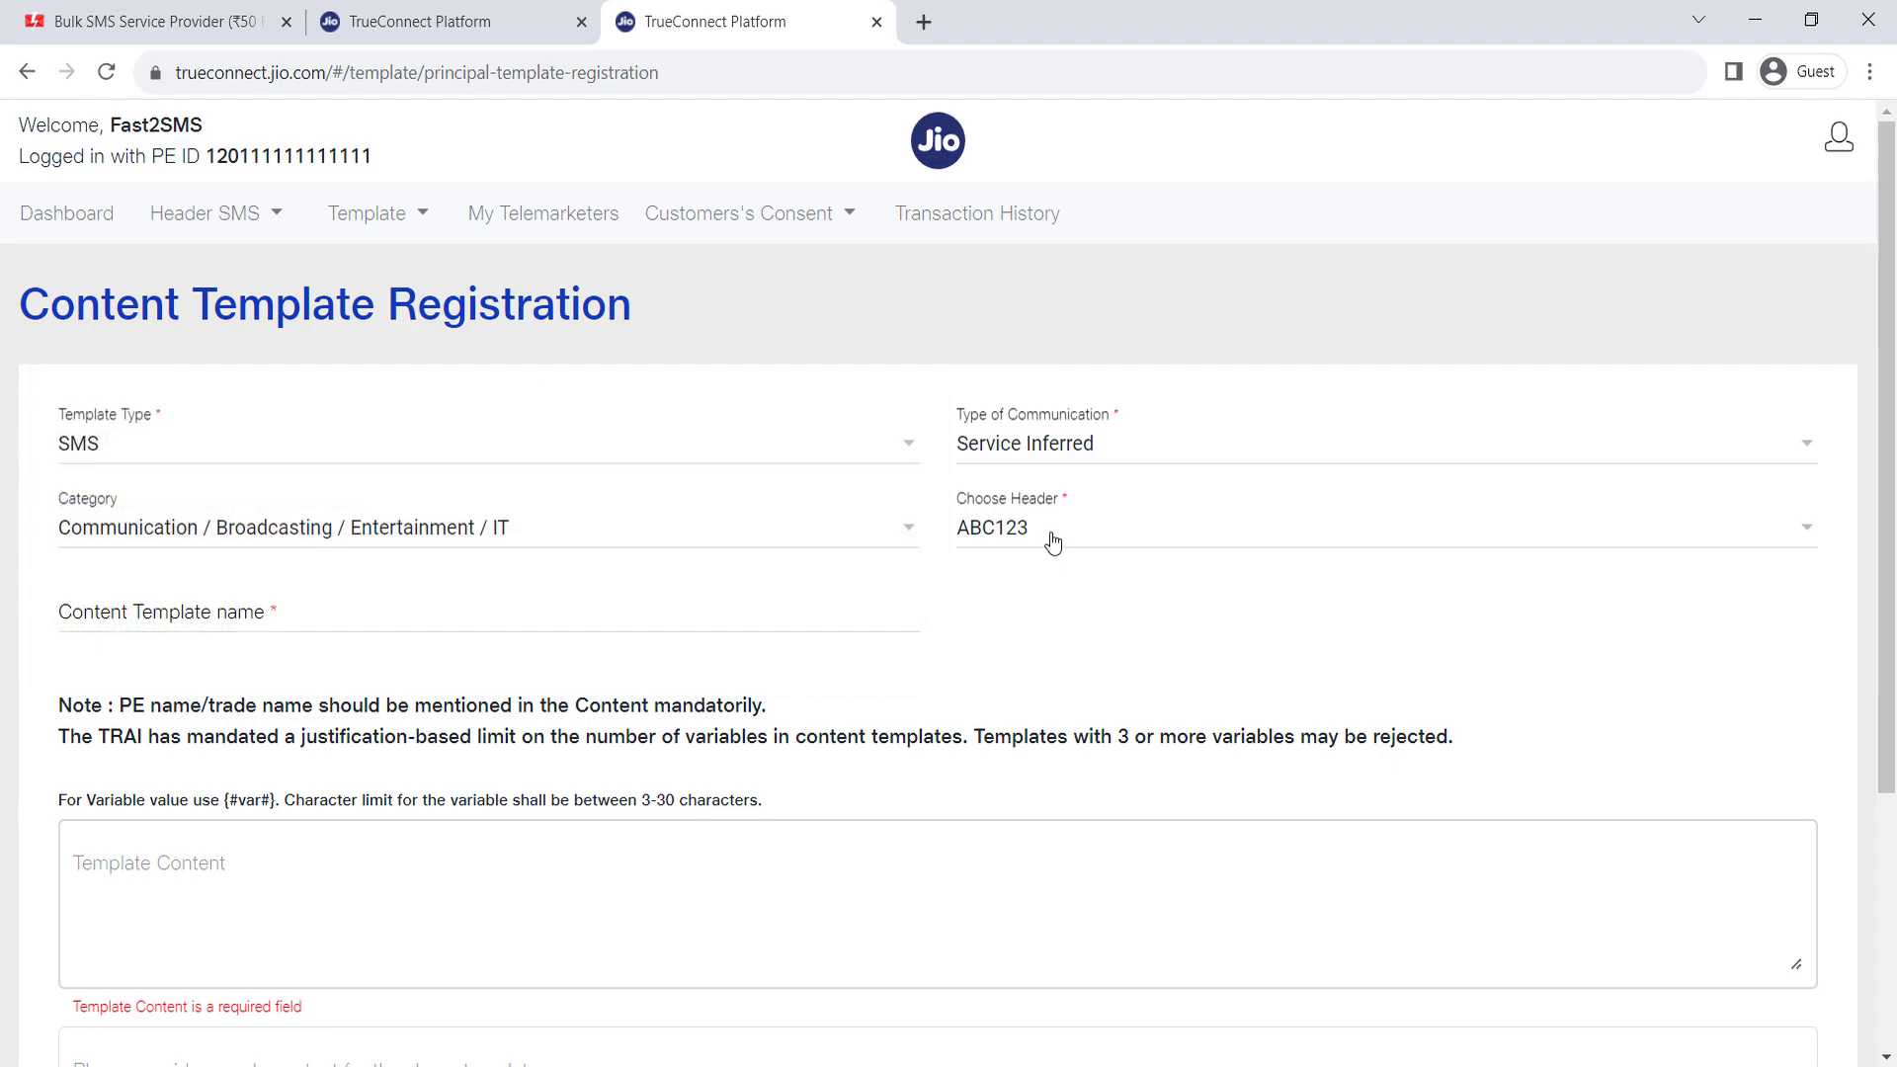
- Name the content template "Login sms template" and go to the template content
click(115, 615)
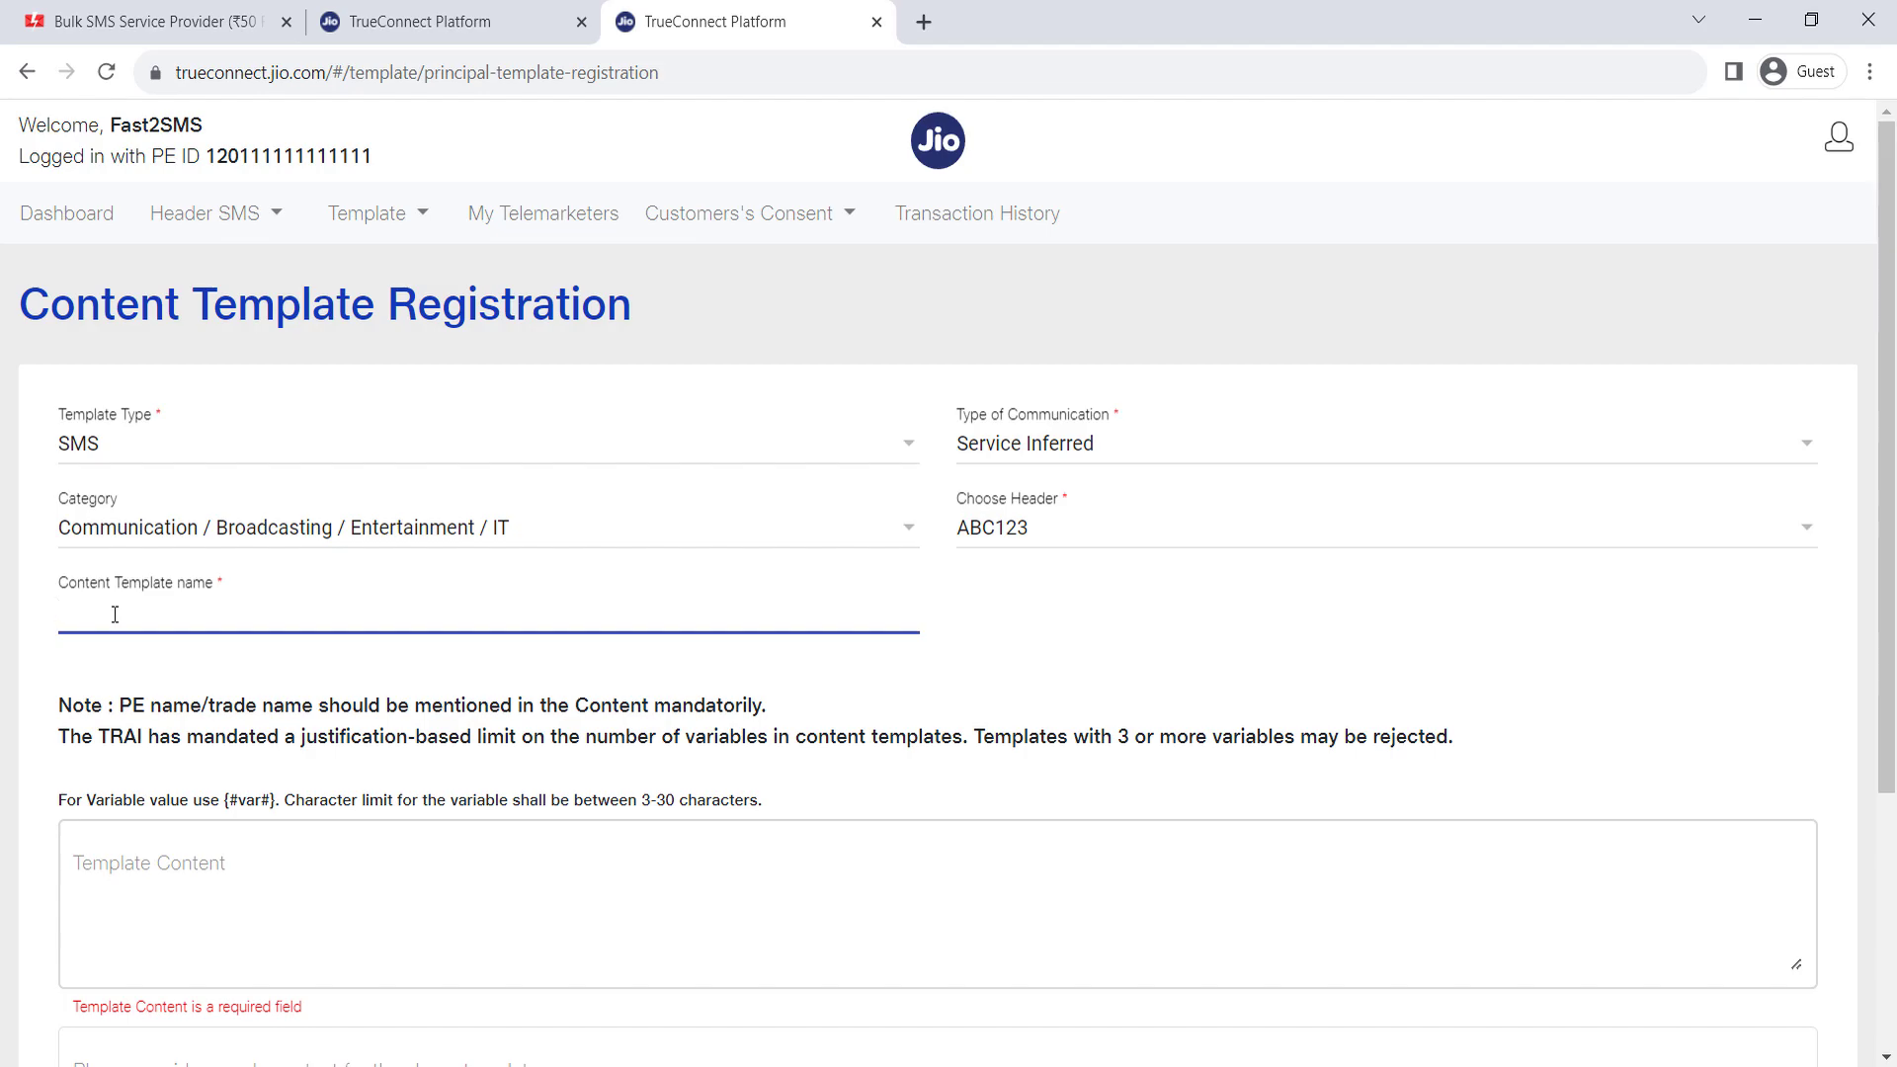
text(Login sms template)
scroll(148, 553, down, 1)
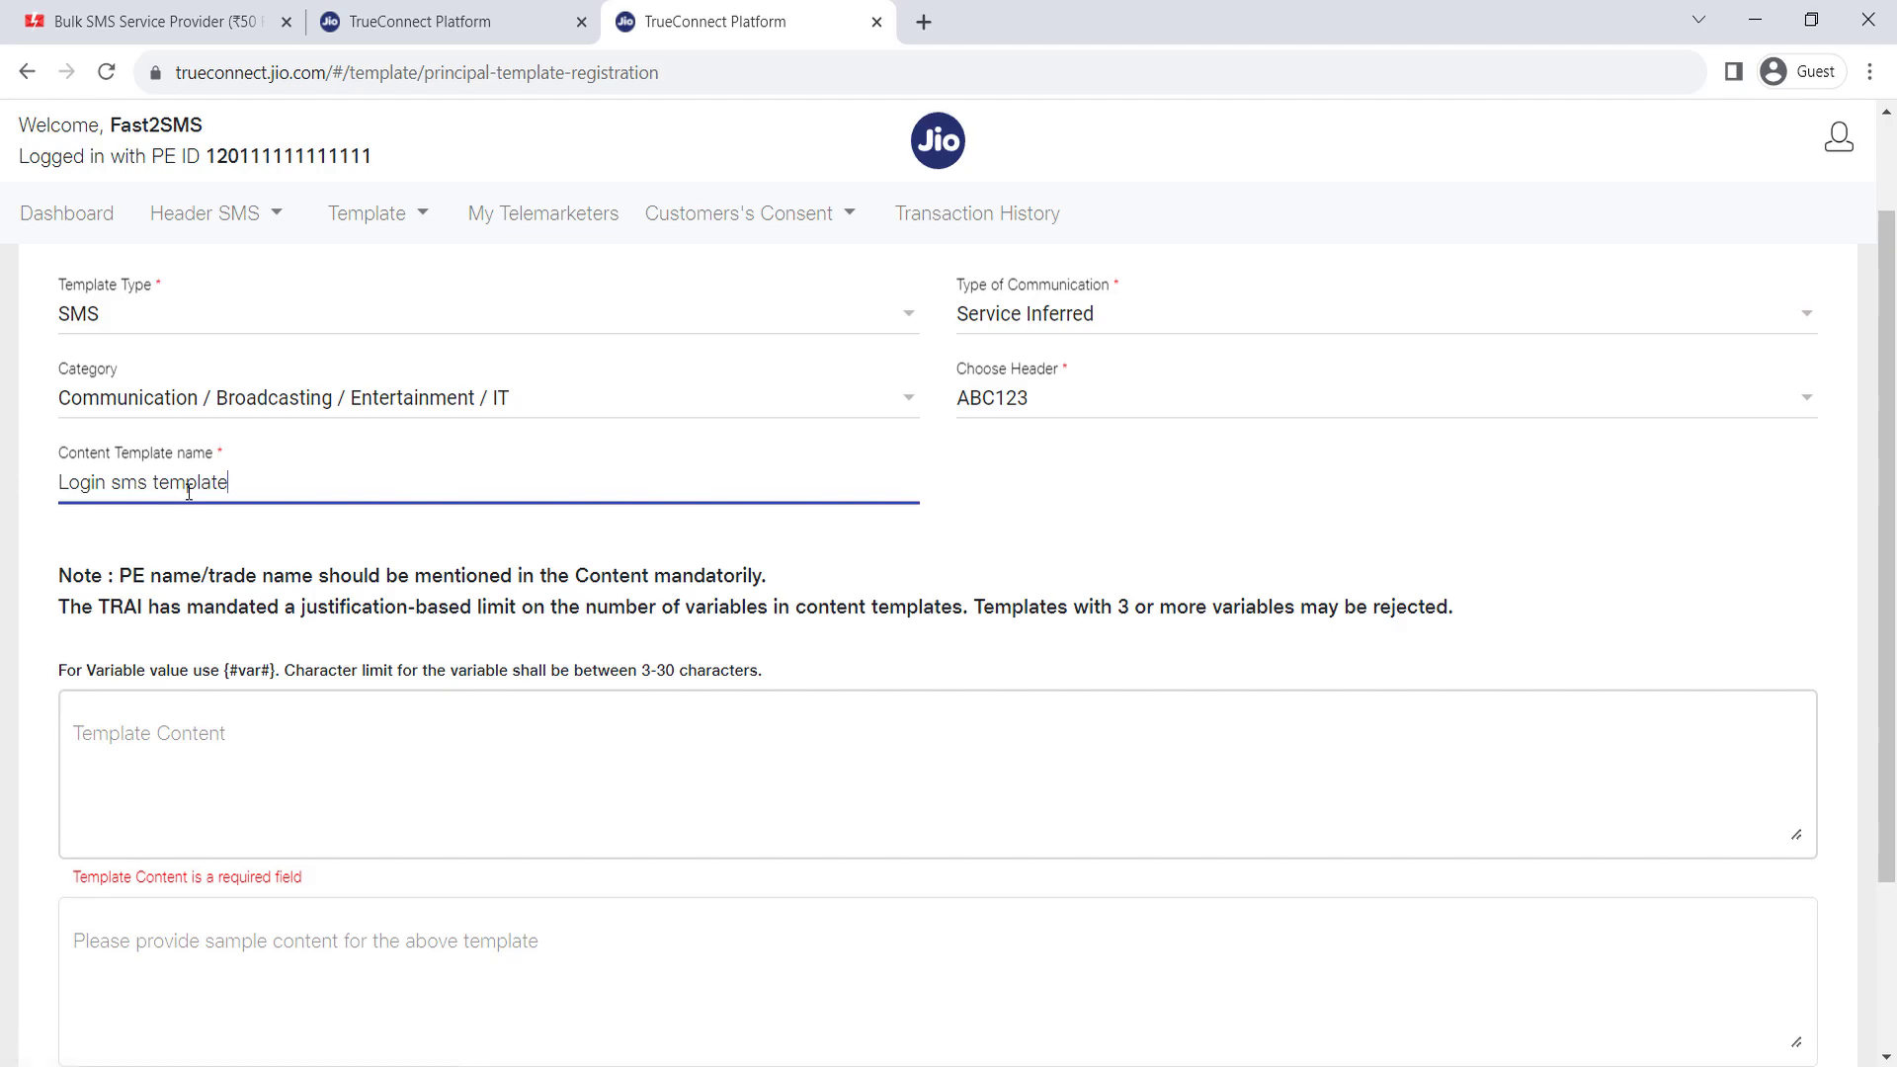
scroll(188, 491, down, 1)
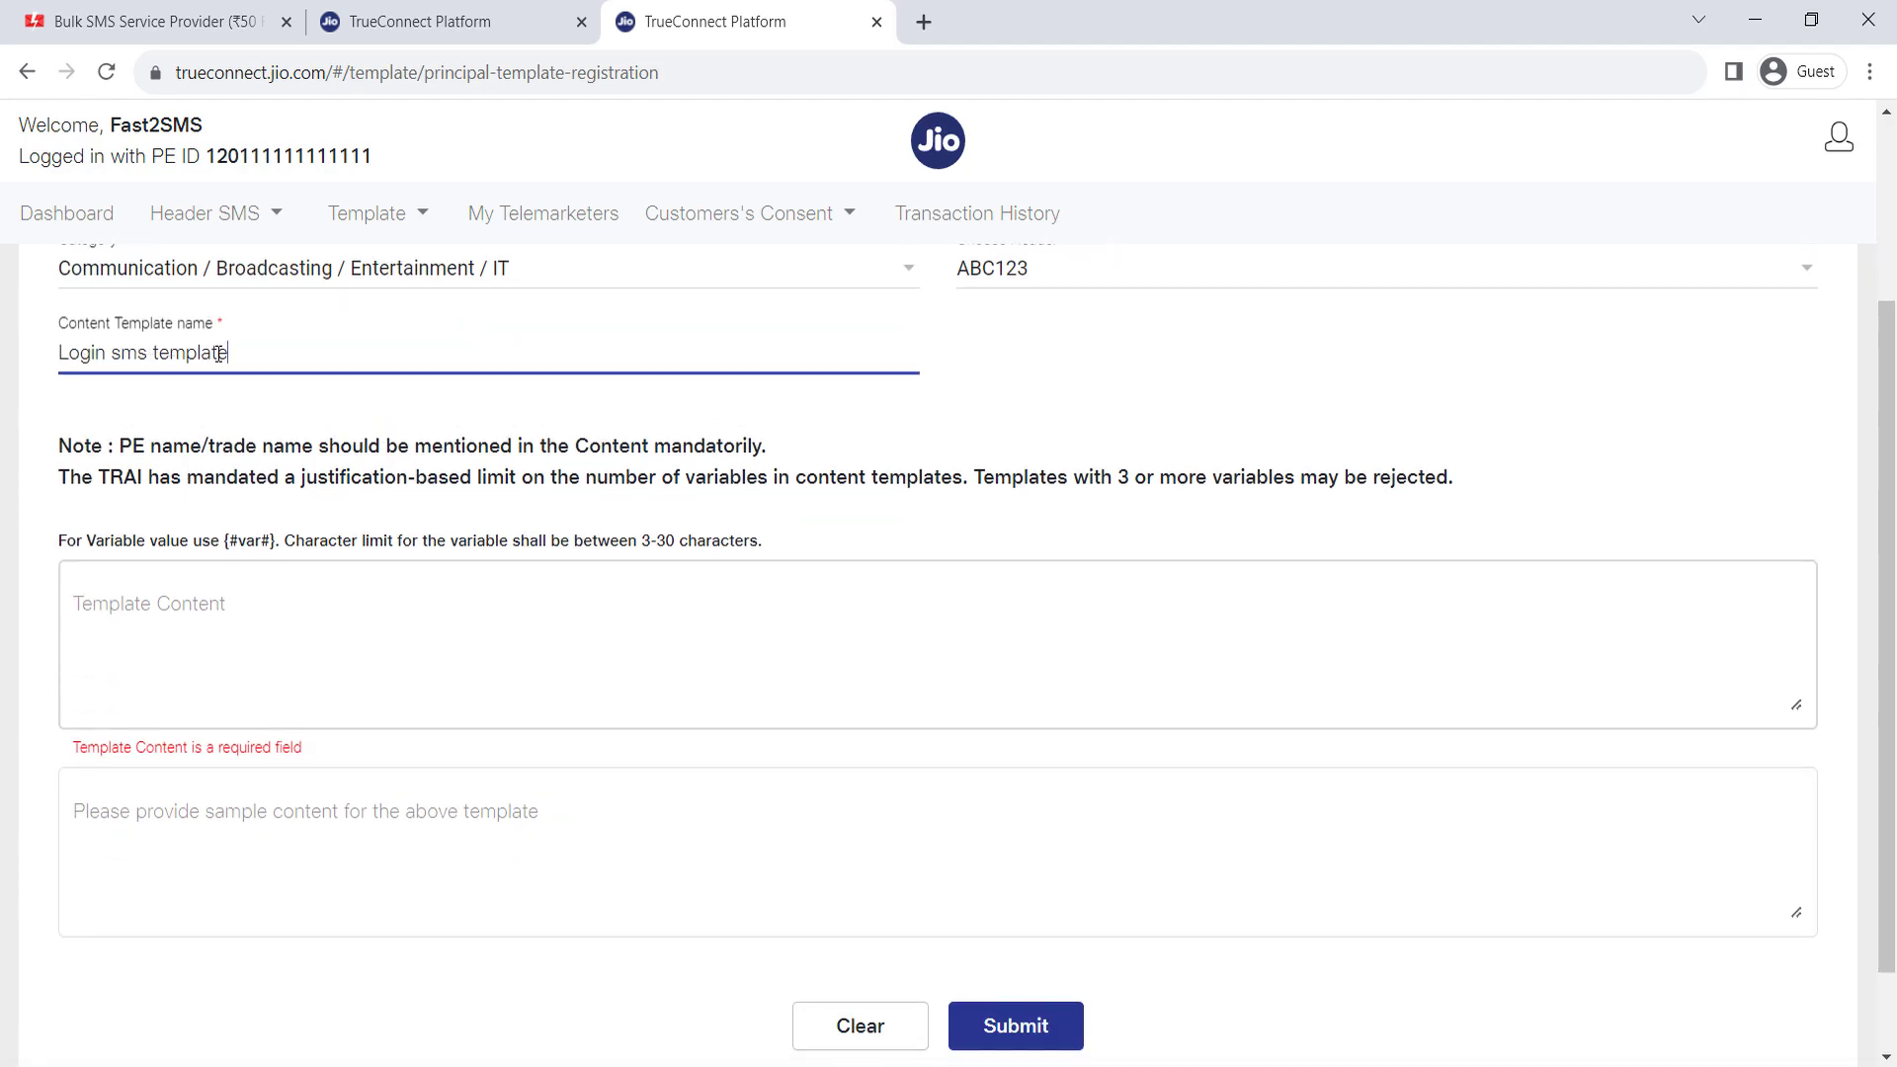
click(209, 606)
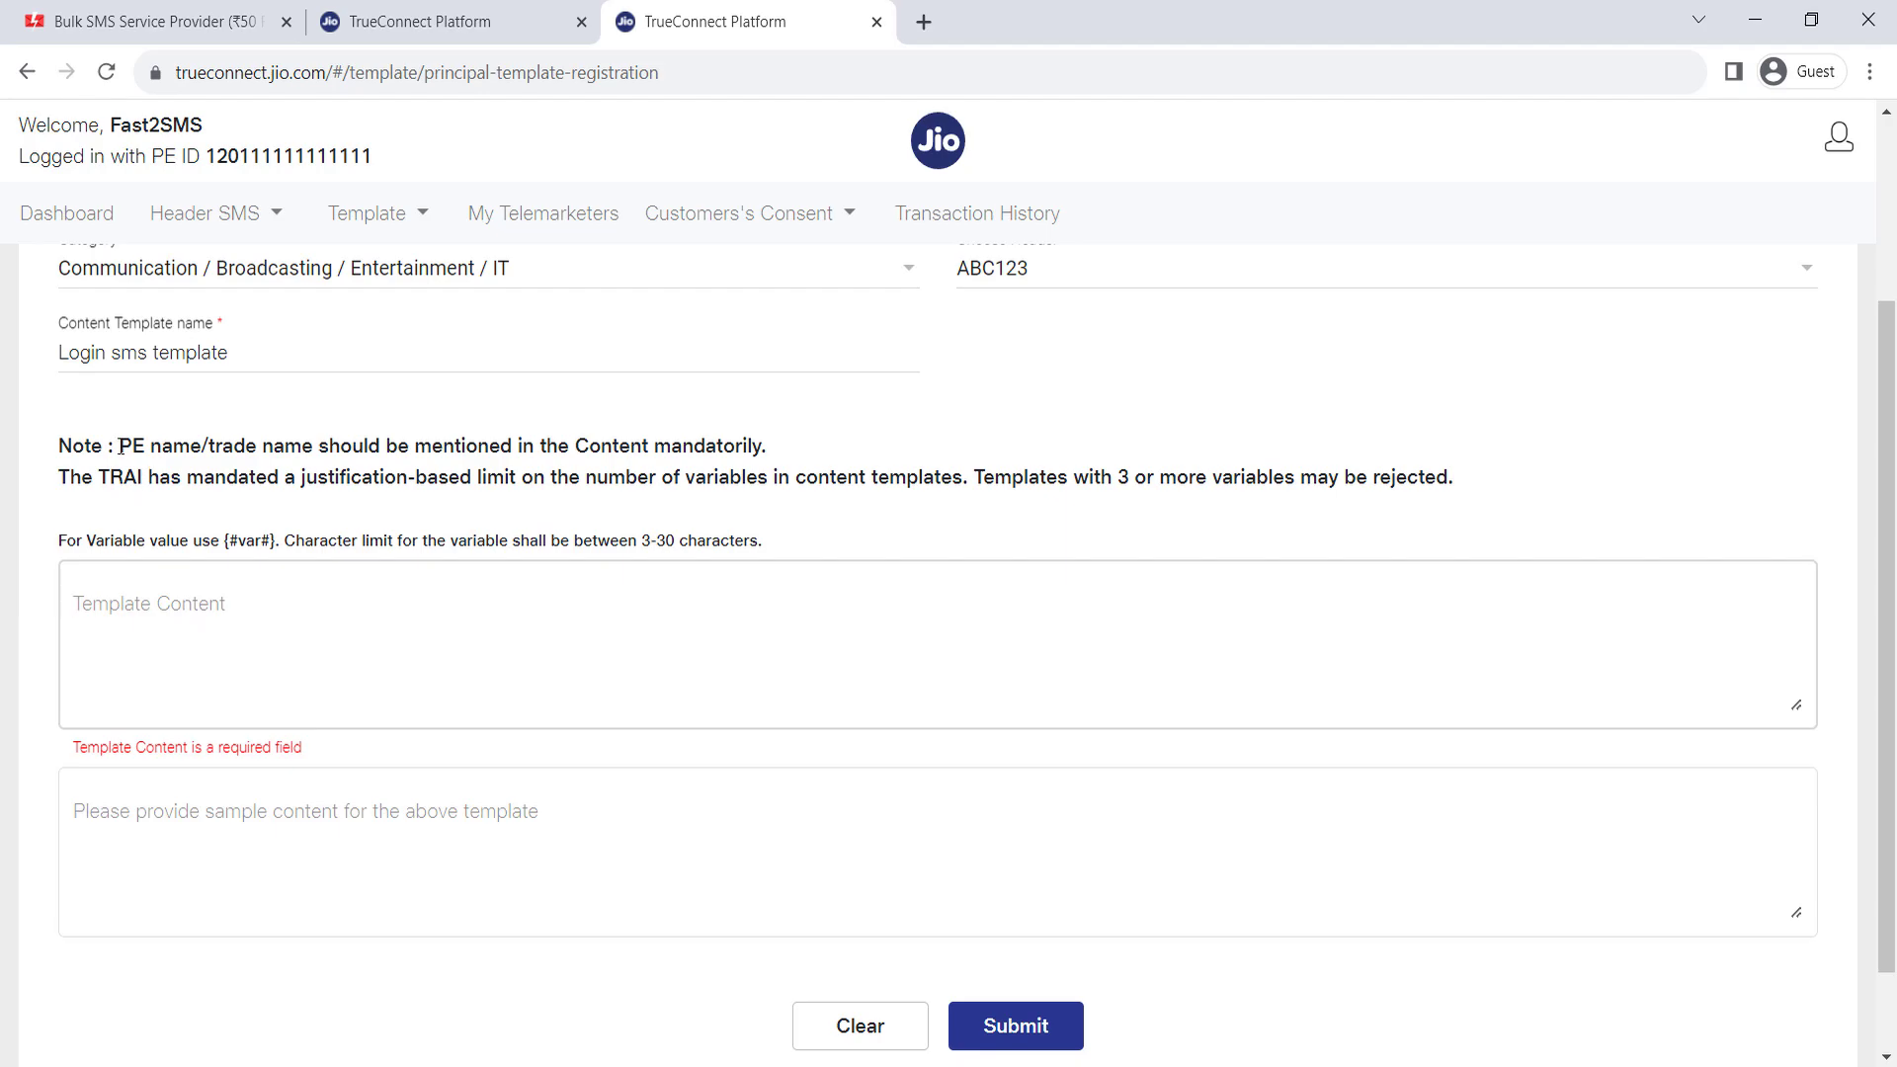
- Read the notes on the mandatory PE name and the variable limit, and copy the {#var#} placeholder
drag(119, 446, 779, 441)
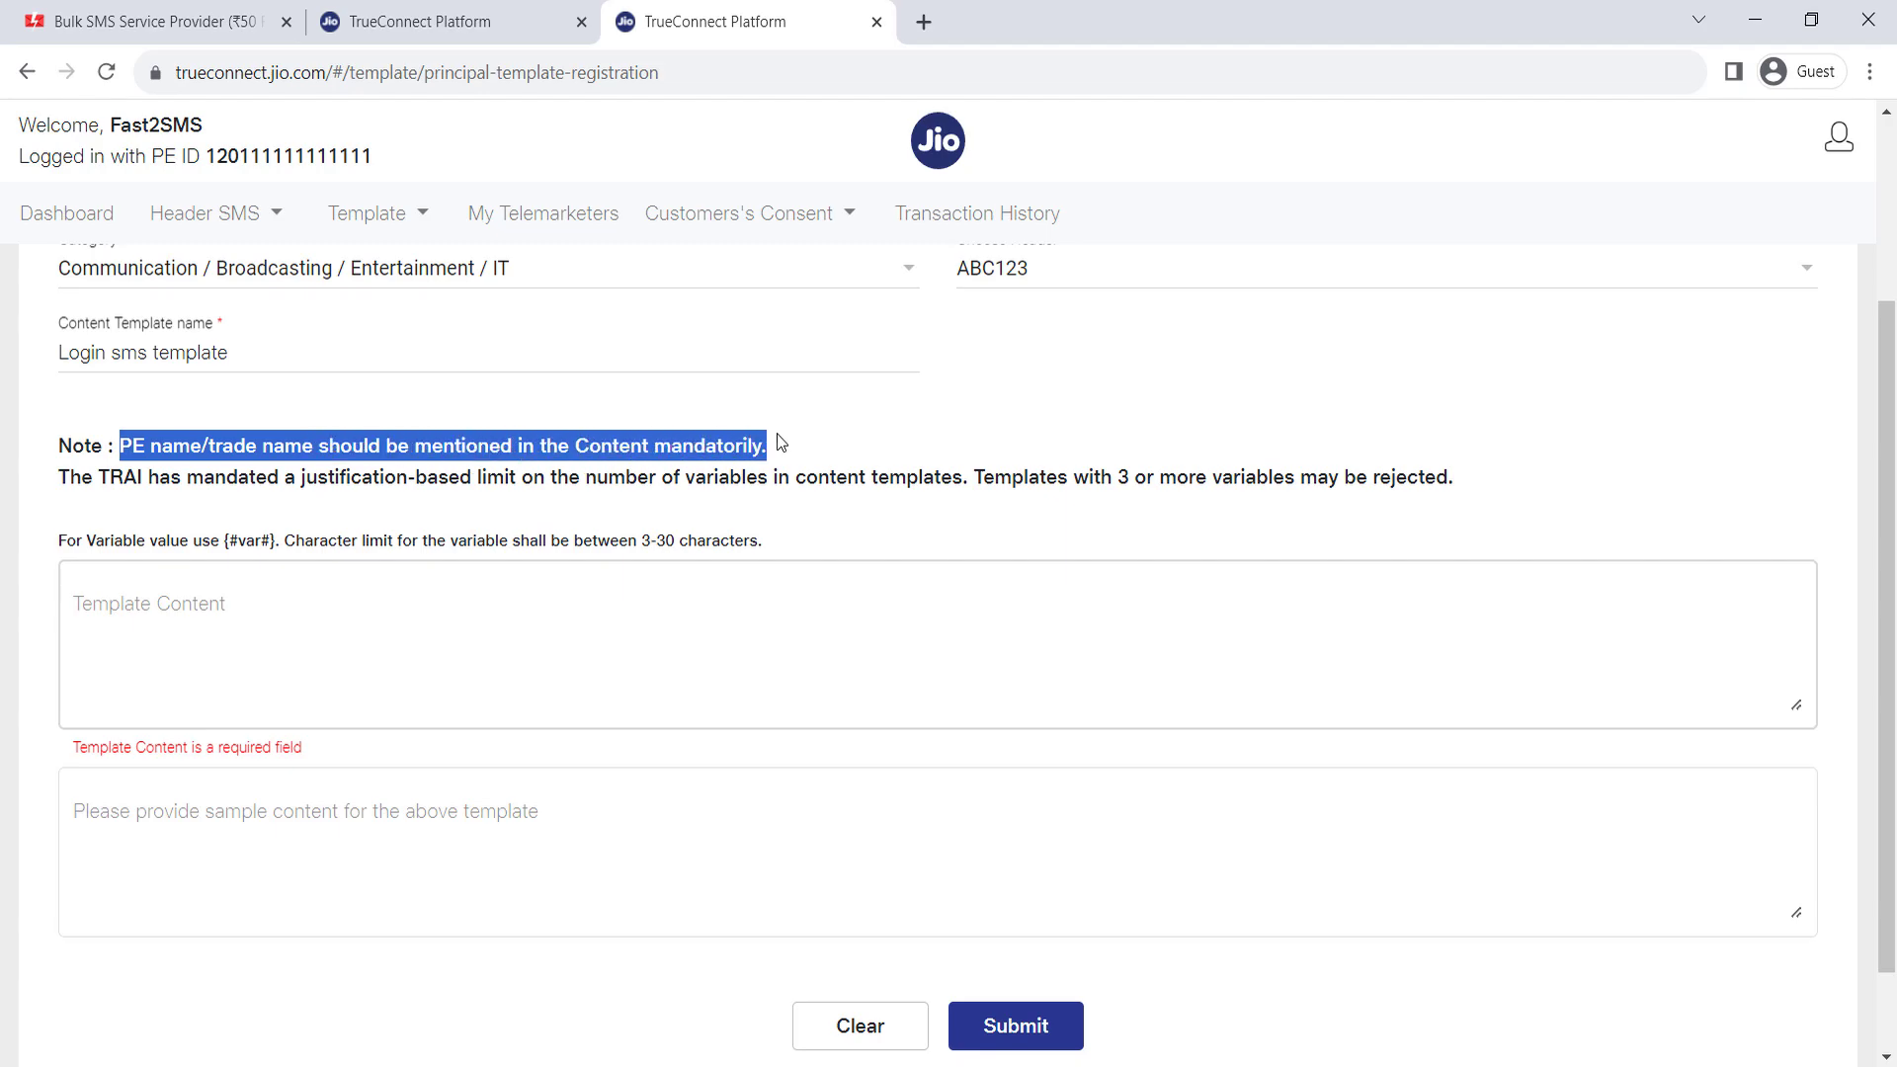
click(508, 602)
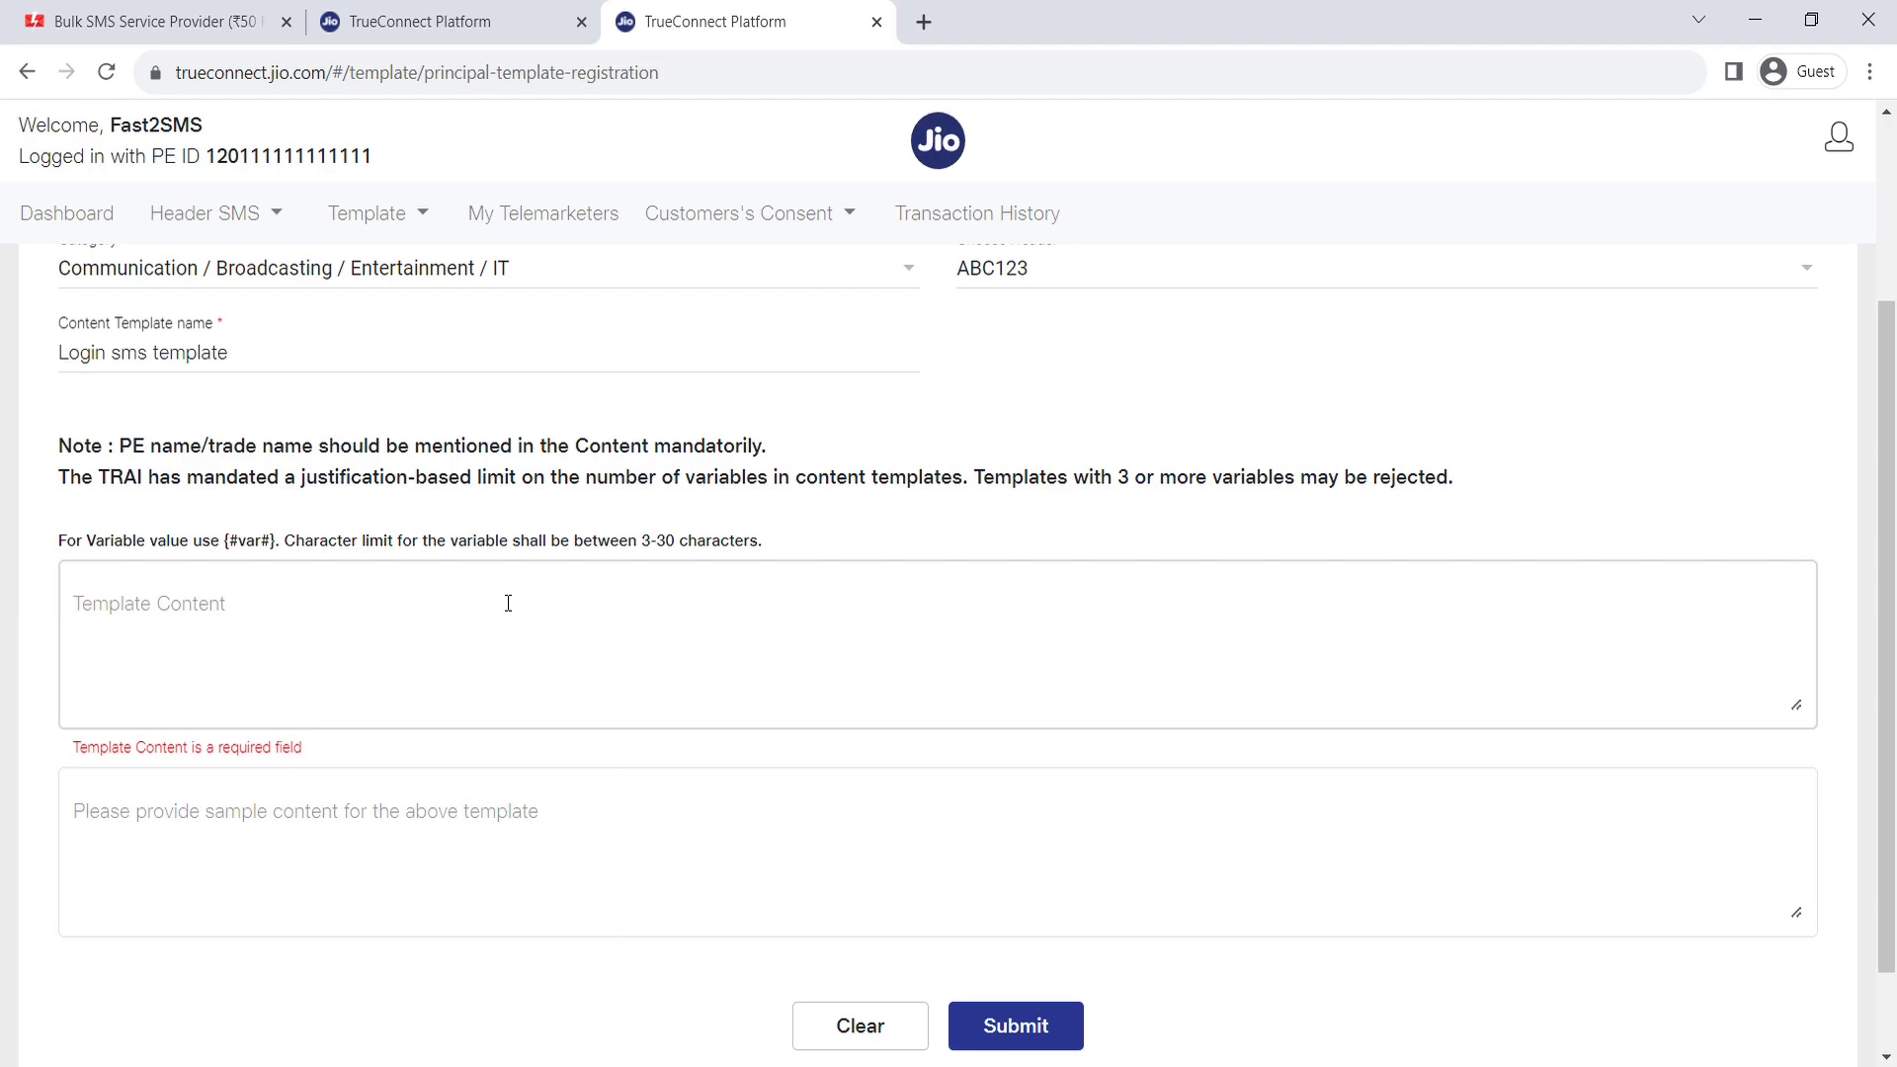
drag(595, 481, 818, 481)
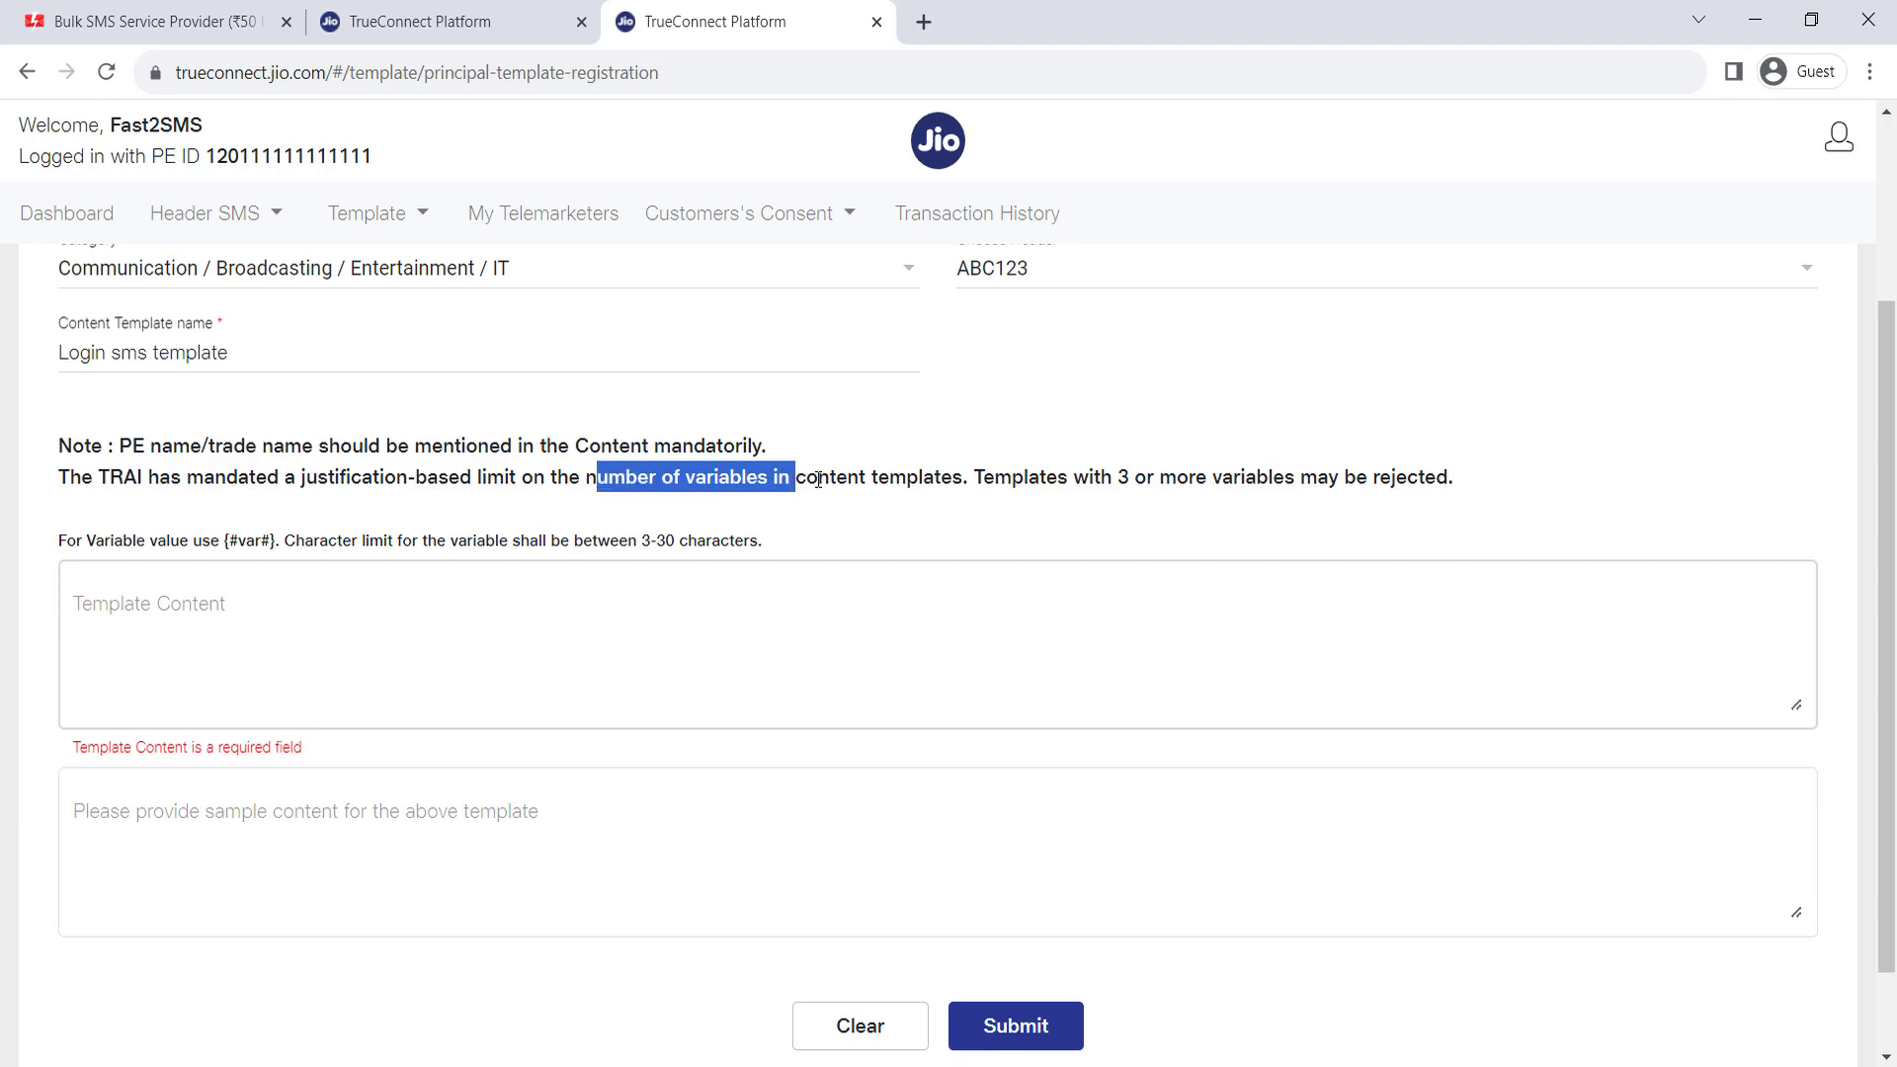
click(817, 481)
drag(223, 542, 277, 544)
key(ctrl+c)
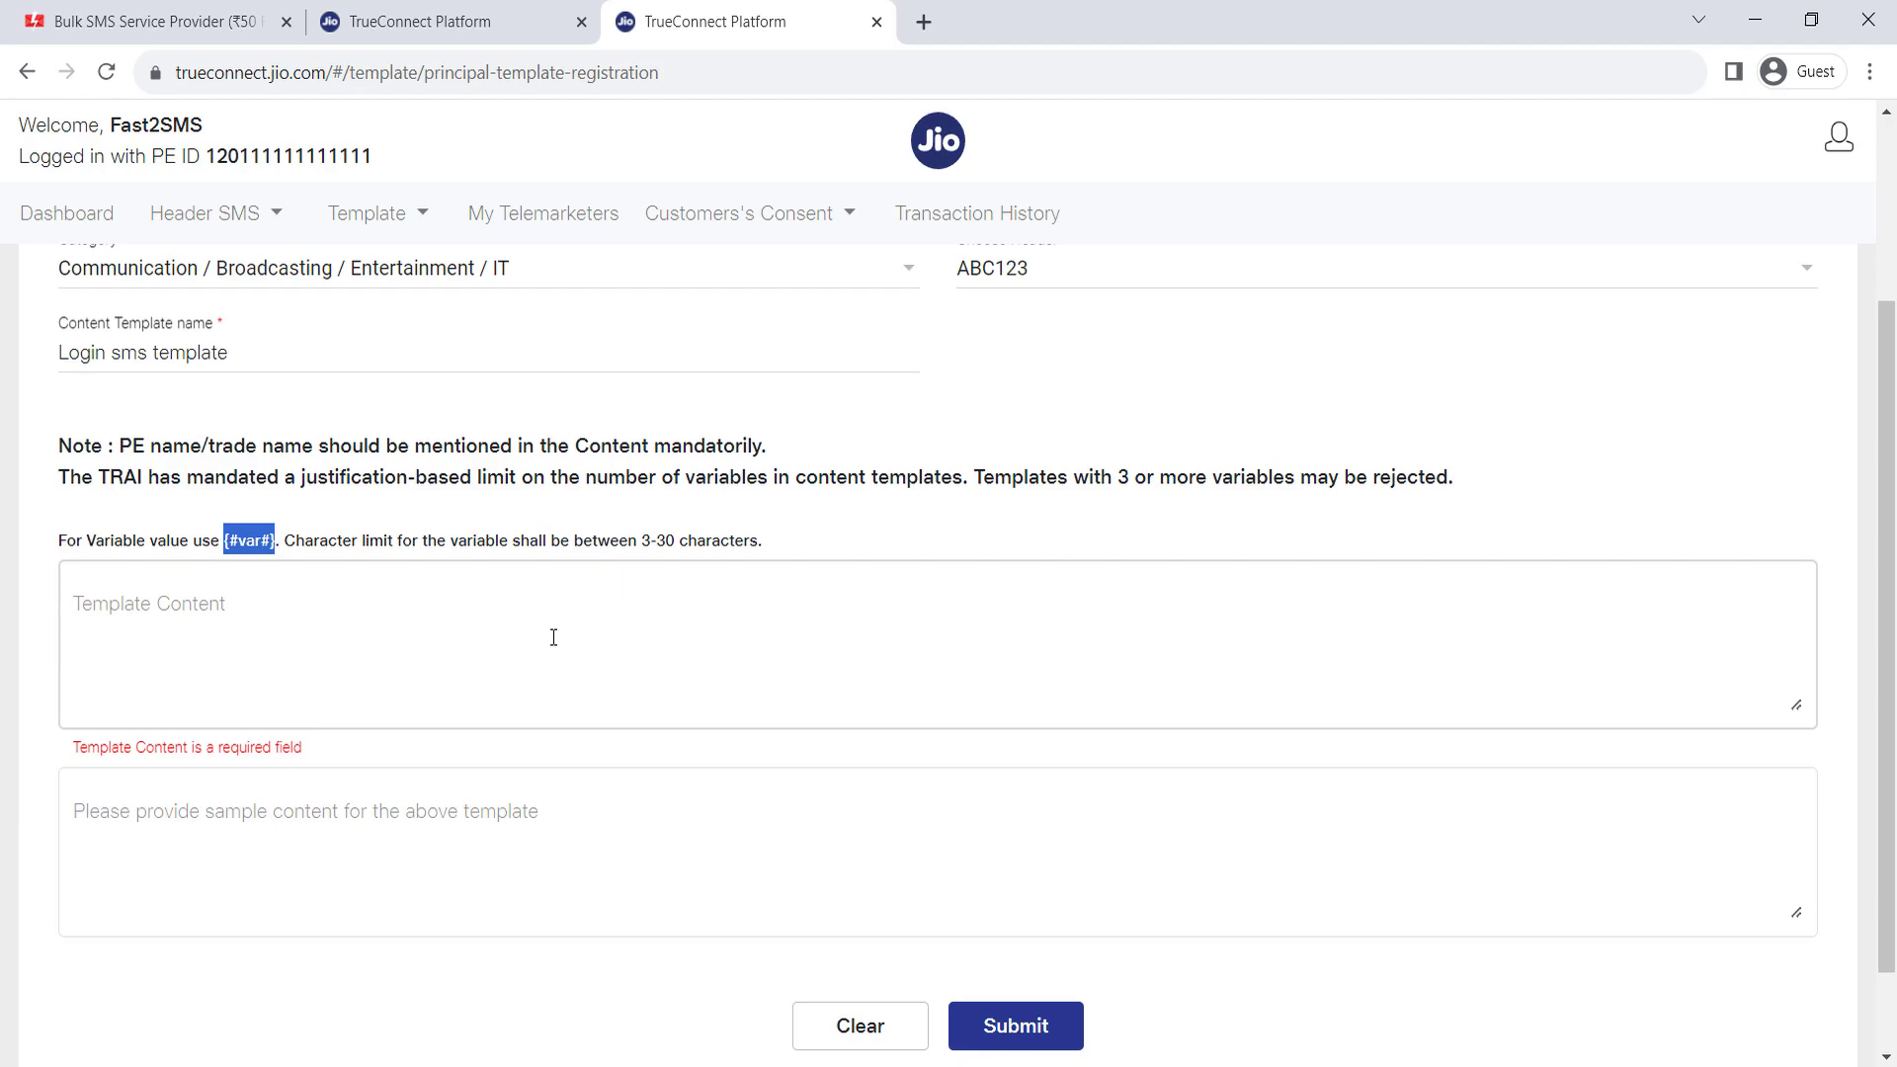
- Switch to Notepad and replace the sample code after "Your OTP is" with the {#var#} placeholder
click(457, 638)
click(872, 1066)
drag(1003, 517, 1094, 393)
drag(775, 459, 1111, 462)
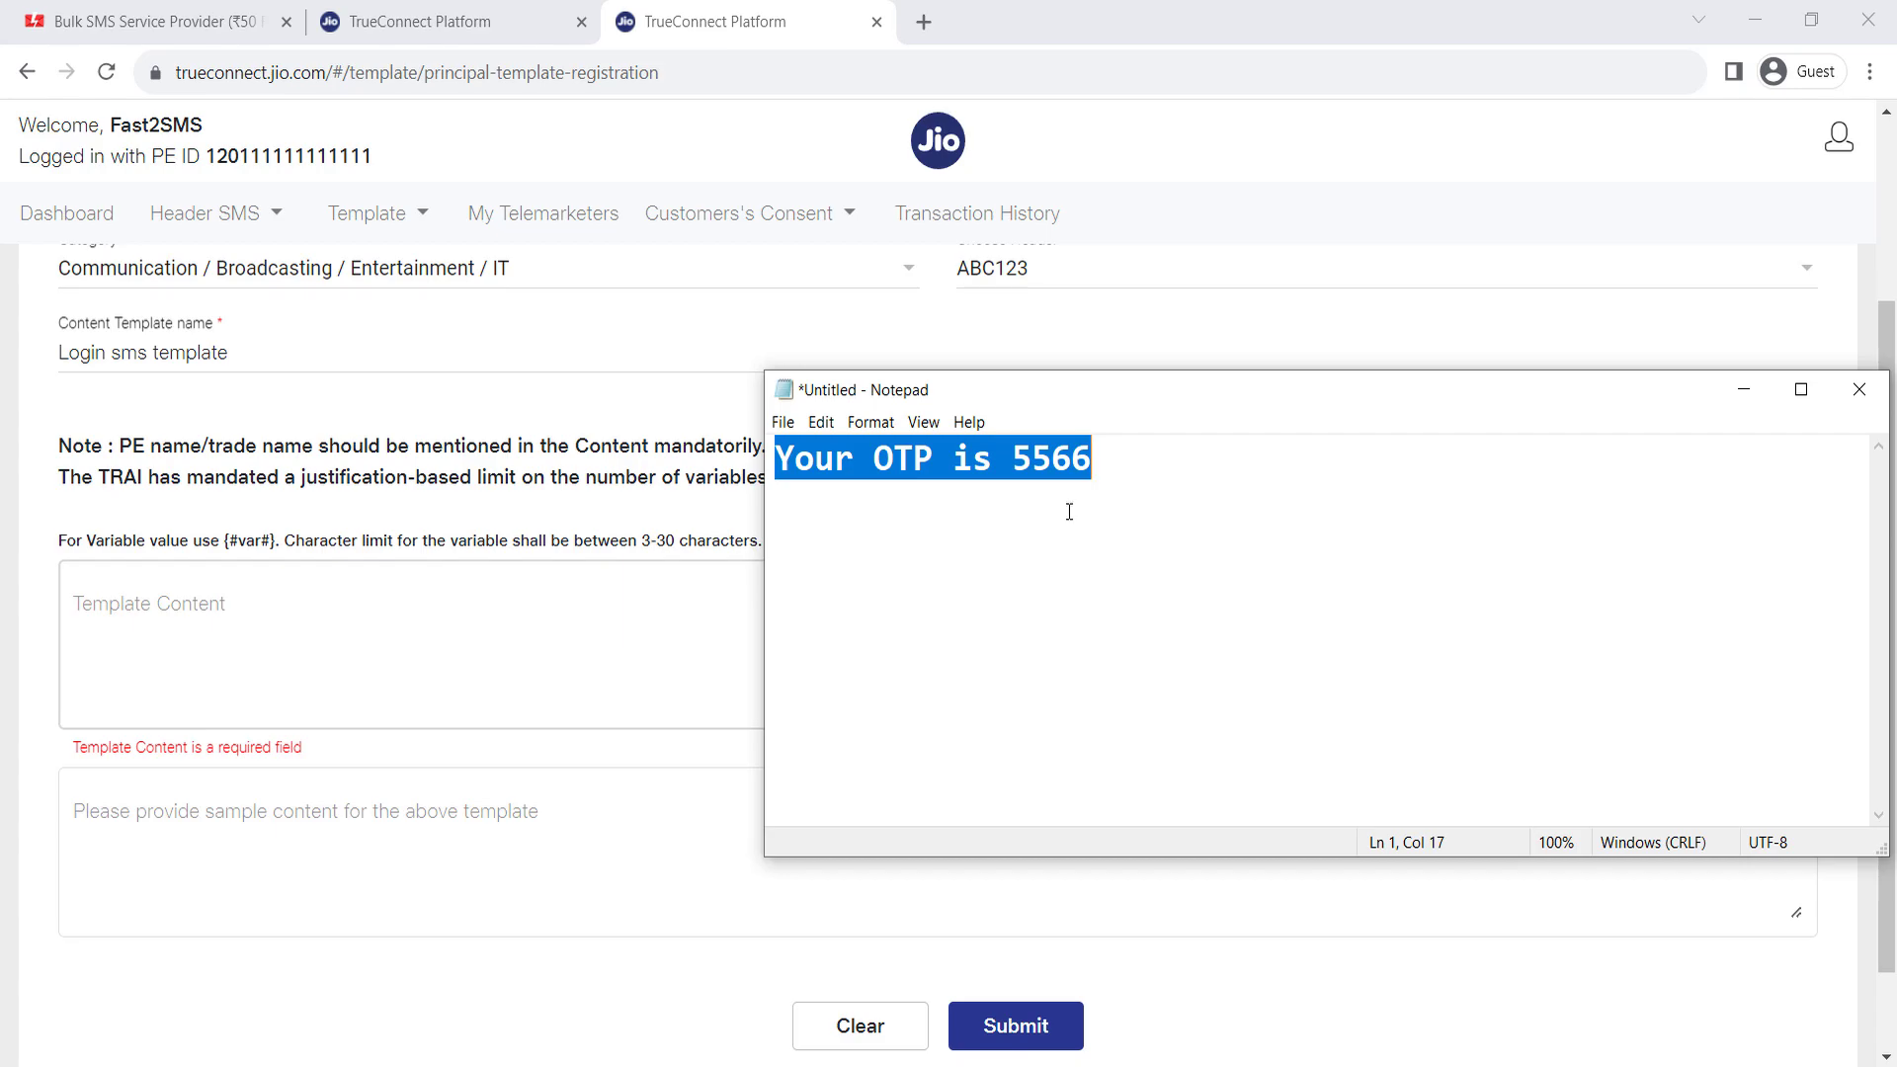
drag(1110, 461, 775, 459)
click(880, 518)
drag(1012, 462, 1098, 466)
double_click(1064, 468)
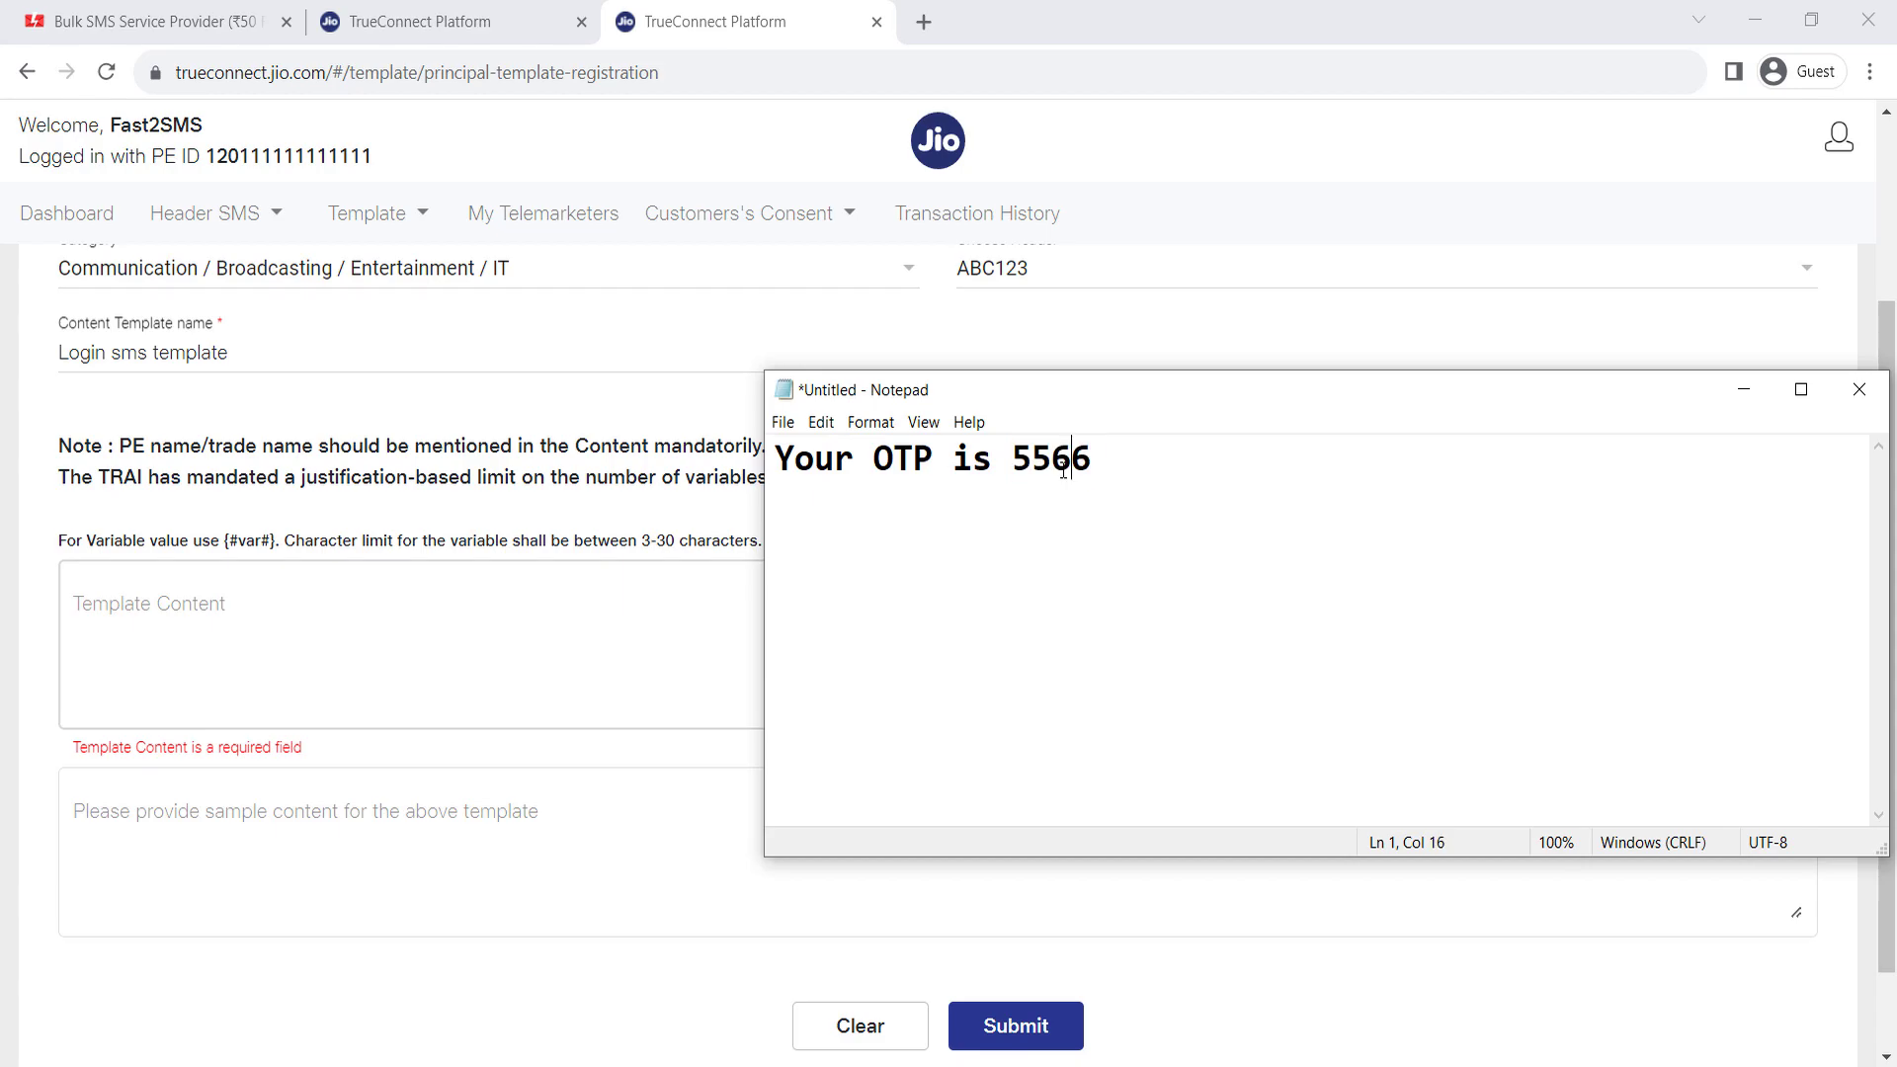
key(ctrl+v)
- Go through the {#var#} placeholder in the Notepad sample character by character
key(Left)
key(Left)
key(Left)
key(Left)
key(Left)
key(Left)
key(Left)
key(shift+Right)
key(shift+Right)
key(shift+Right)
key(shift+Right)
key(shift+Right)
key(shift+Right)
key(shift+Right)
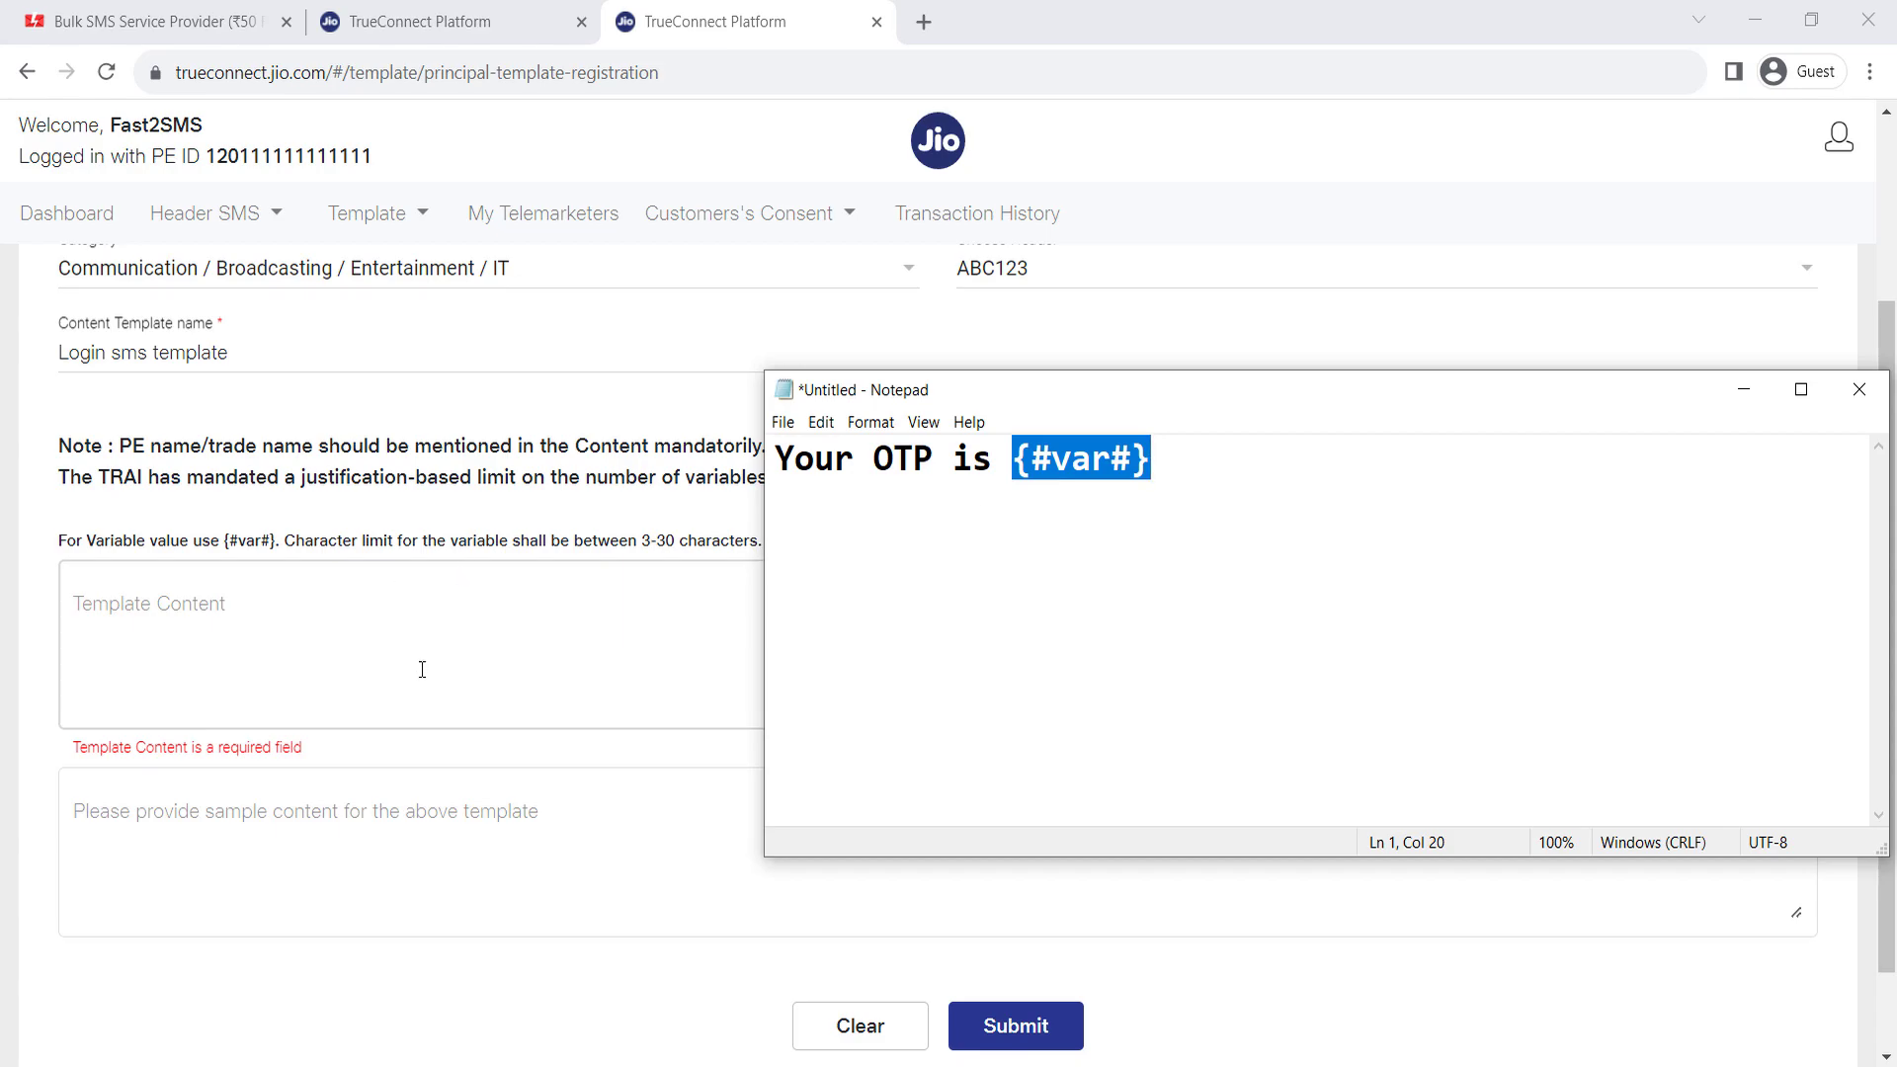
click(1004, 553)
key(shift+Right)
key(shift+Right)
key(shift+Right)
key(shift+Right)
key(shift+Right)
key(shift+Right)
key(shift+Right)
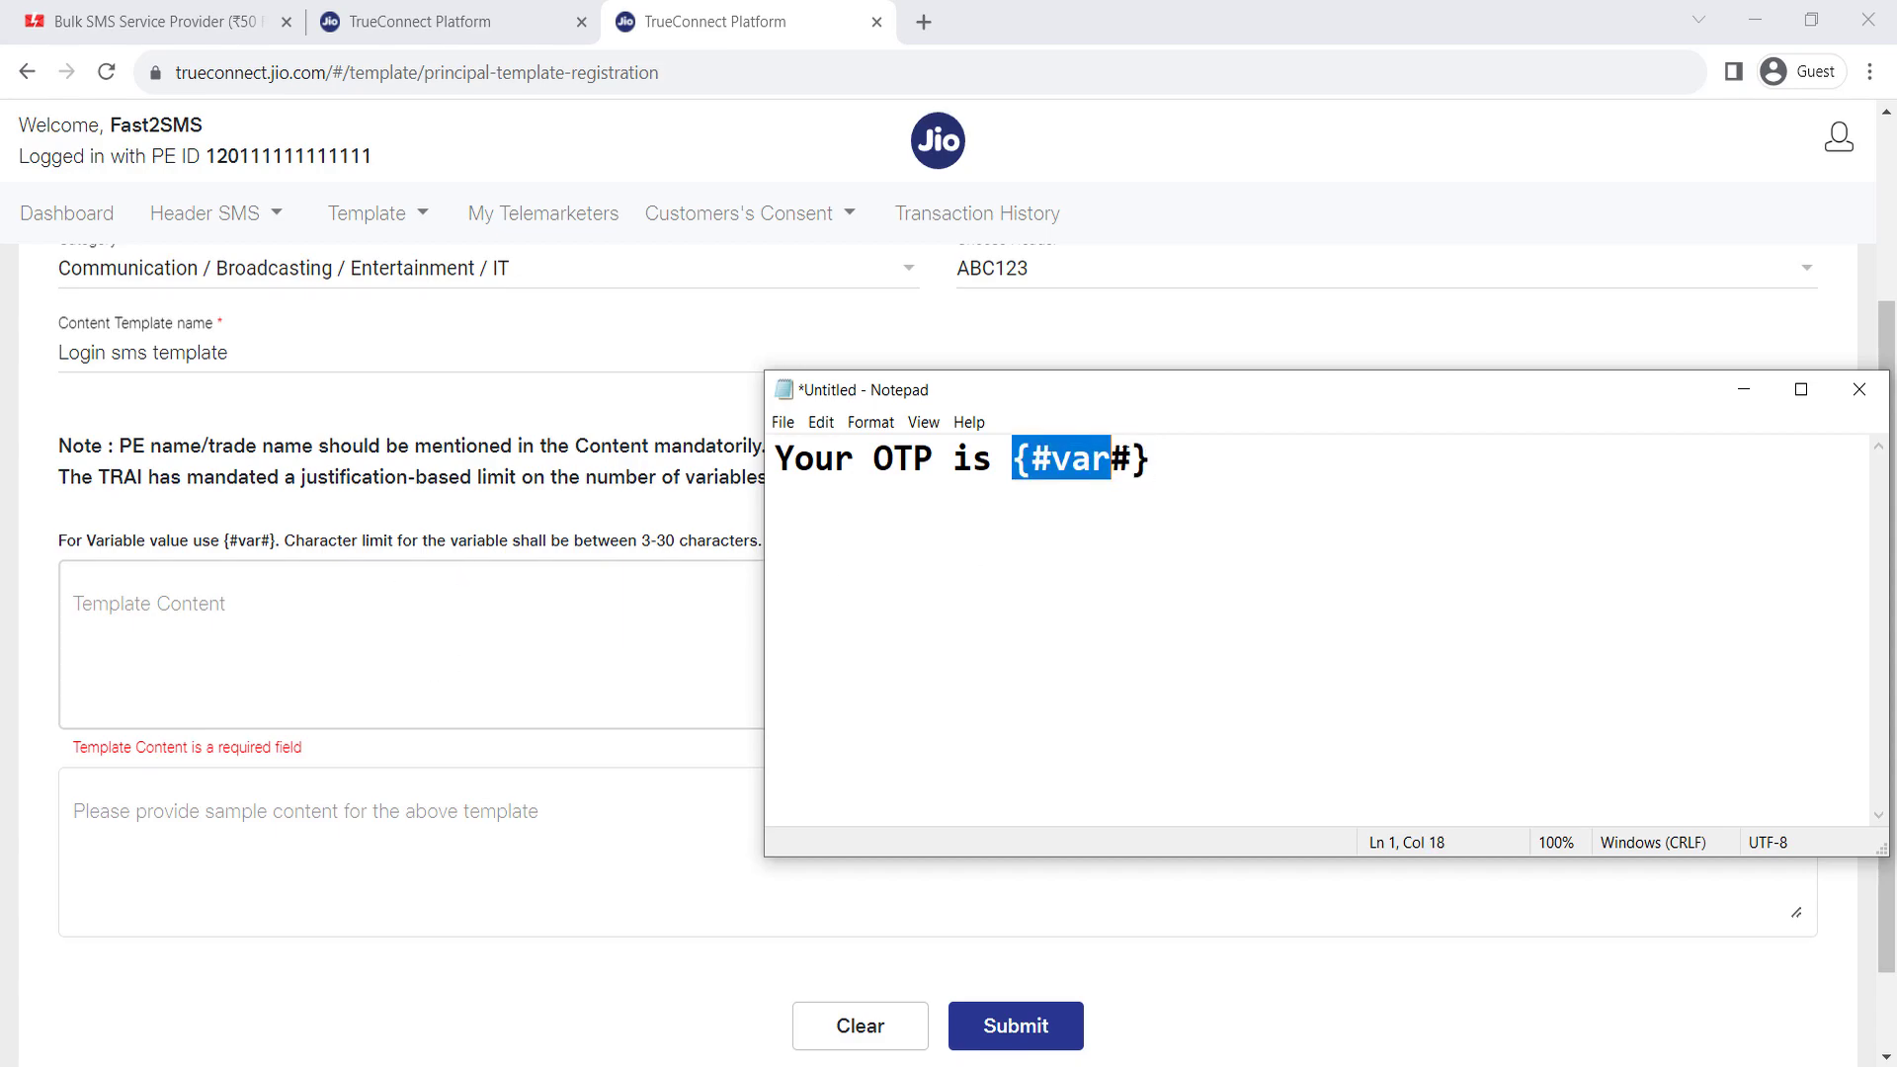
- Compare the variable value's character limit in the template form with the placeholder in the Notepad sample
drag(645, 539, 759, 541)
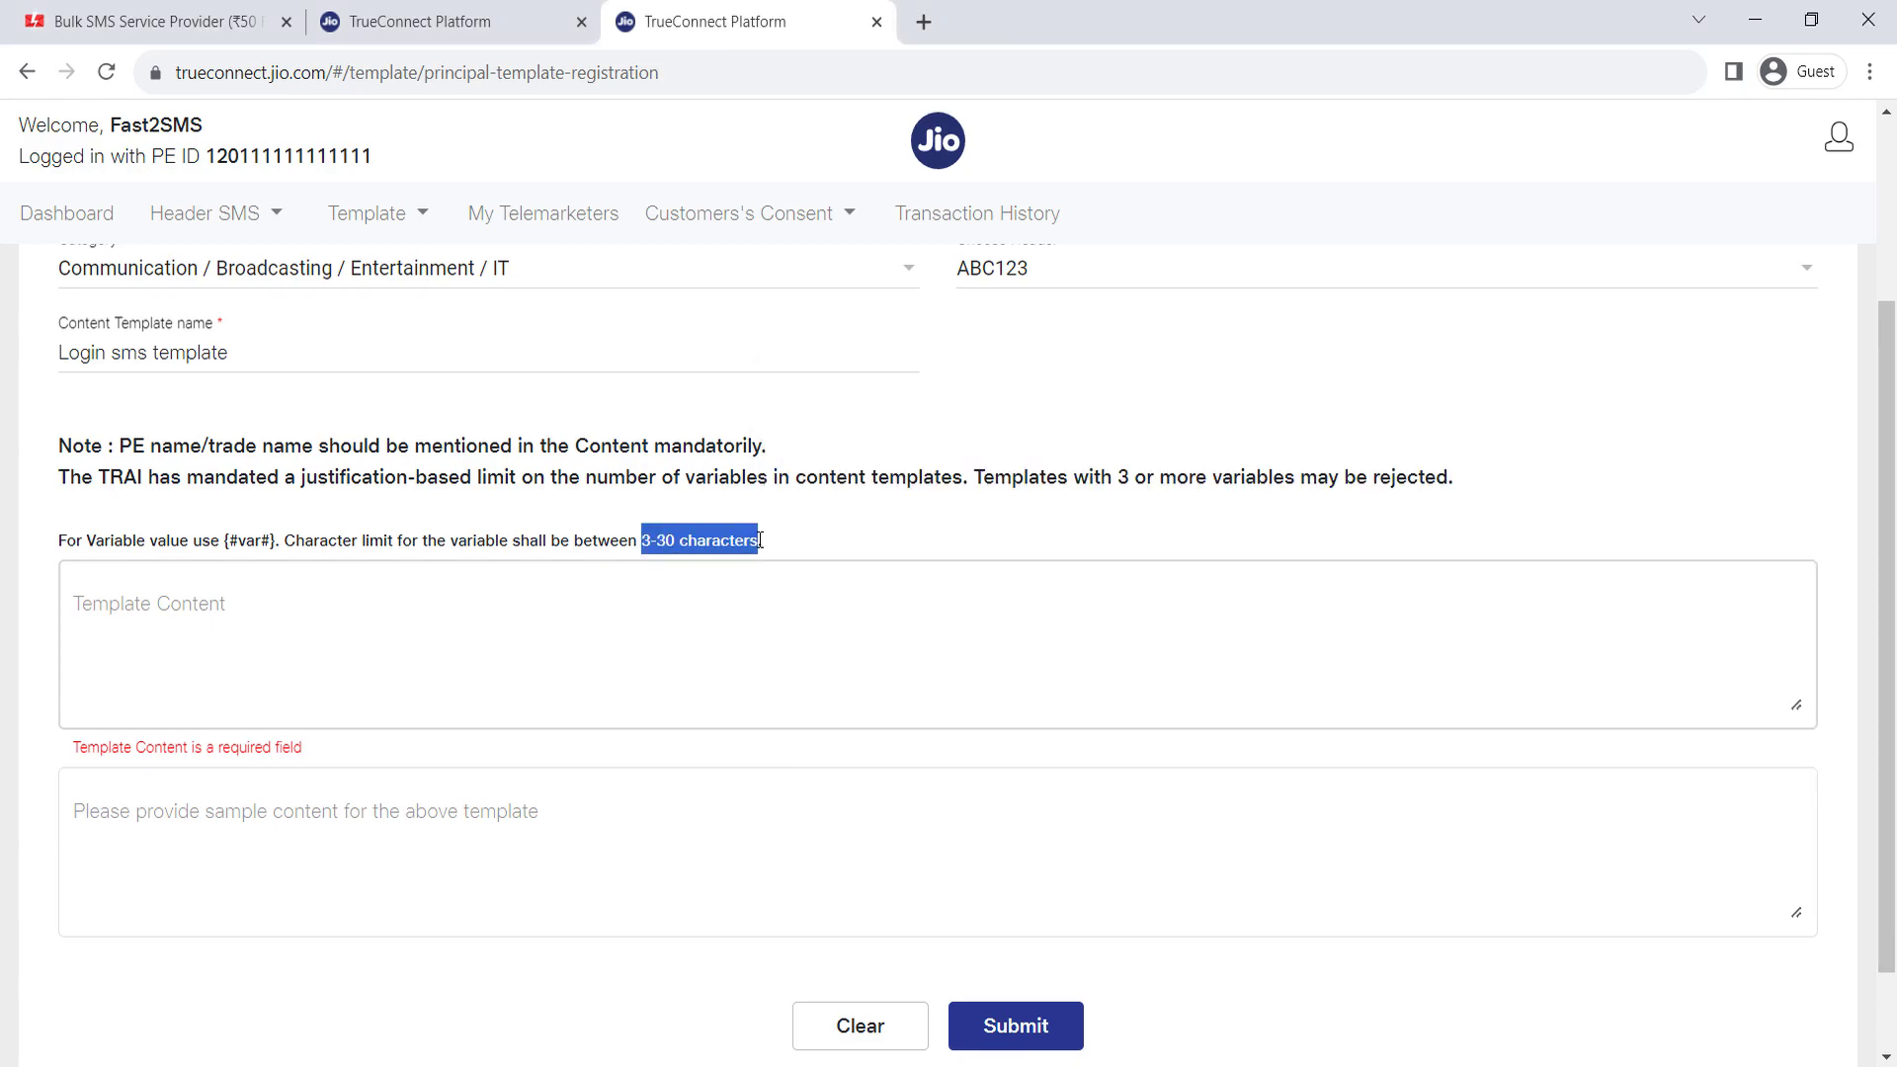
drag(87, 540, 189, 540)
key(alt+Tab)
click(1015, 492)
drag(1013, 459, 1167, 468)
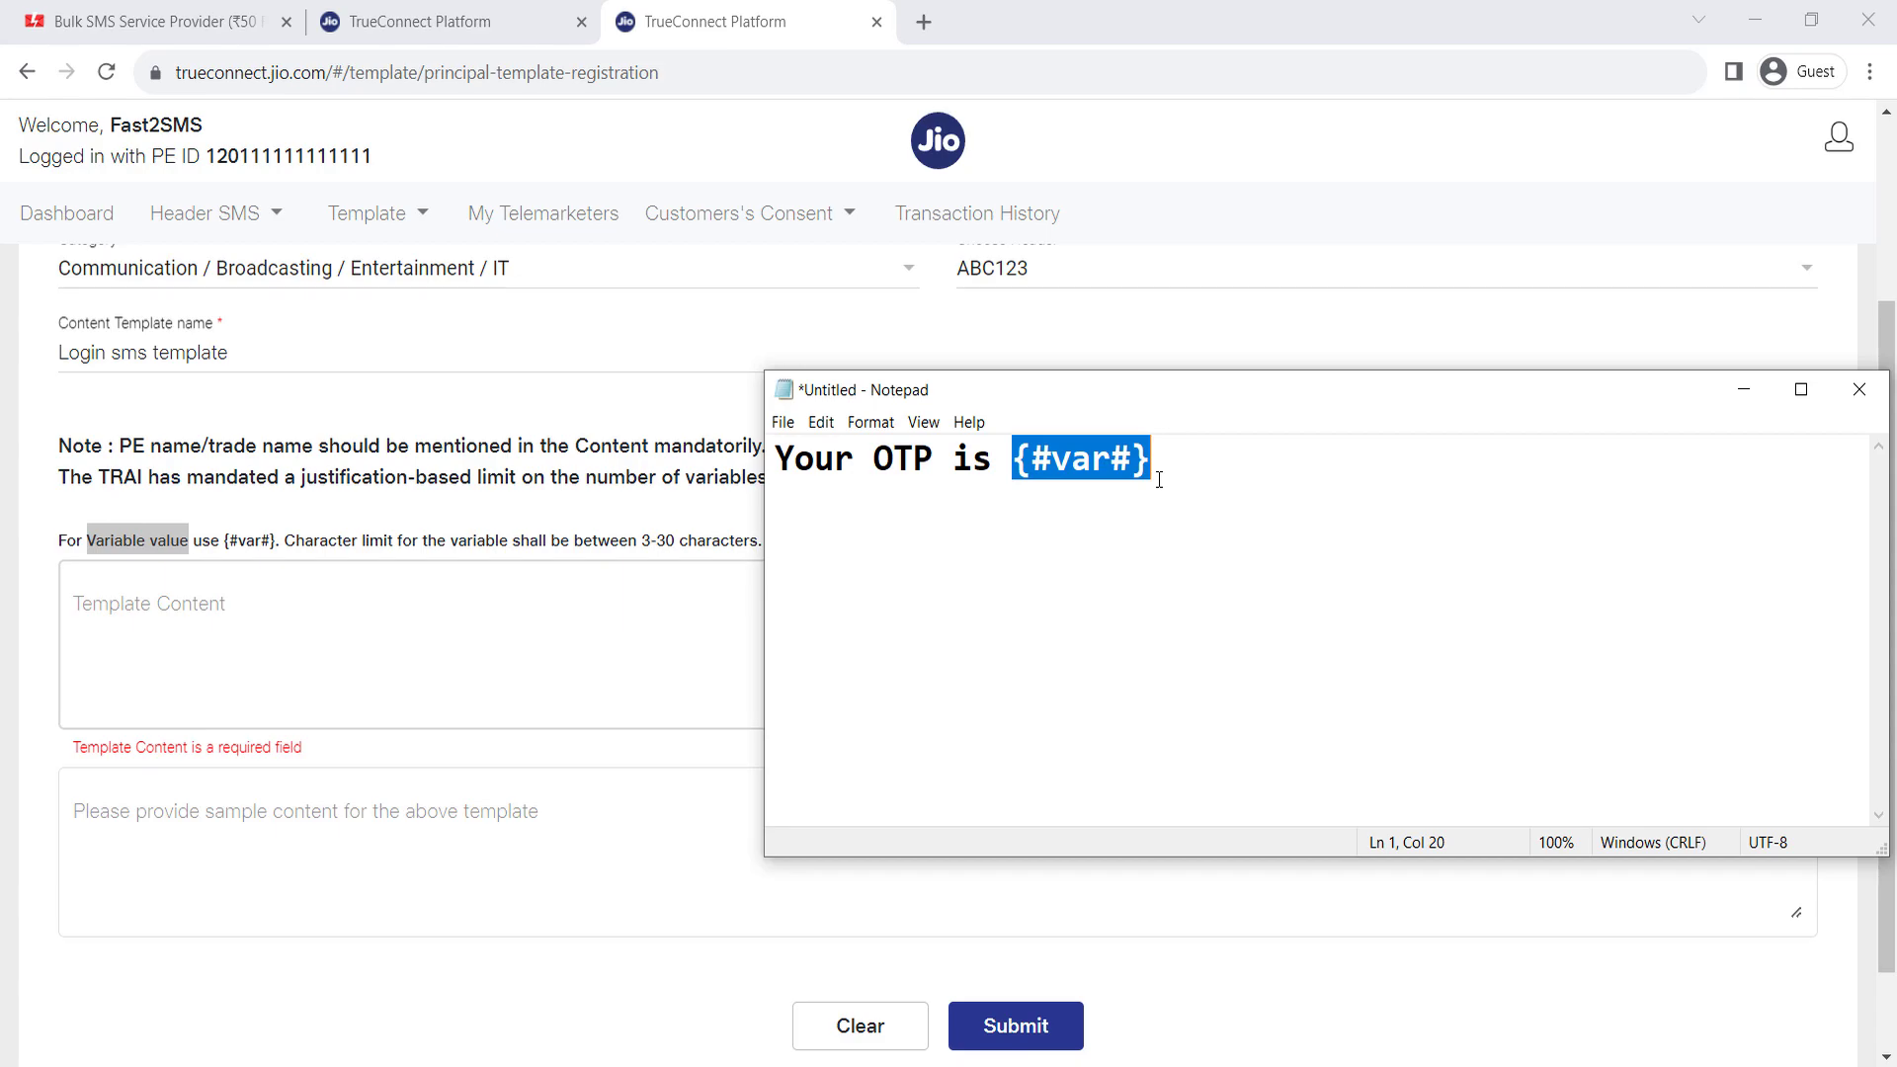
click(1161, 481)
drag(1011, 473, 1162, 467)
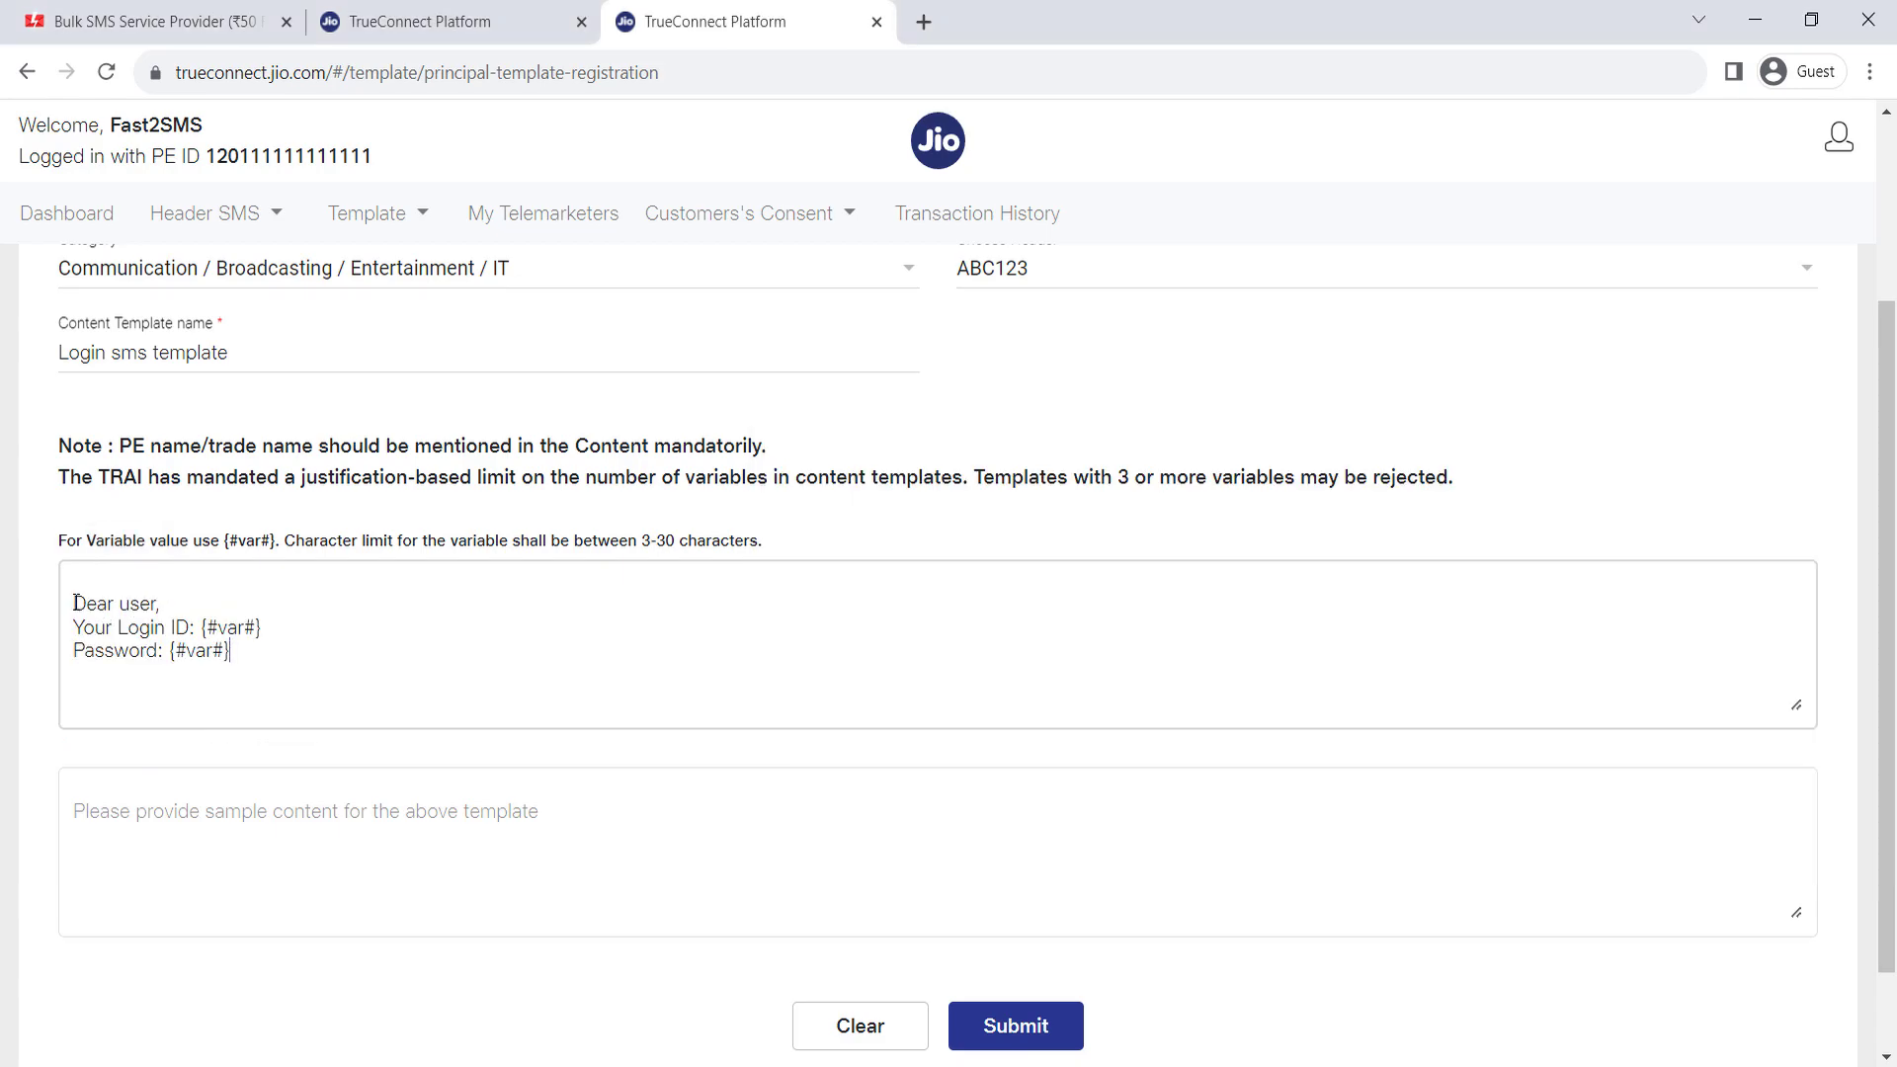
- Check the login ID and password placeholders in the template content against the variable format and variable limit notes
drag(76, 602, 200, 633)
drag(224, 541, 276, 542)
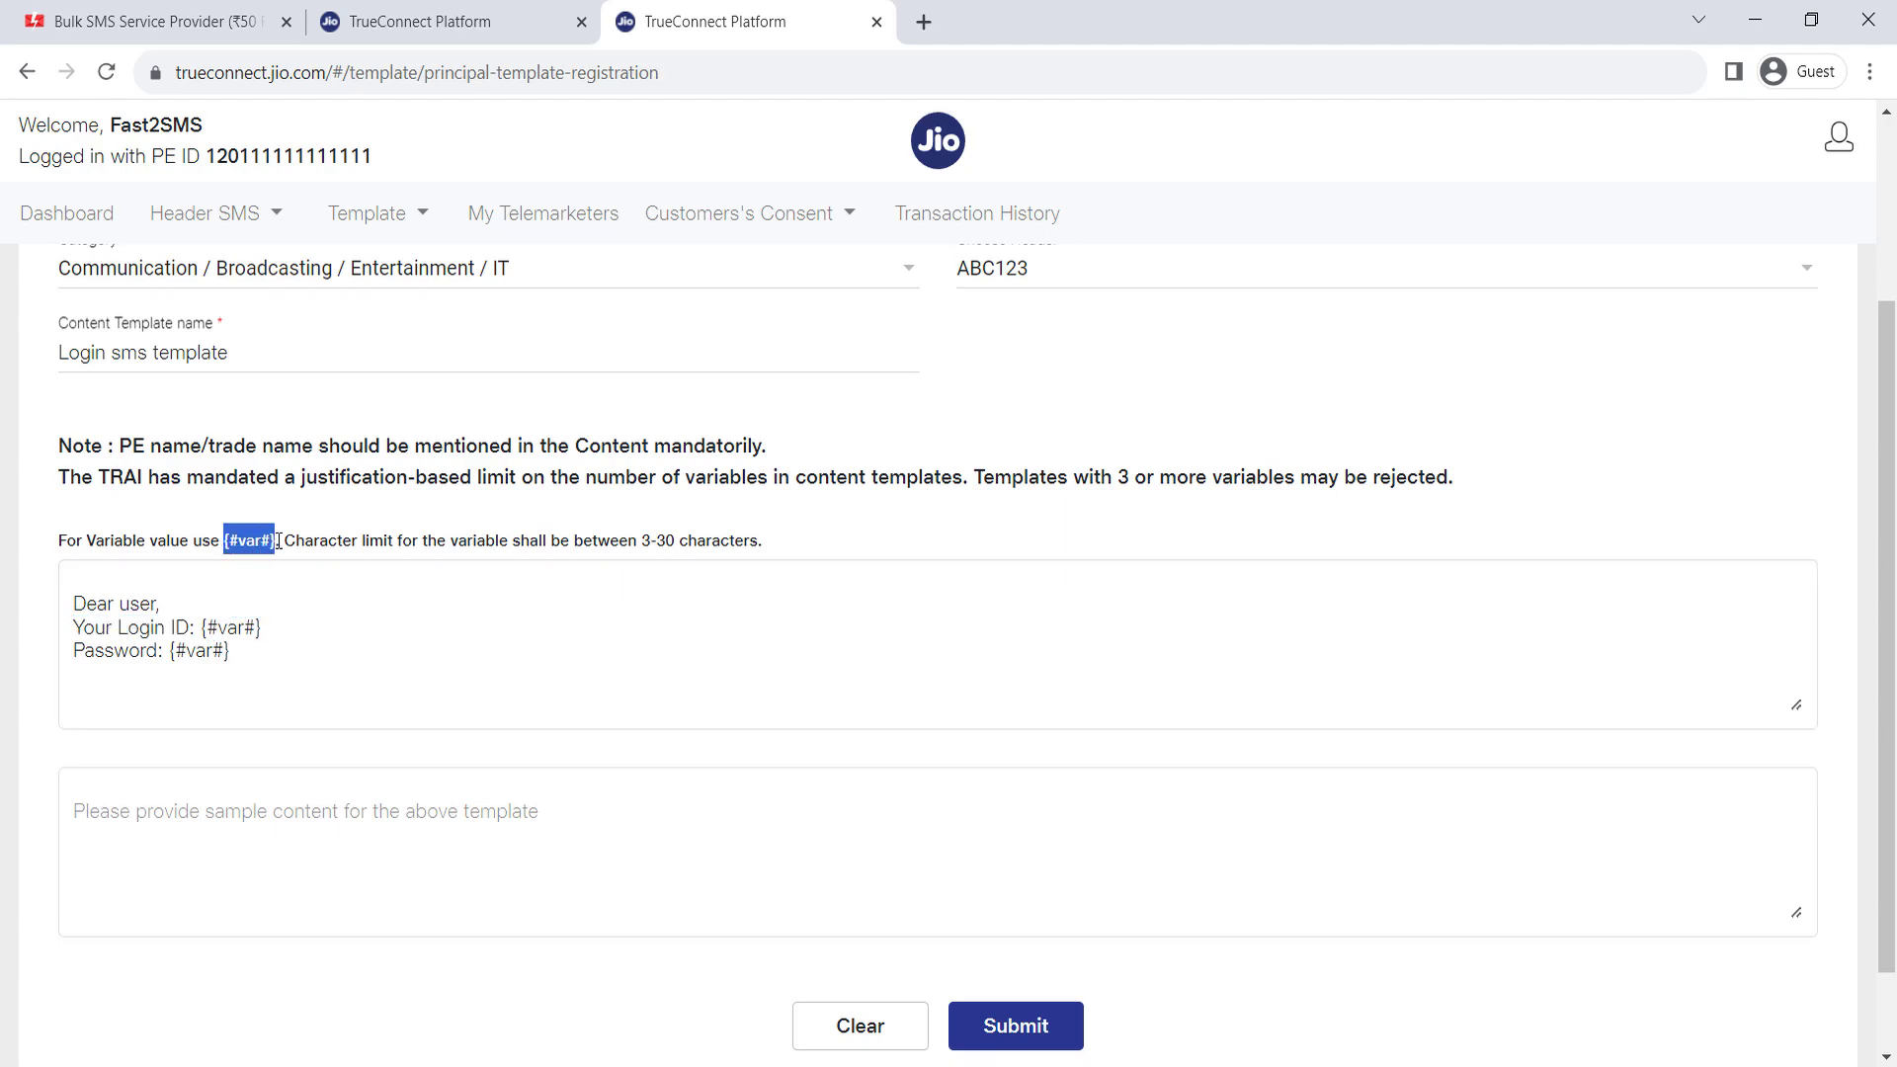
drag(218, 629, 244, 629)
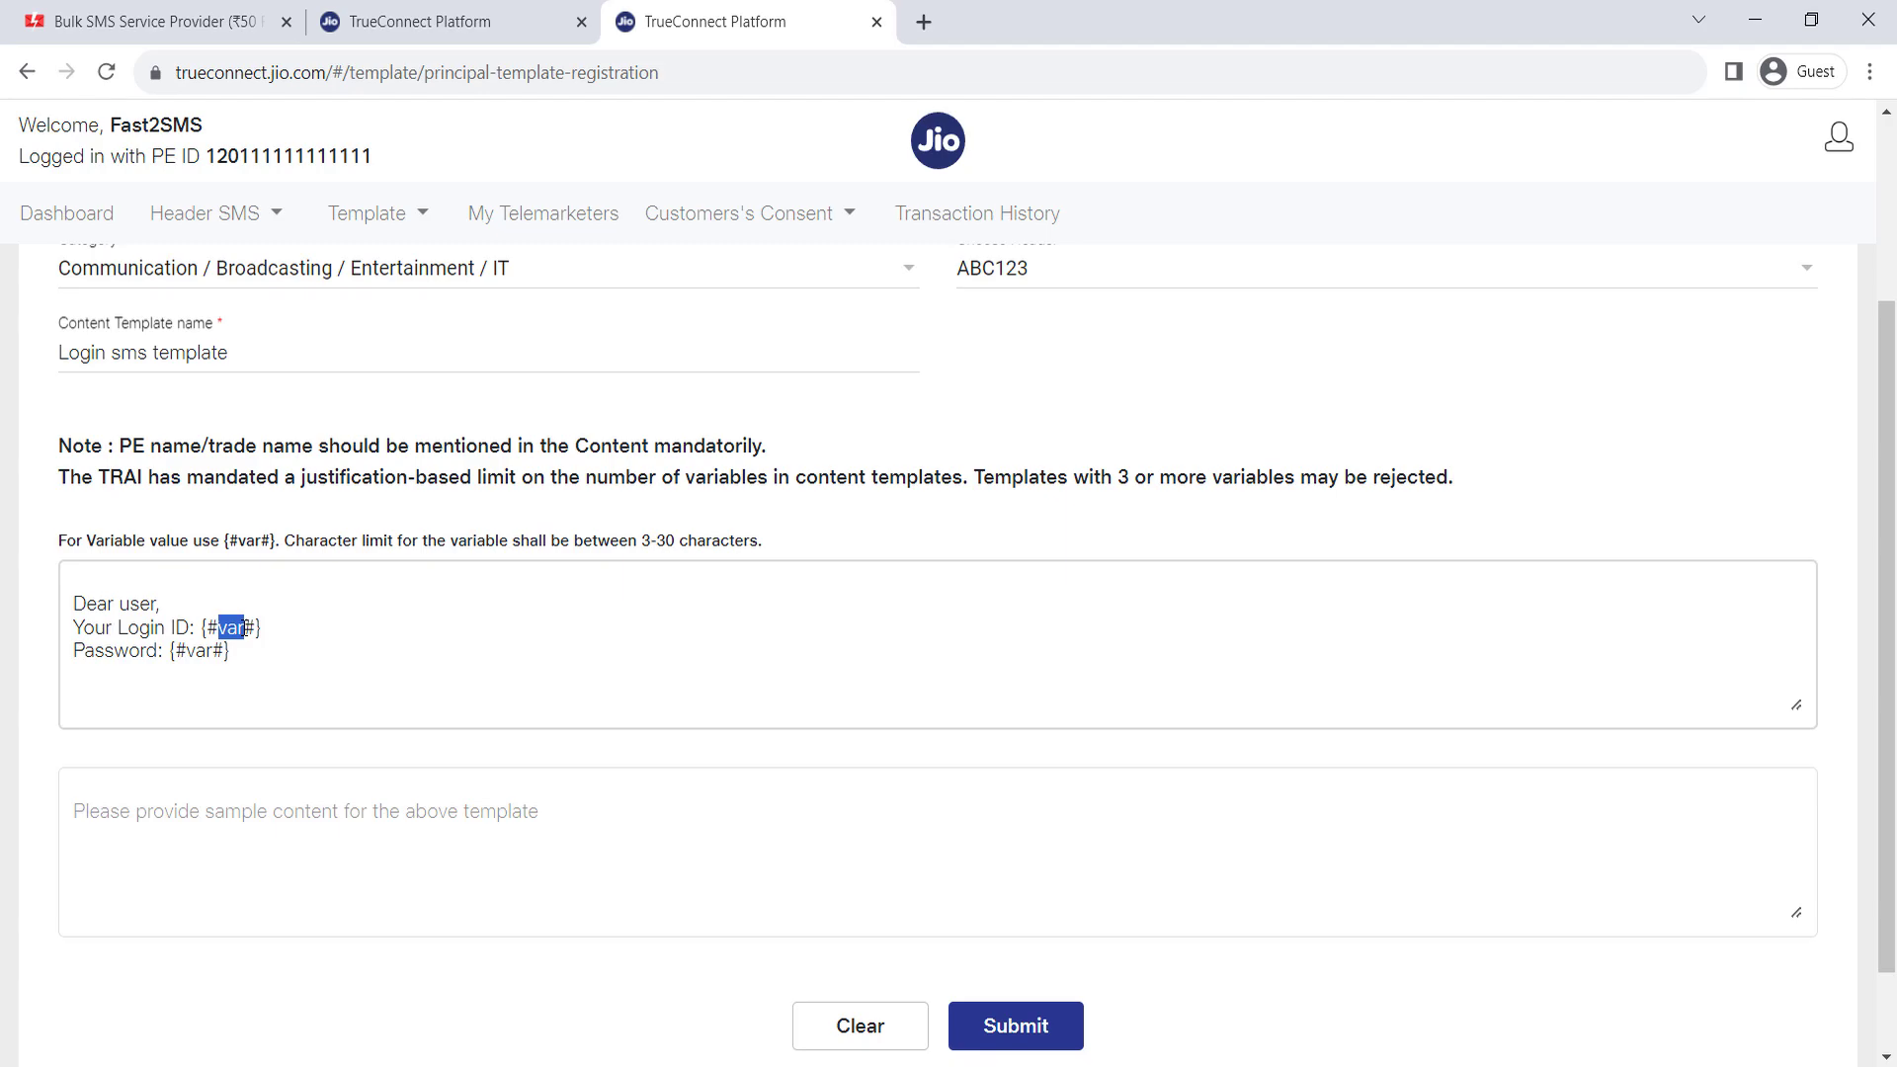
drag(86, 604, 263, 629)
click(232, 656)
drag(223, 540, 276, 541)
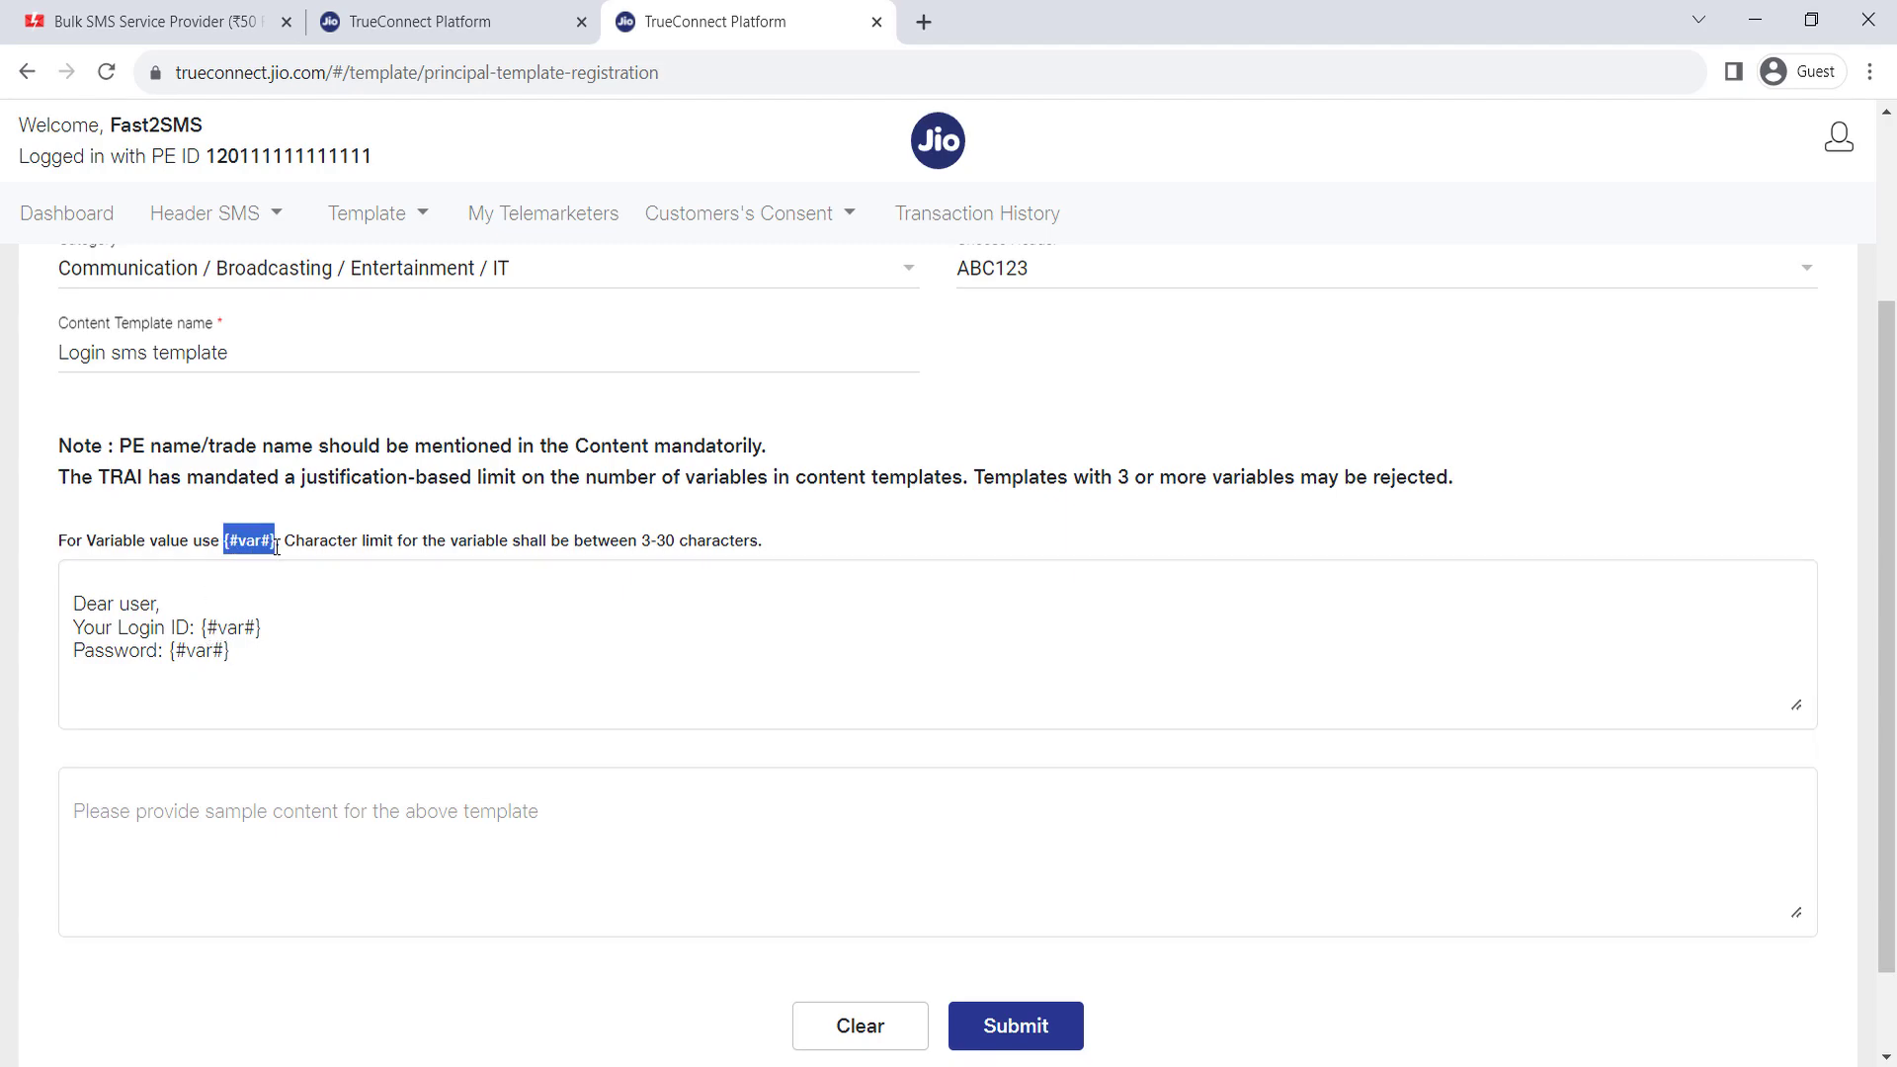
drag(262, 628, 204, 628)
click(269, 658)
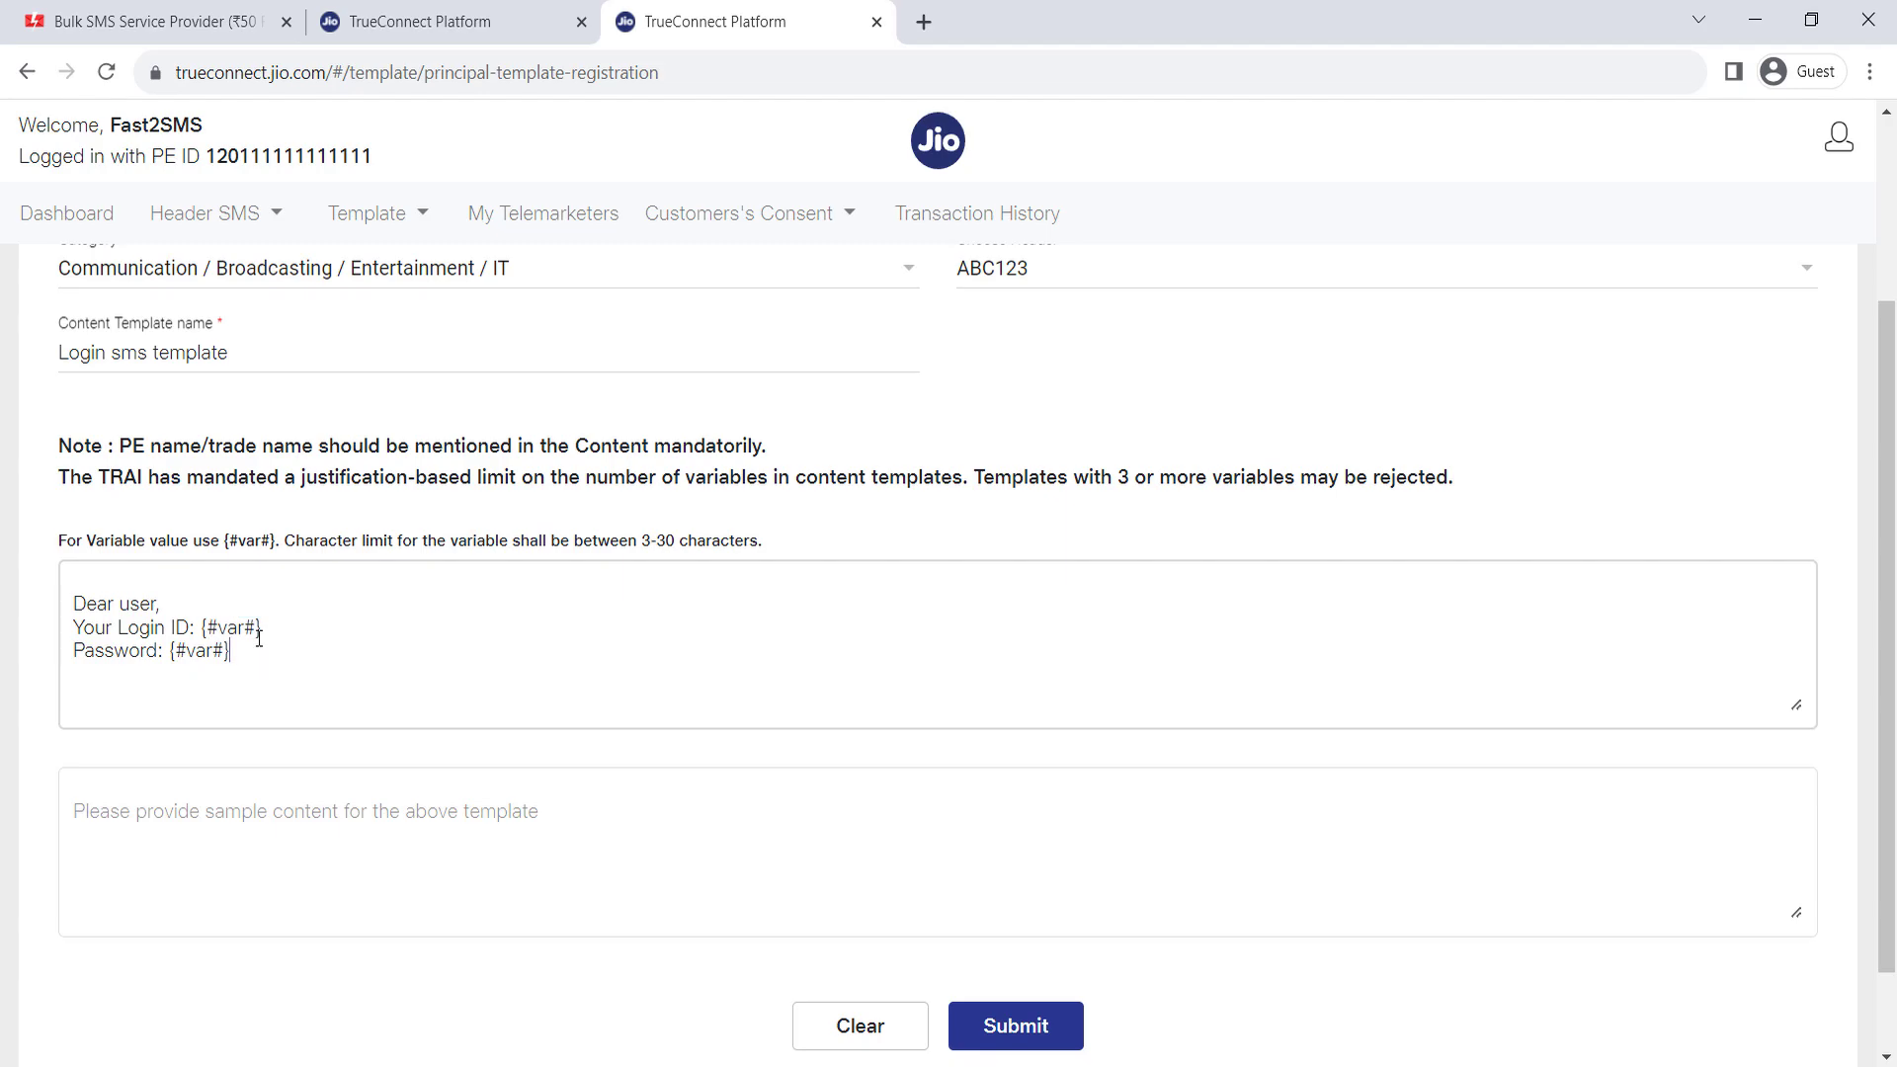
drag(77, 628, 202, 637)
click(229, 650)
drag(224, 544, 277, 543)
drag(259, 656, 51, 606)
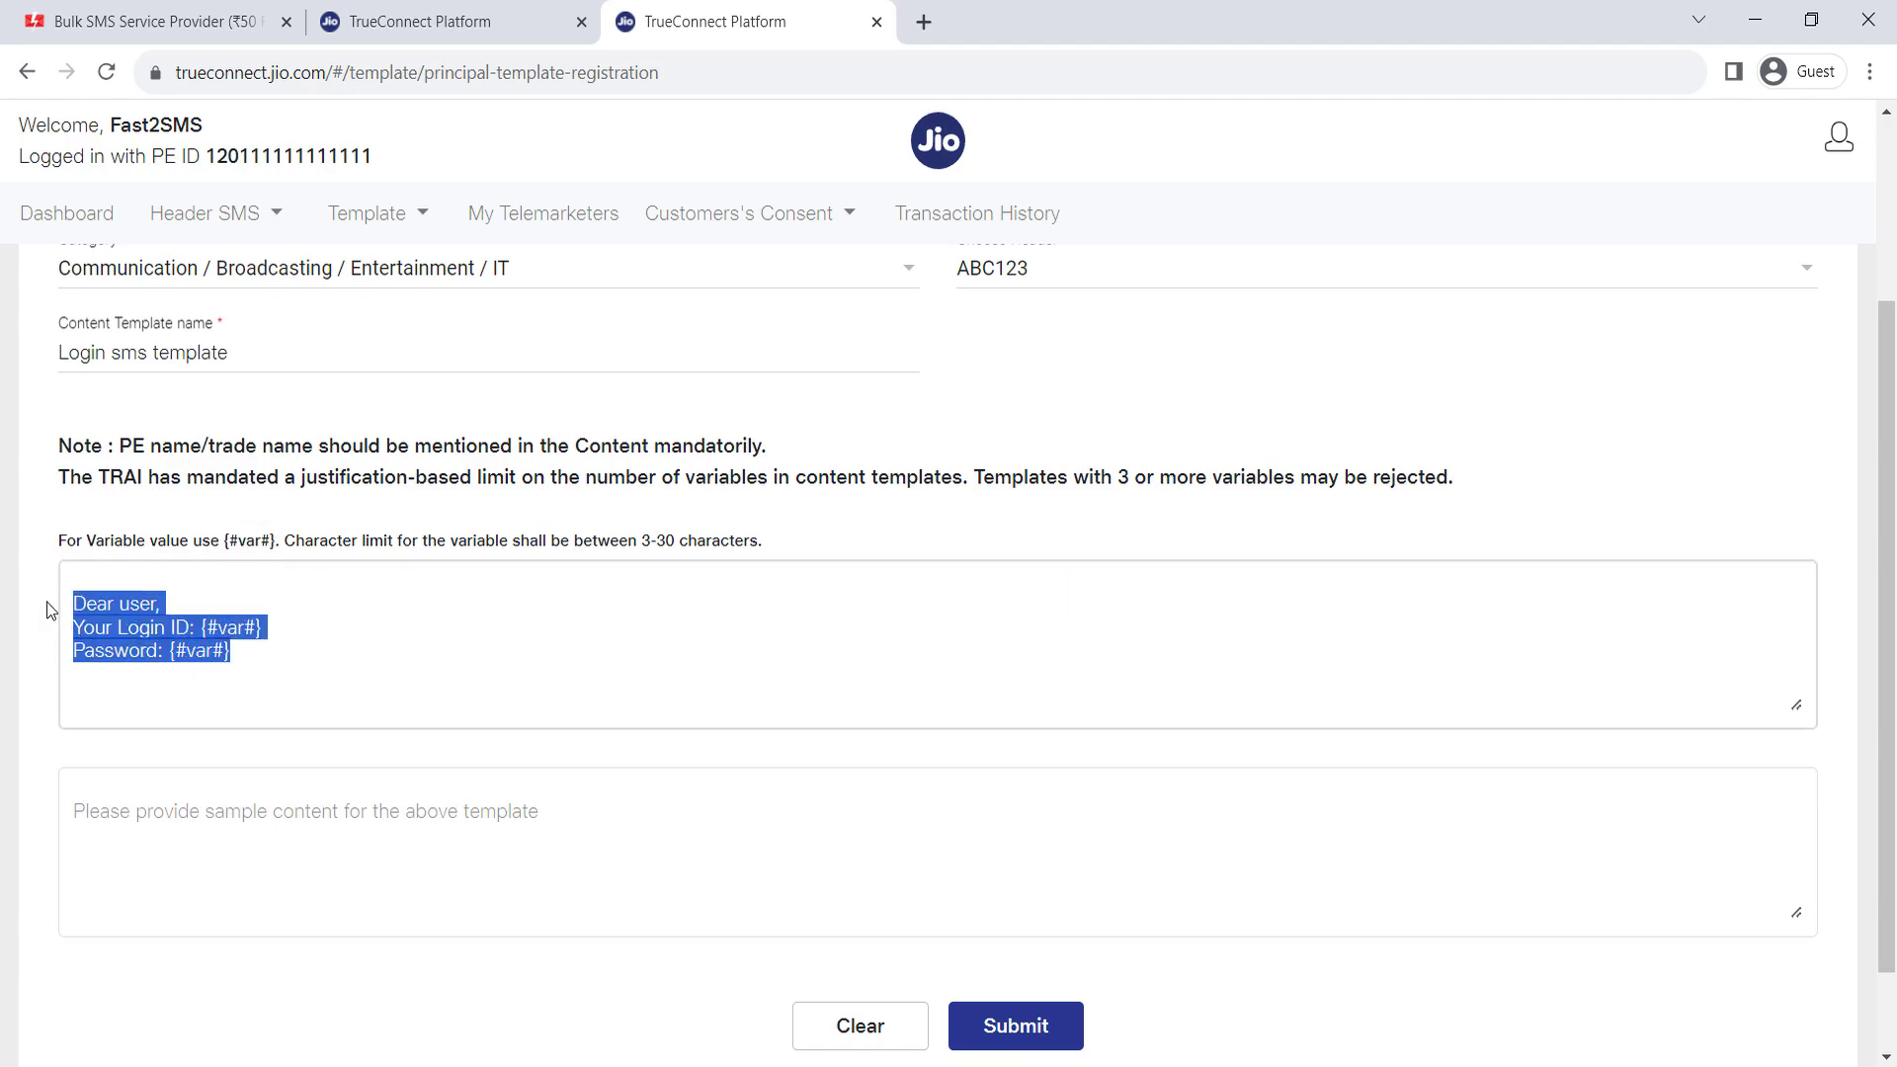
click(296, 668)
drag(203, 625, 237, 652)
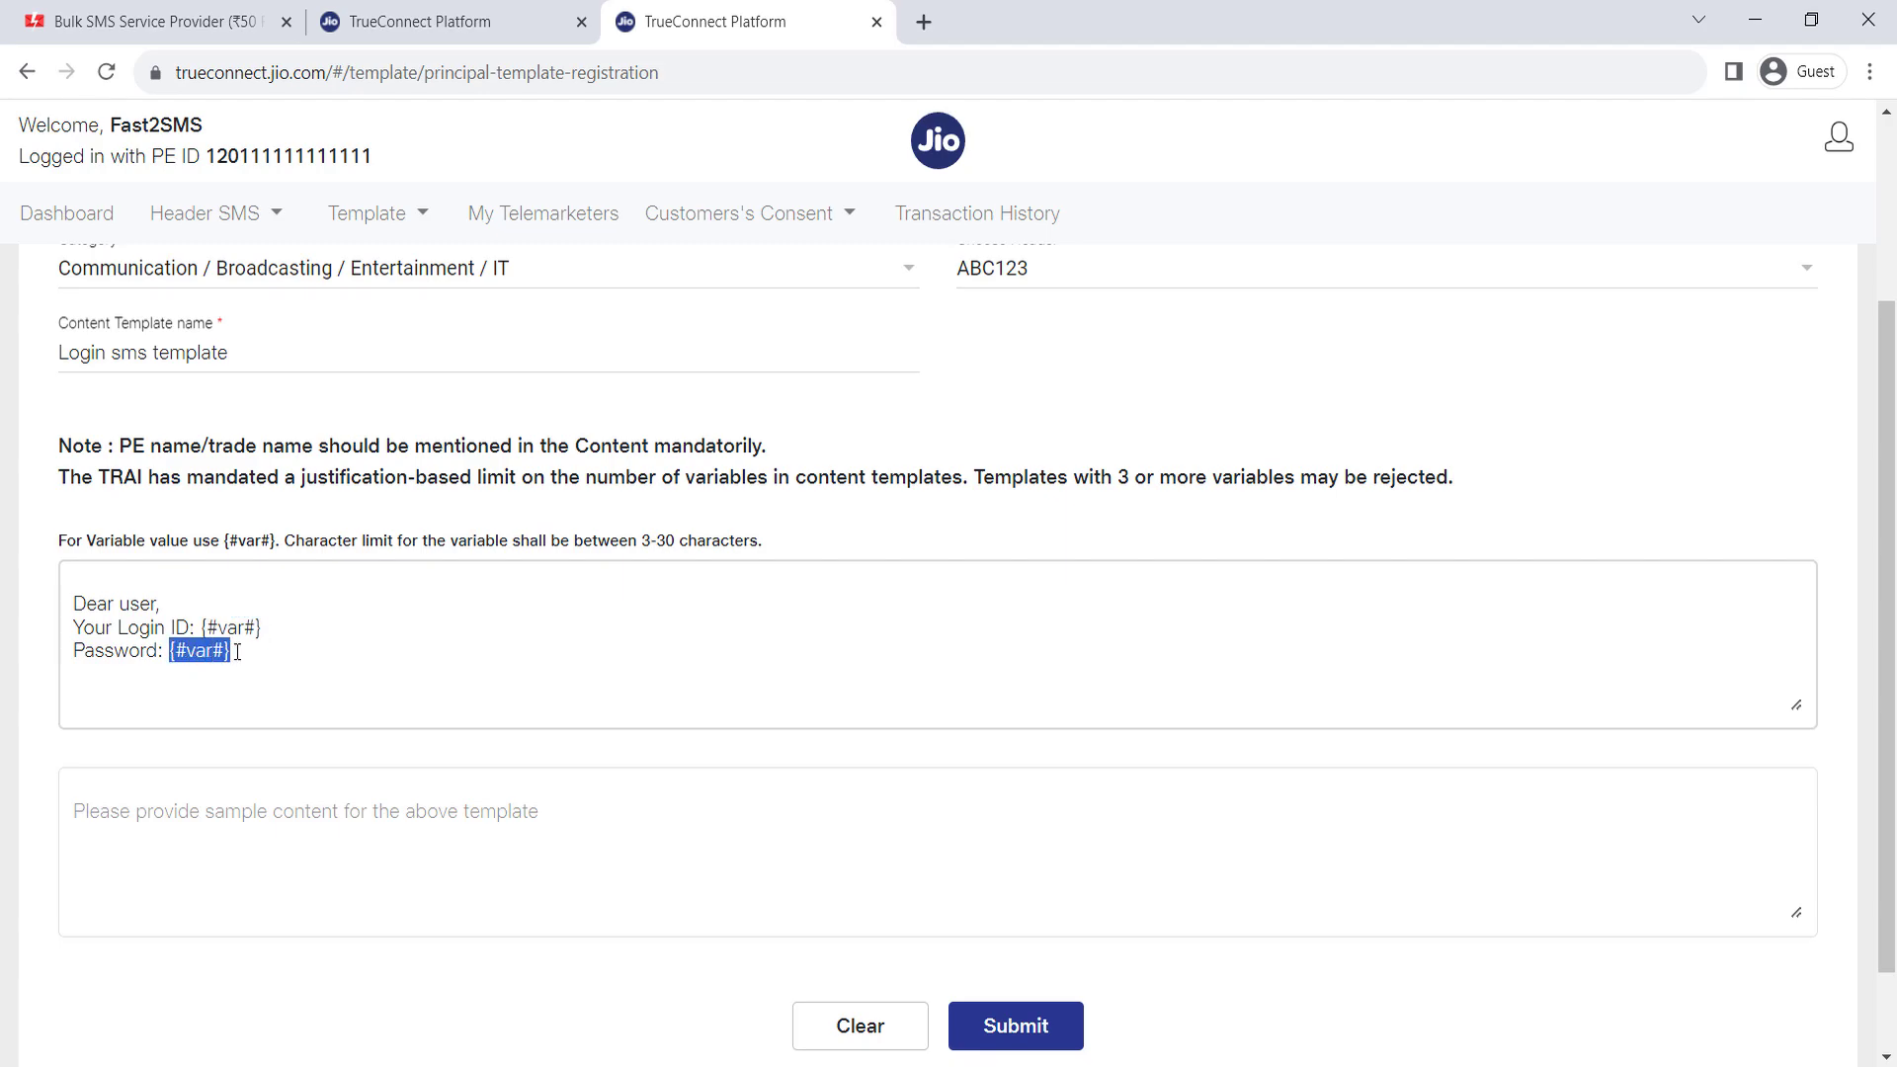
click(532, 644)
drag(1116, 480, 1446, 475)
drag(1117, 480, 1450, 478)
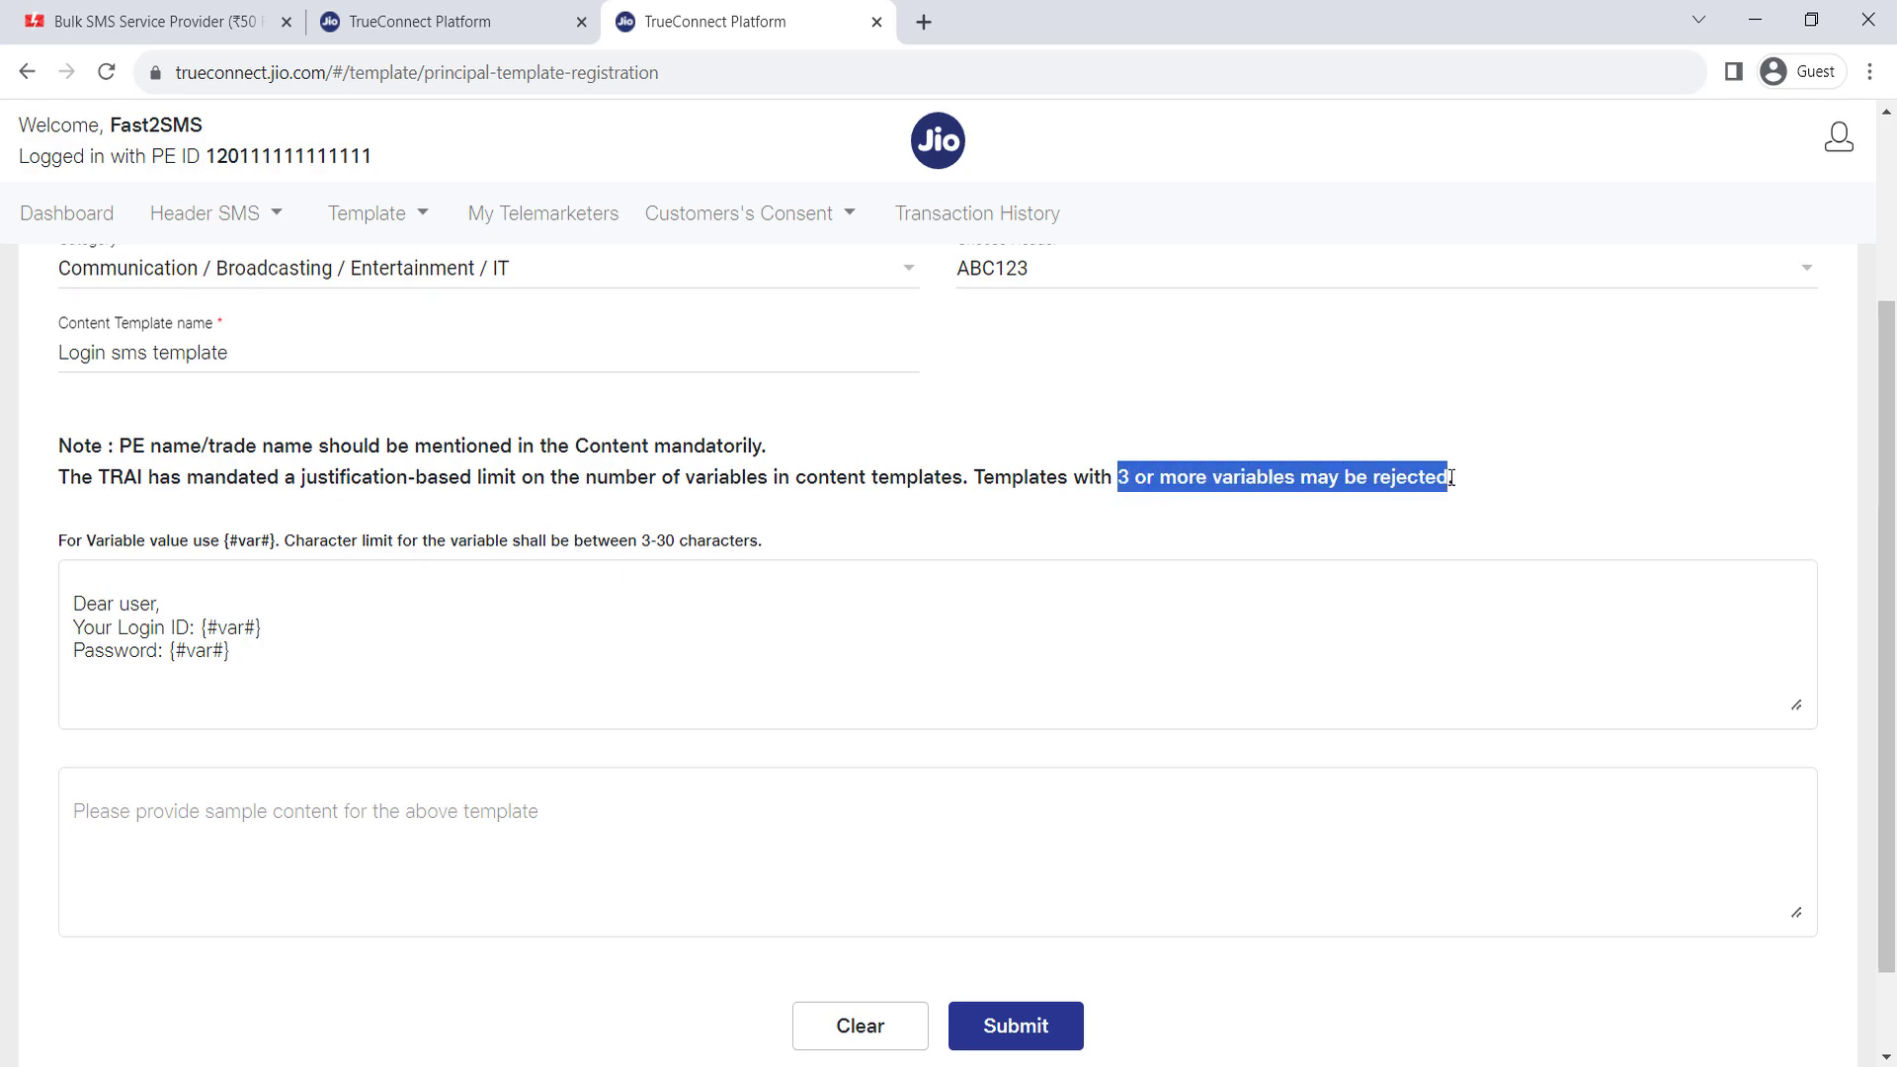
click(1172, 504)
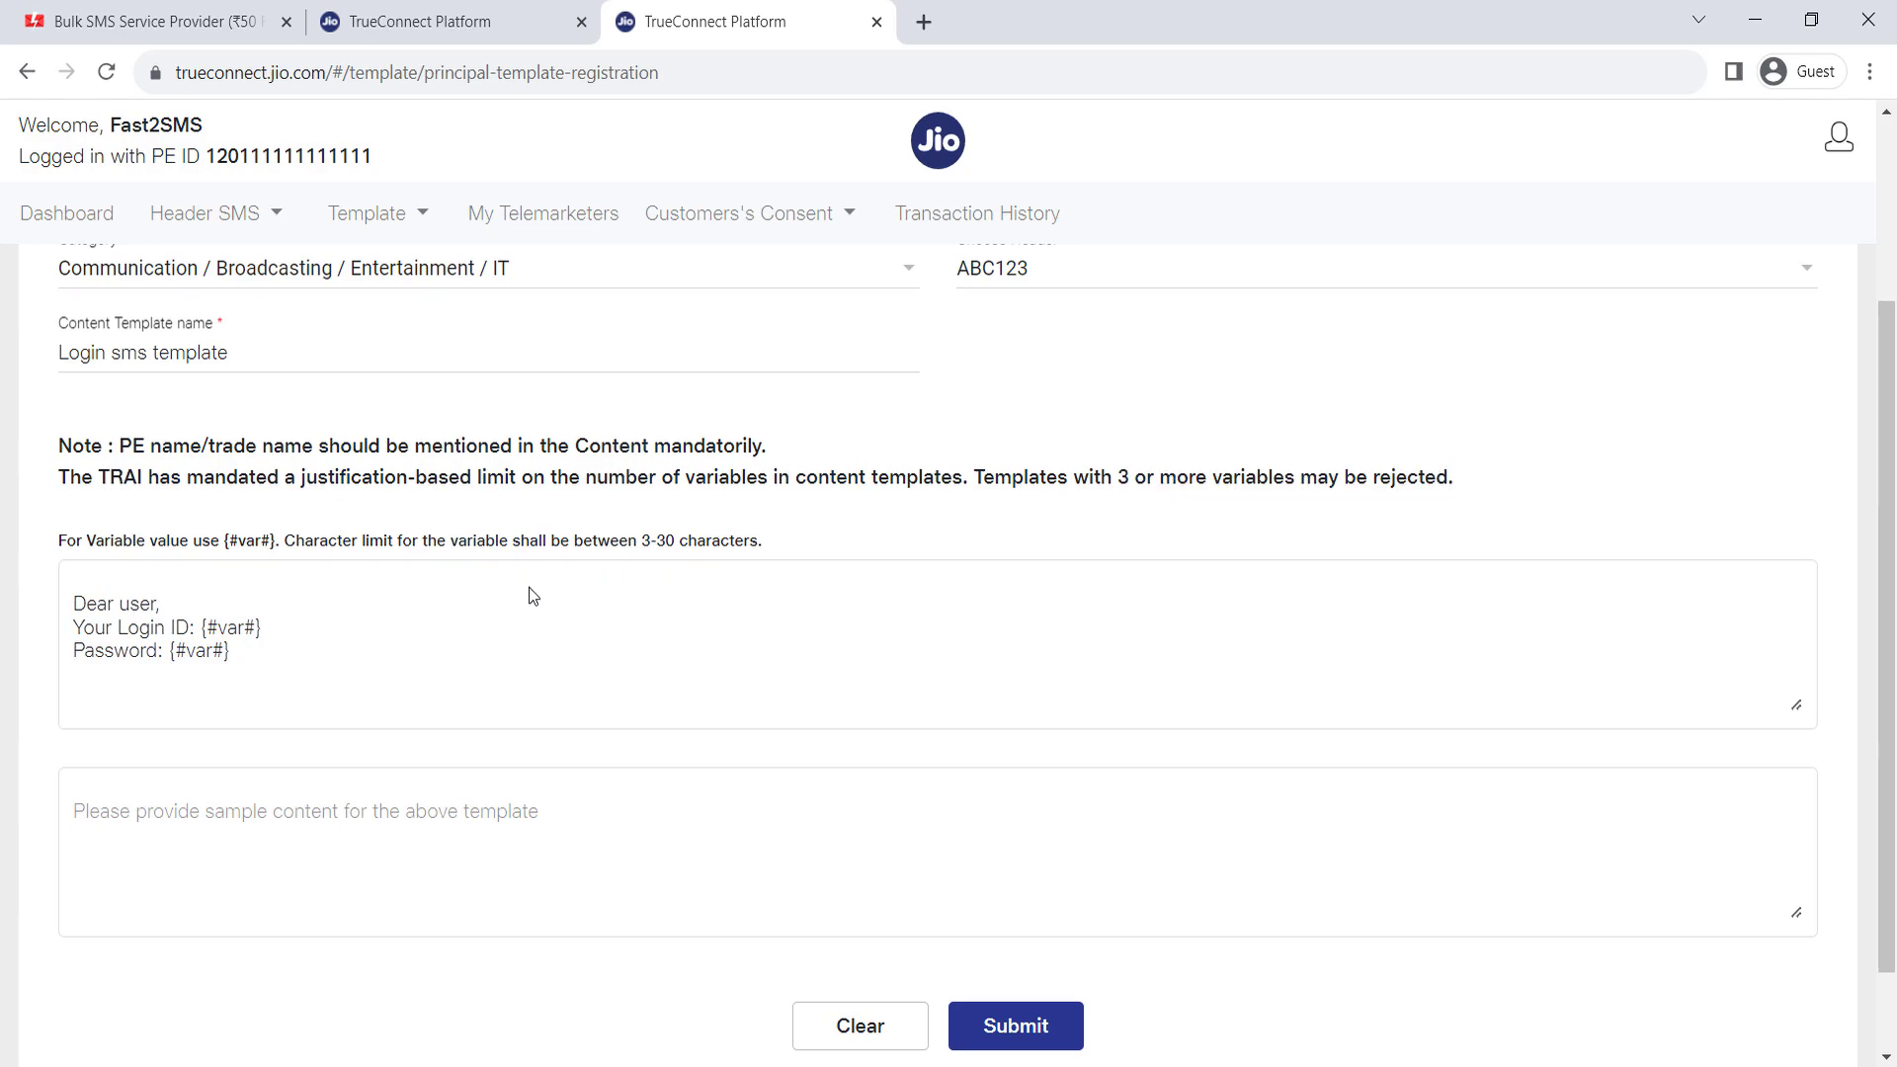
key(ctrl+a)
click(259, 667)
- Check the note requiring the PE or trade name against the entity name of the logged-in account
drag(119, 446, 325, 448)
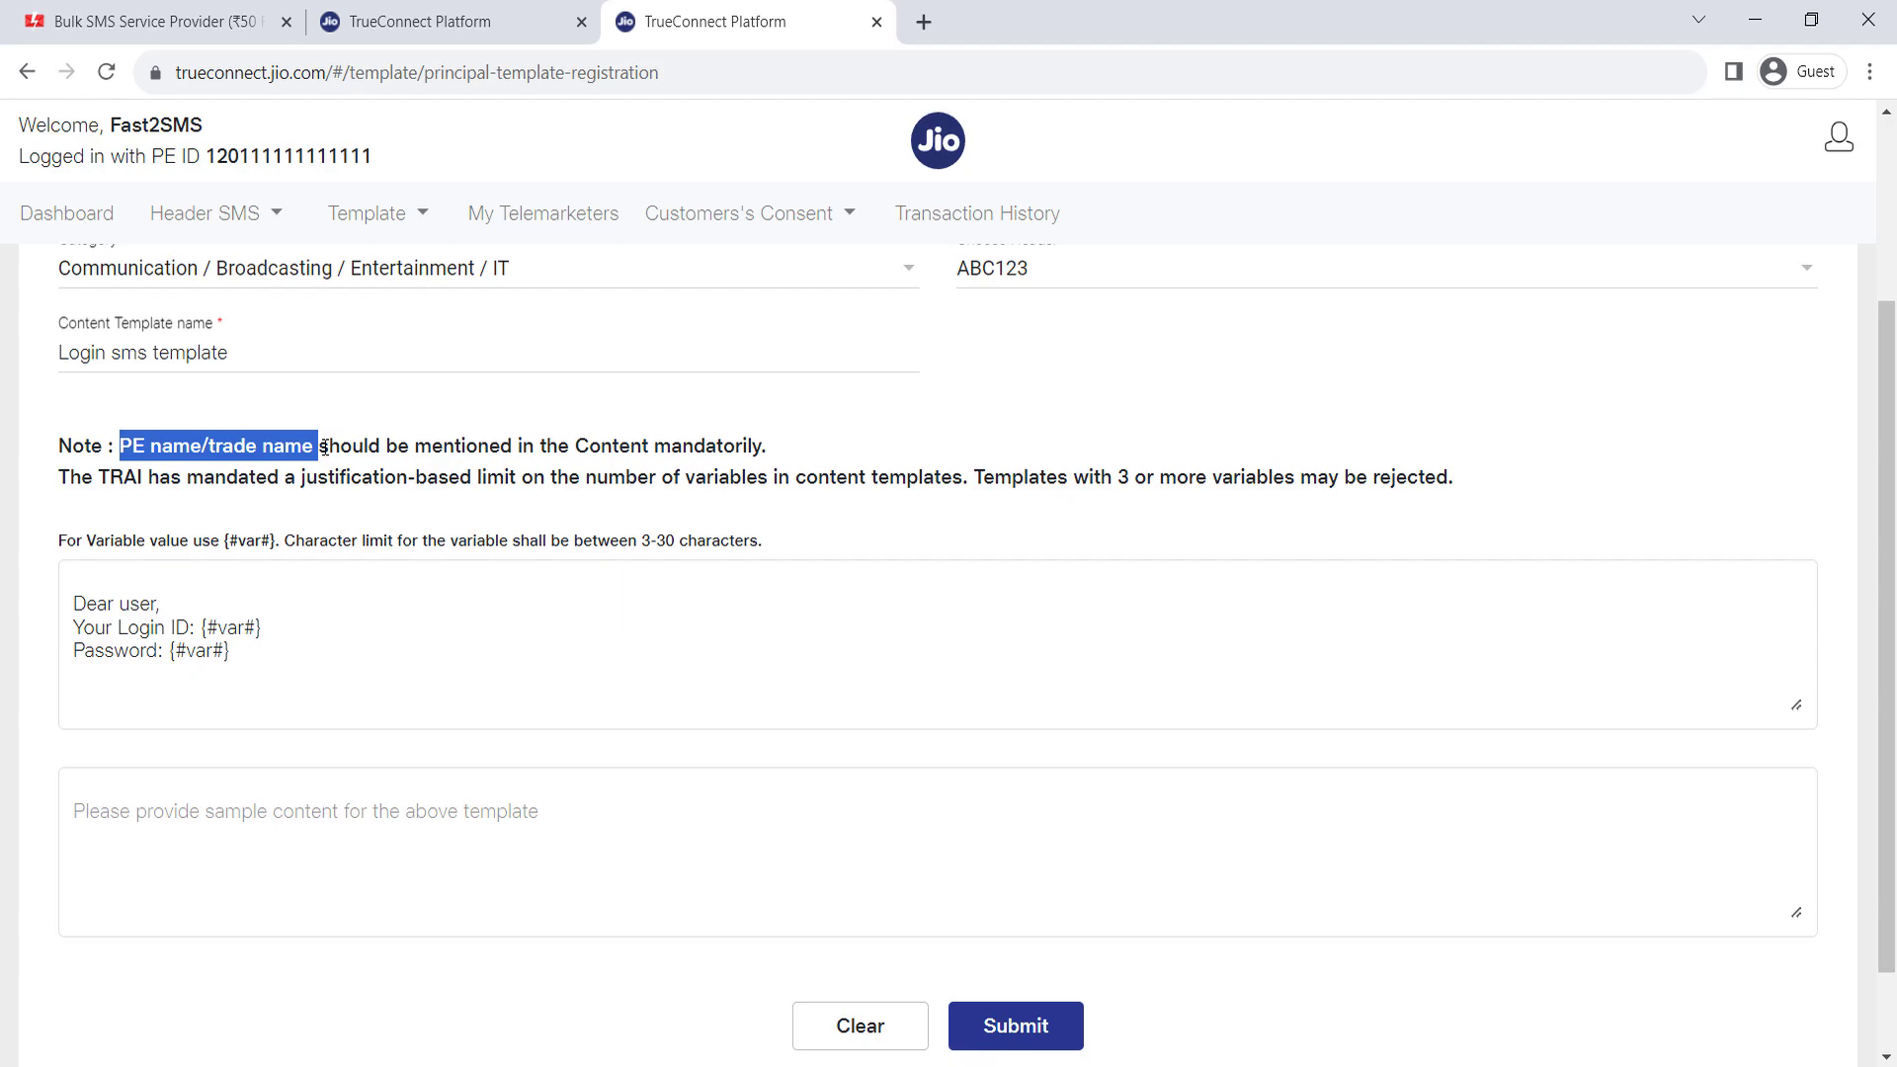
triple_click(381, 441)
click(381, 440)
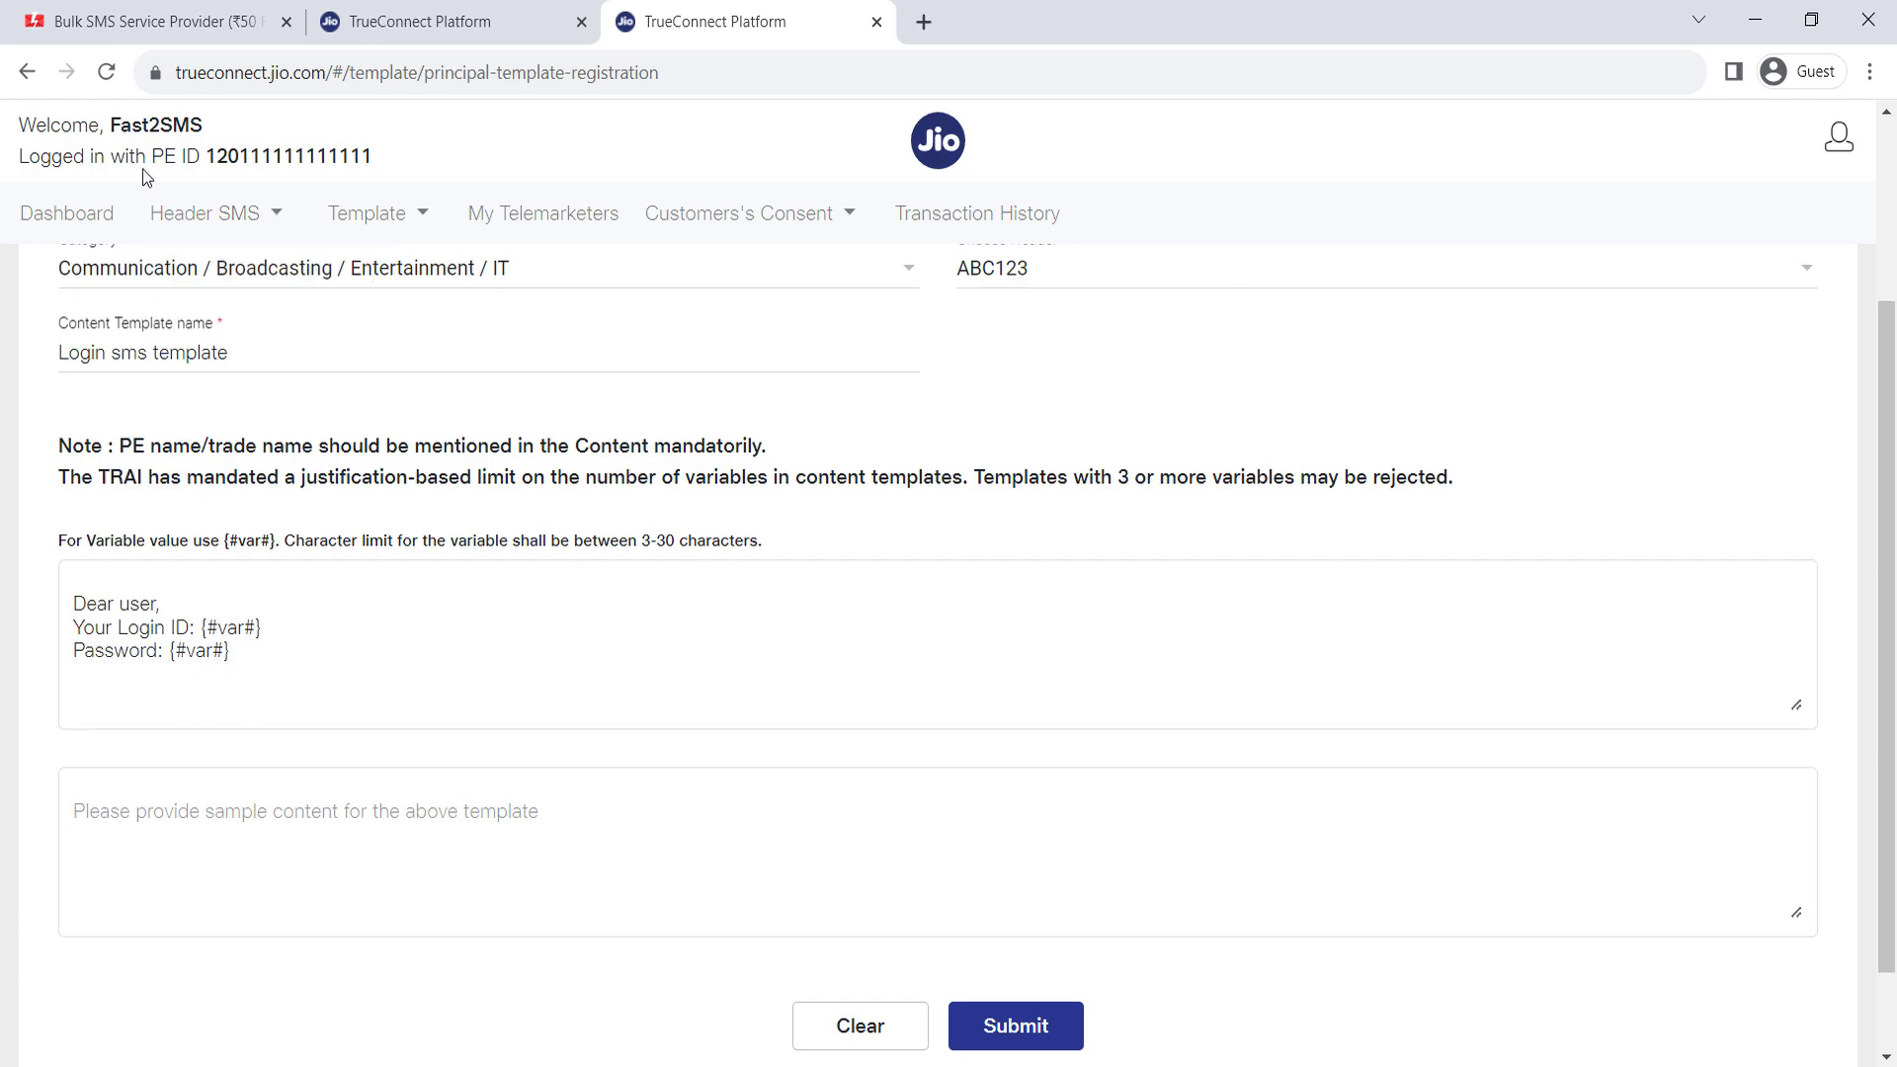
double_click(144, 124)
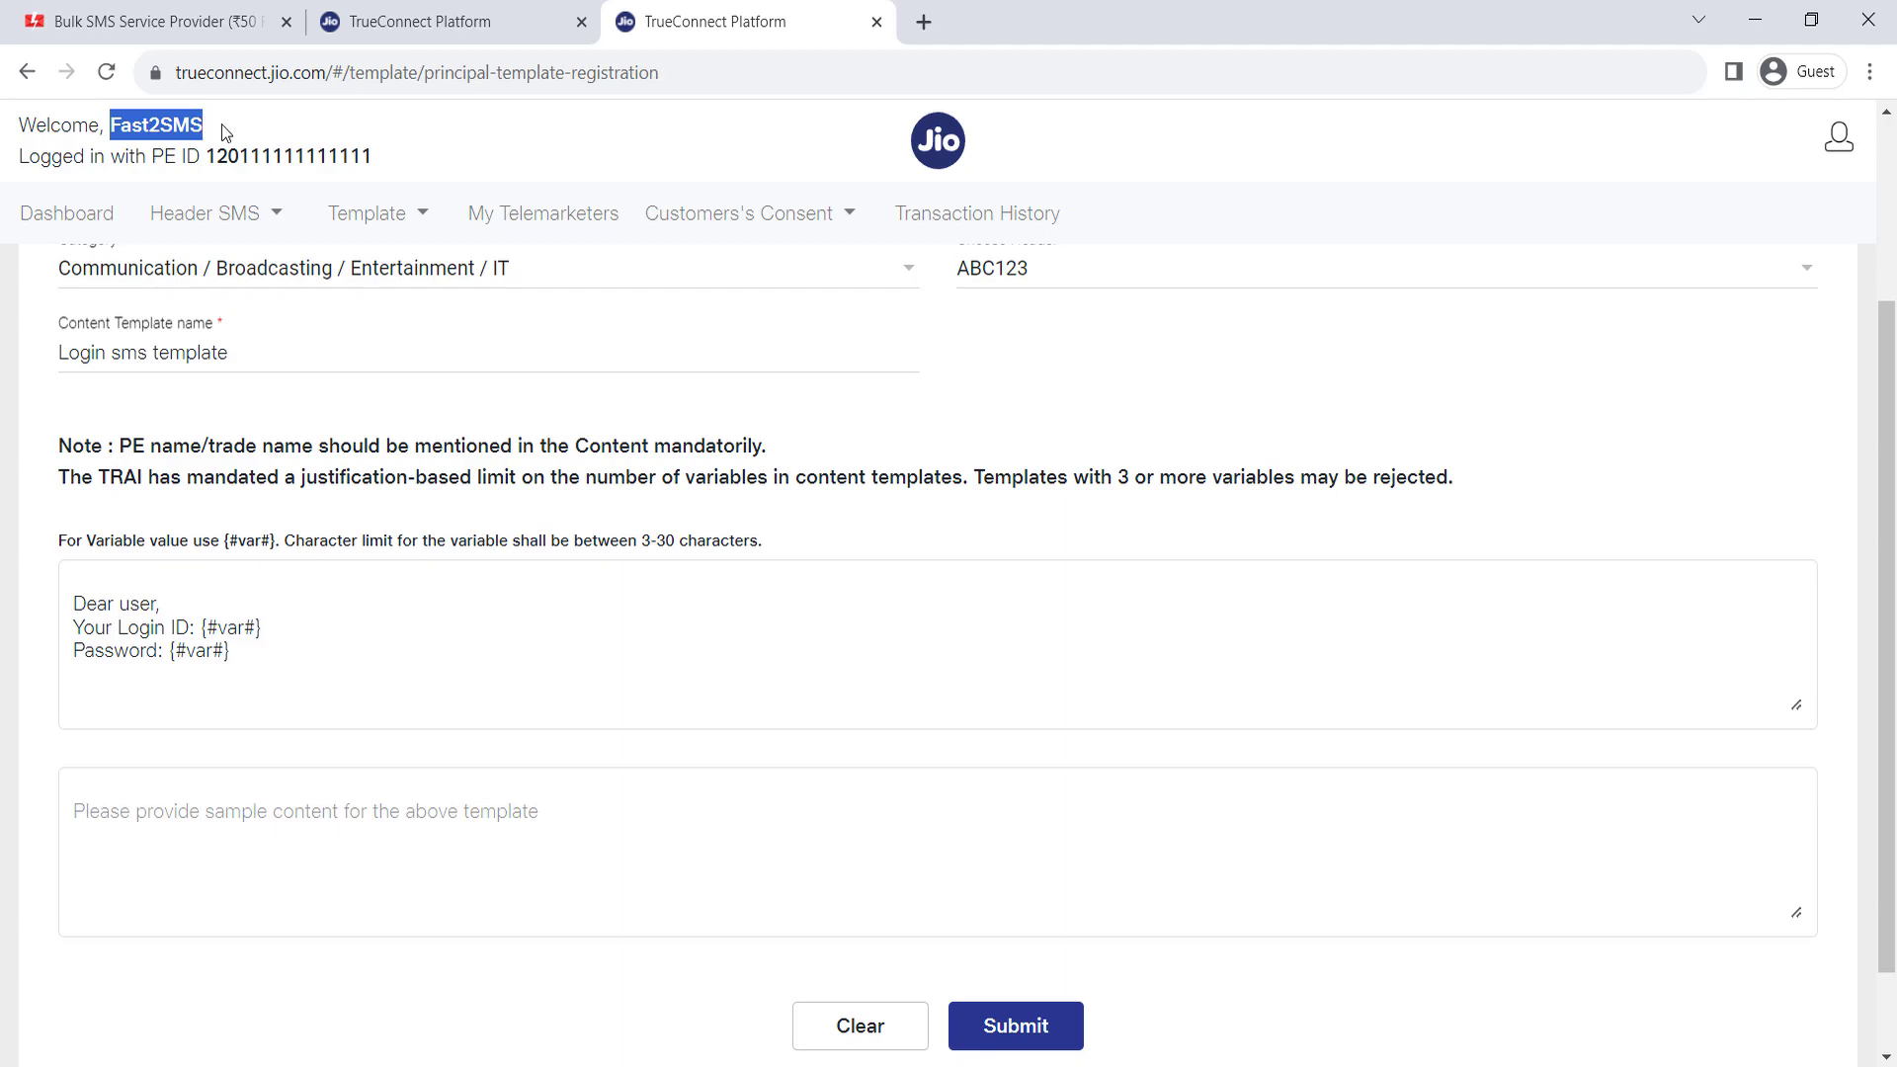
click(178, 155)
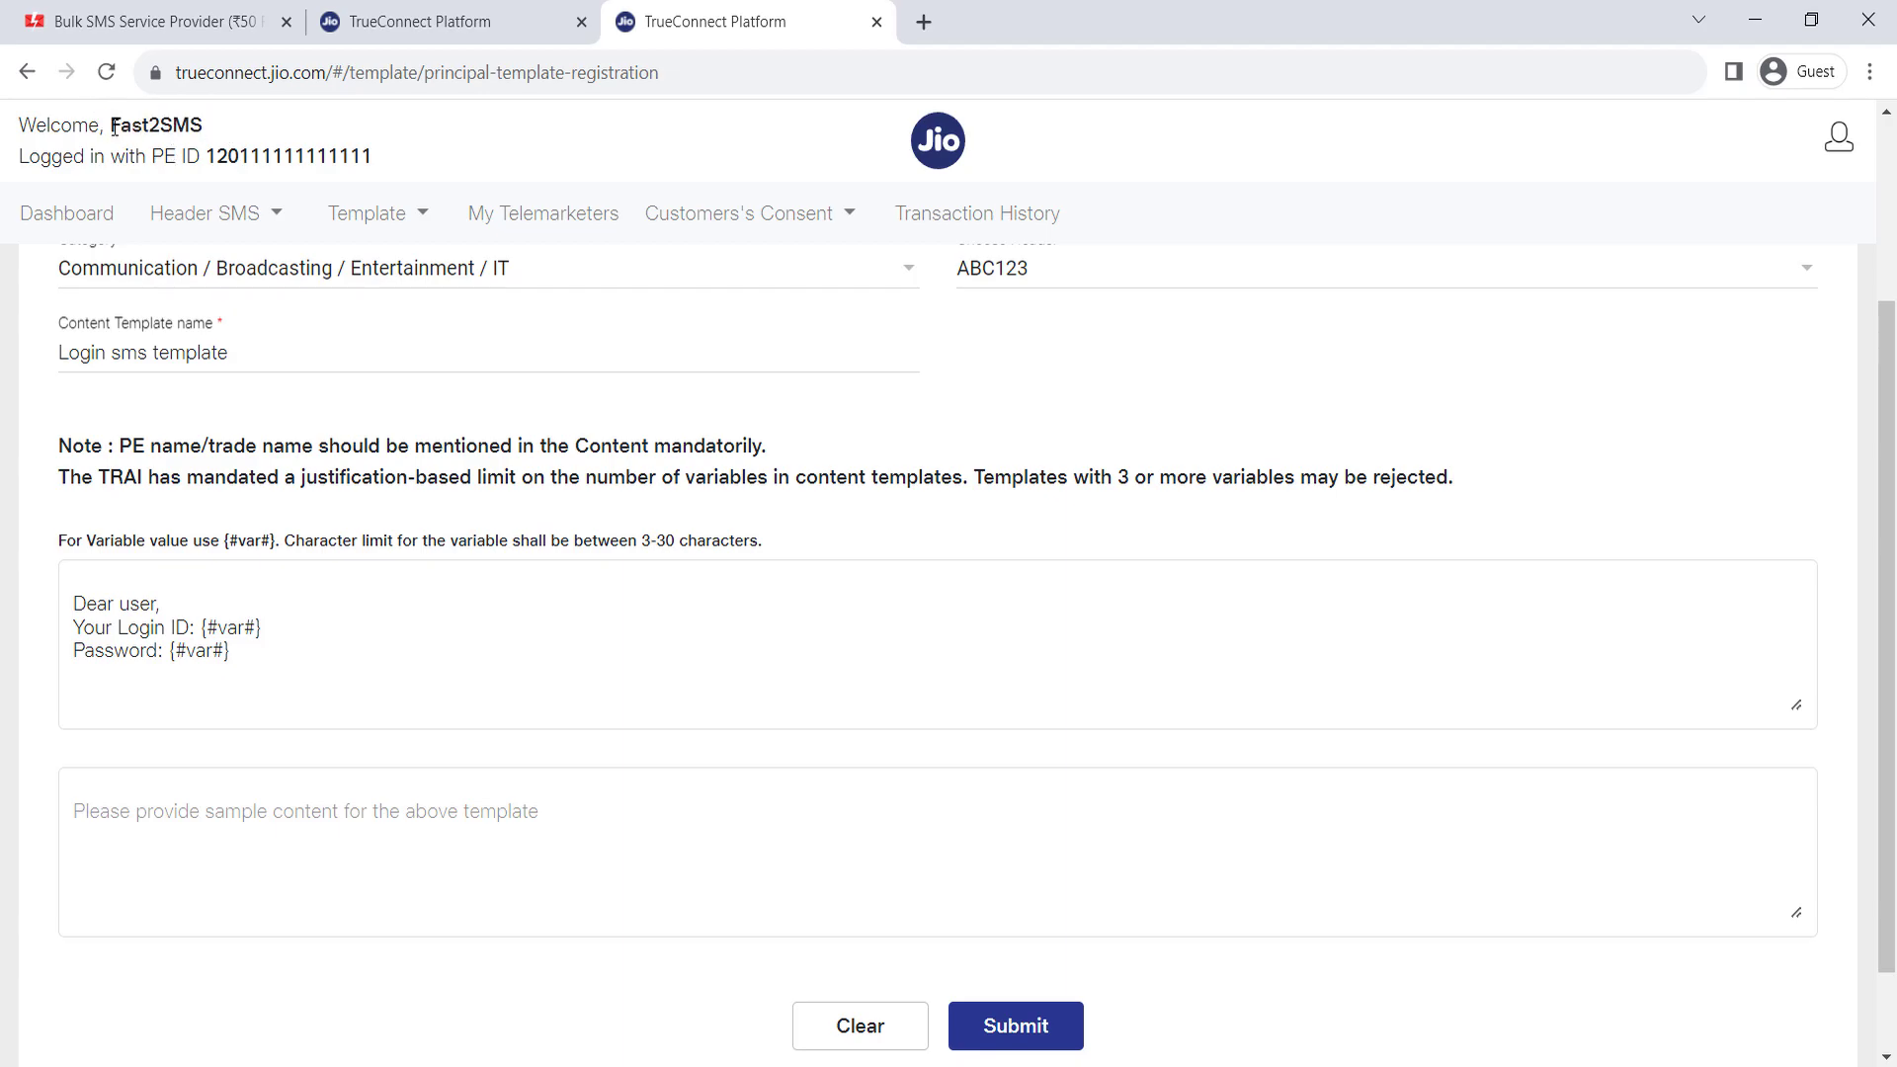
drag(114, 128, 208, 135)
click(259, 695)
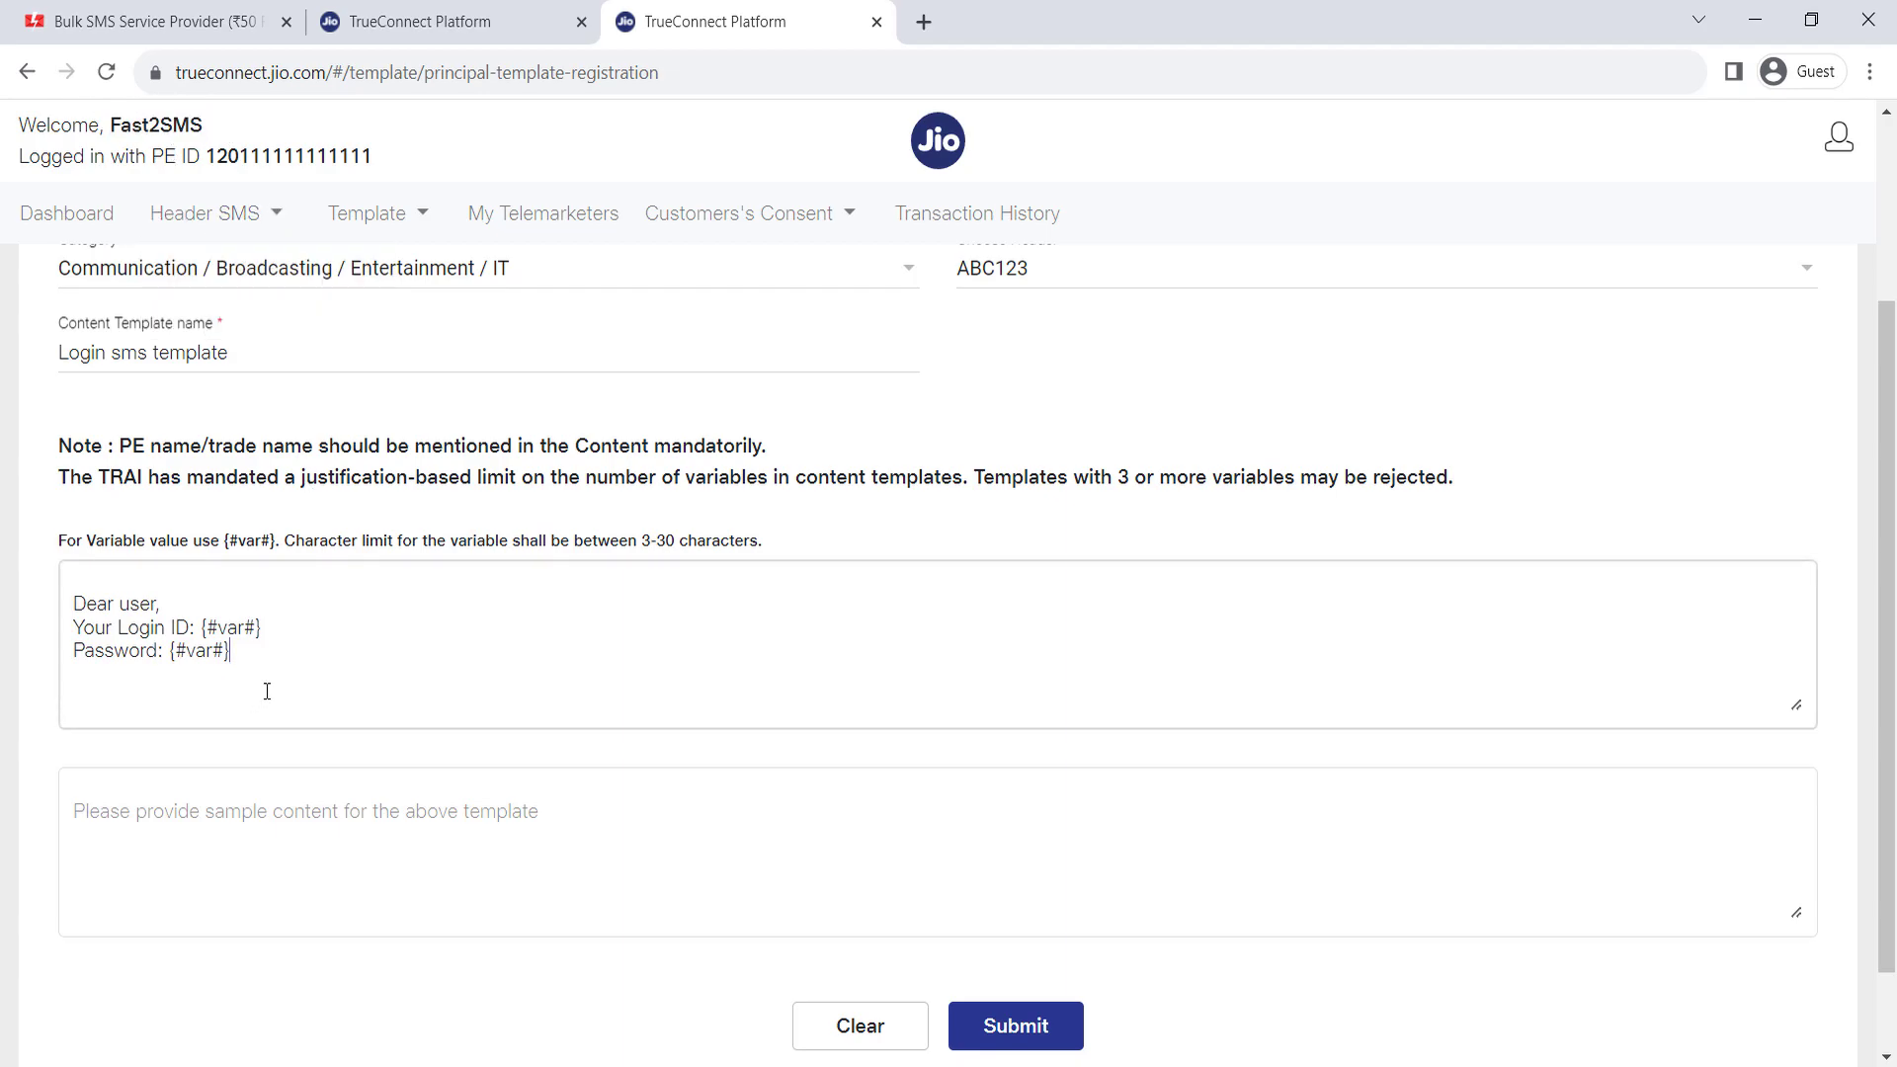
drag(111, 126, 202, 124)
click(185, 133)
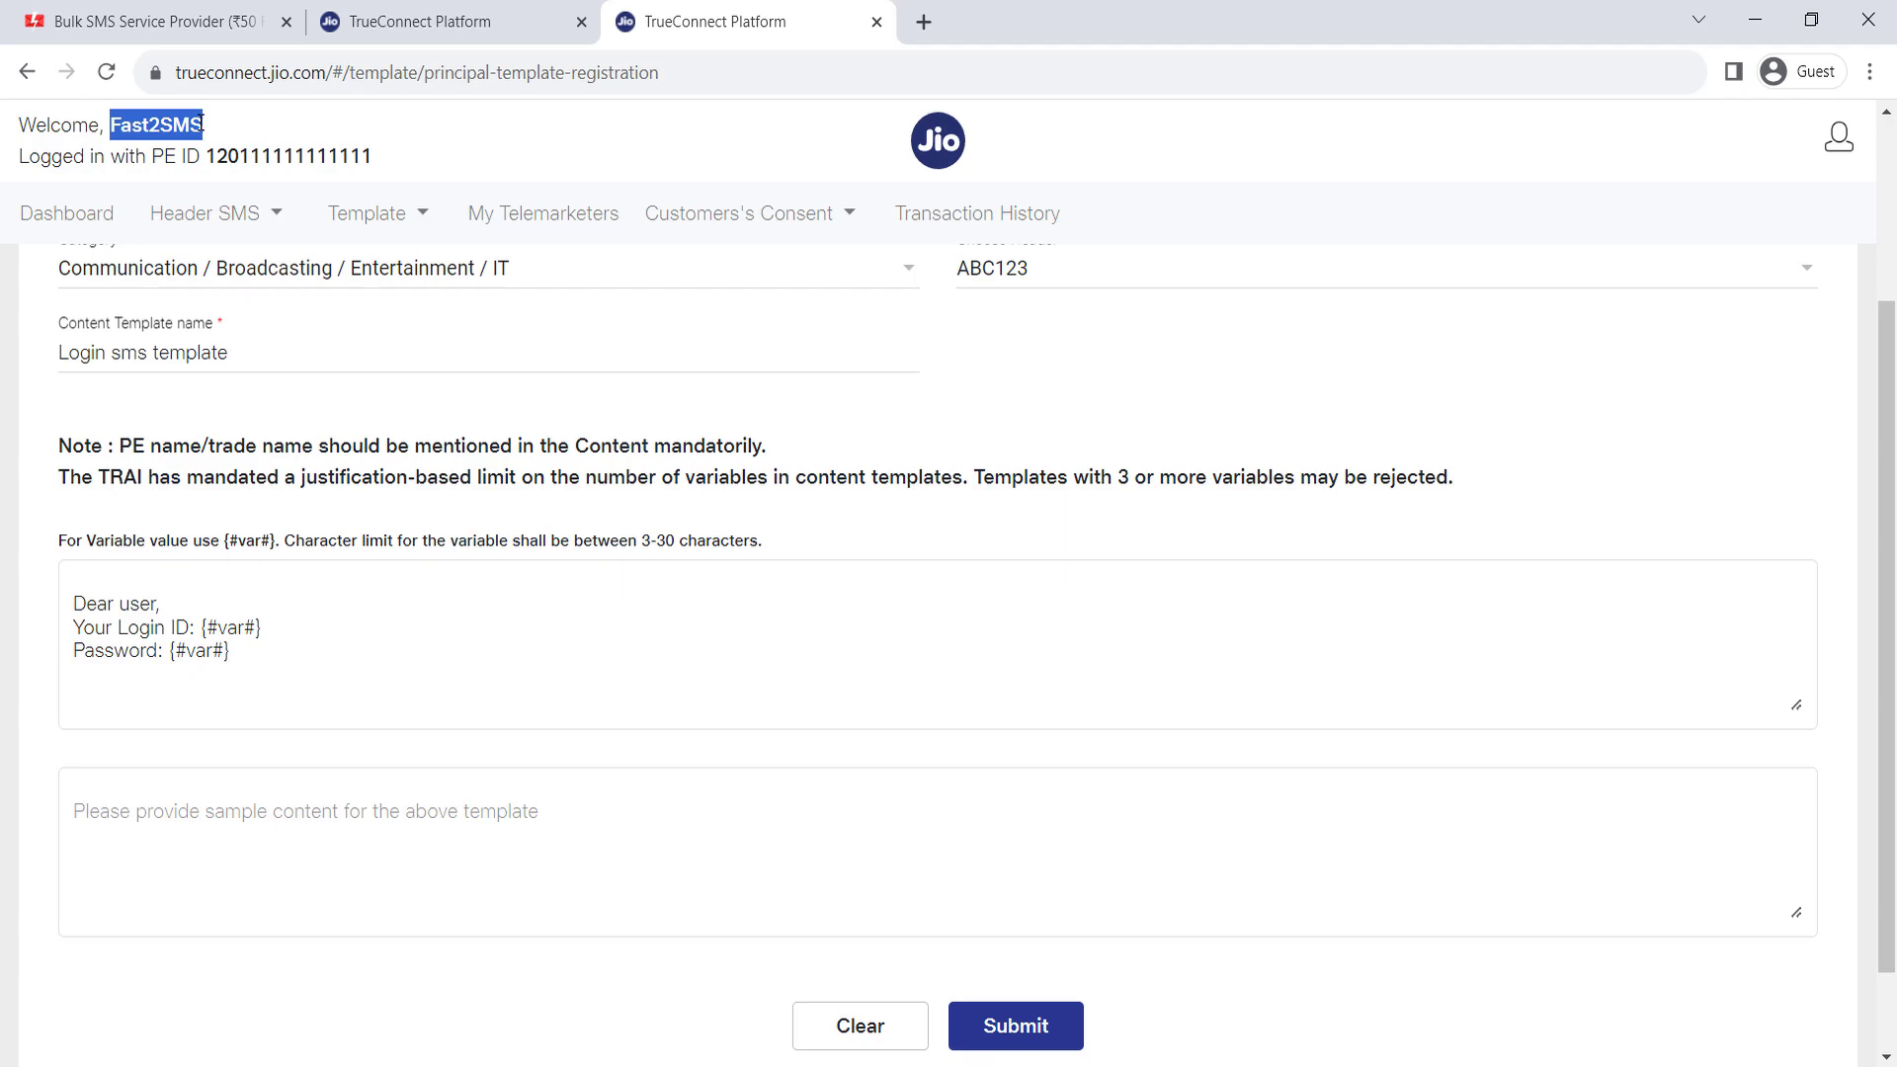
- Add the signature "- XYZ Company" below the password line of the template content, after a blank line
click(277, 662)
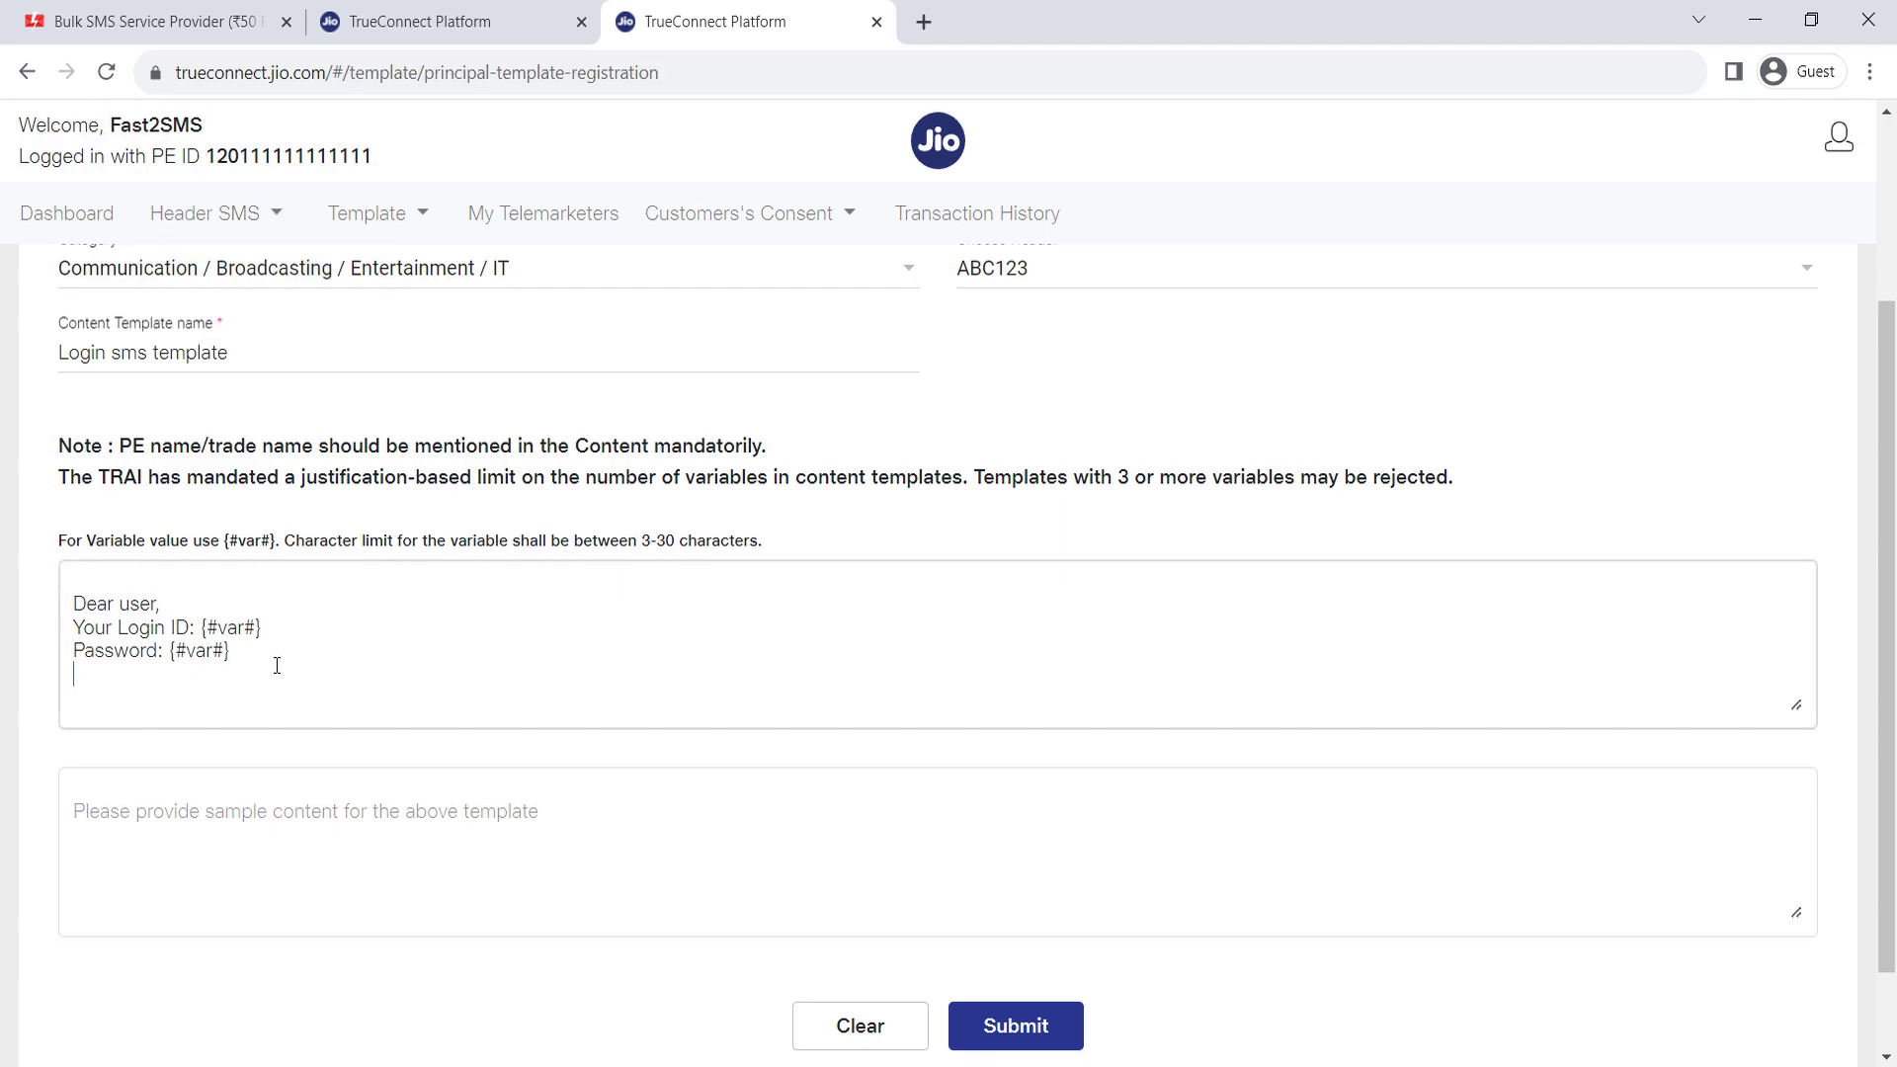
text(-)
double_click(148, 119)
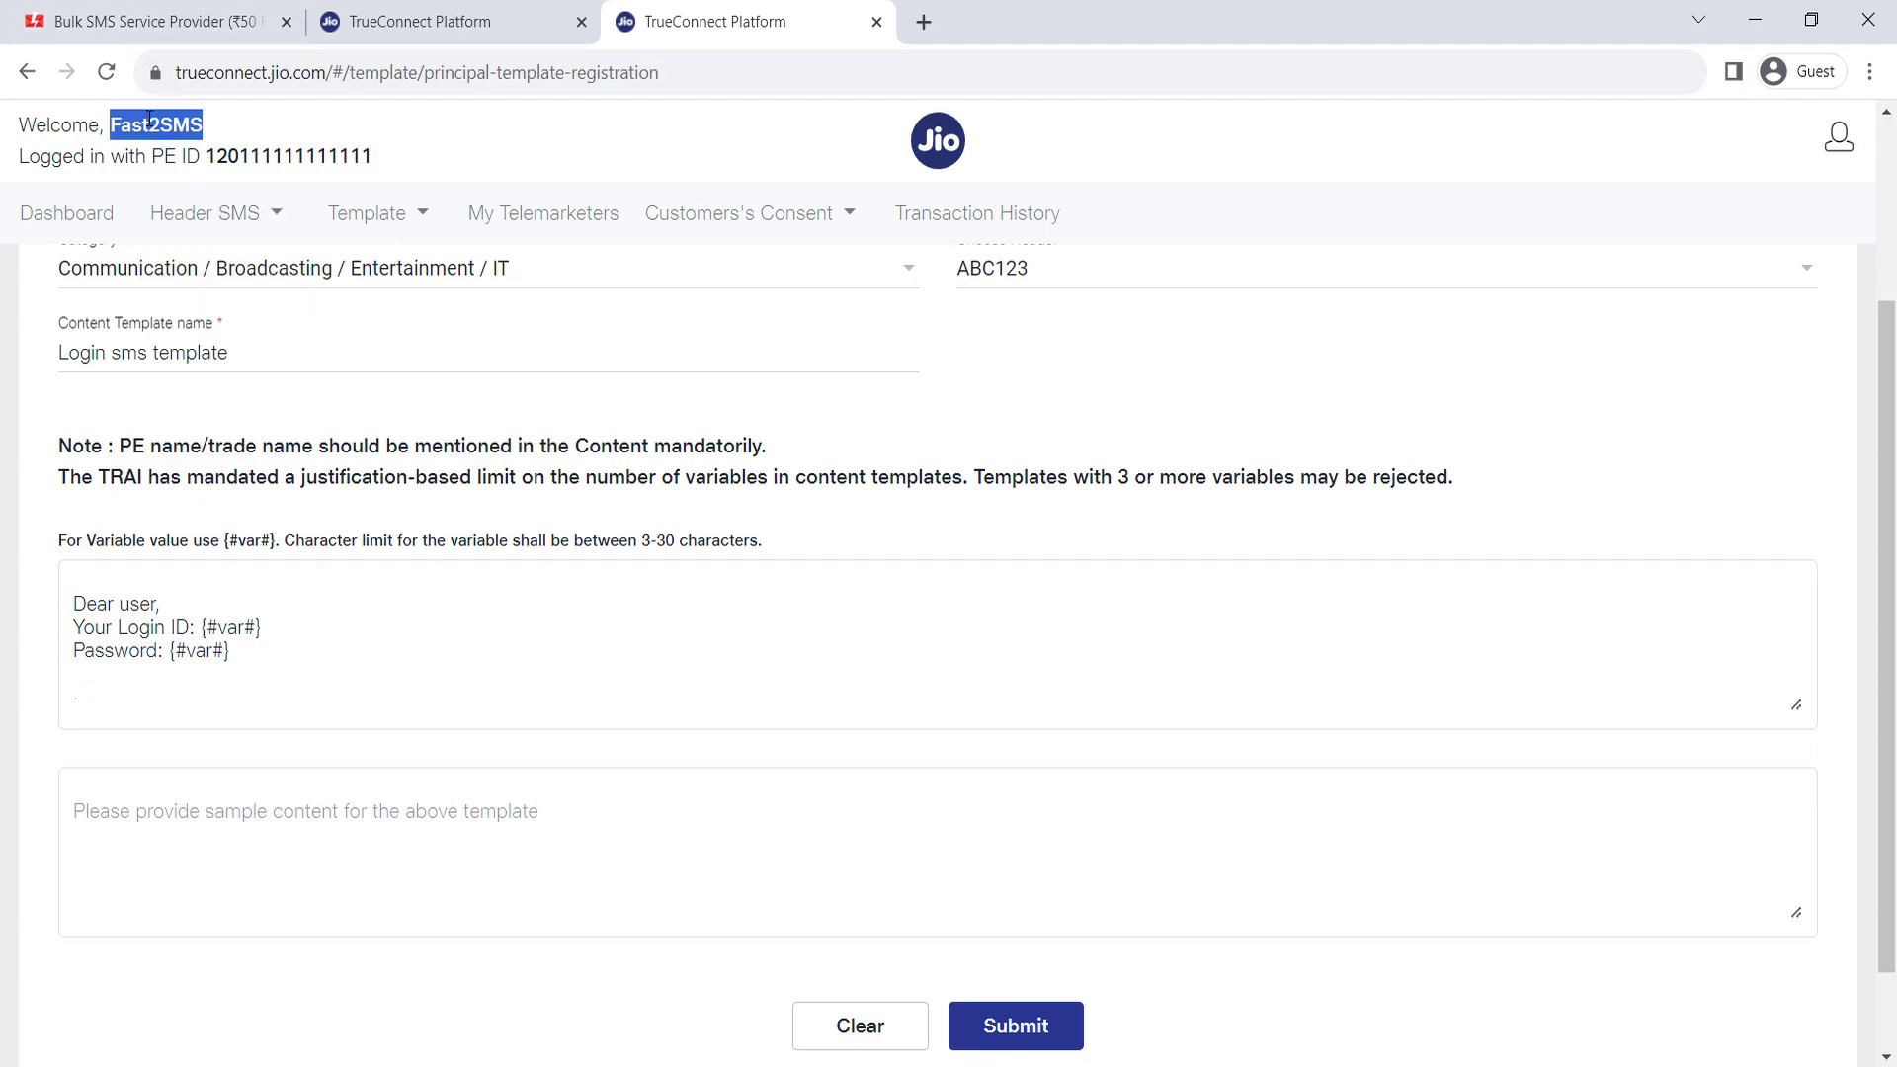
click(201, 694)
text(XYZ Company)
drag(85, 696, 14, 605)
click(257, 704)
drag(241, 703, 71, 700)
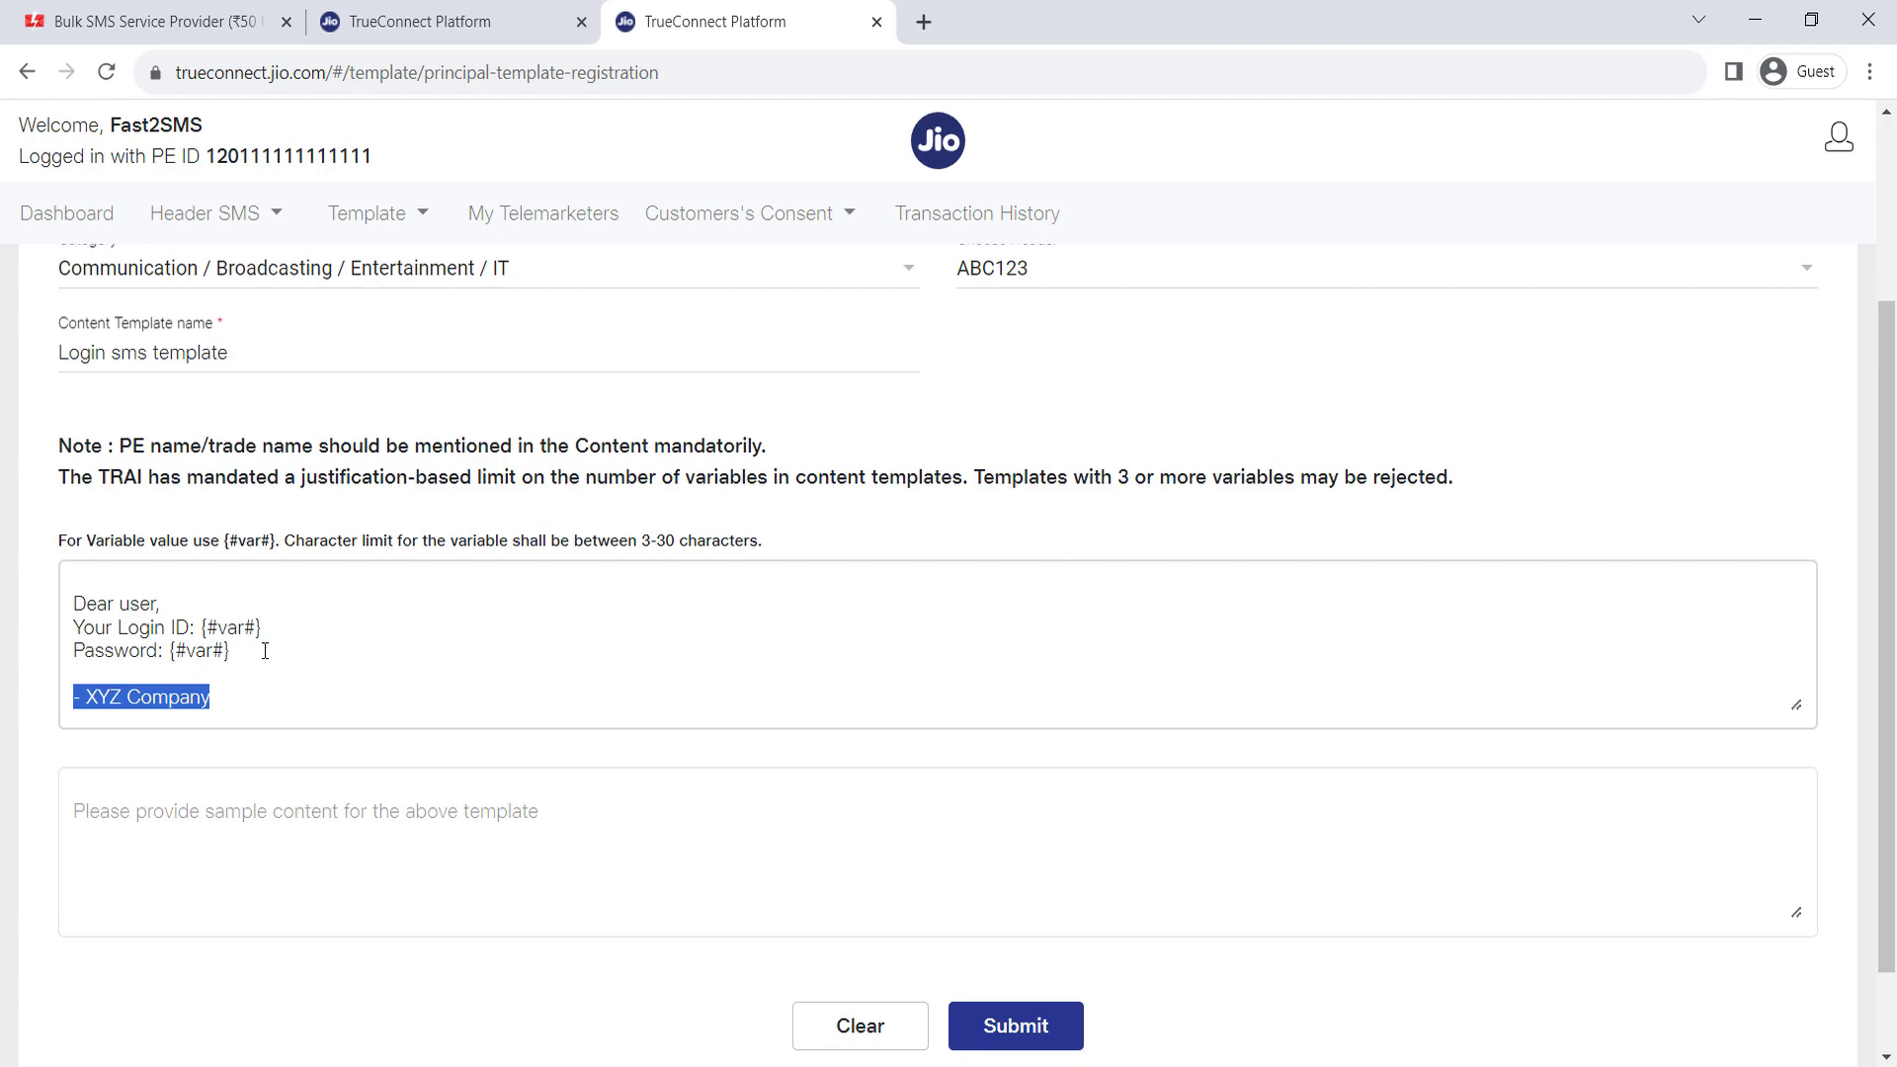
drag(262, 652, 68, 584)
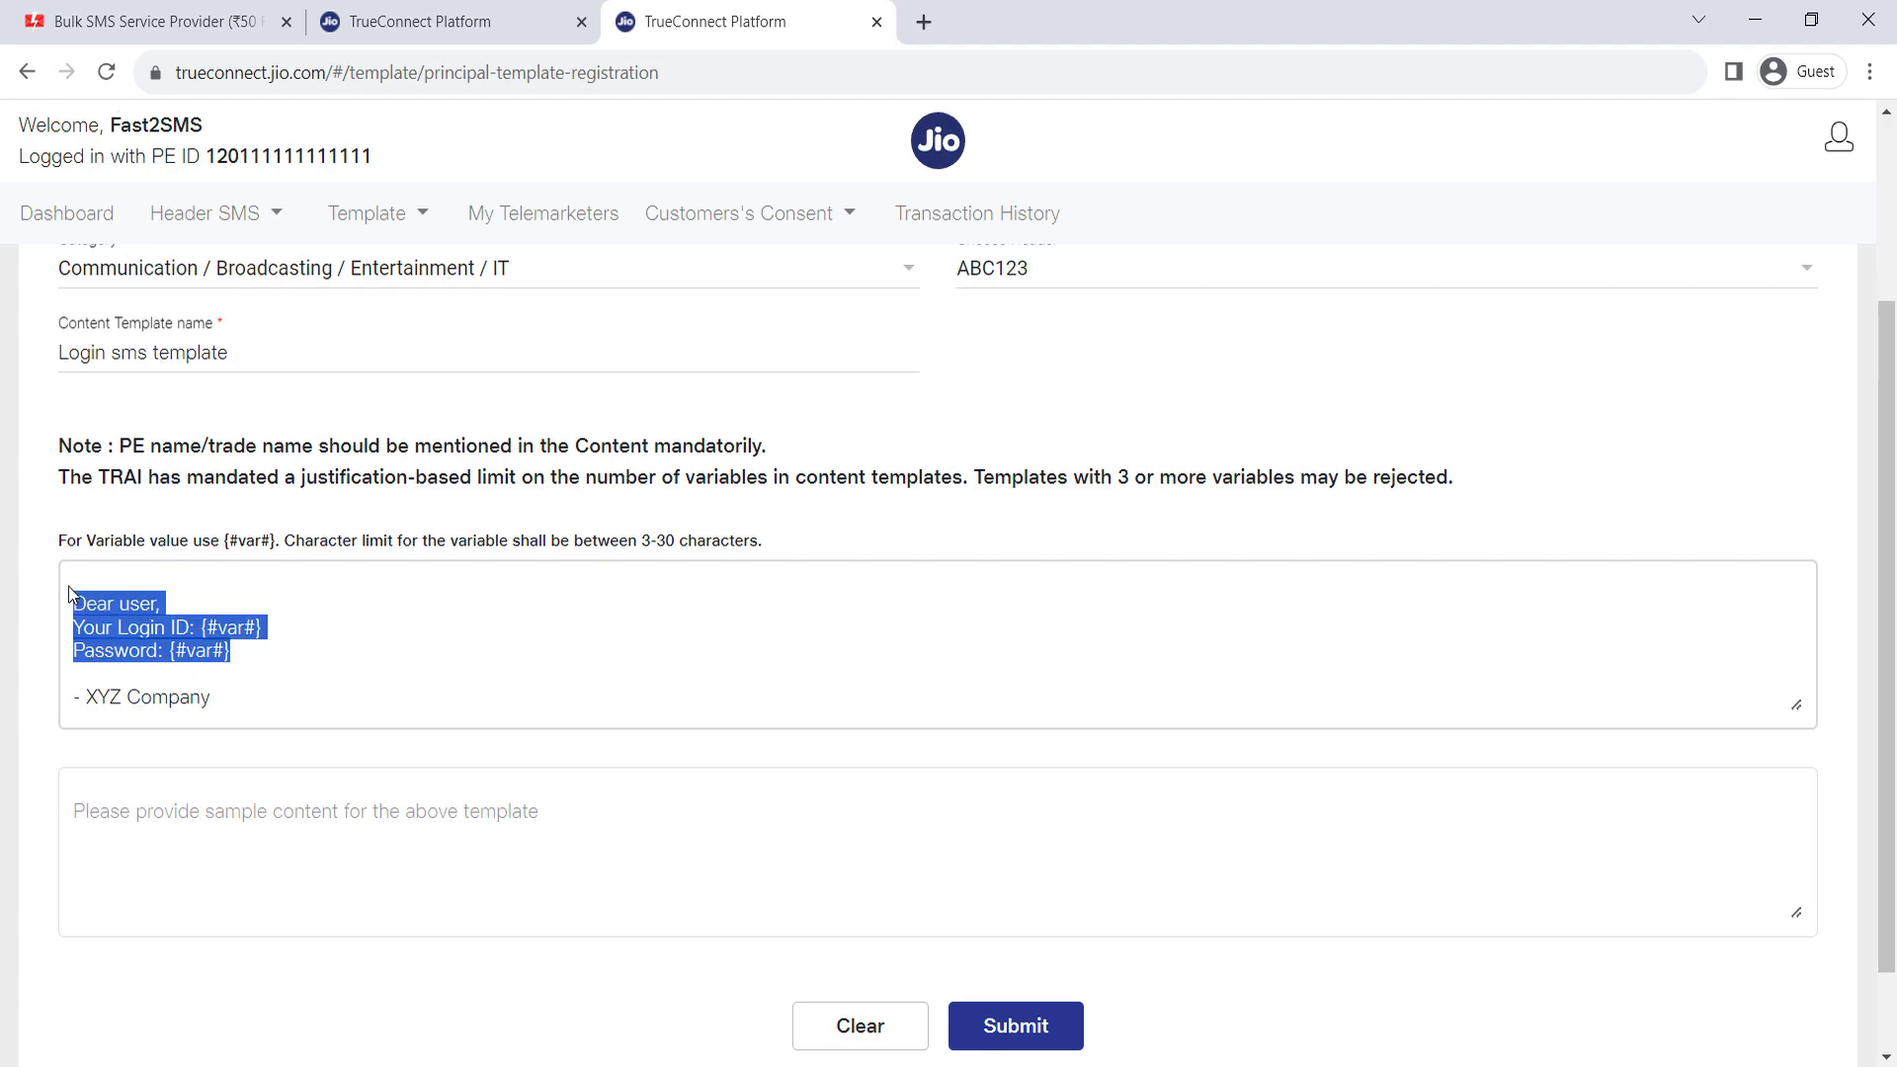
- Replace the template content with "Dear user, Your Login ID of Fast2SMS.com is Username: {#var#} Password: {#var#} - XYZ Company", keeping the line breaks
click(148, 22)
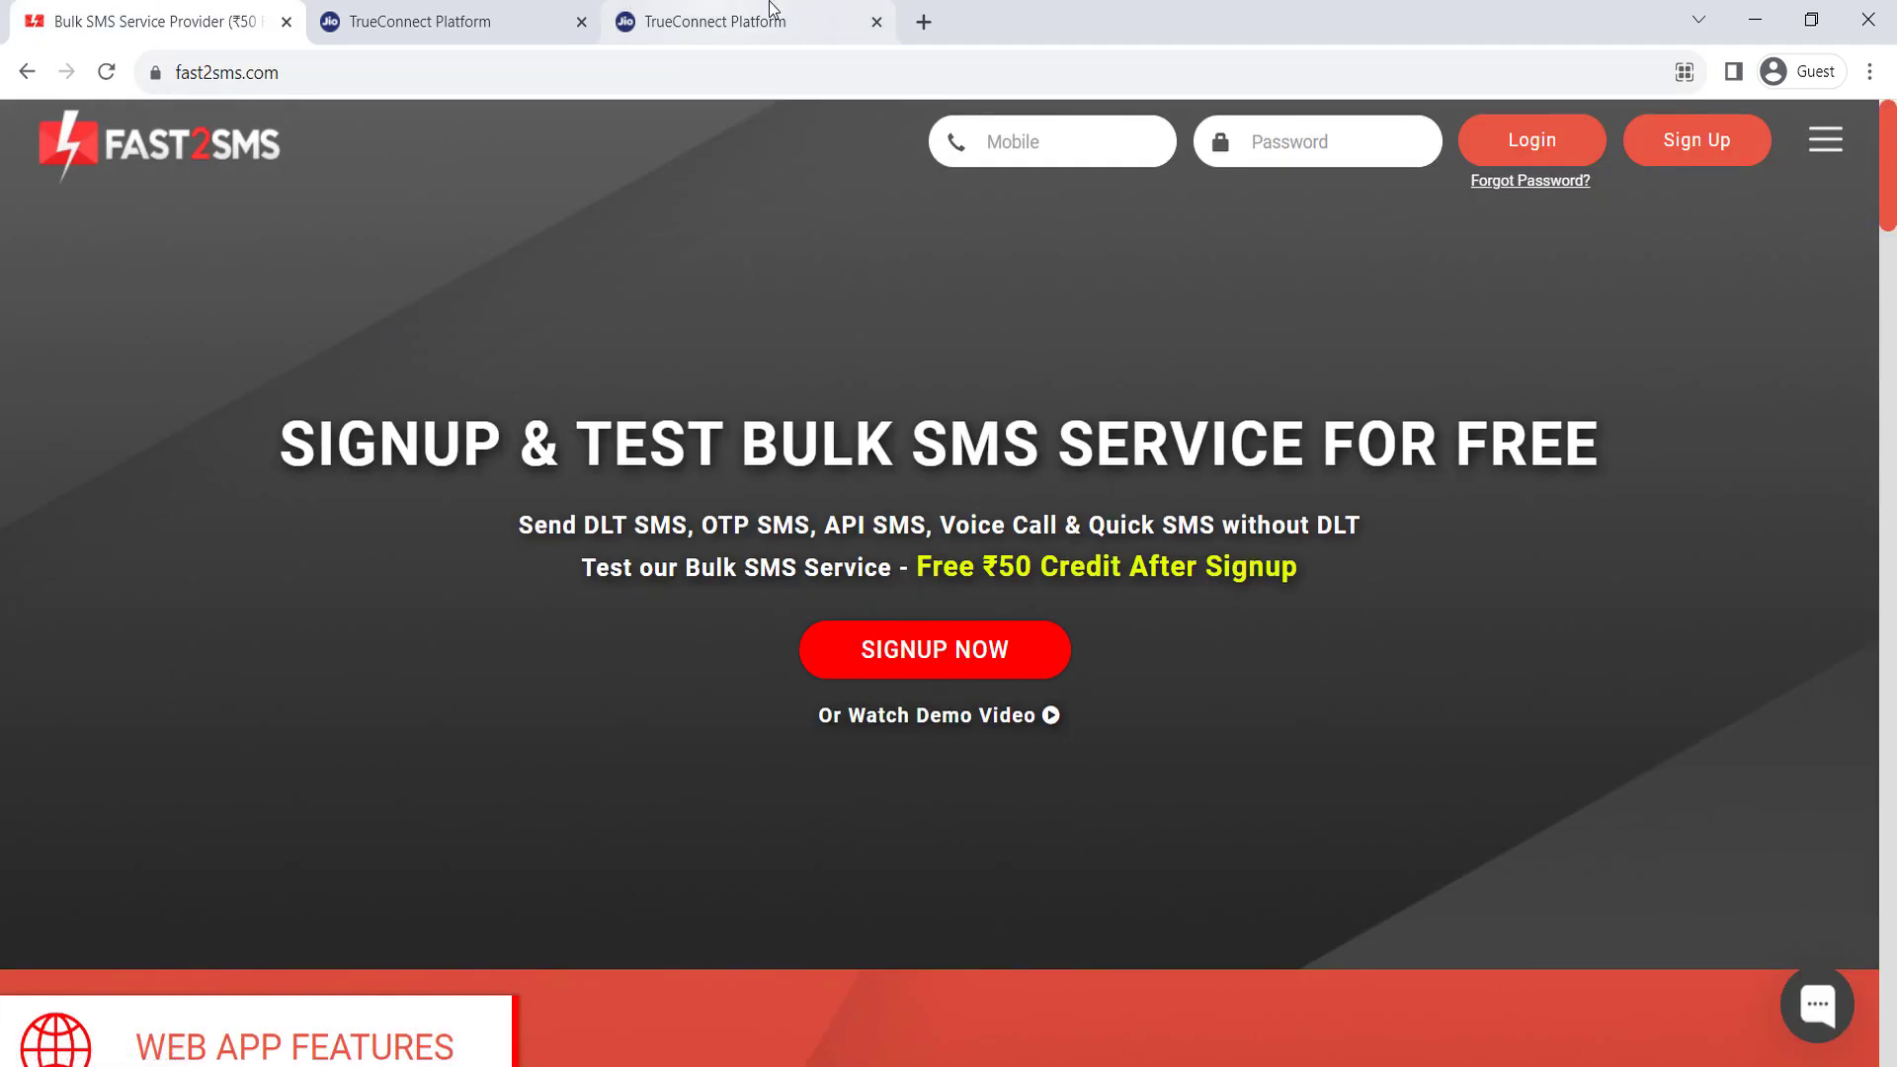
click(769, 14)
click(232, 691)
click(190, 628)
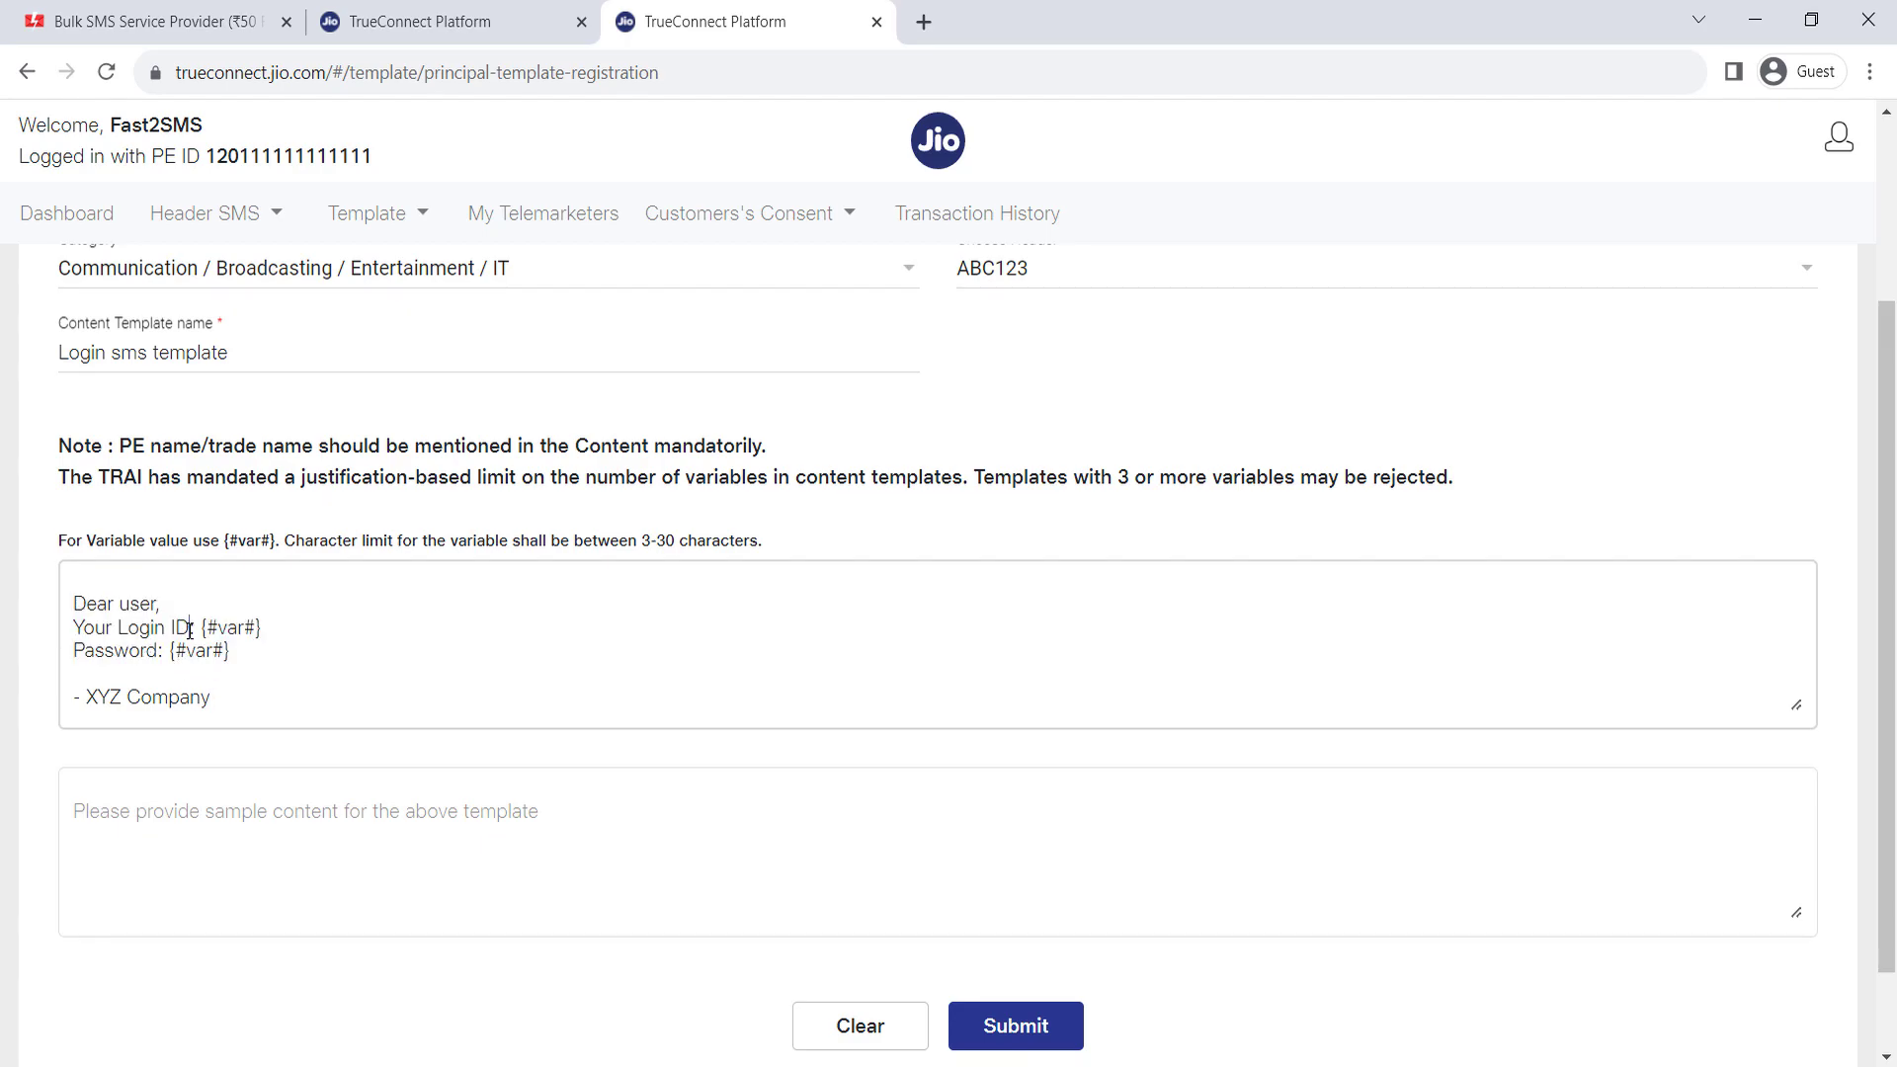
key(ctrl+a)
key(ctrl+v)
drag(317, 766, 83, 760)
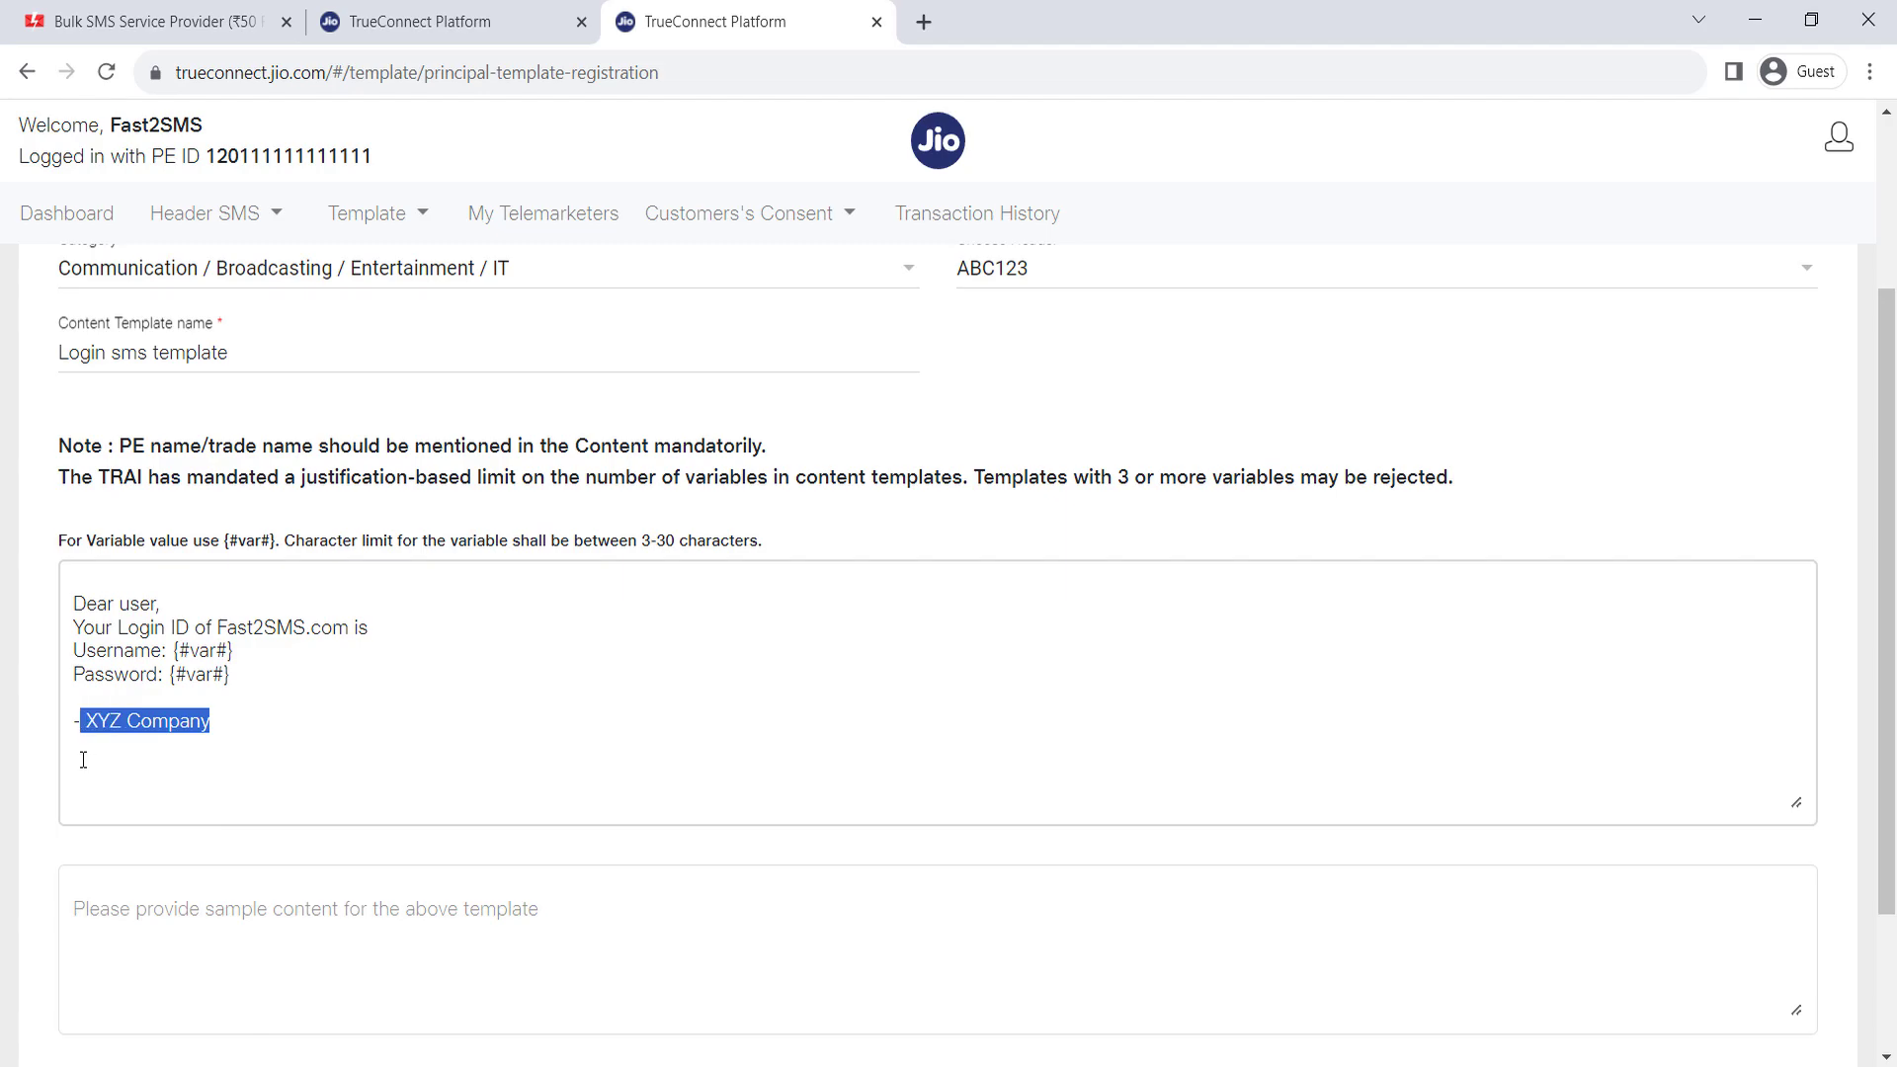
drag(216, 627, 351, 627)
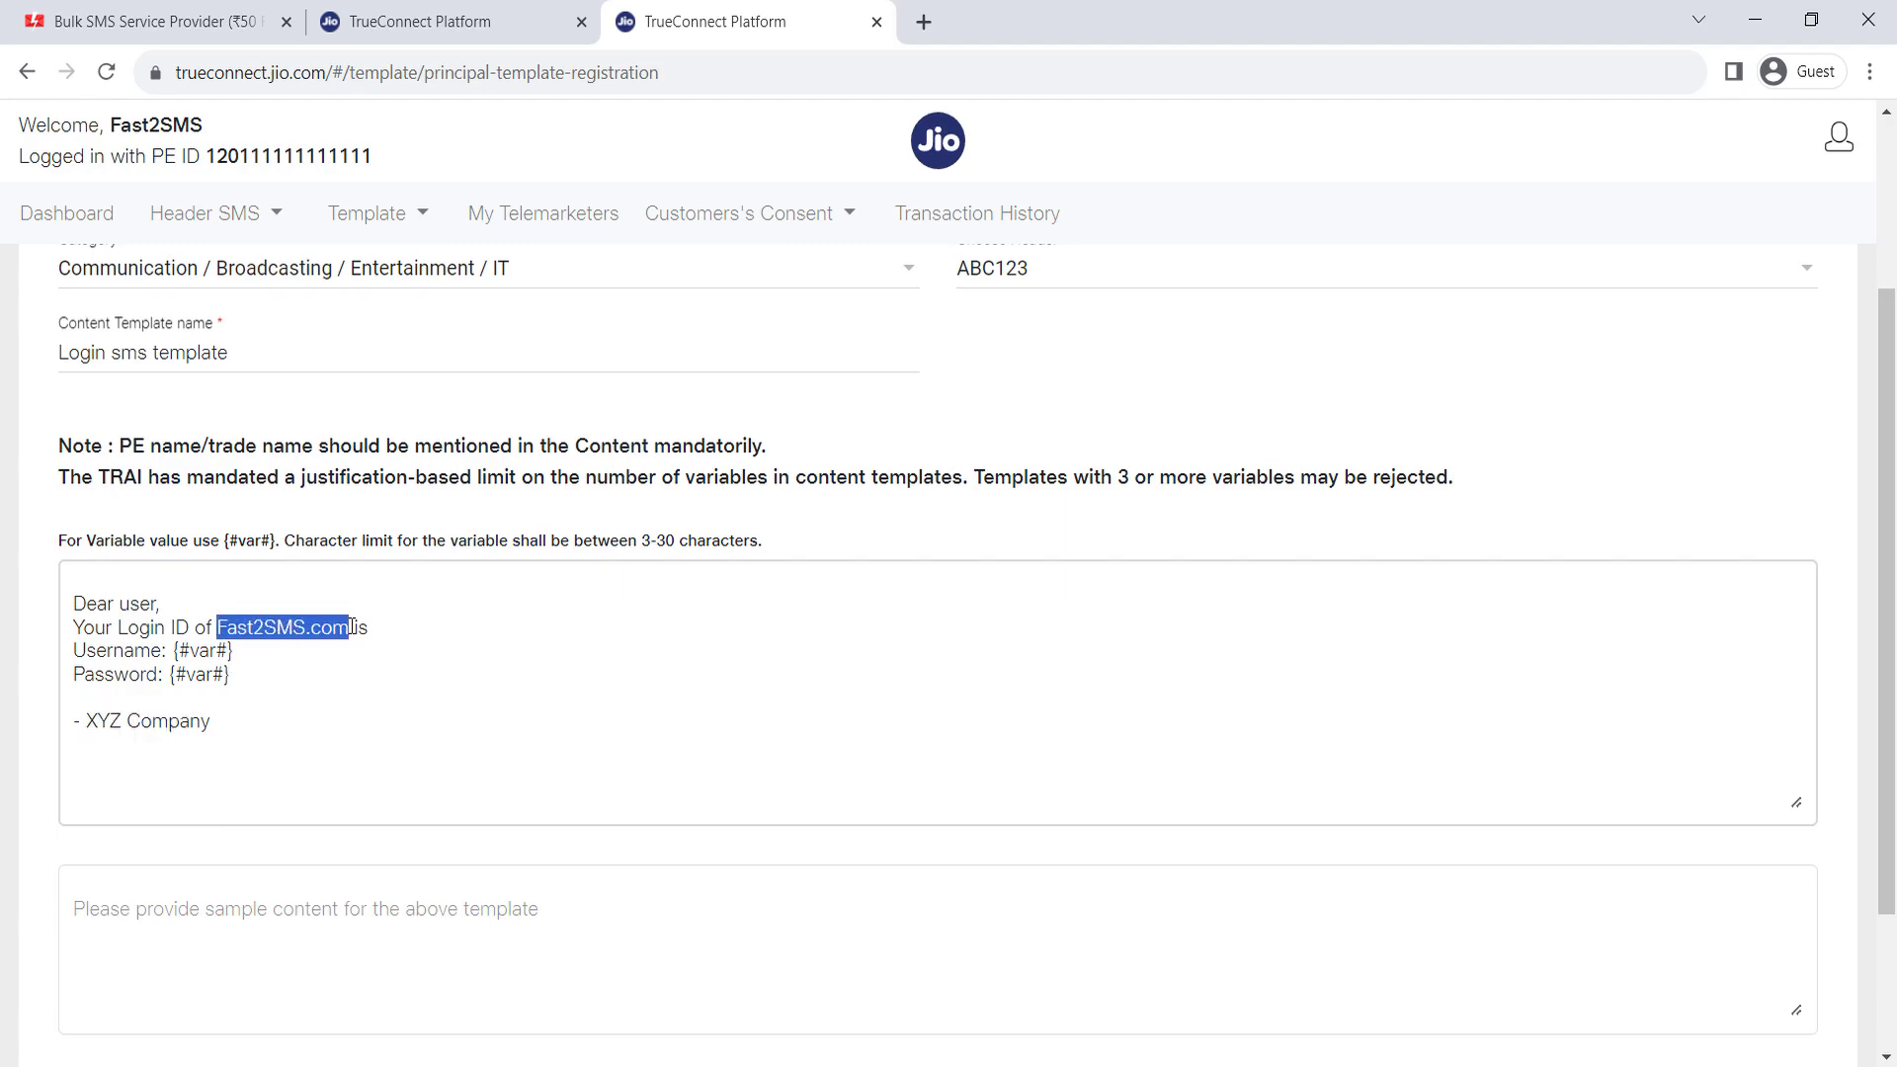
drag(229, 725, 81, 729)
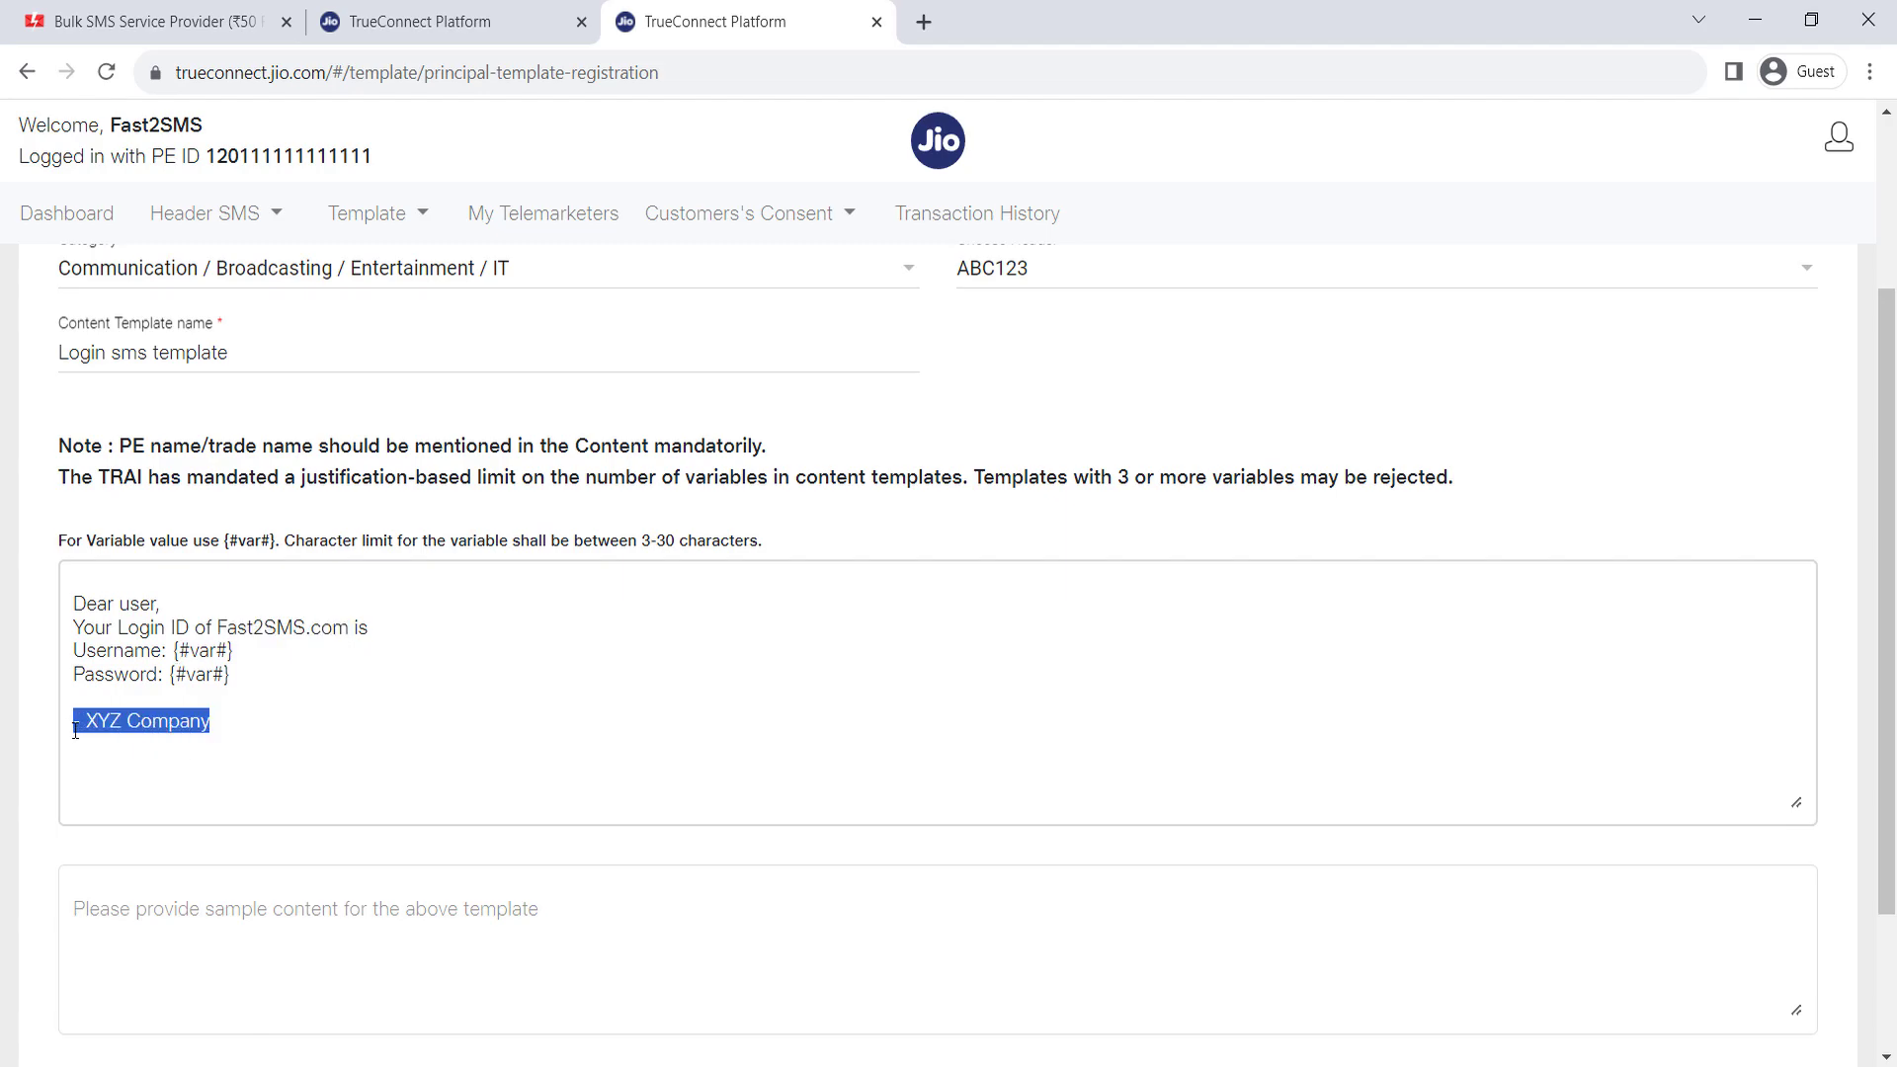
drag(275, 732, 71, 630)
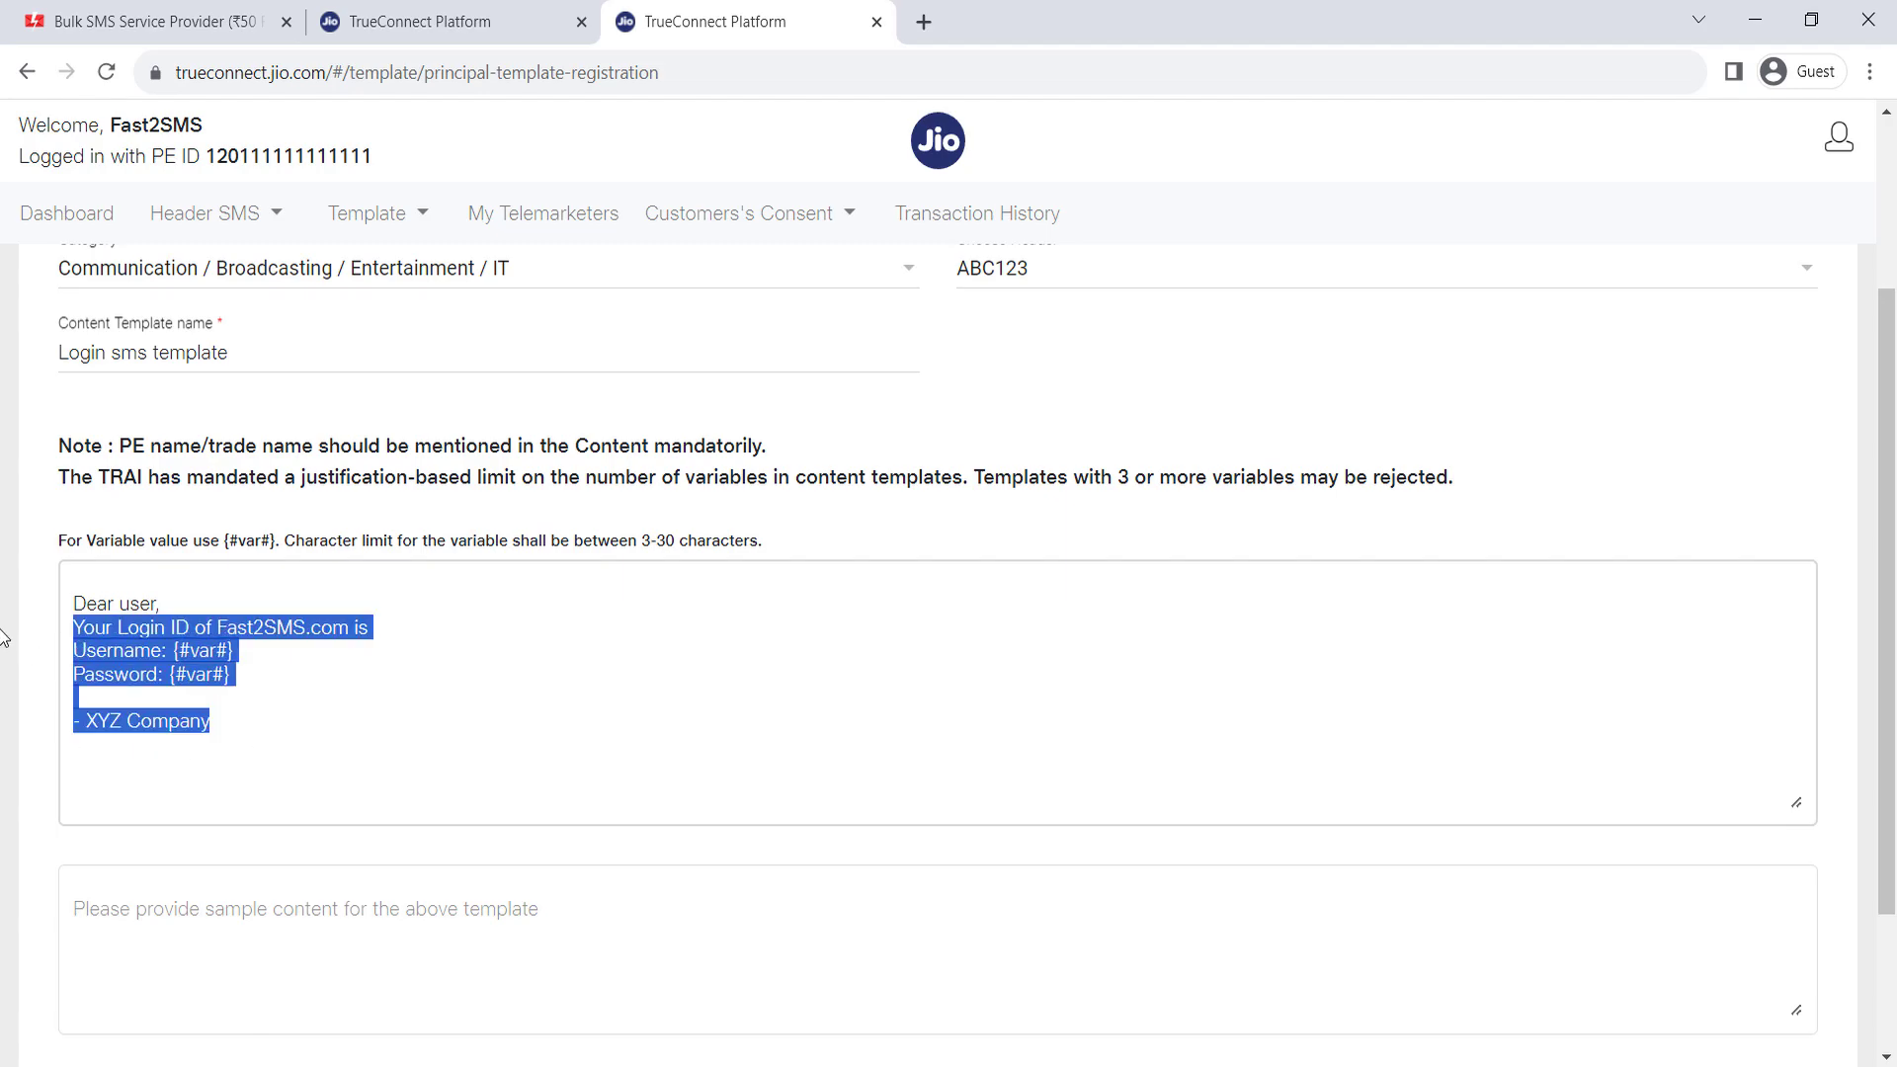
- Check the company signature, the Fast2SMS.com name and both {#var#} placeholders in the template content against the variable character limit
triple_click(141, 715)
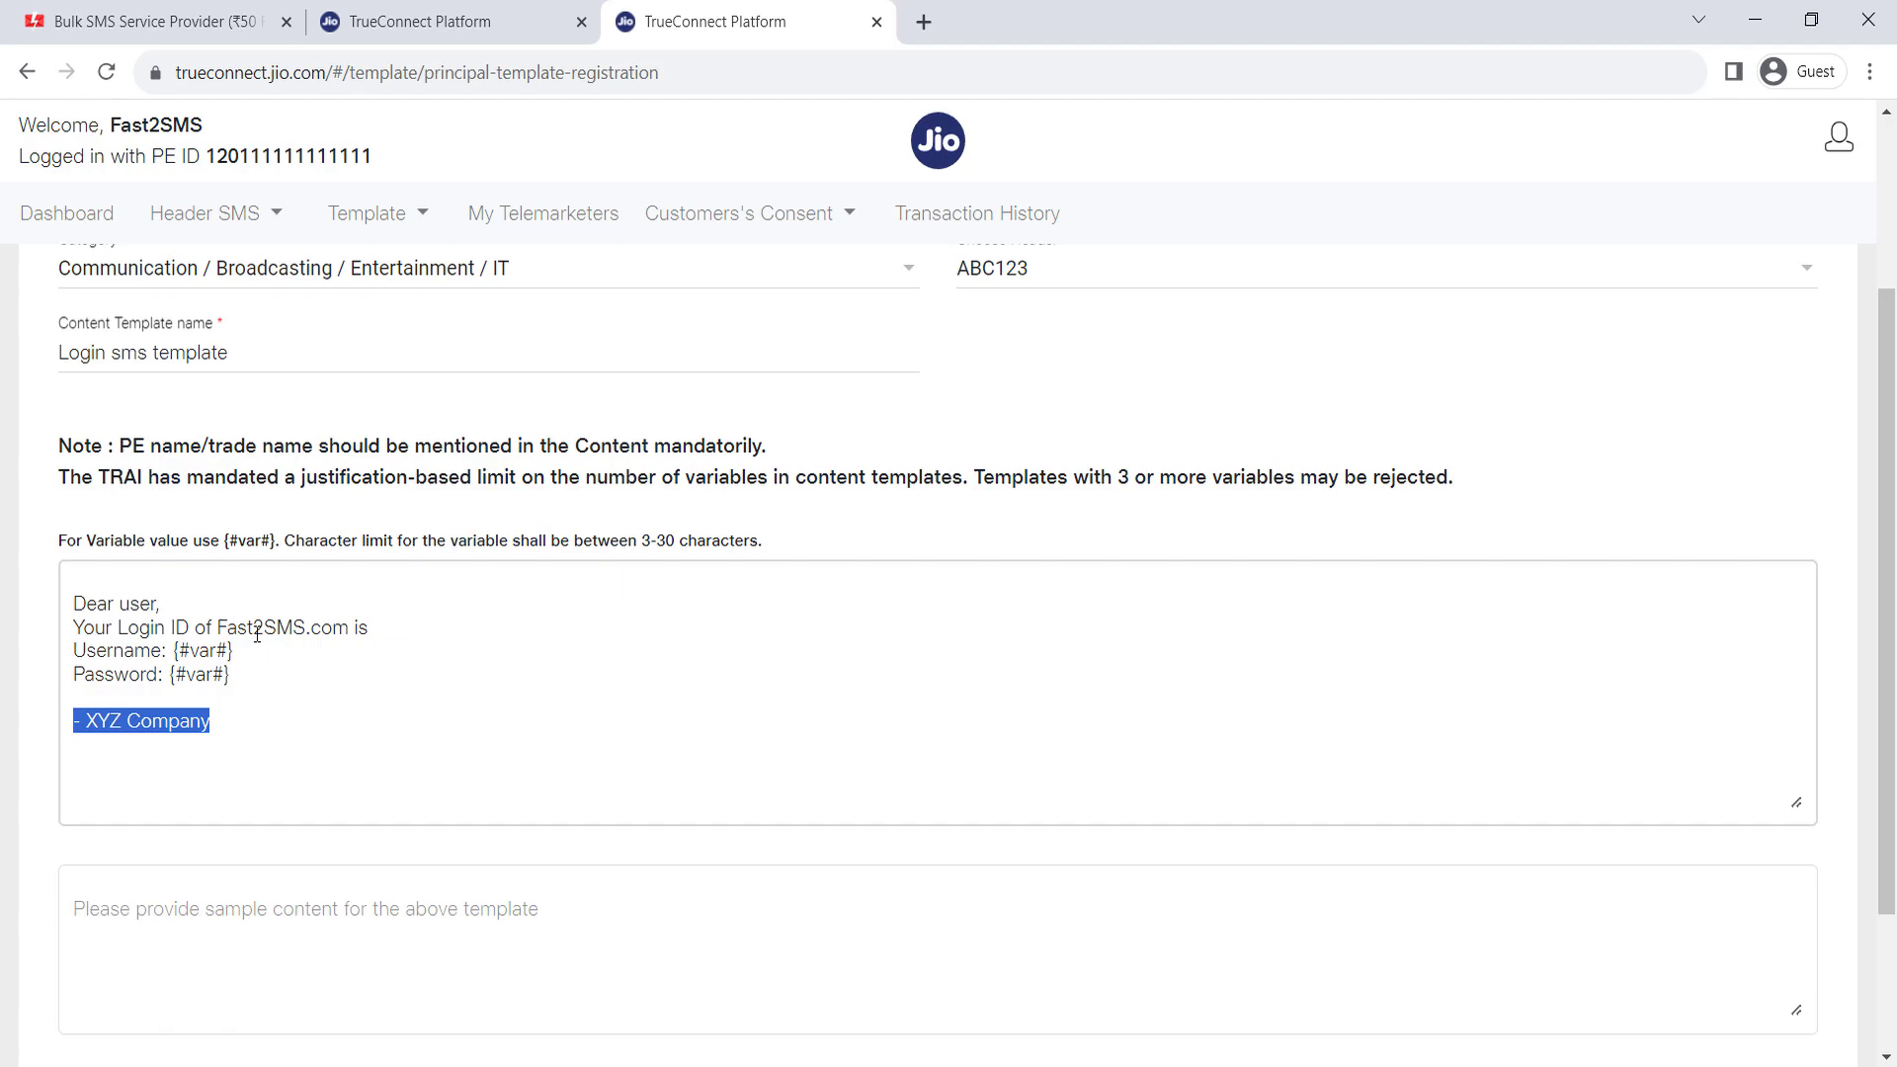
drag(218, 629, 346, 628)
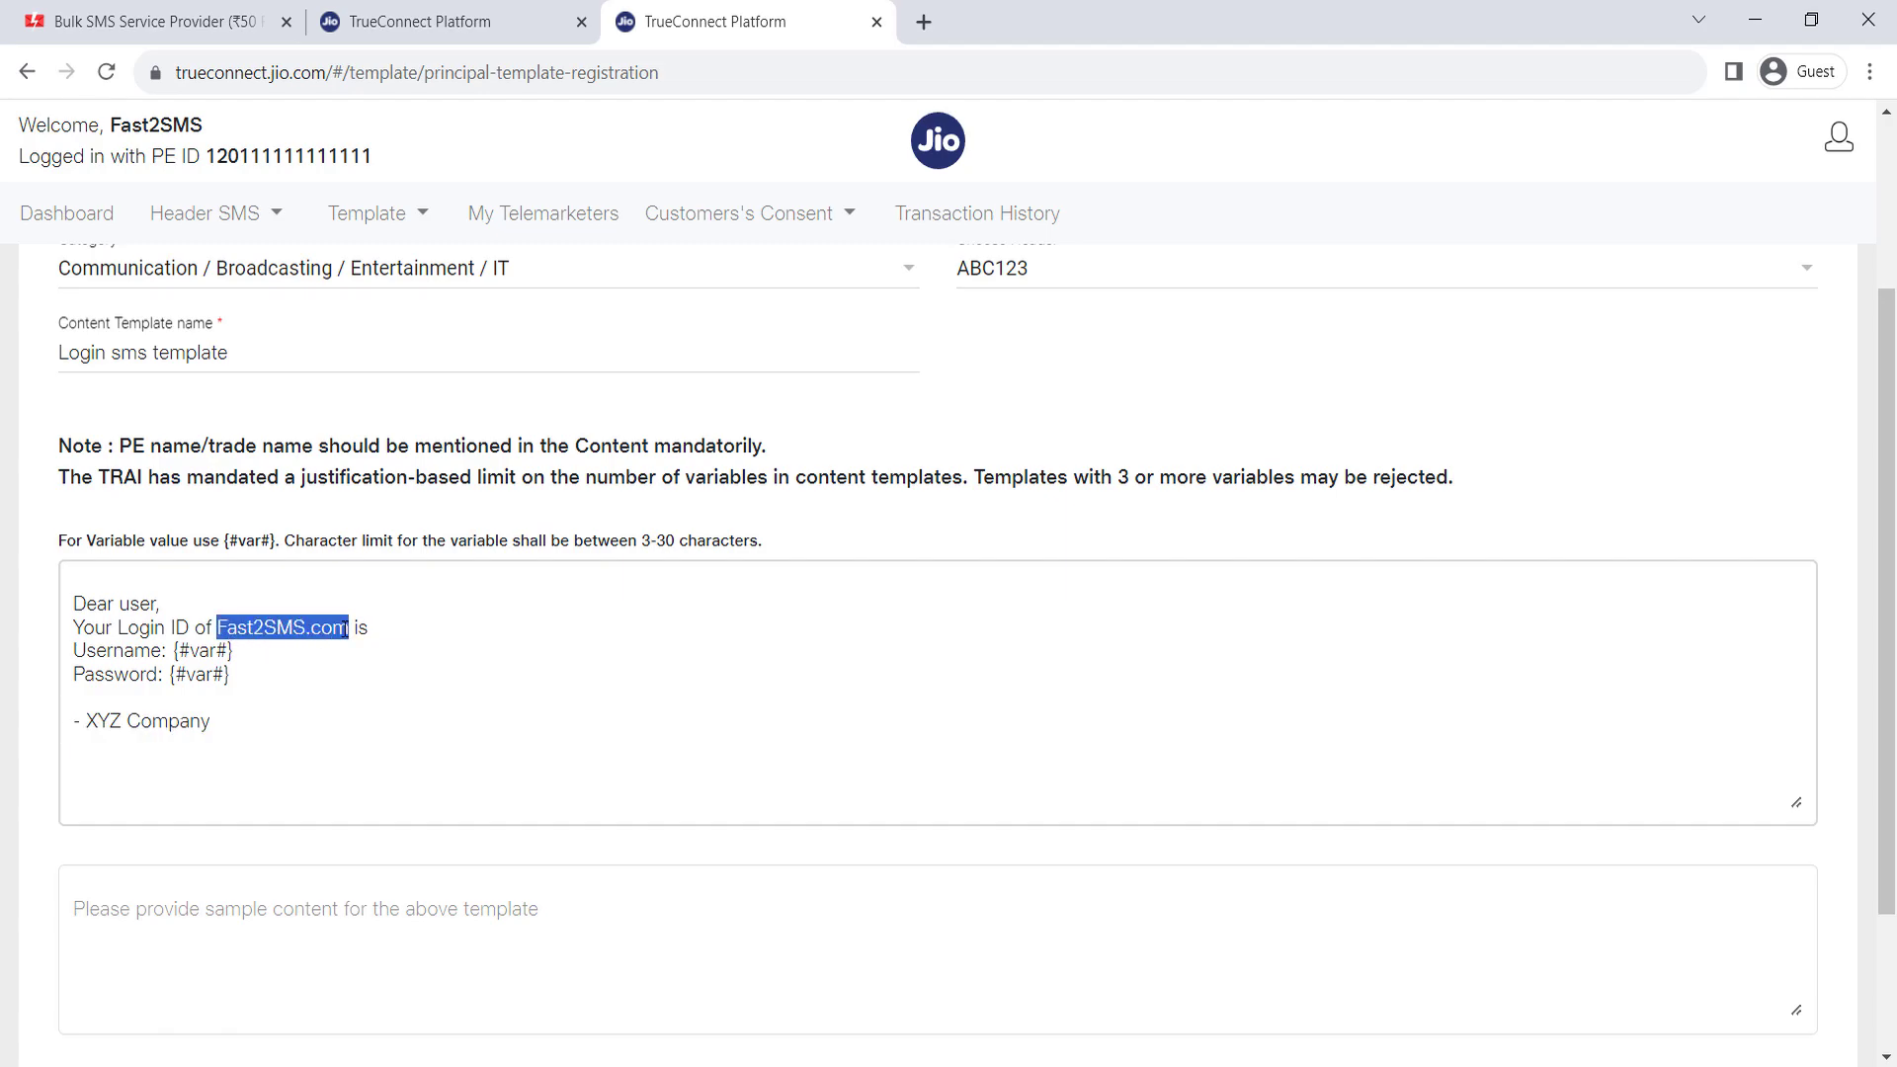
drag(231, 675, 172, 666)
click(179, 657)
double_click(665, 543)
click(296, 669)
scroll(293, 667, up, 1)
scroll(292, 667, down, 1)
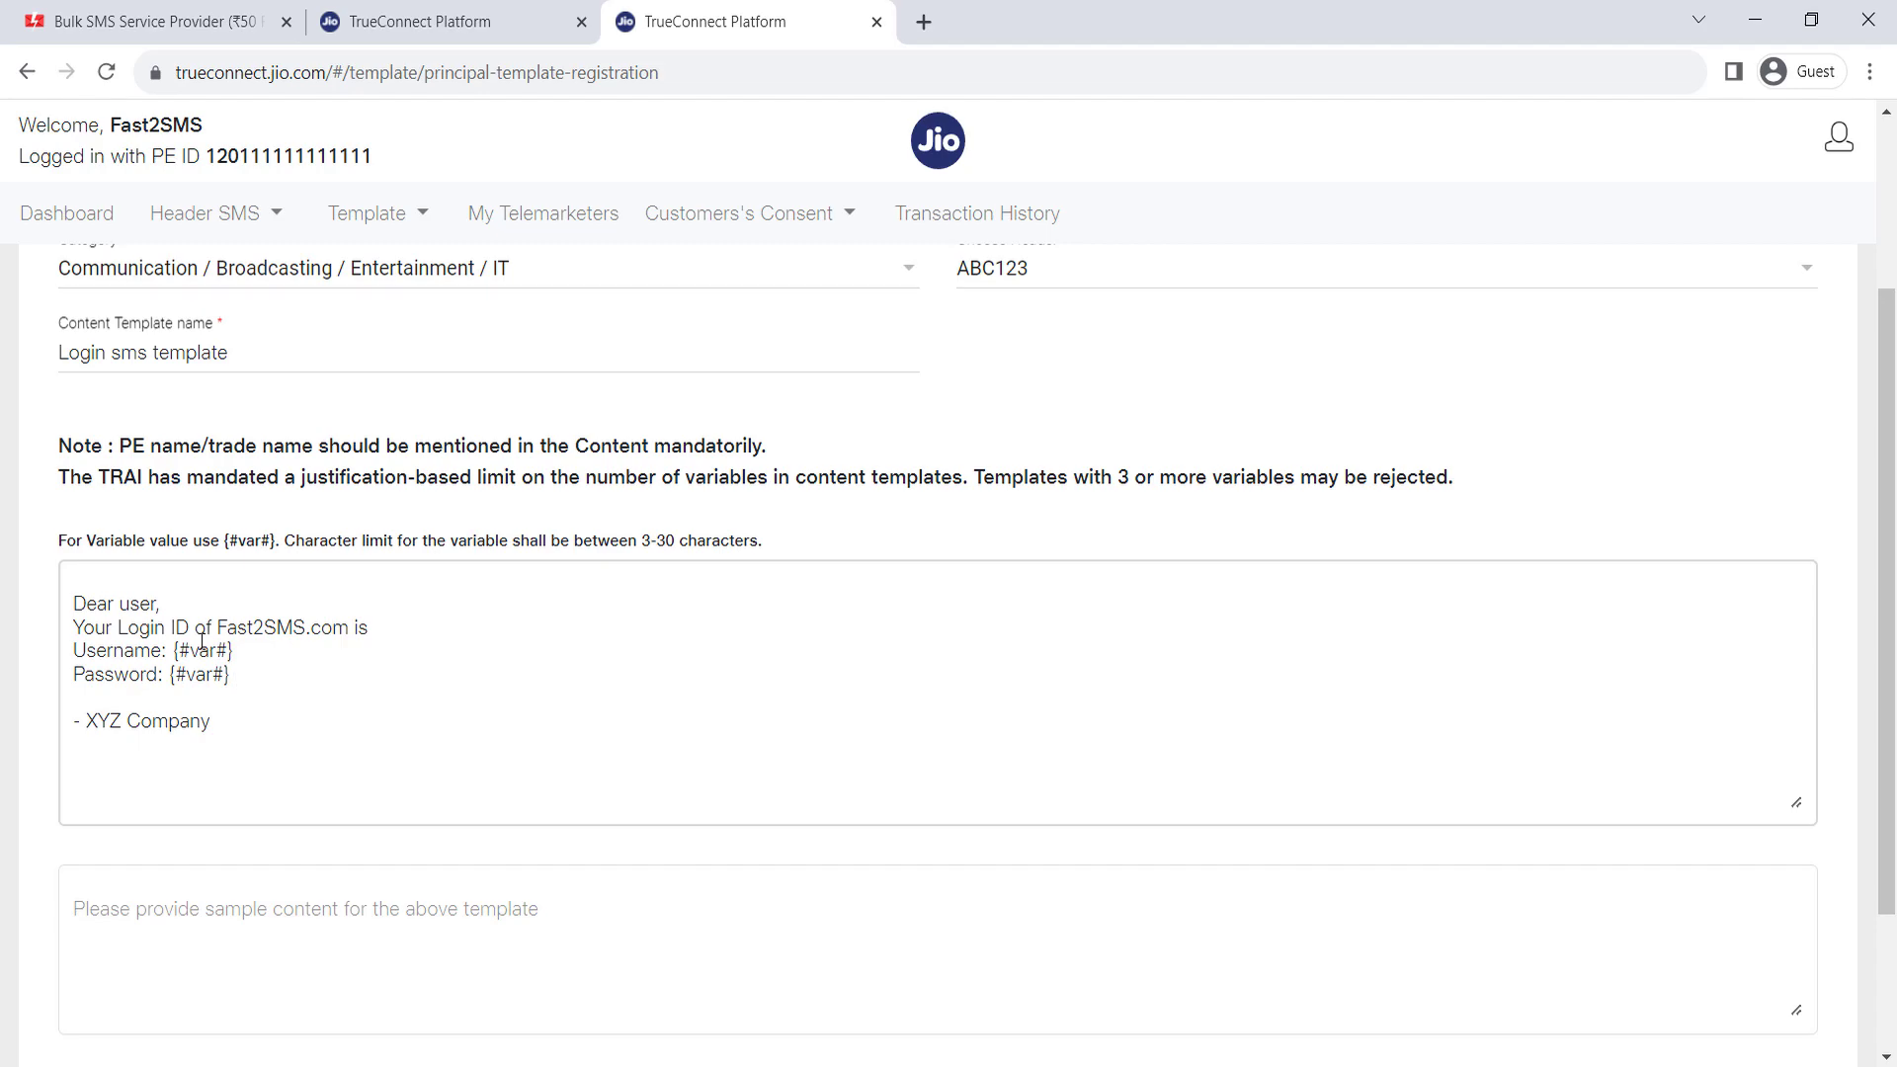
- Review the full template message and its username variable, and take a look at the Fast2SMS homepage
drag(174, 651, 239, 653)
drag(258, 754, 52, 608)
click(141, 8)
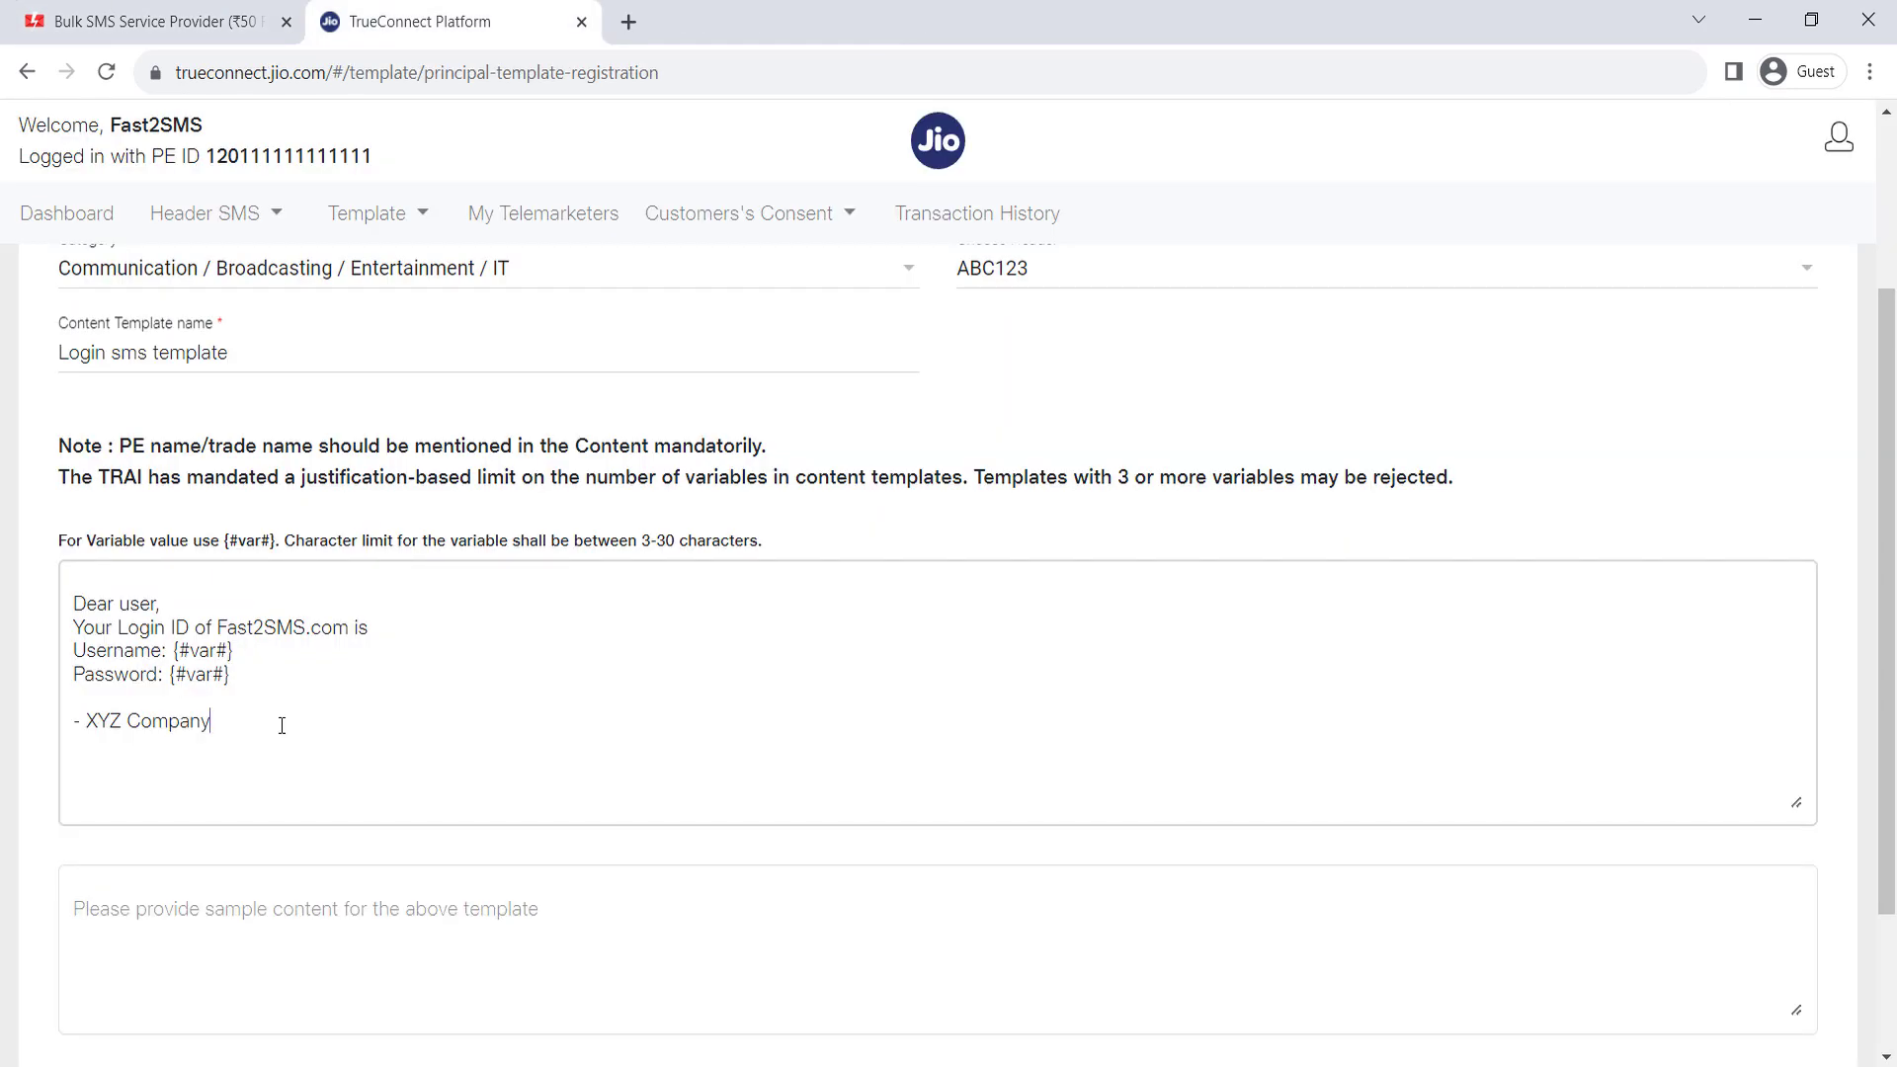
drag(309, 721, 6, 601)
click(375, 718)
drag(173, 650, 232, 650)
click(148, 21)
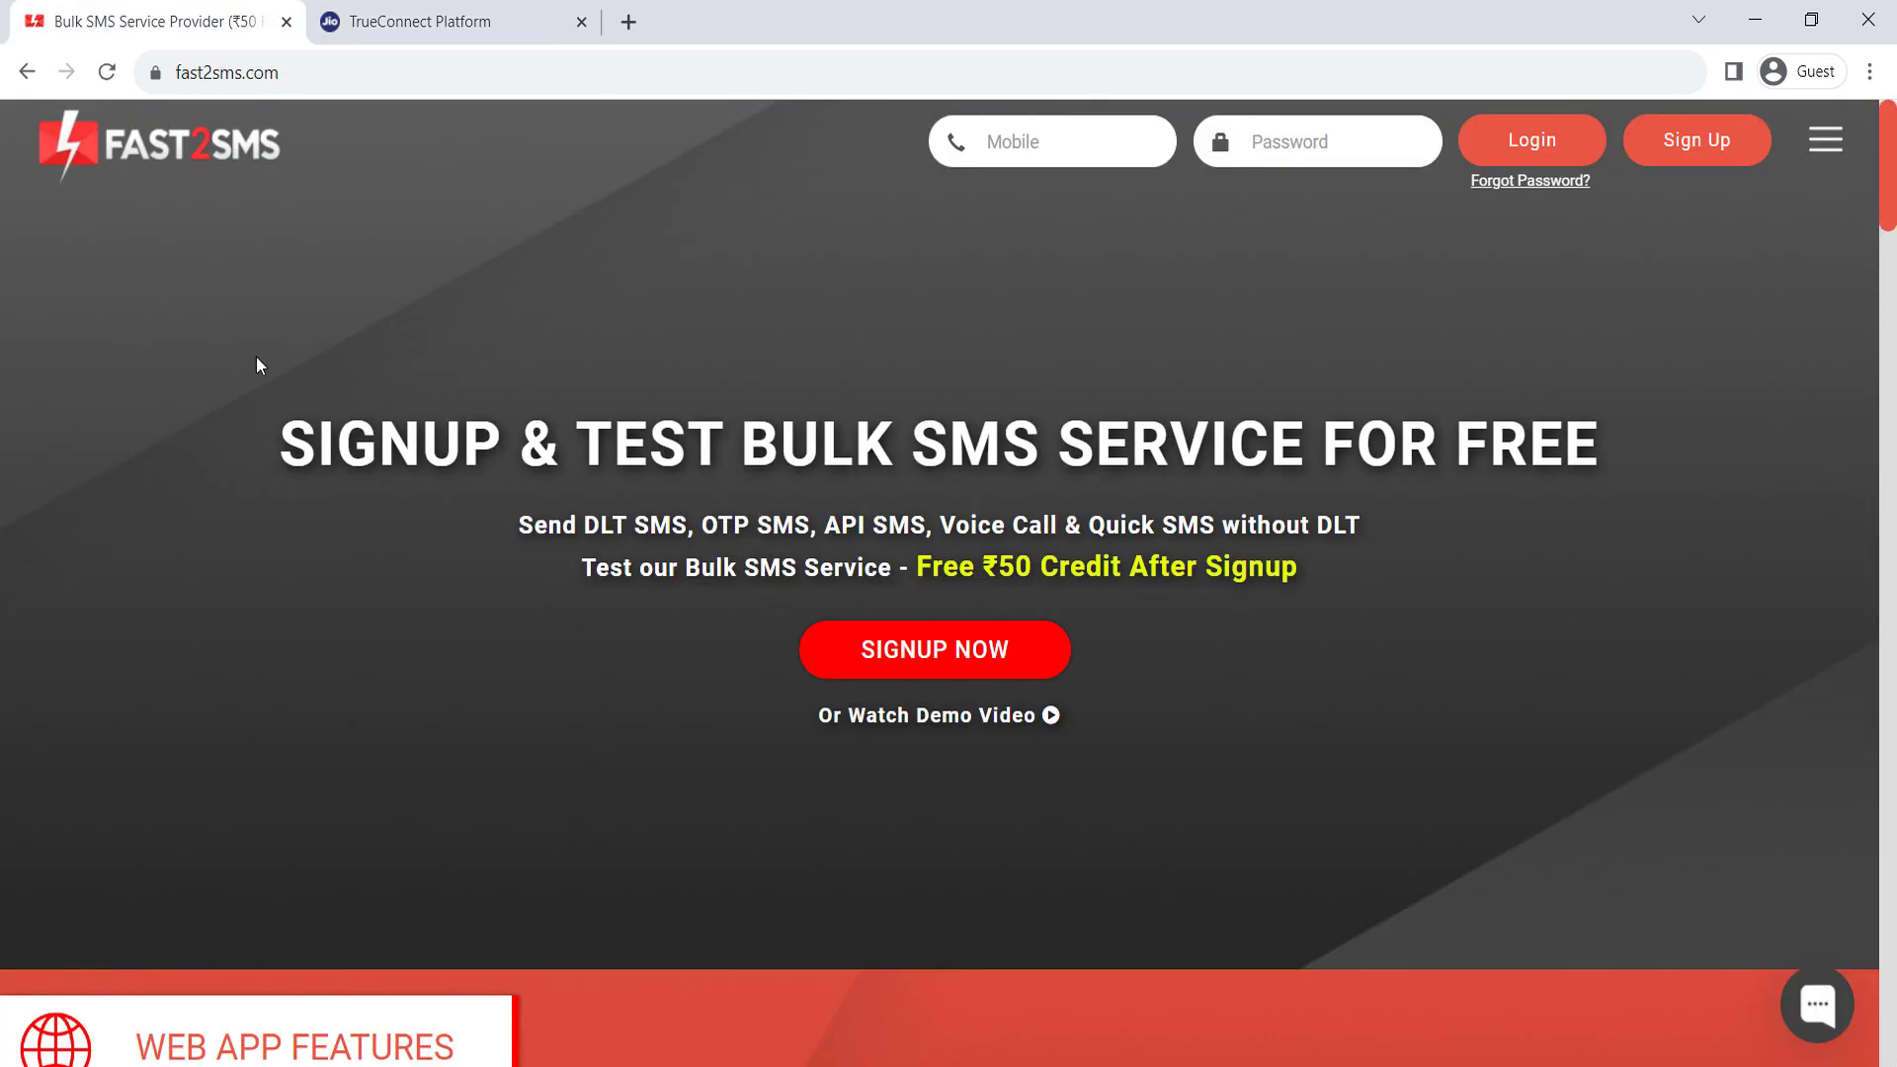
click(418, 13)
- Compare the username and password variables with the 3-30 character limit note above the template content
scroll(297, 770, down, 2)
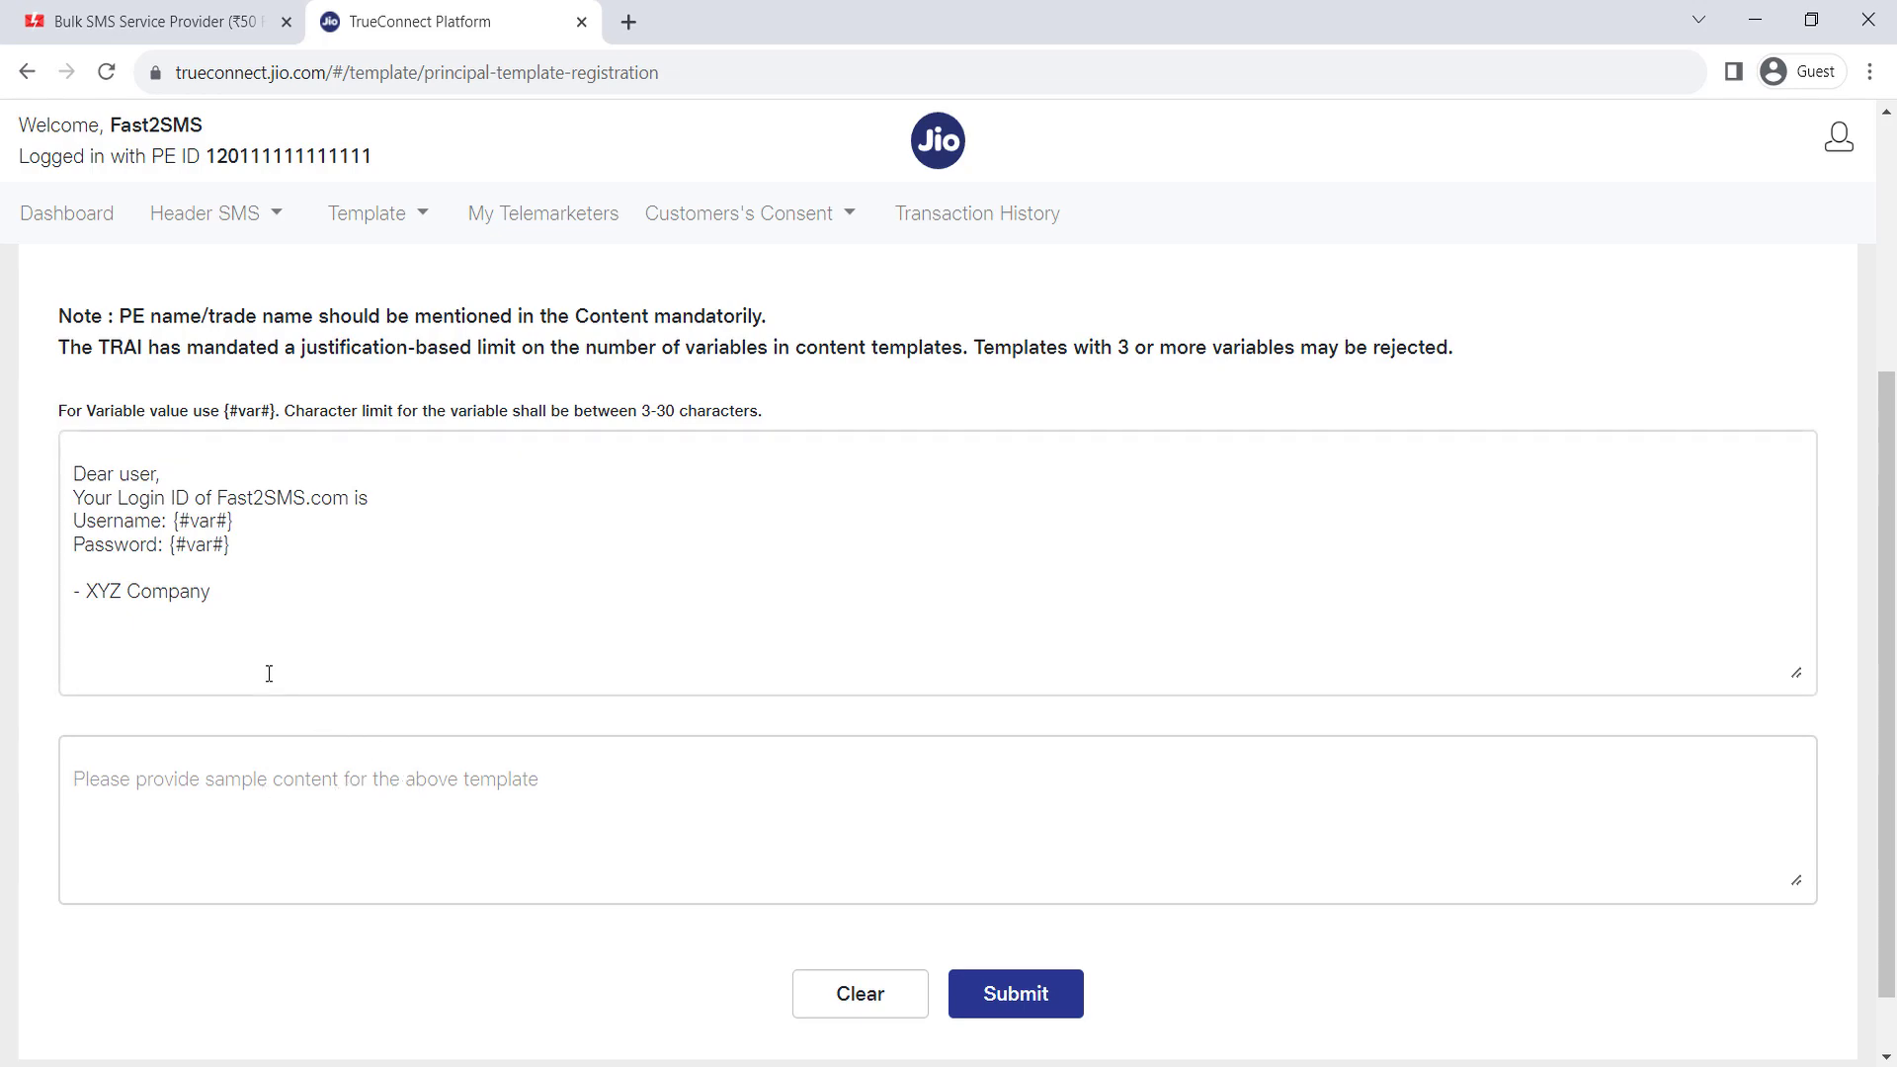
drag(174, 521, 239, 525)
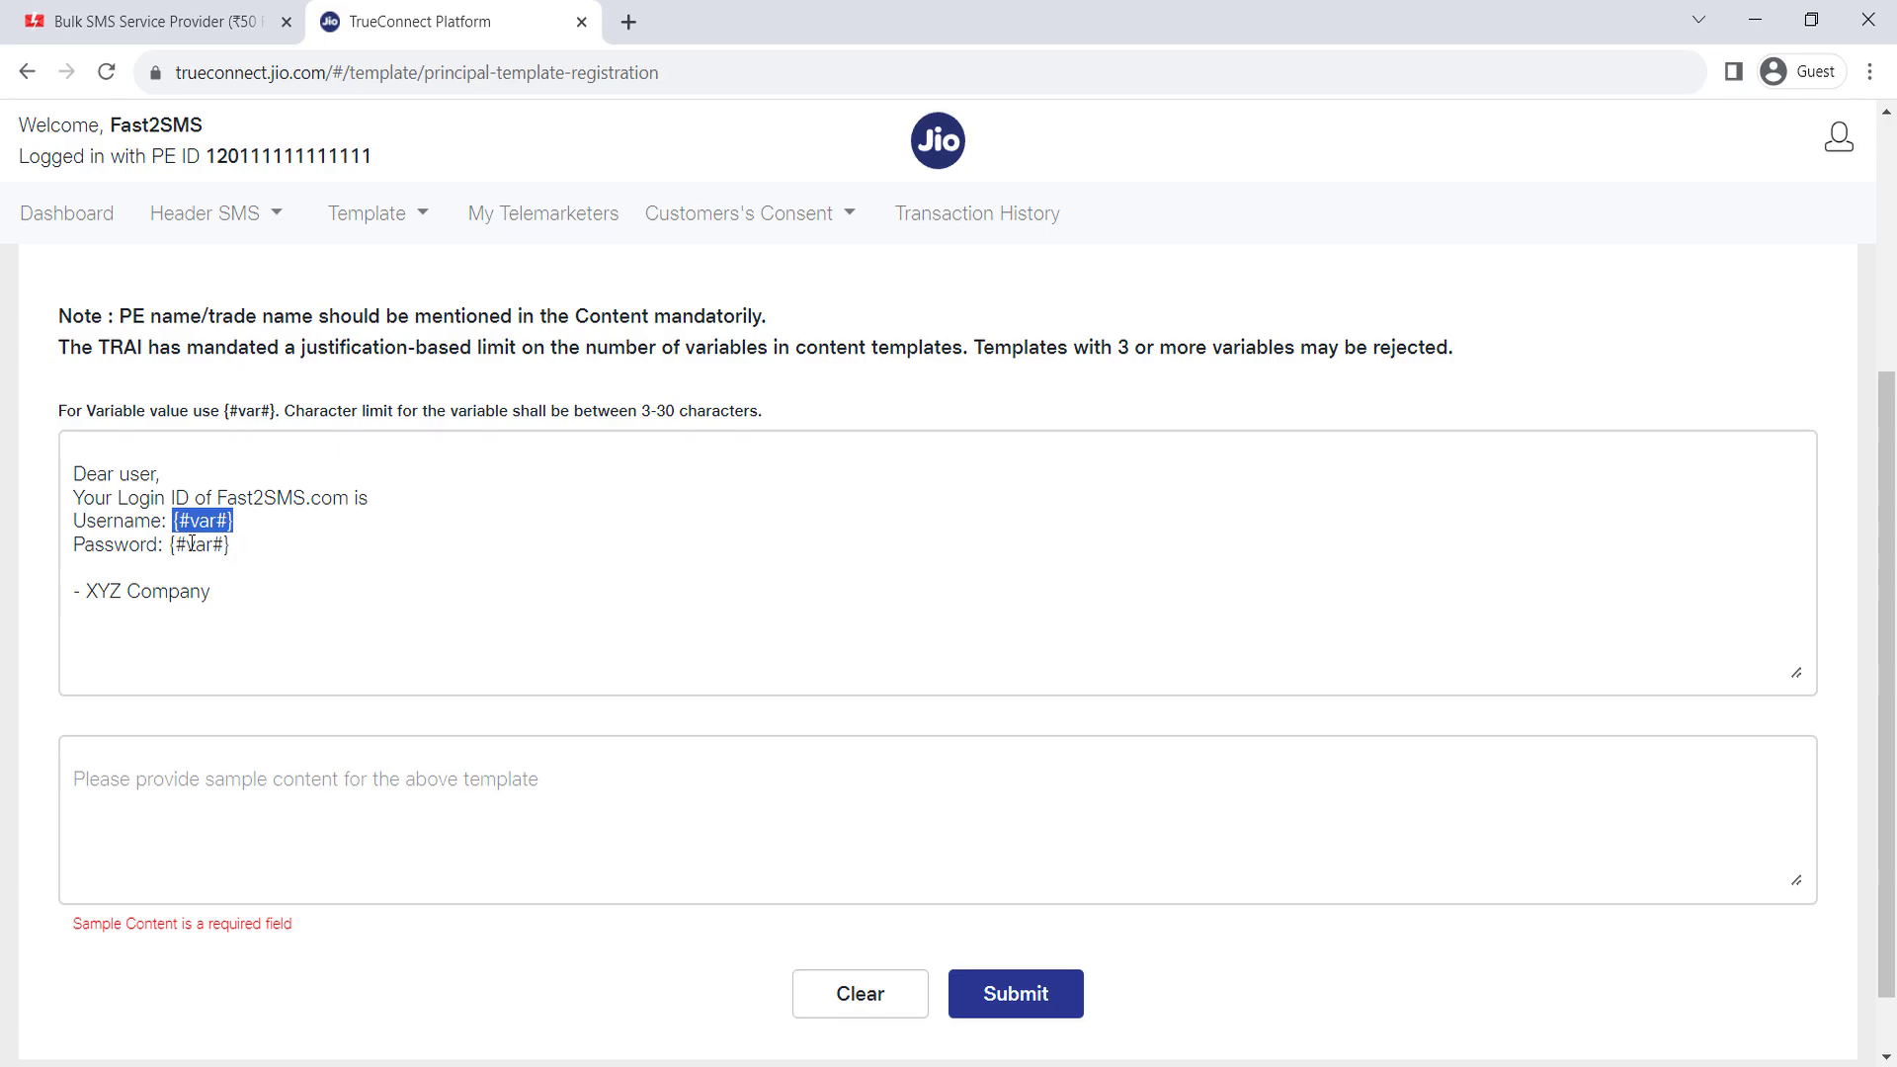
click(249, 542)
mouse_move(234, 521)
mouse_down()
mouse_move(170, 522)
mouse_move(239, 520)
mouse_up()
drag(658, 411, 761, 413)
- Copy the template content into the sample content and replace its variables with a sample e-mail username and a sample password
drag(250, 593, 61, 482)
key(ctrl+c)
click(210, 803)
key(ctrl+v)
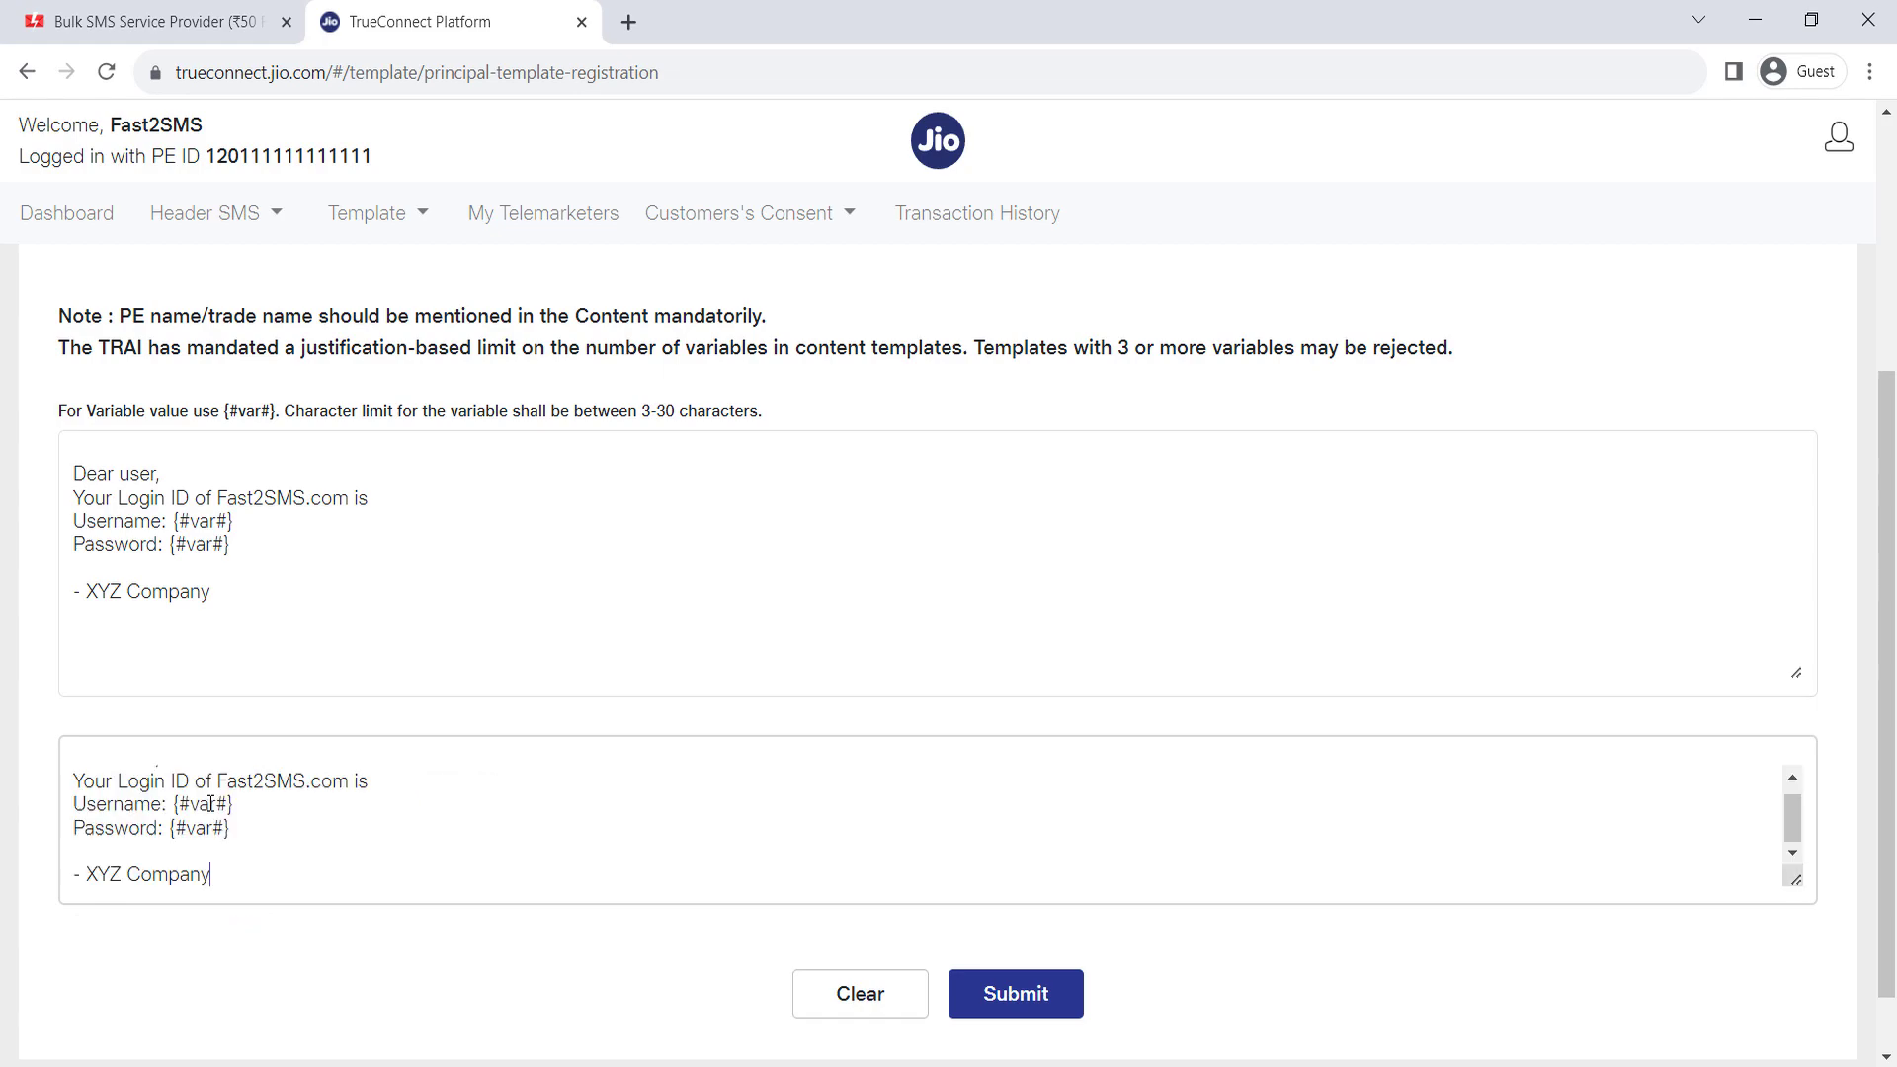
drag(176, 803, 254, 803)
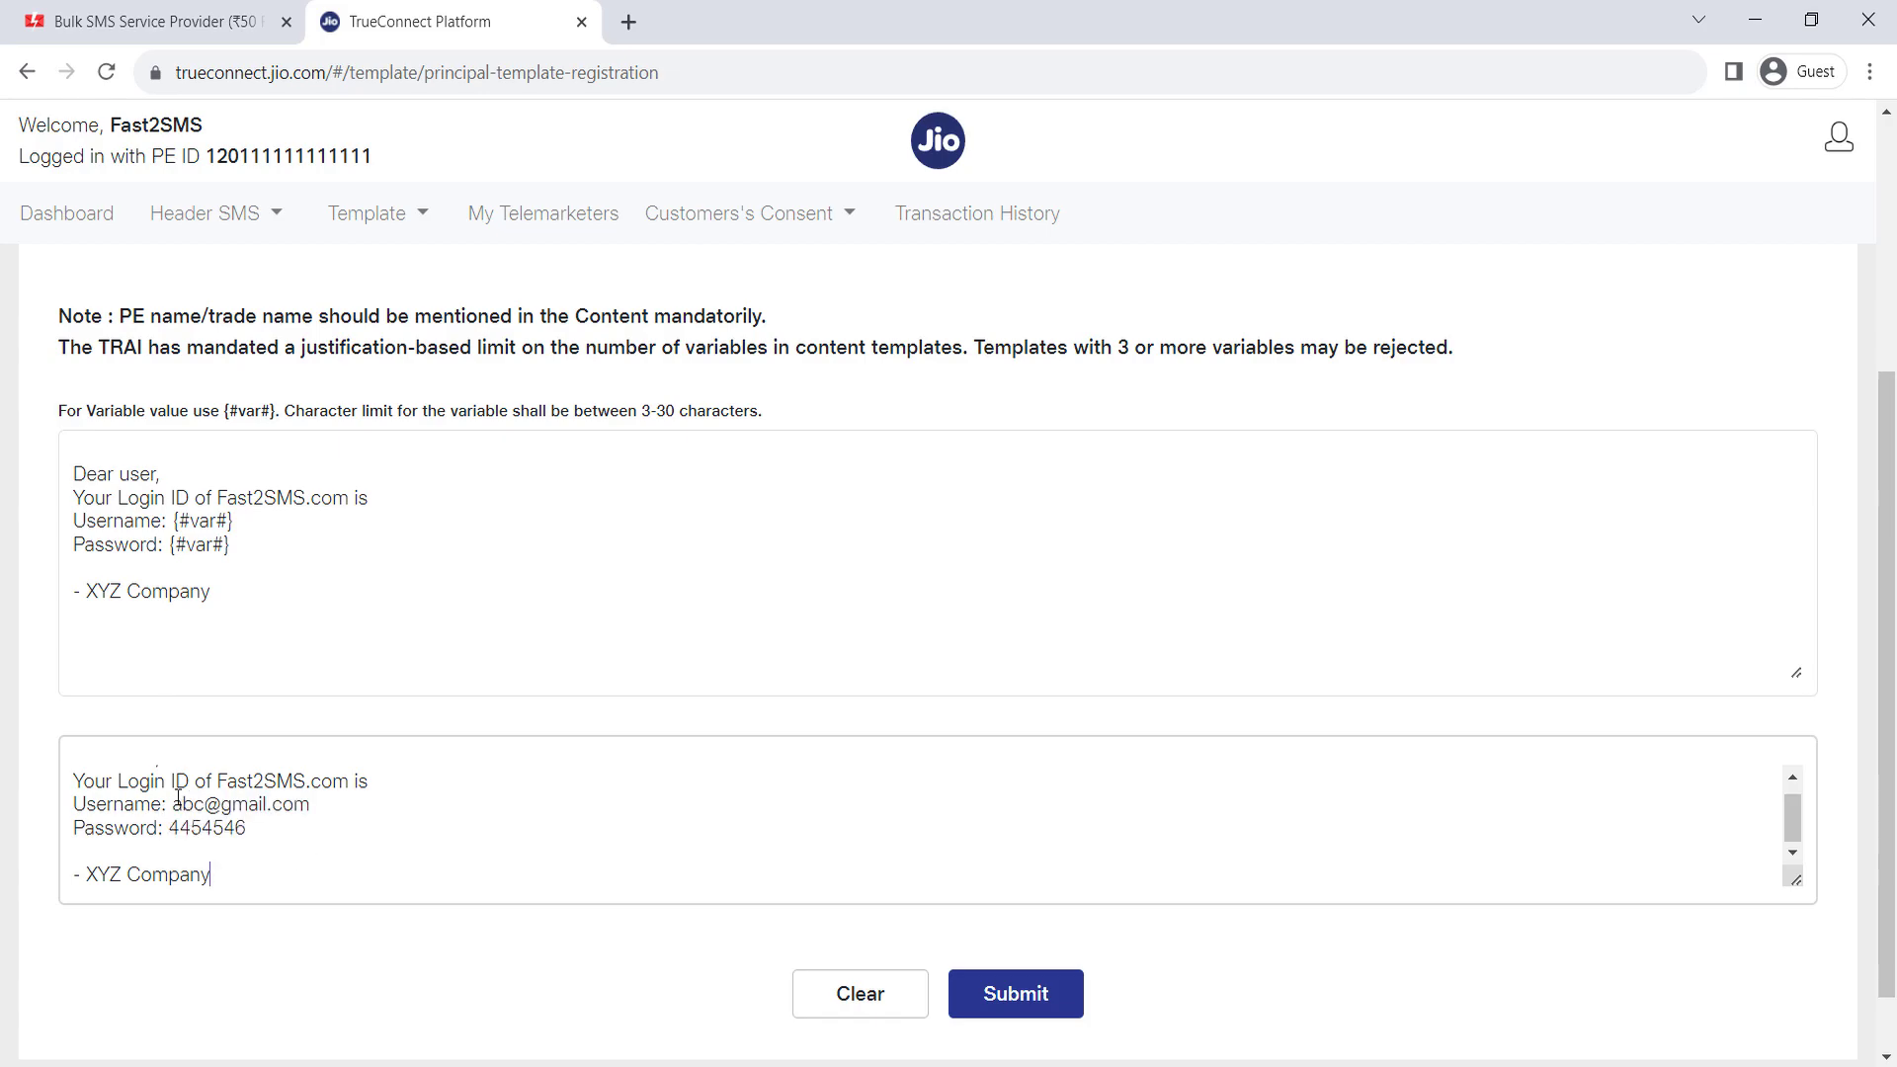
- Compare the username and password values in the sample content with the matching {#var#} placeholders in the template content
drag(172, 803, 334, 807)
drag(169, 829, 39, 760)
drag(173, 520, 233, 545)
scroll(296, 856, down, 1)
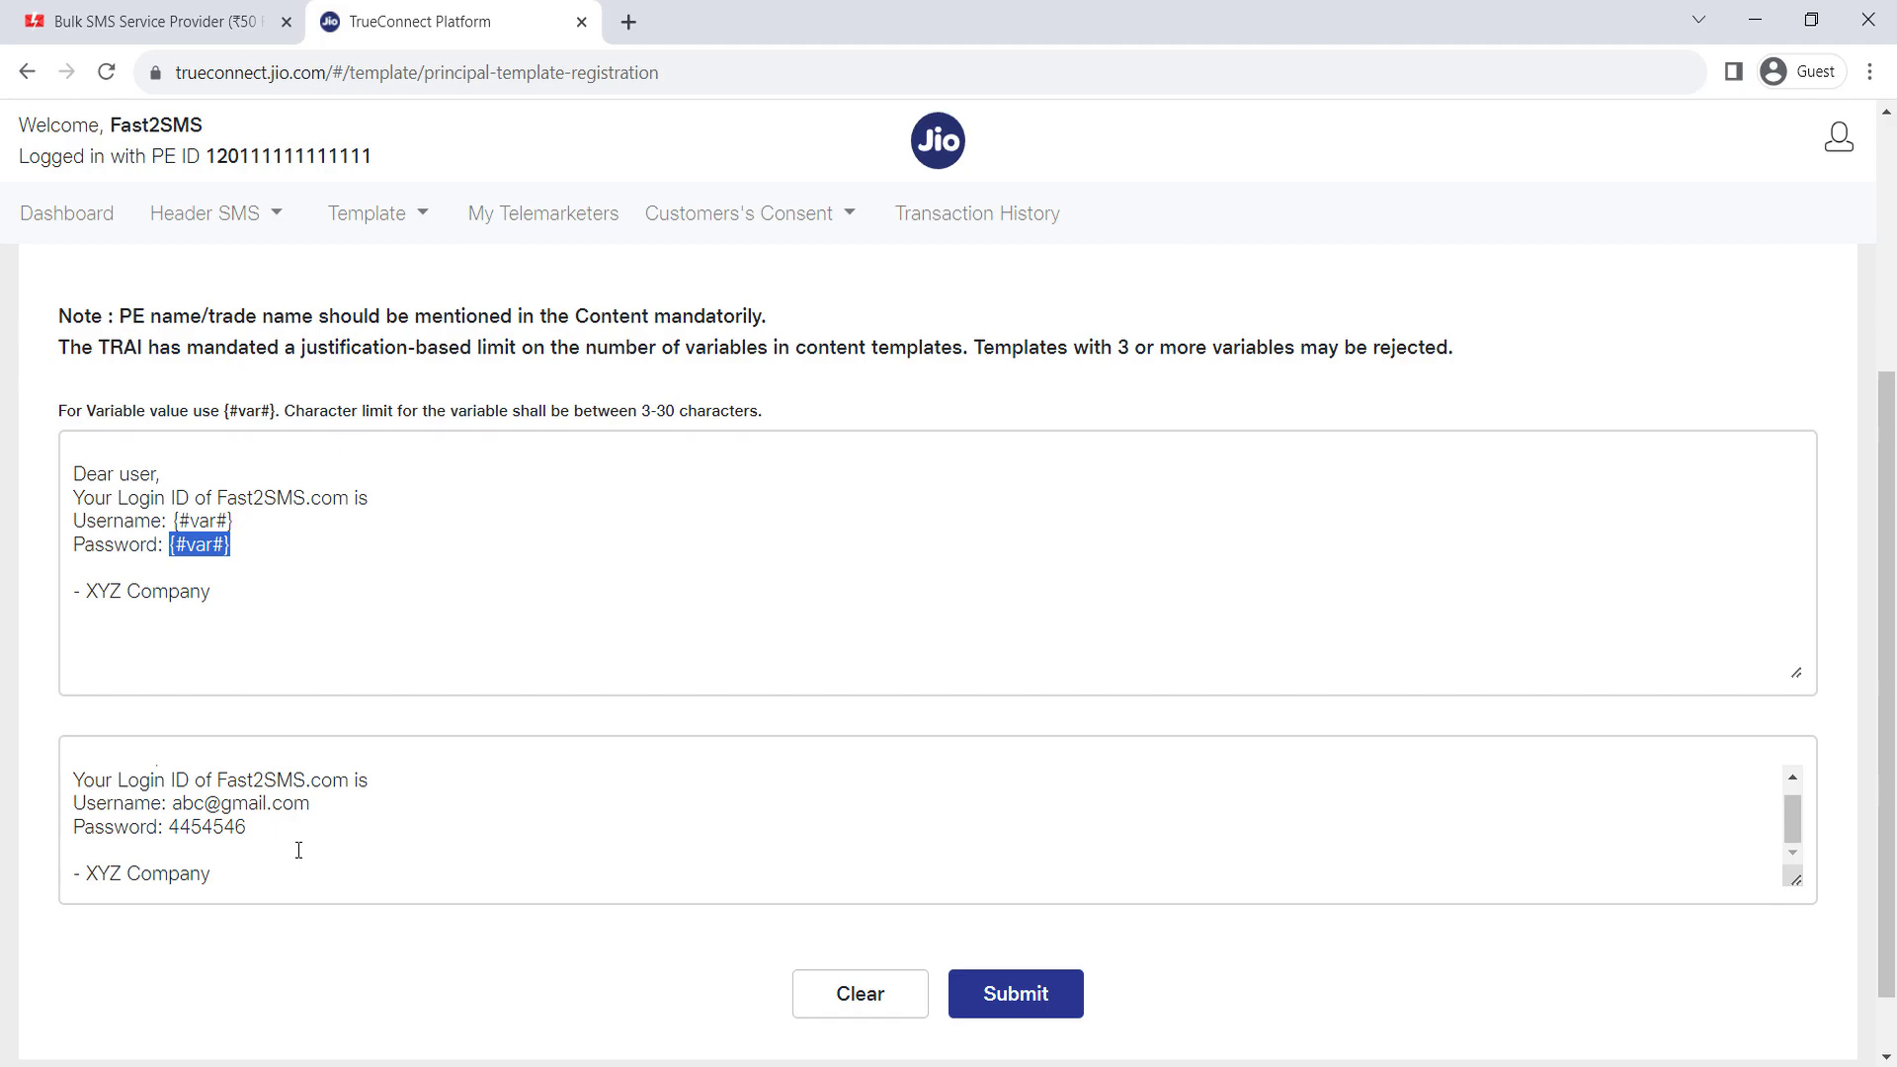
click(299, 849)
click(454, 632)
- Review the completed registration form from the template type down to the sample content
scroll(454, 632, up, 4)
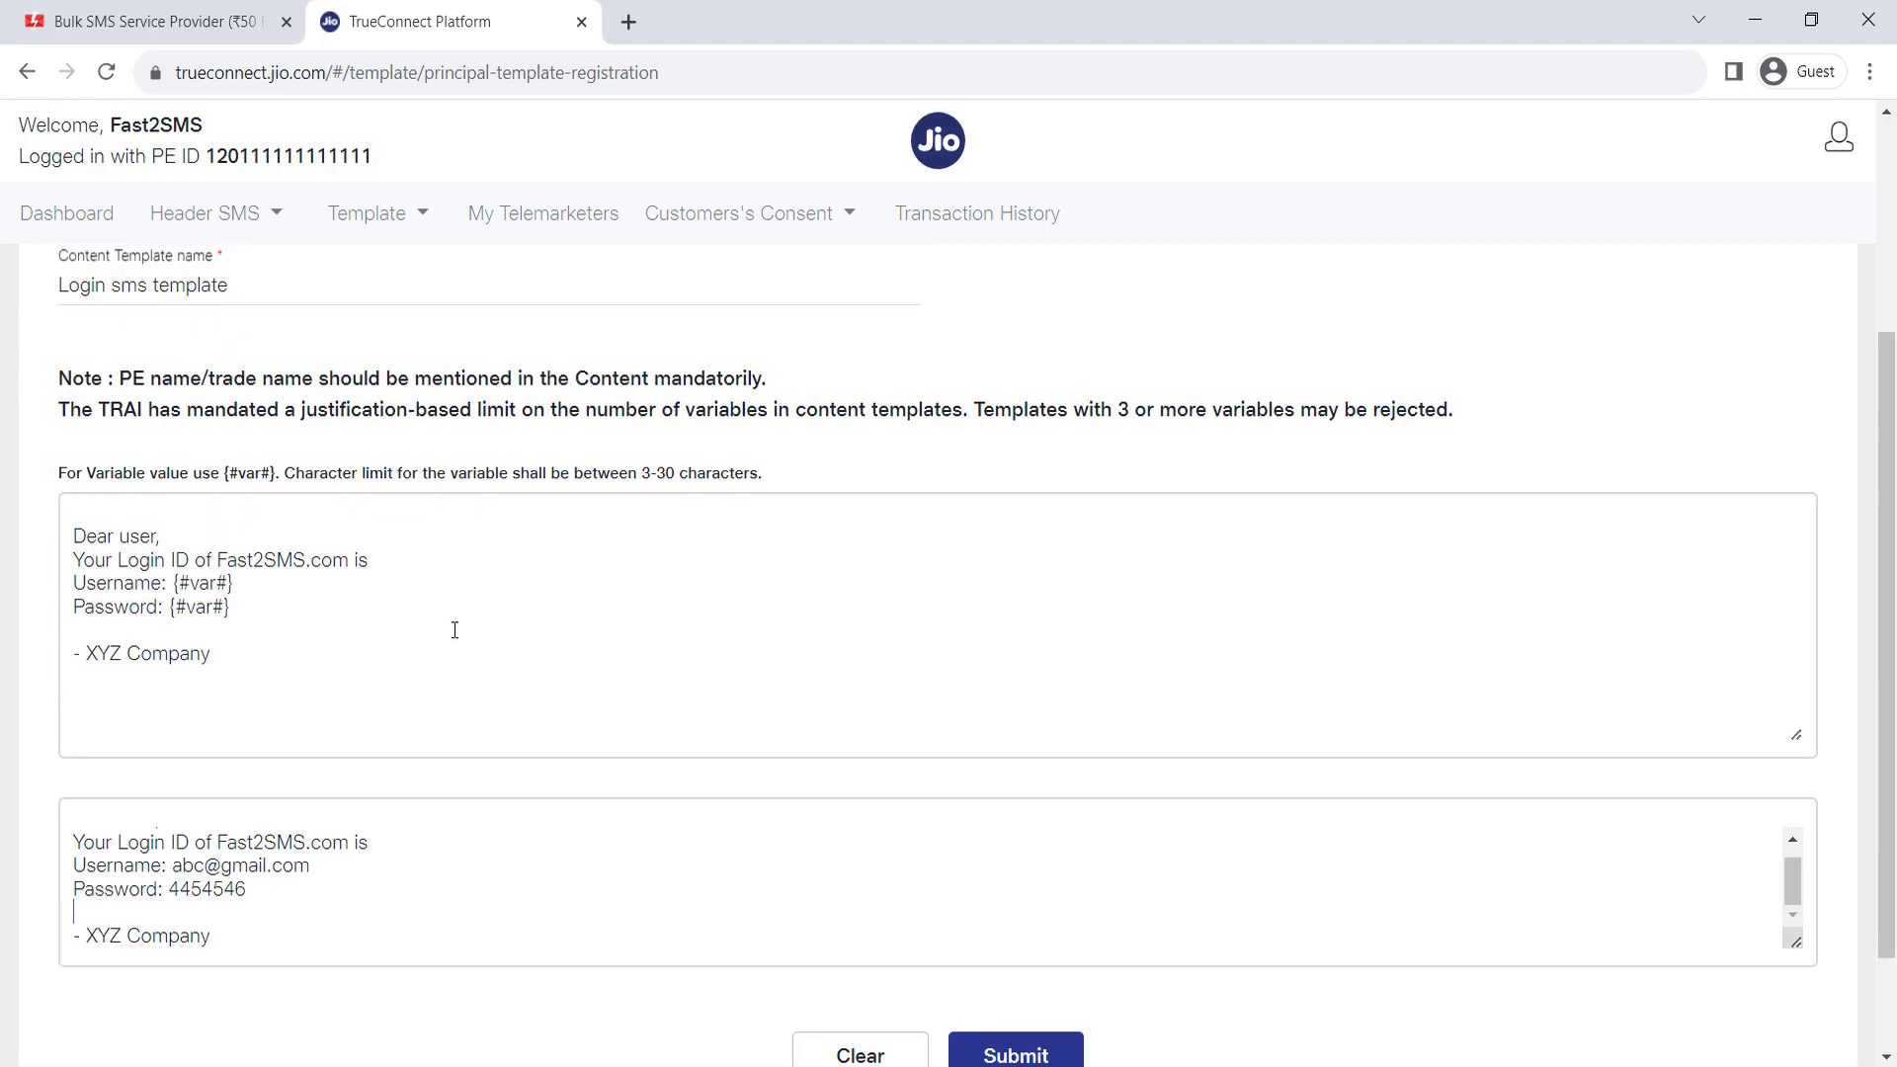
scroll(449, 728, down, 5)
scroll(445, 728, up, 1)
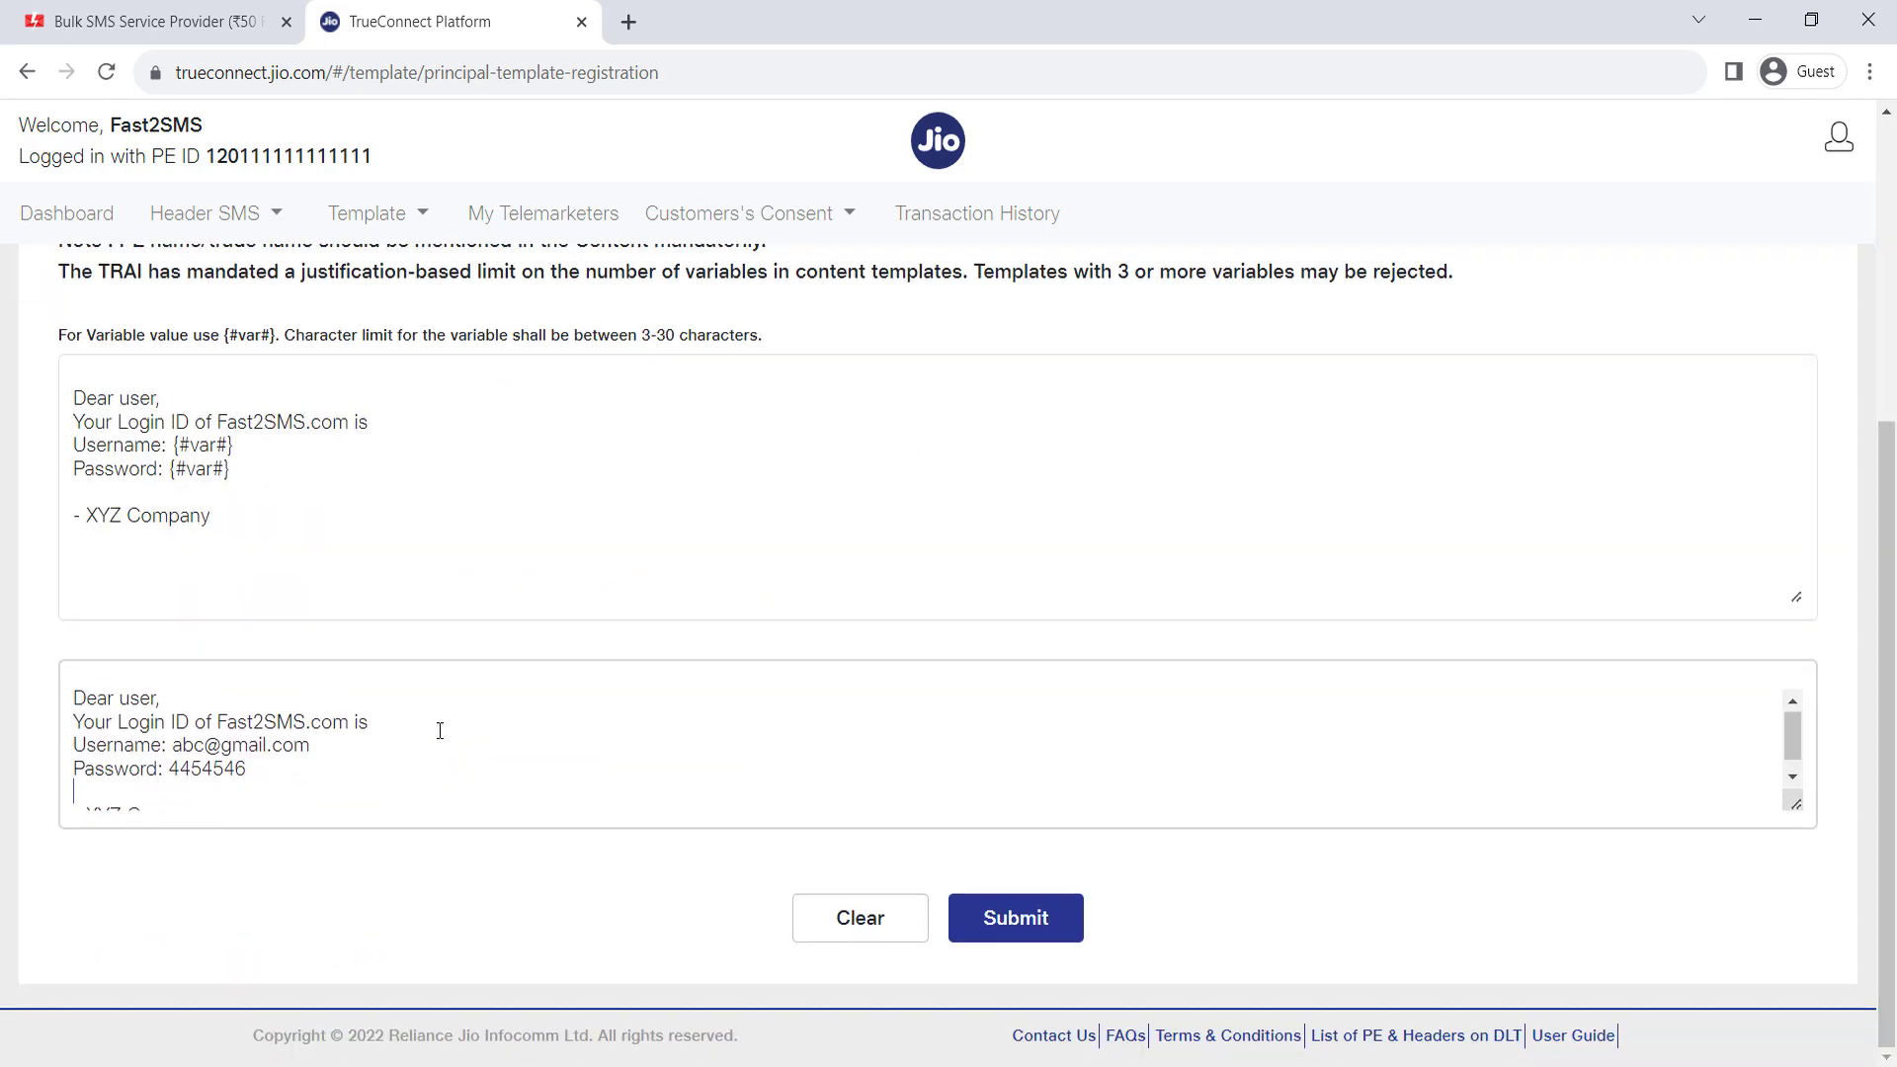
scroll(388, 668, up, 5)
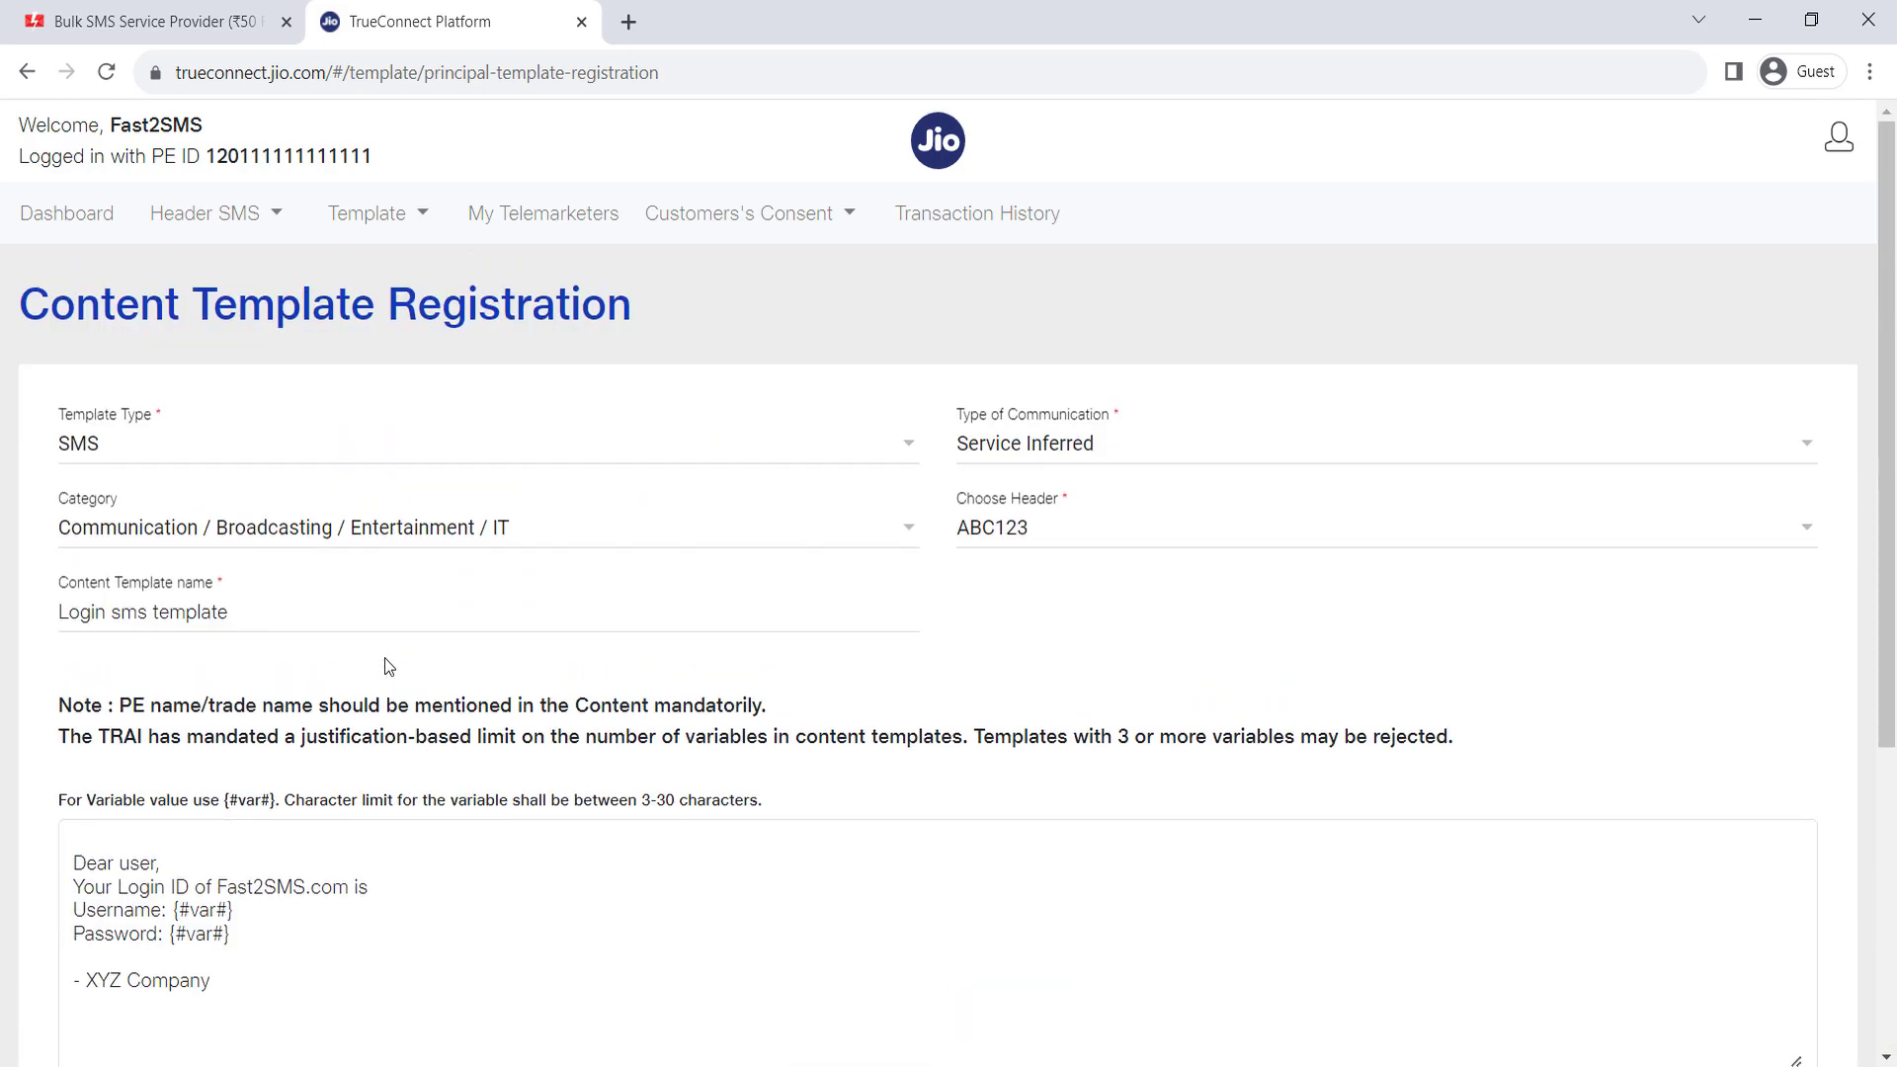
scroll(388, 669, down, 4)
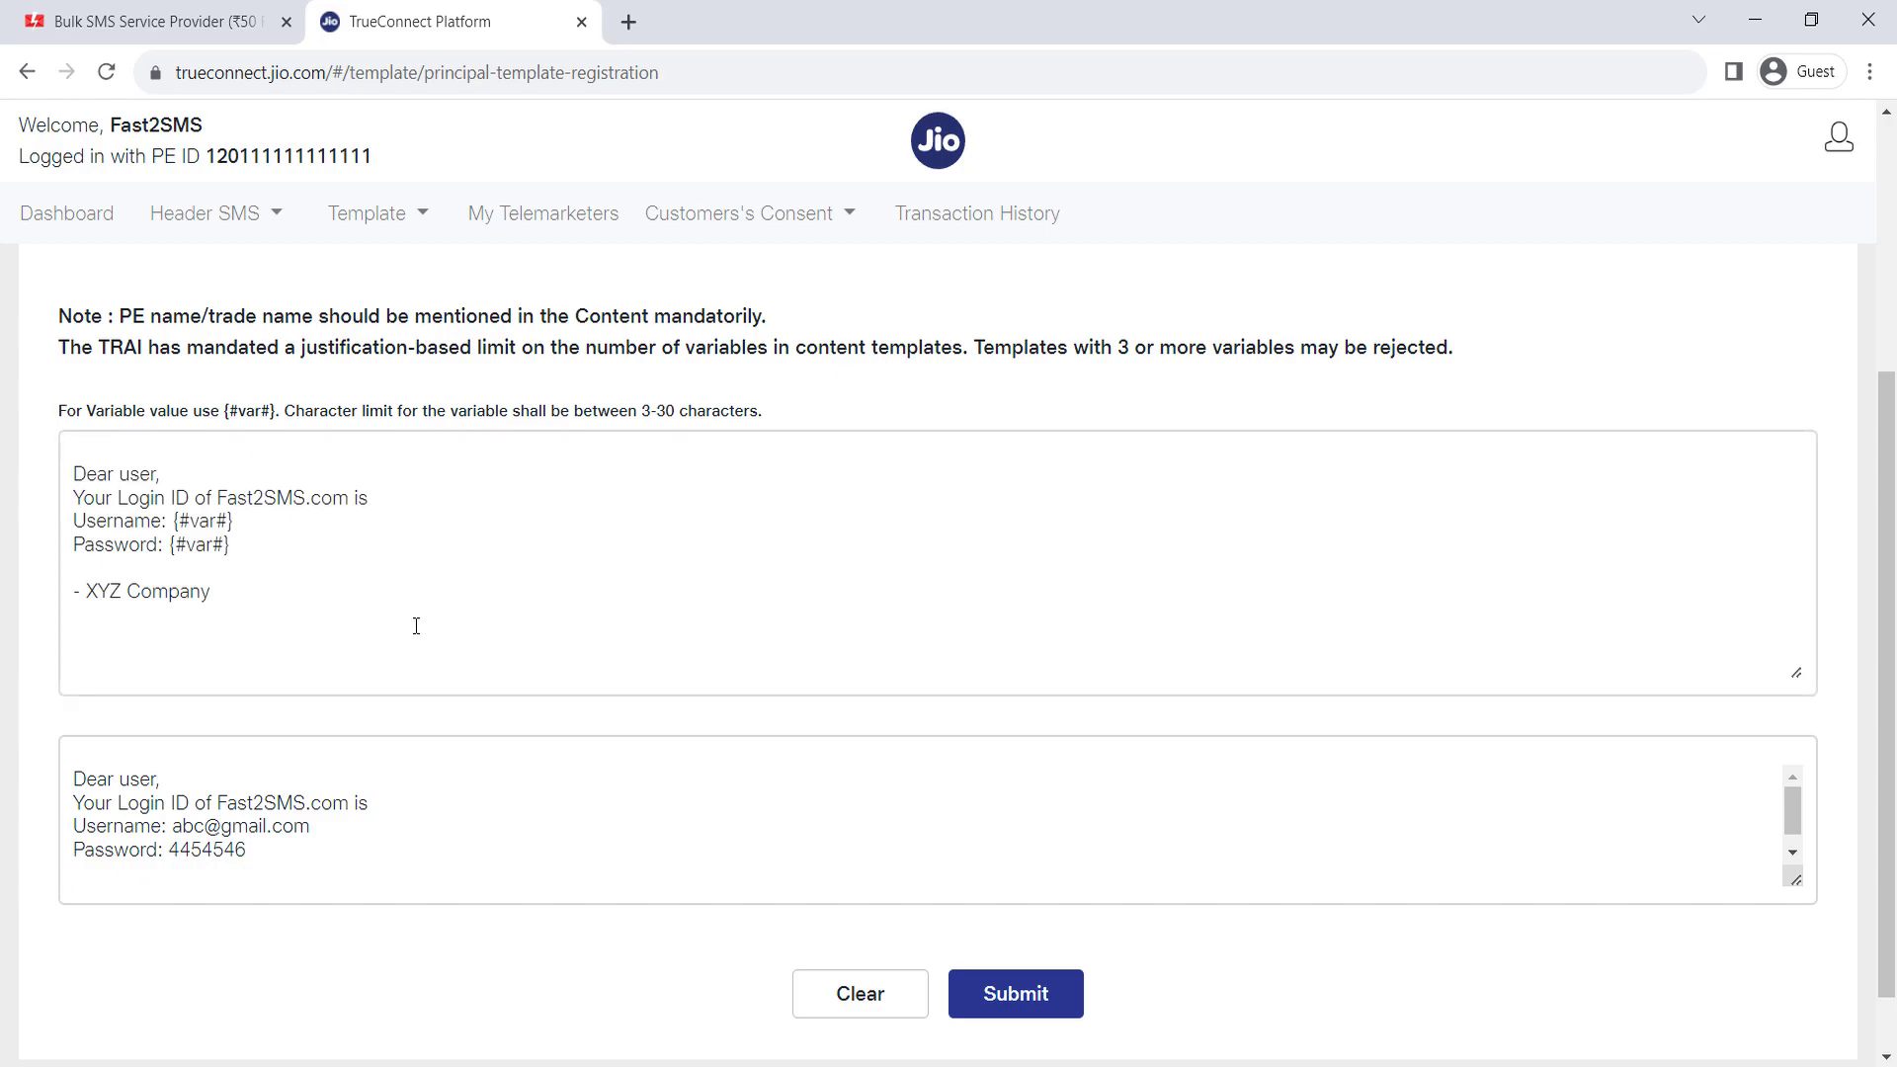
scroll(415, 625, down, 1)
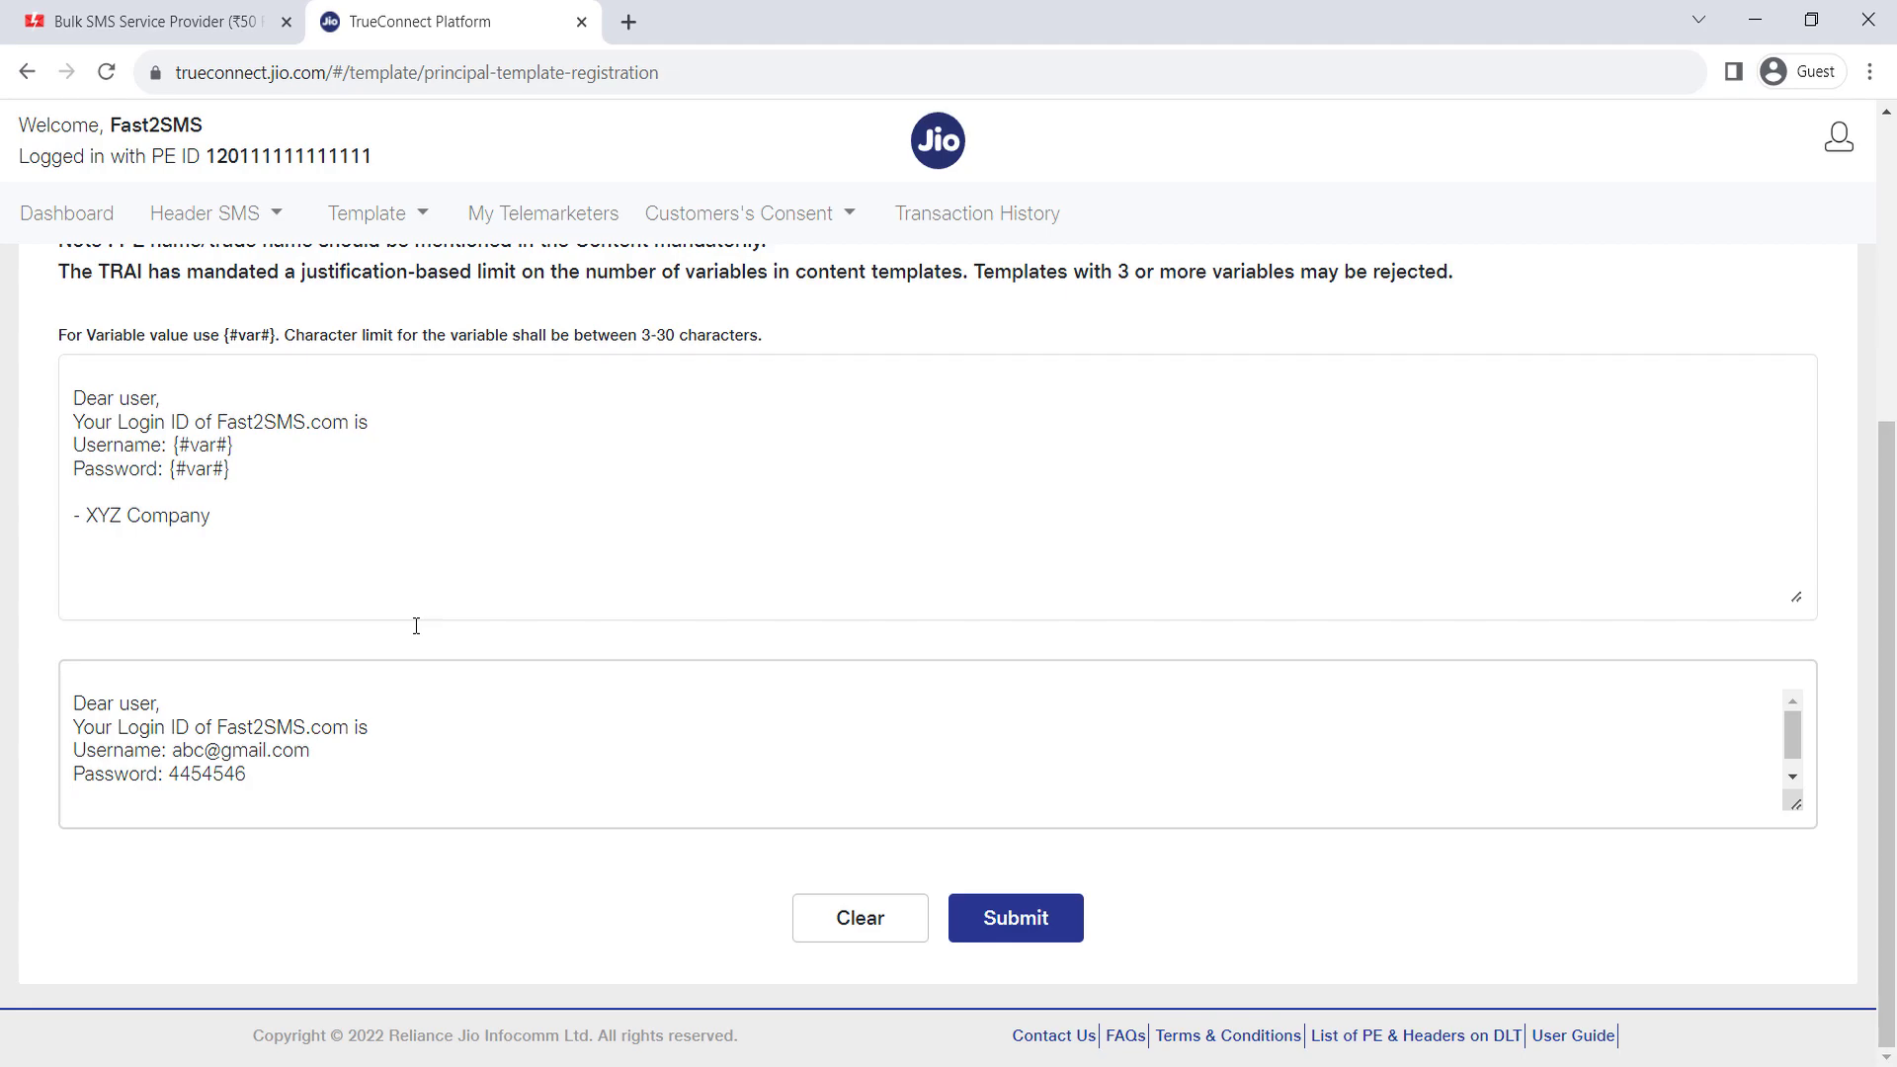
scroll(413, 625, up, 1)
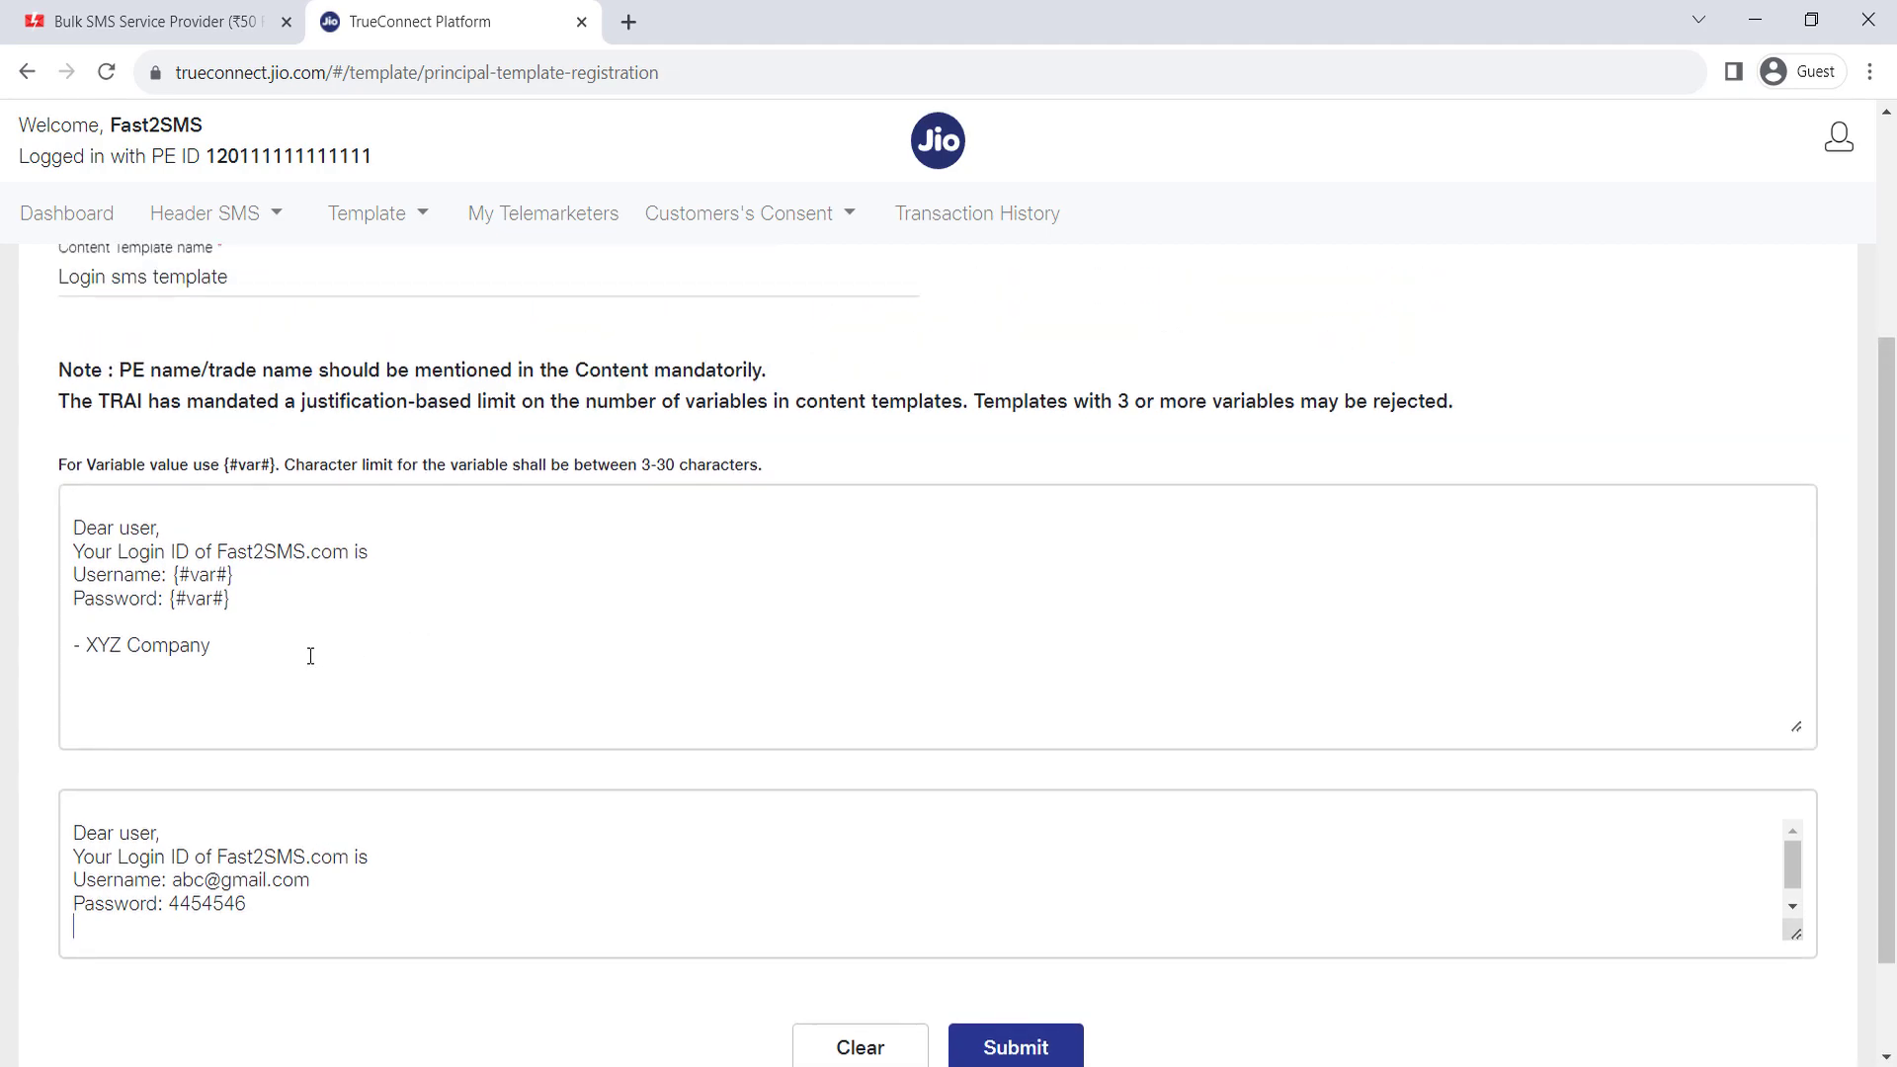
scroll(310, 656, up, 3)
- View the available communication types and check the company signature and message lines in the template content
click(997, 371)
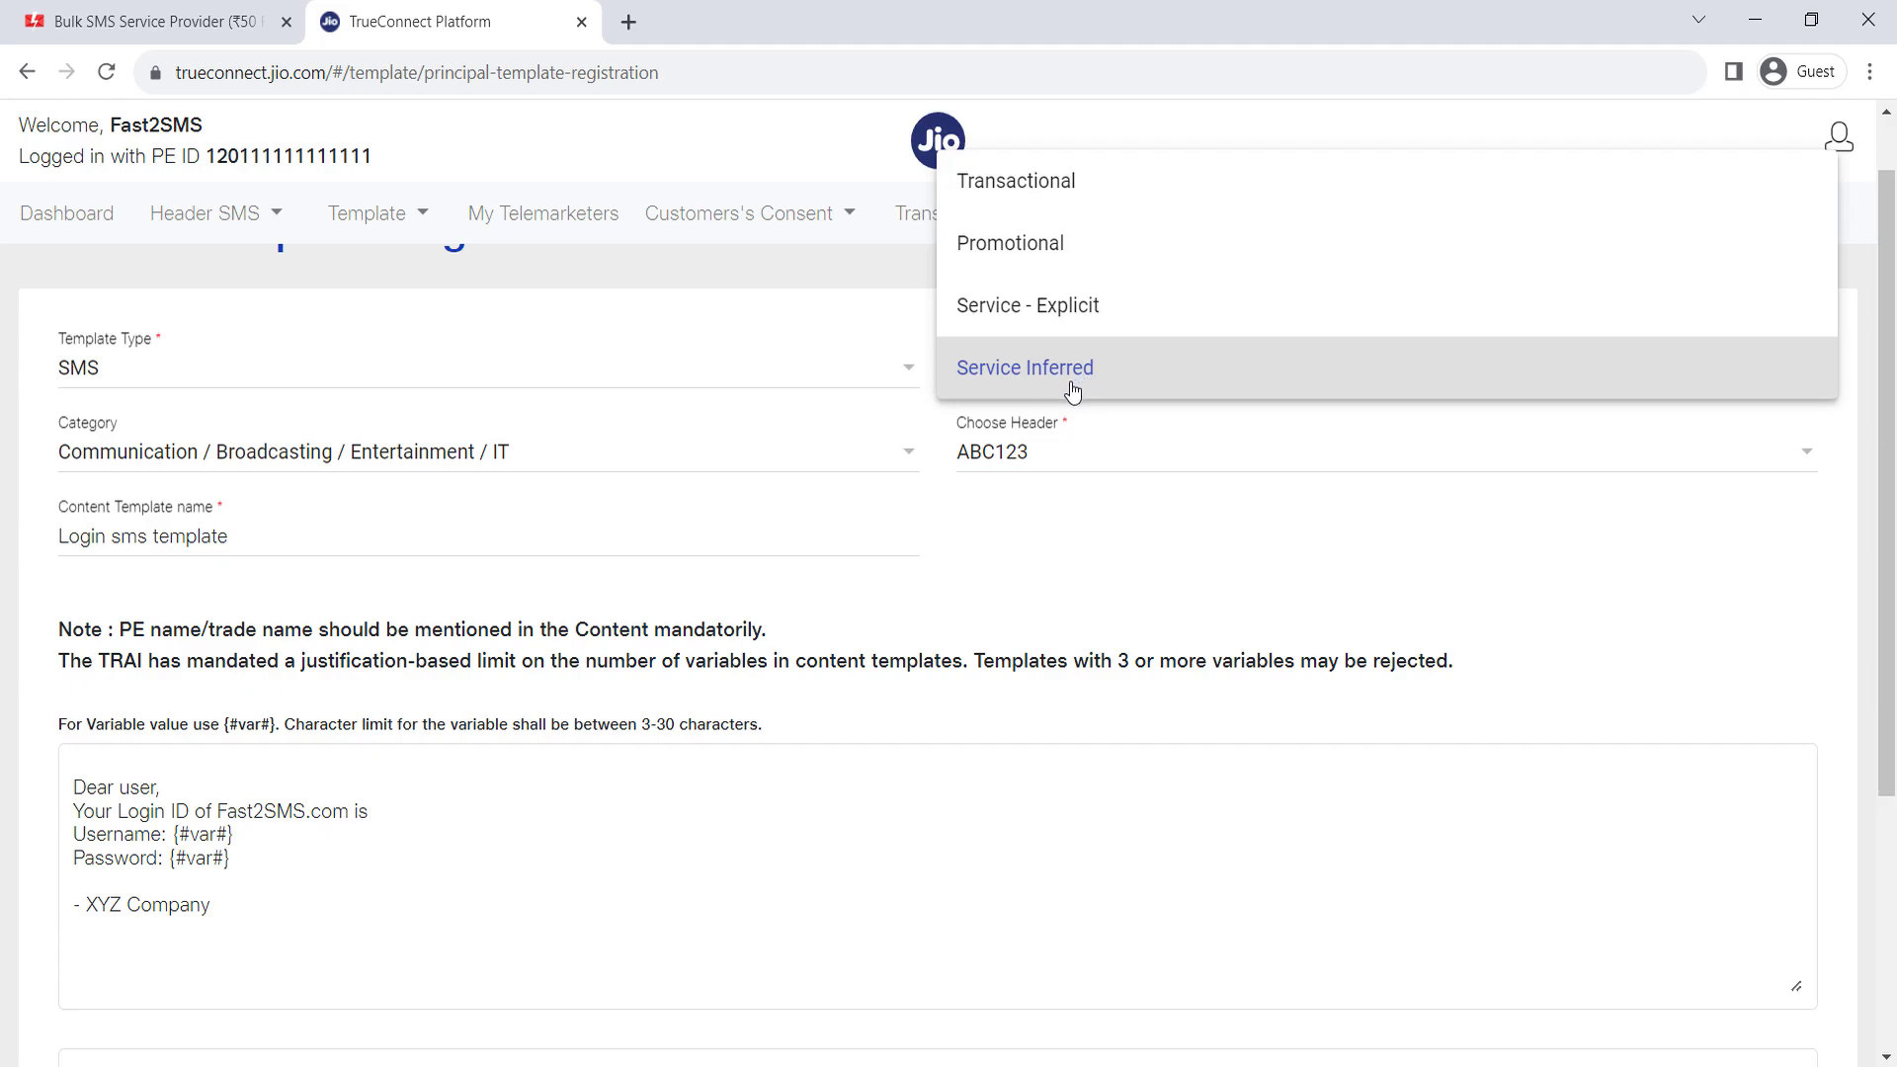
triple_click(143, 914)
triple_click(140, 907)
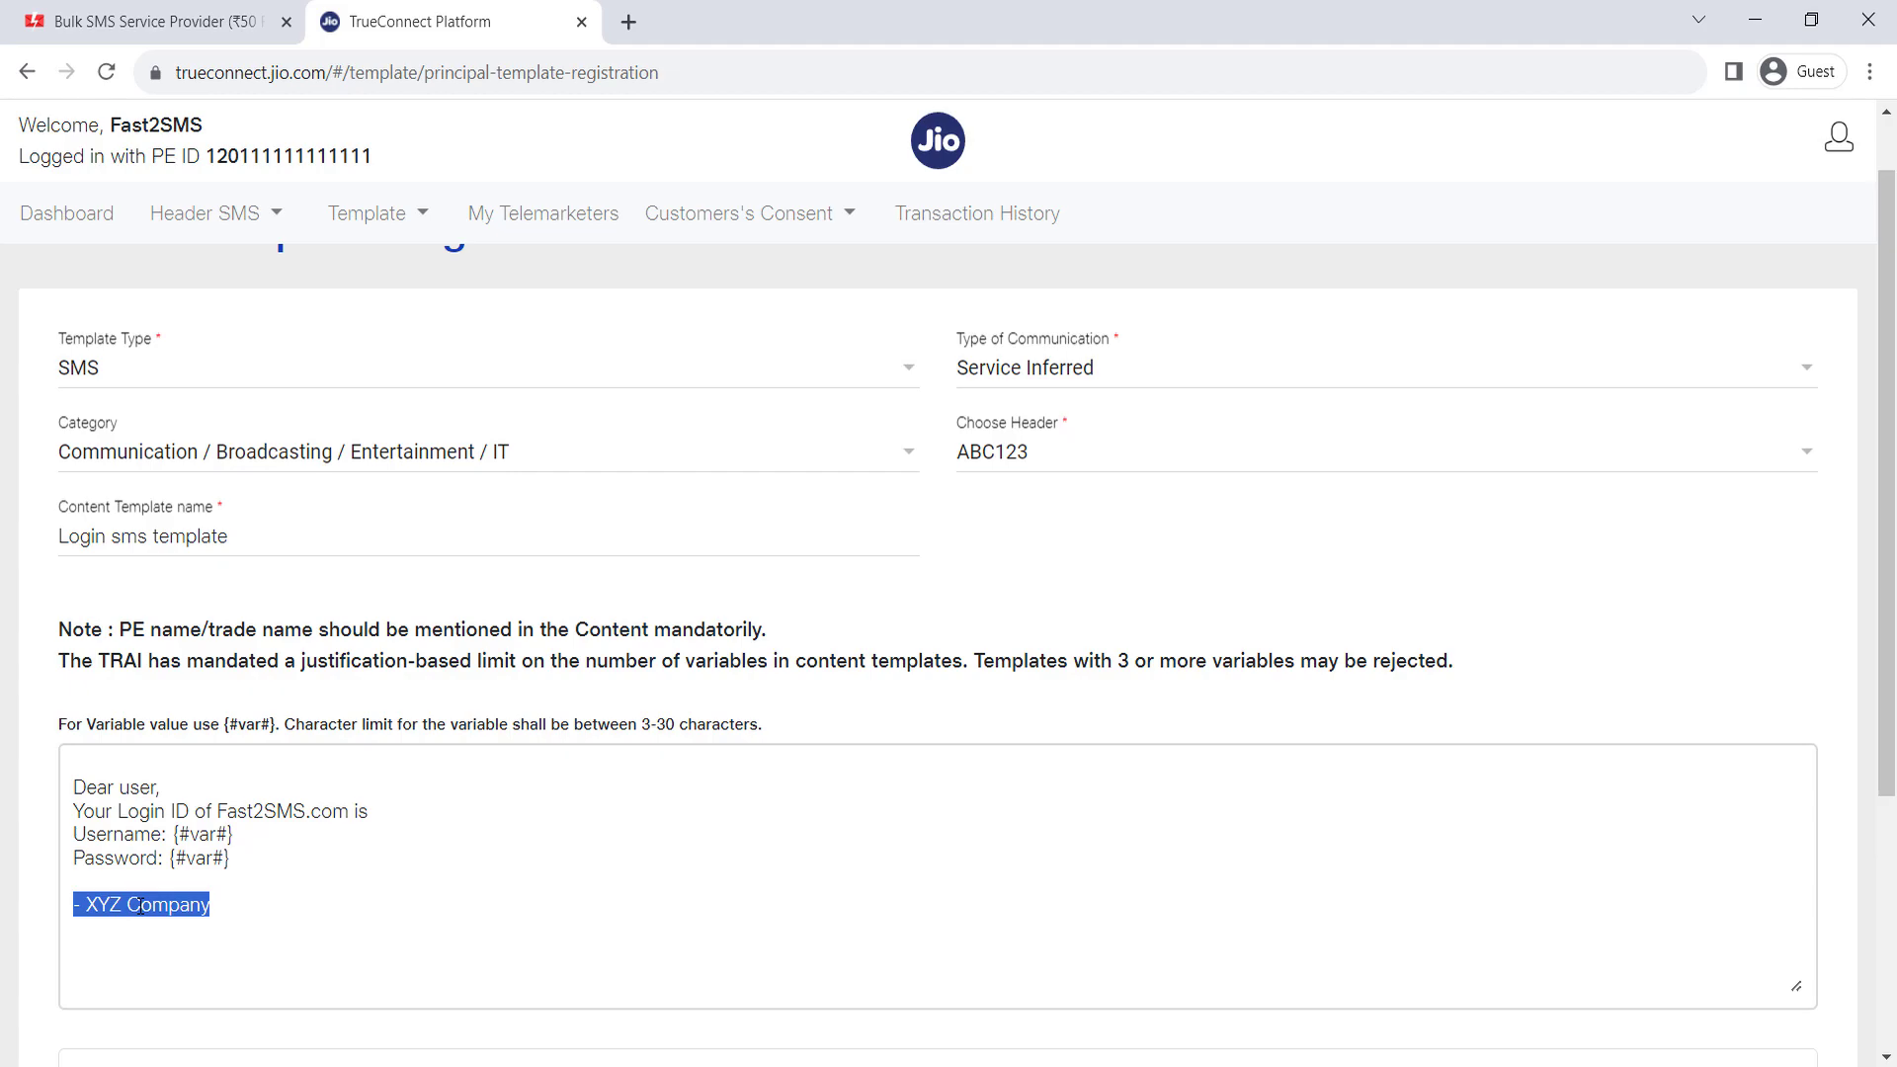
scroll(140, 906, down, 1)
drag(240, 728, 56, 649)
click(391, 707)
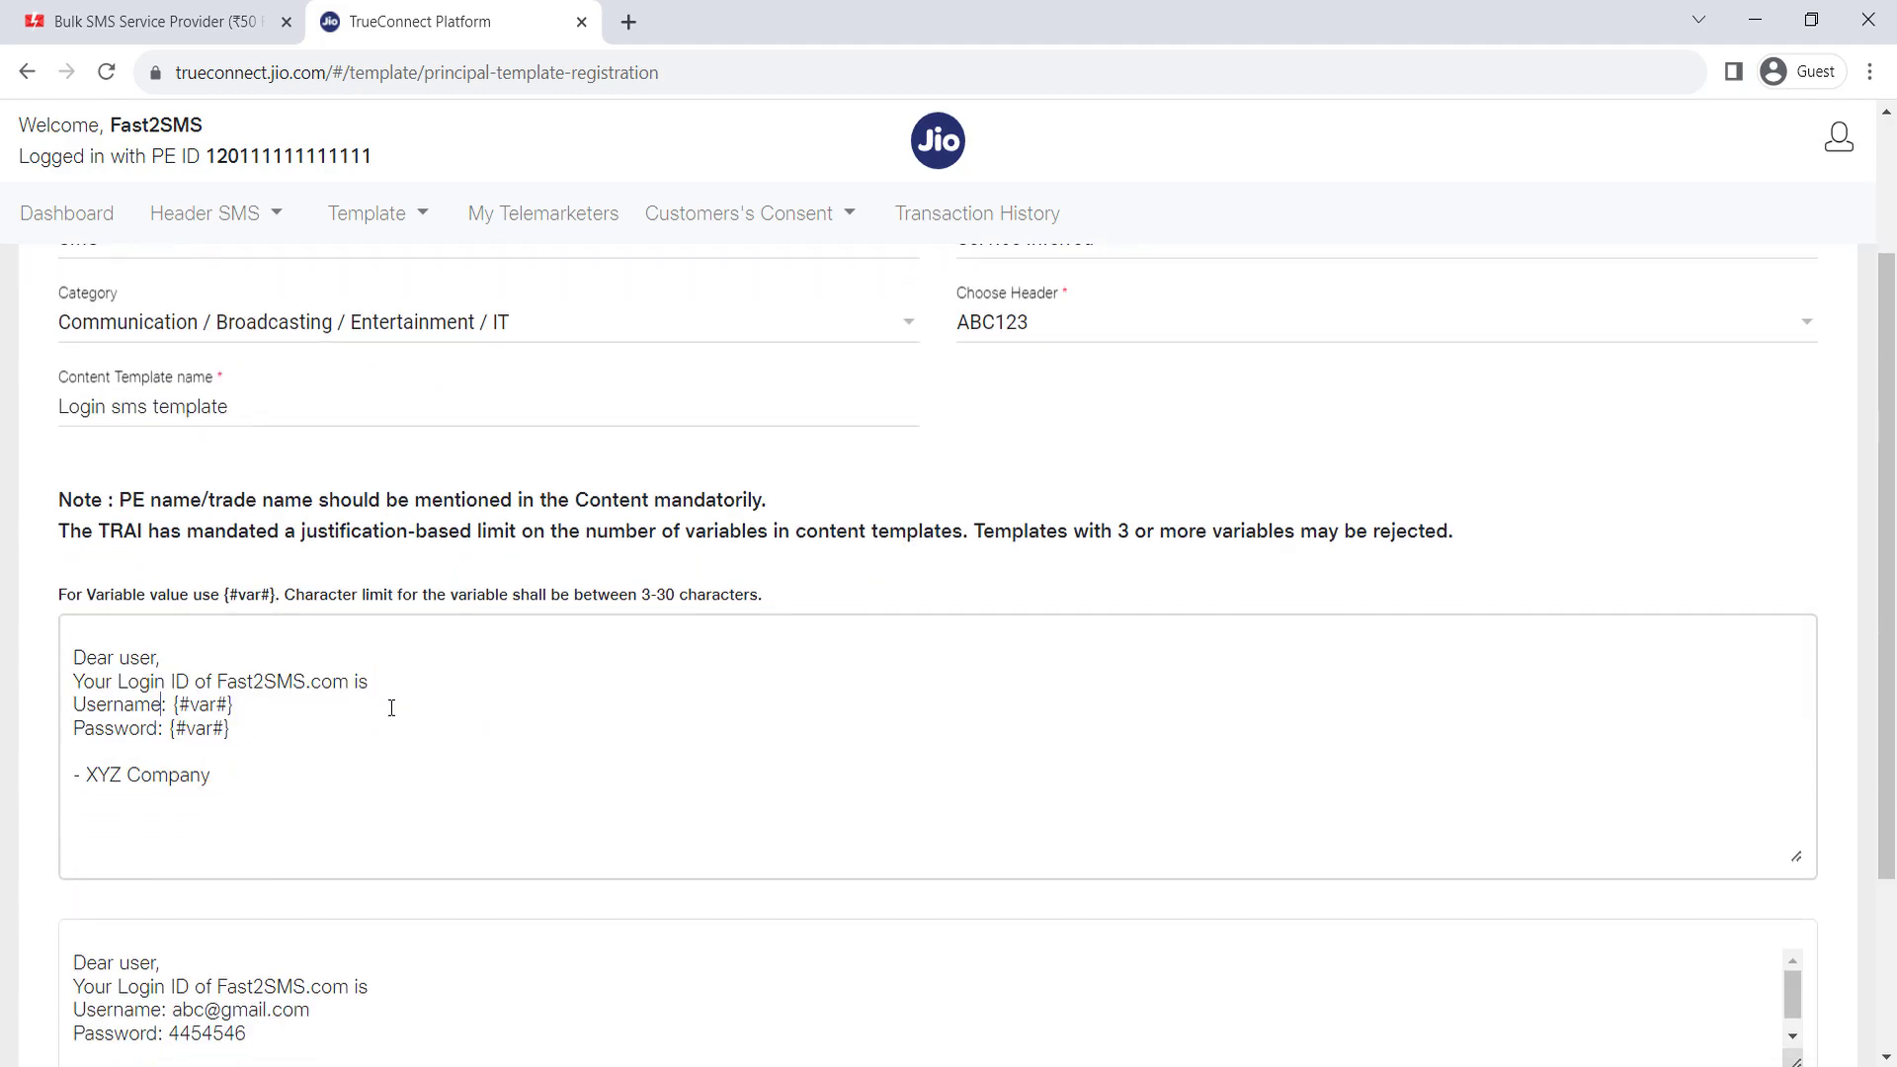
- Locate Content Template Registration among the template pages and review the filled-in form there once more
scroll(391, 707, down, 3)
scroll(391, 707, up, 3)
scroll(391, 707, up, 1)
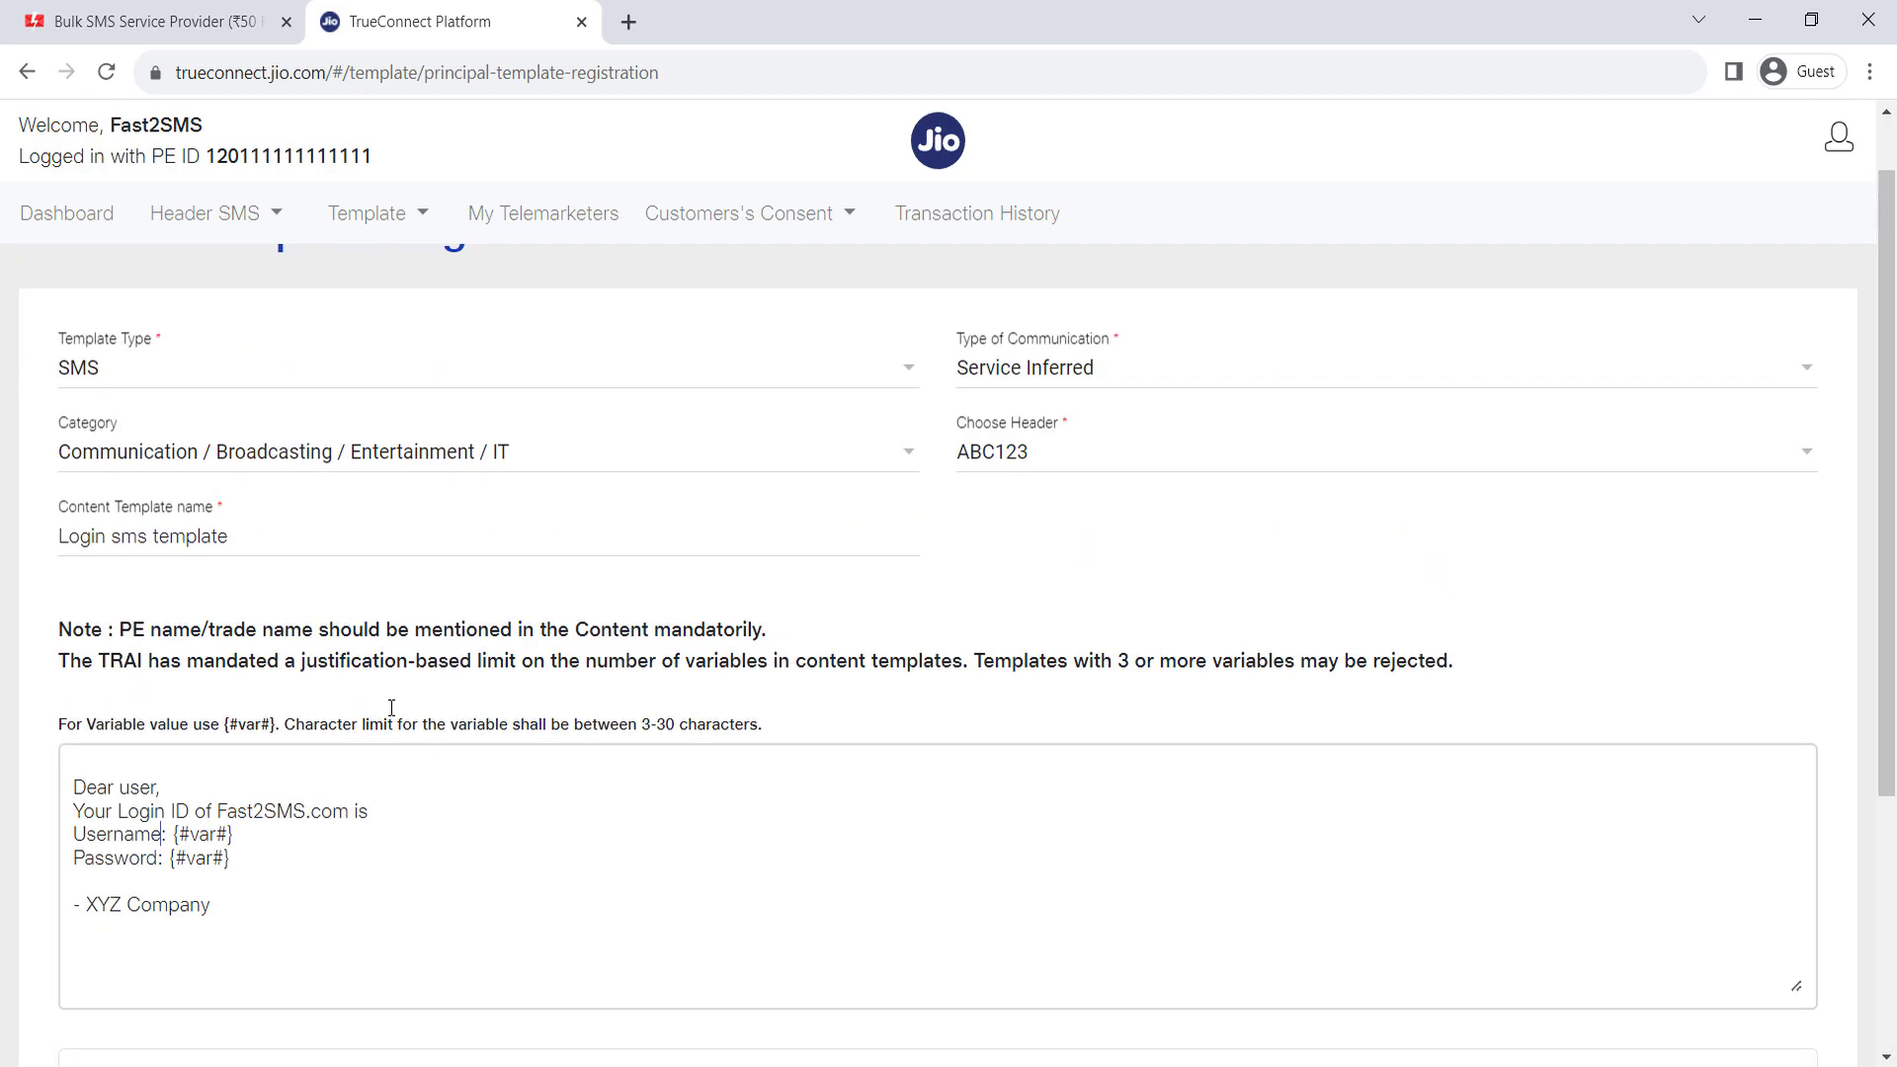
scroll(389, 711, down, 3)
scroll(337, 596, up, 1)
scroll(337, 596, up, 3)
click(368, 215)
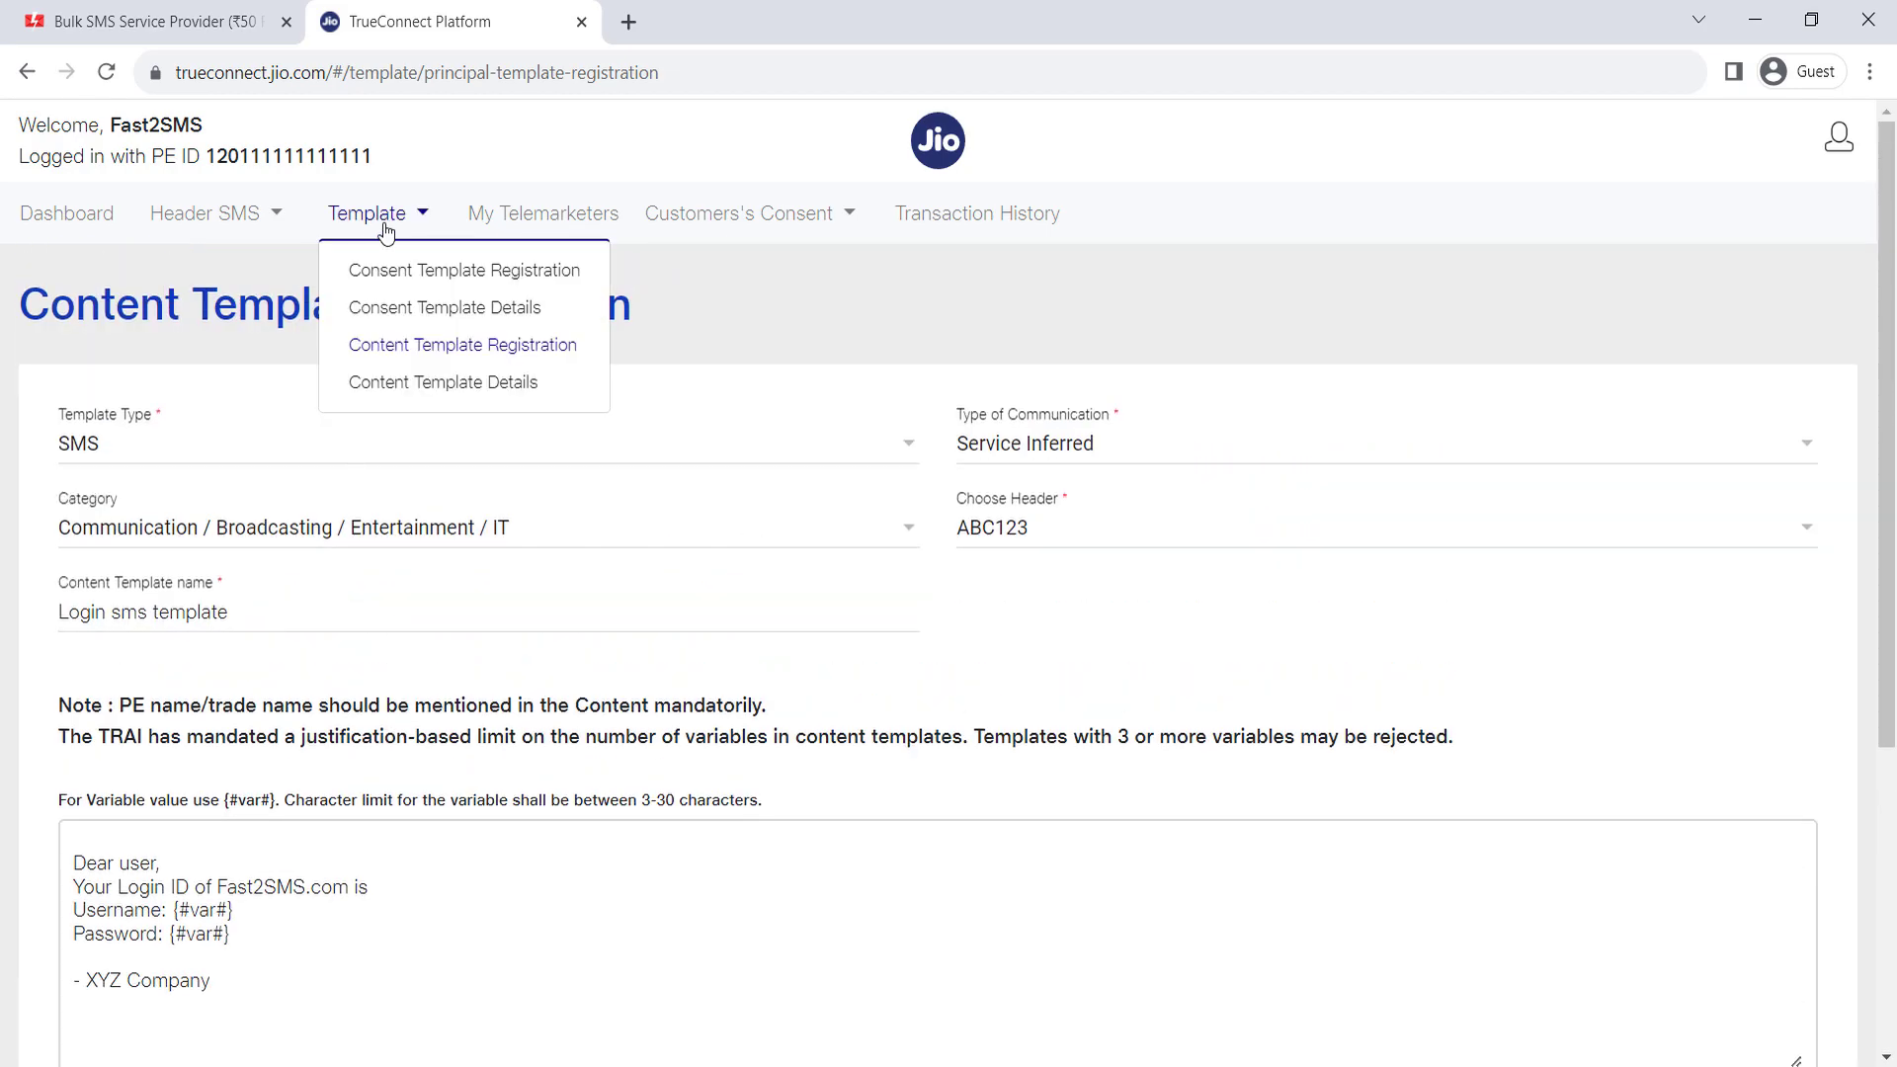
click(550, 352)
scroll(542, 763, down, 4)
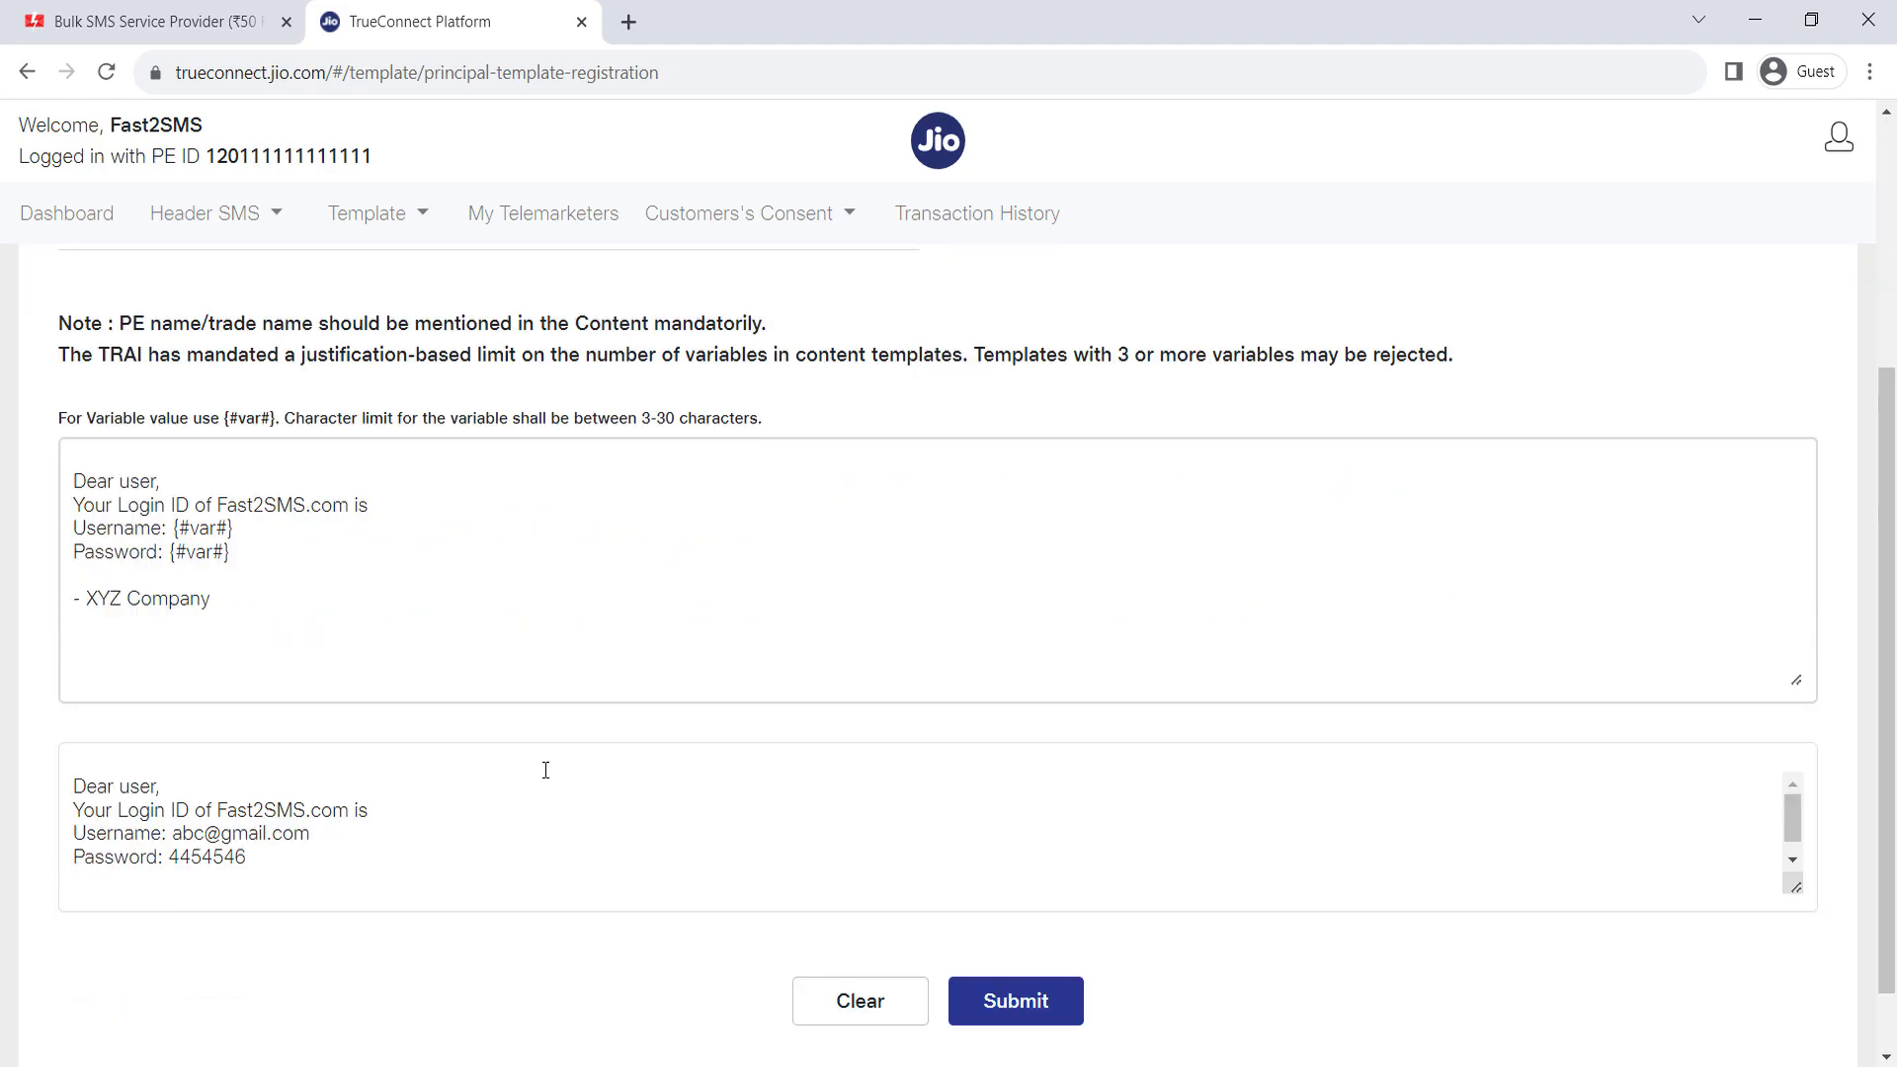
scroll(529, 768, up, 1)
scroll(559, 660, up, 4)
scroll(559, 660, down, 4)
scroll(559, 660, up, 5)
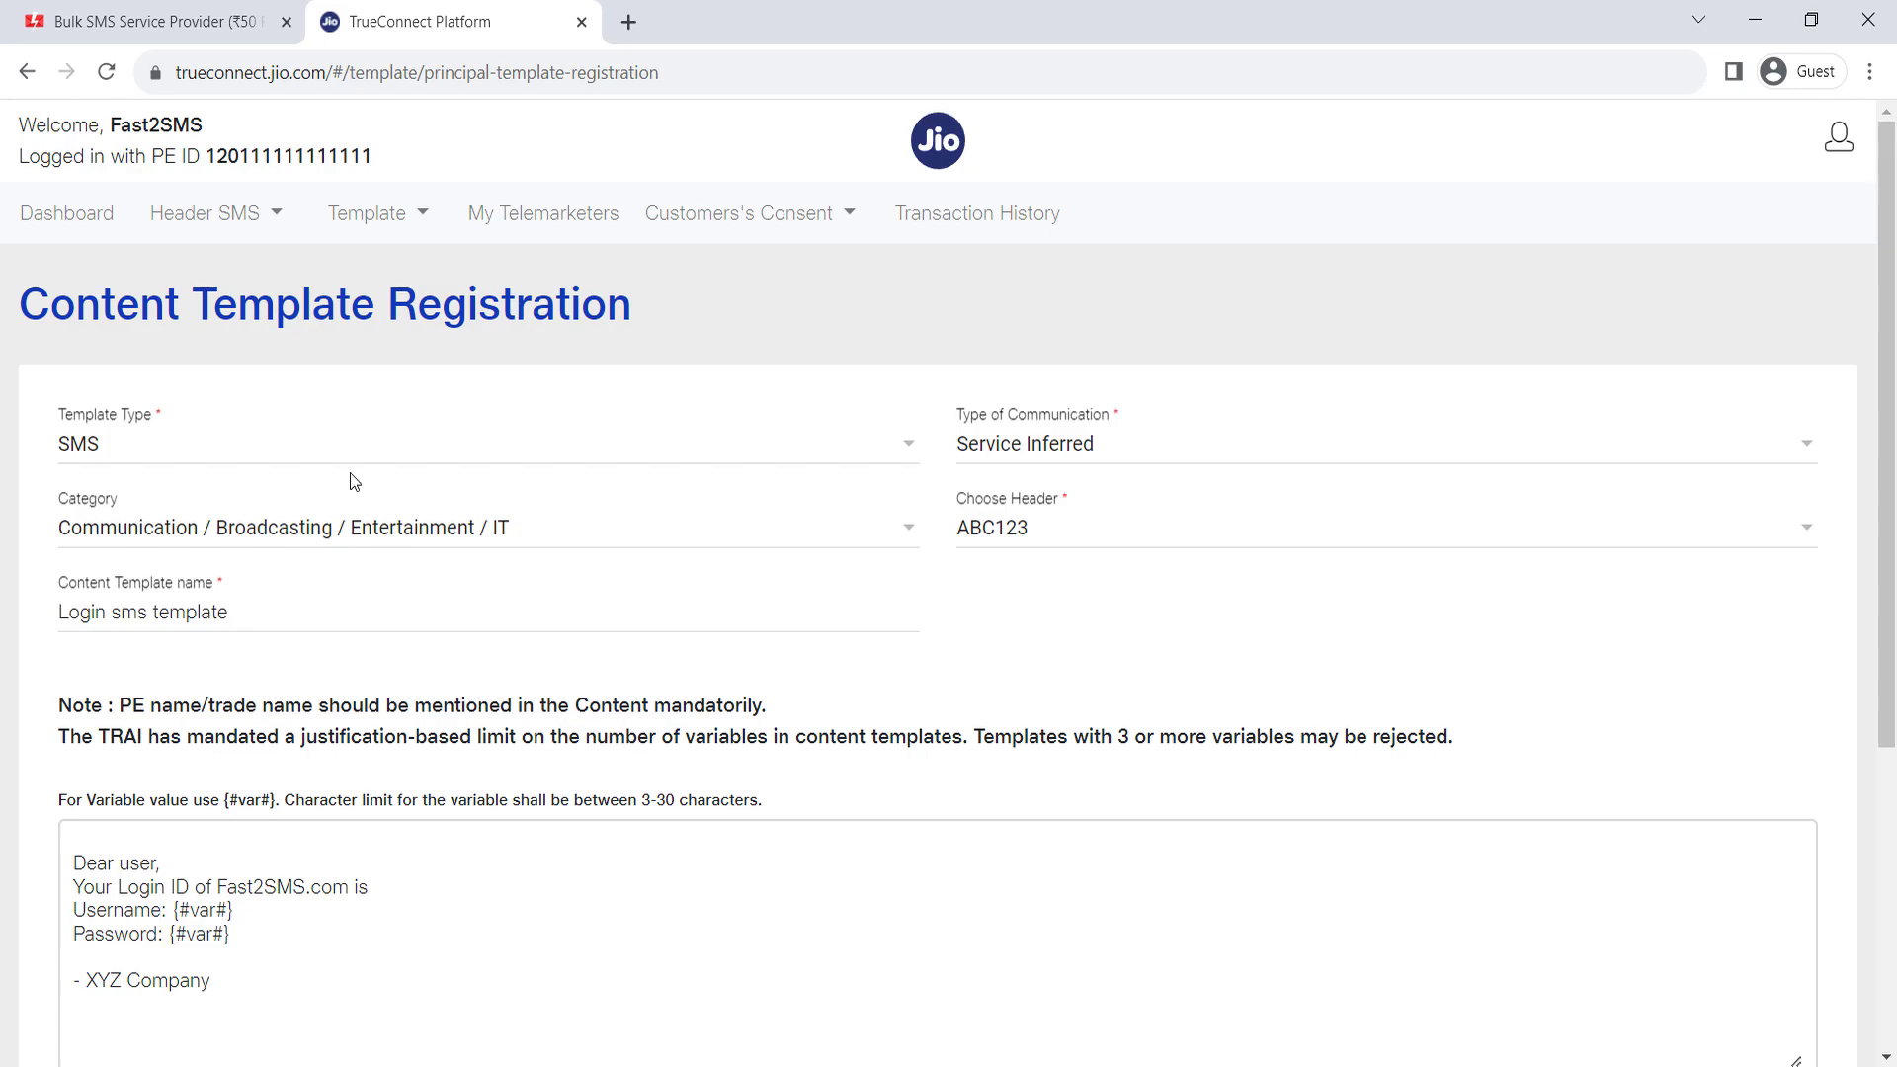
- Check the content template name and the complete template message against the selections made above it
click(265, 628)
scroll(283, 610, down, 1)
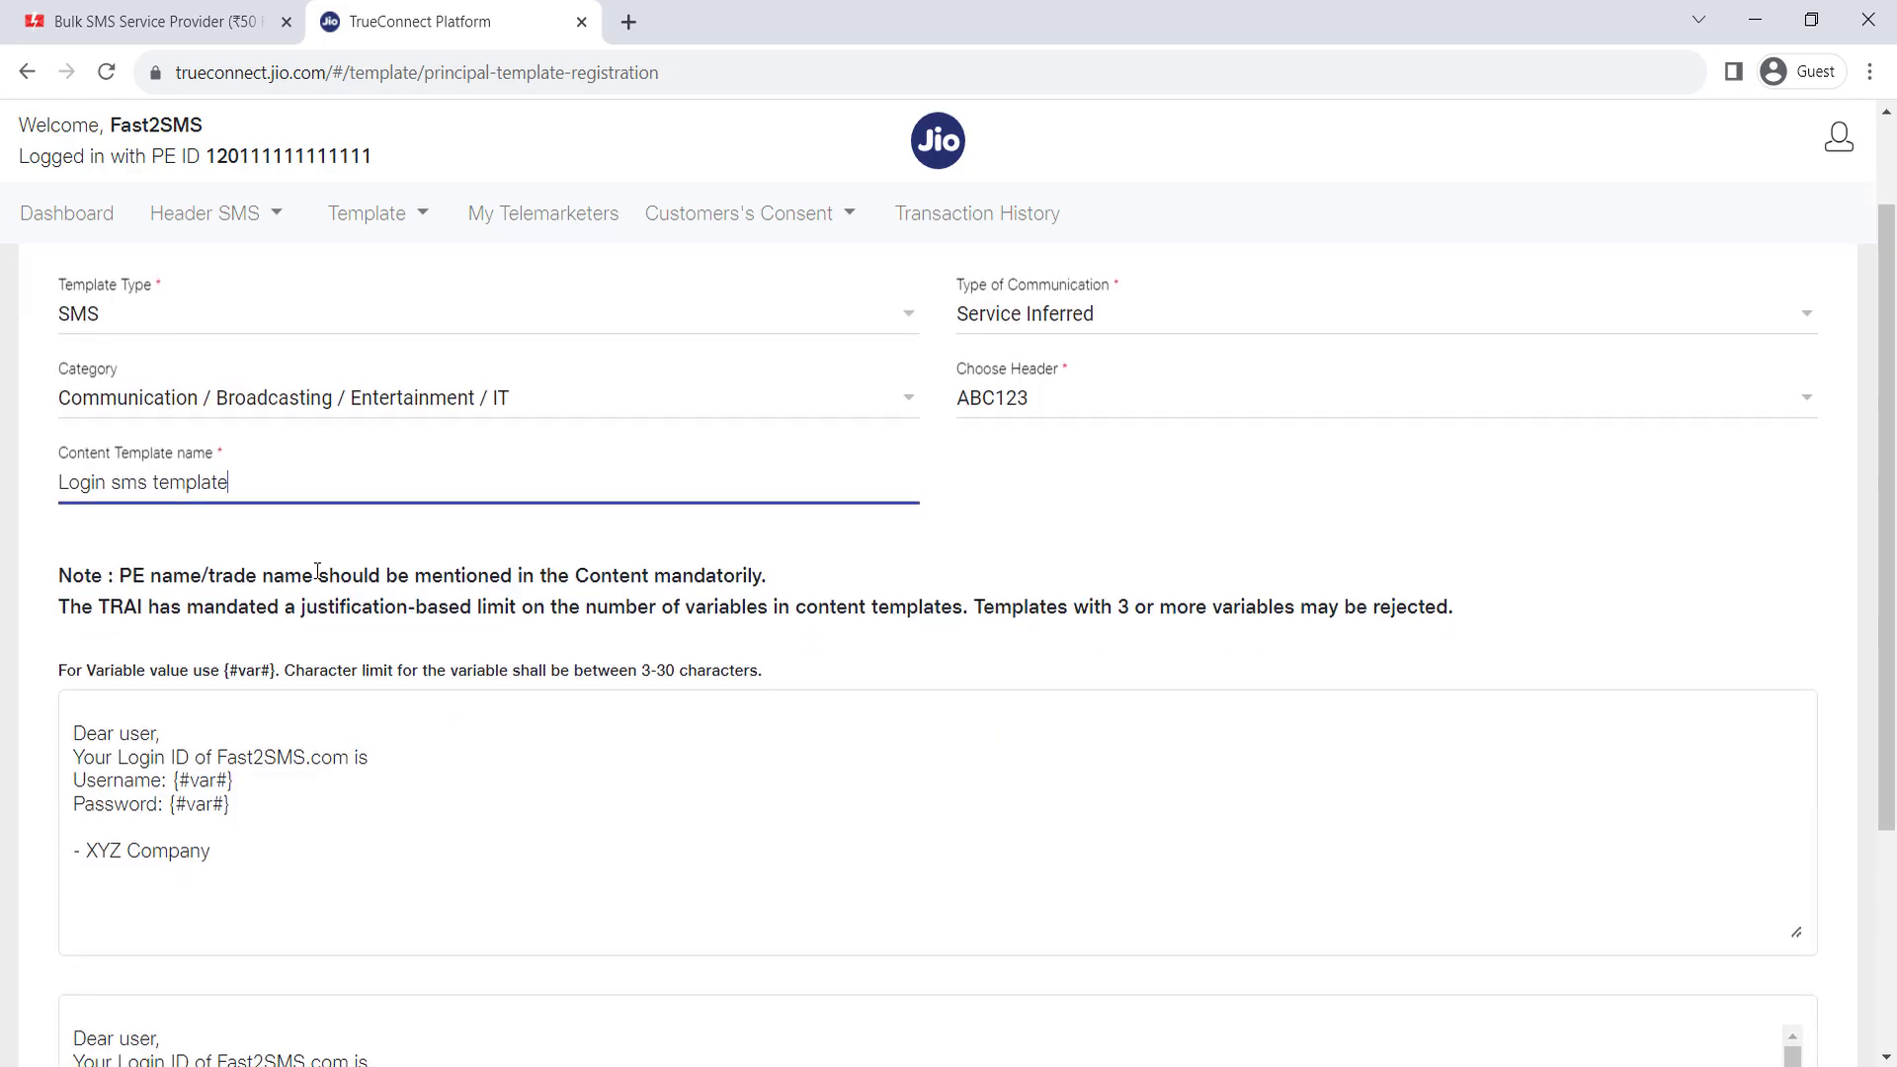
scroll(288, 609, down, 3)
drag(298, 618, 54, 486)
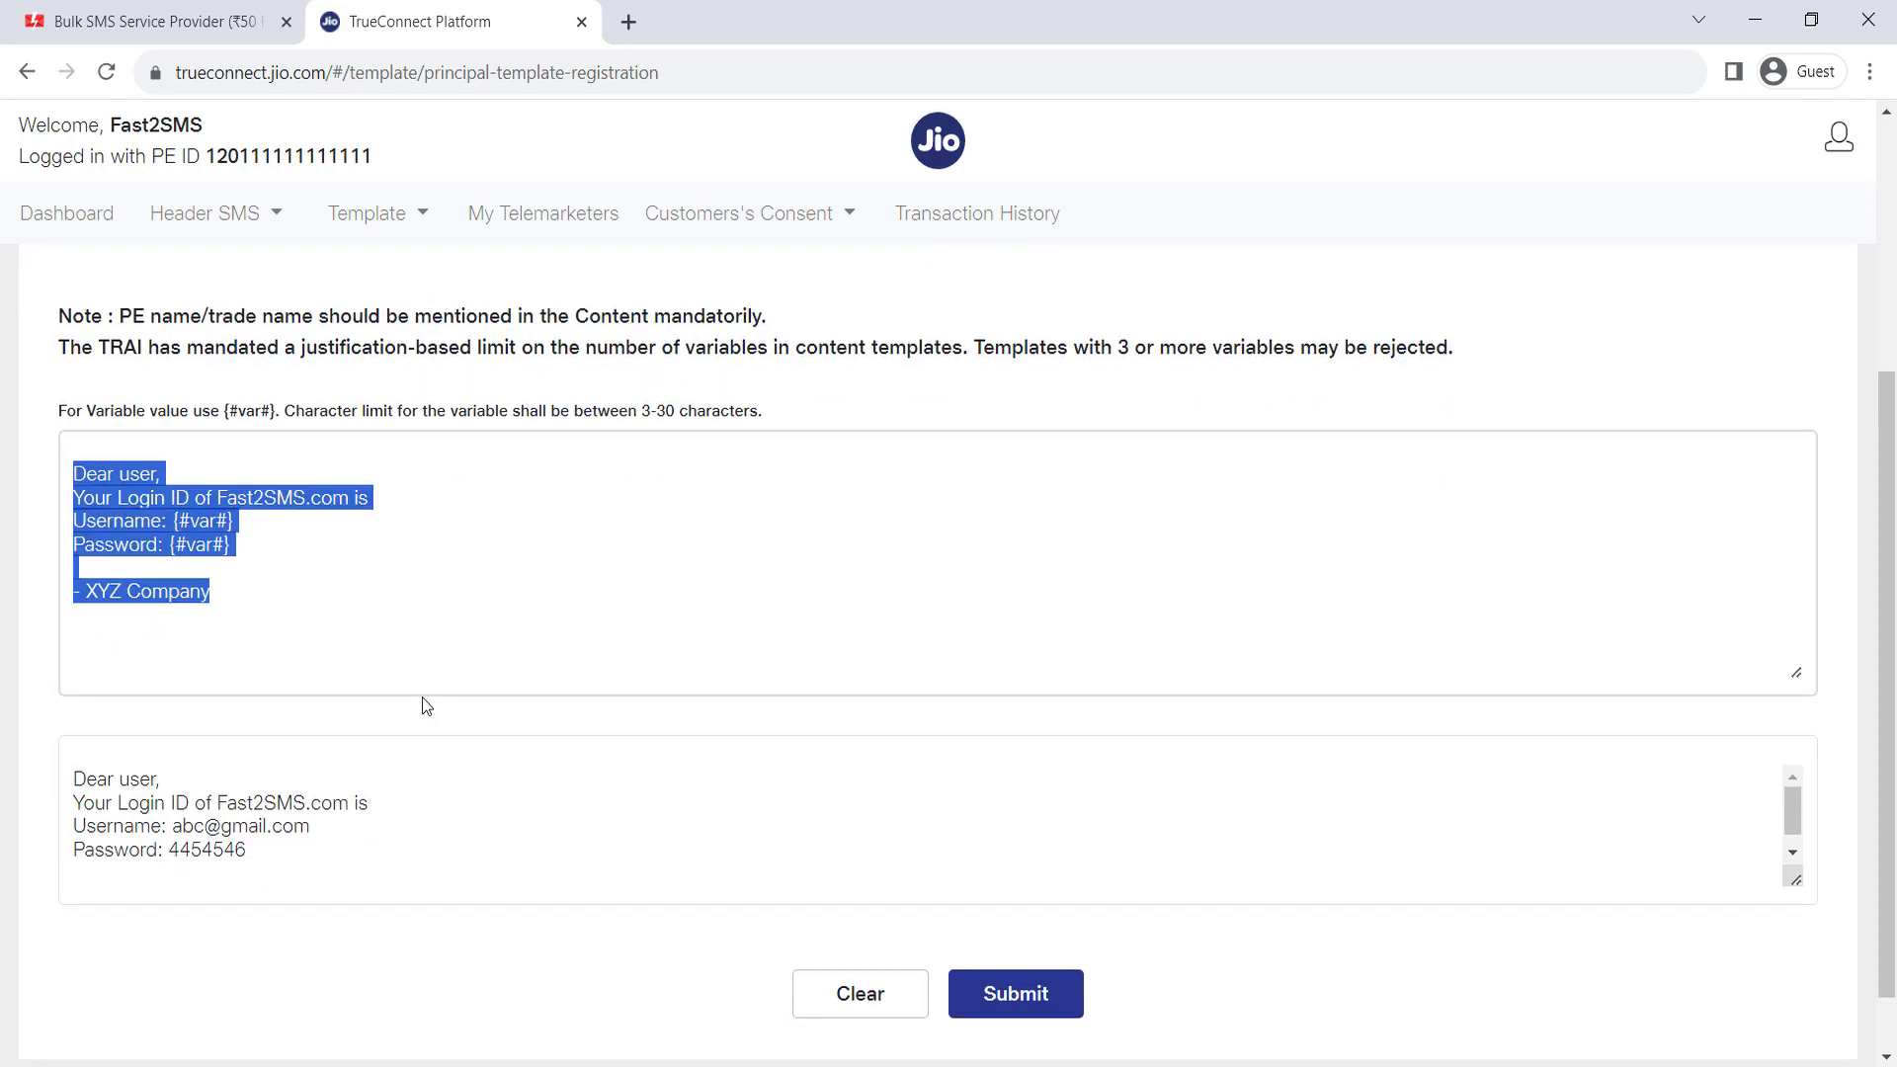
click(175, 521)
drag(175, 522, 55, 456)
scroll(455, 487, up, 4)
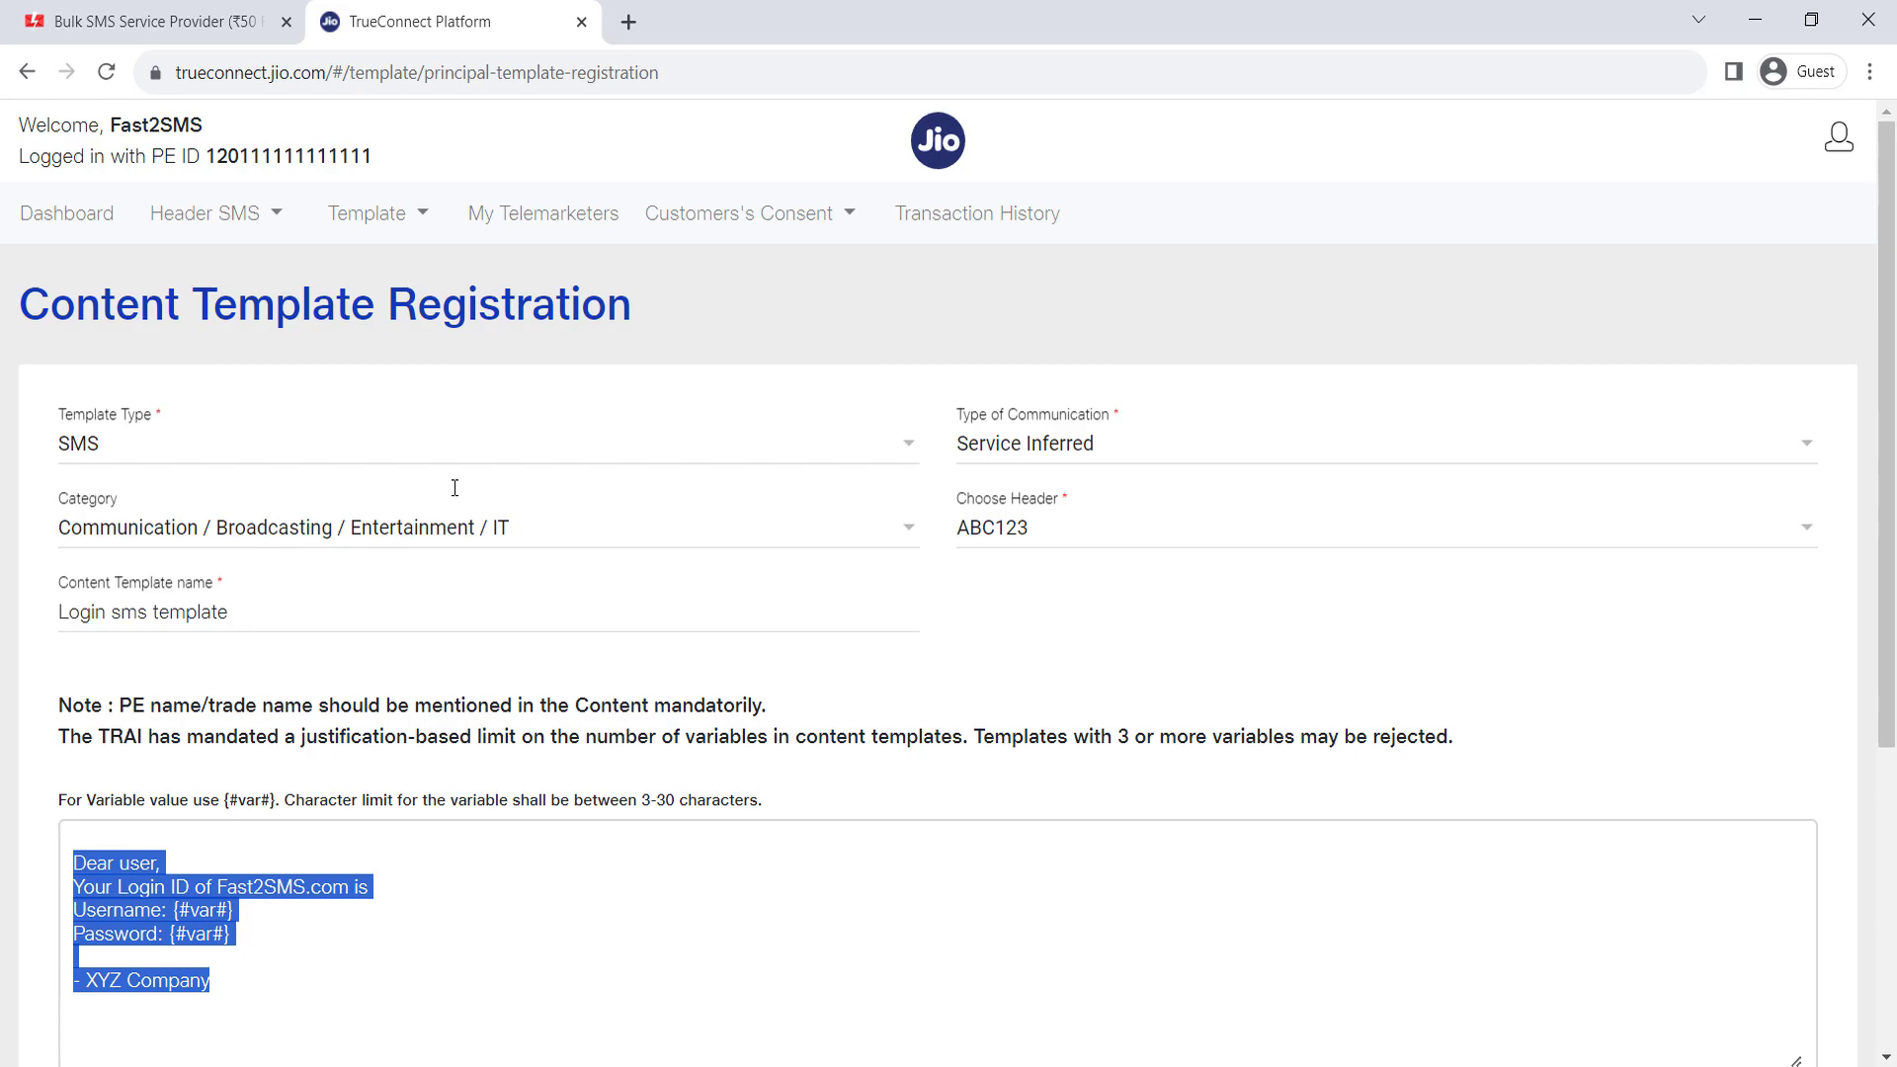
- Submit the template to check how many variables are counted, and cancel the submission
scroll(454, 488, down, 5)
click(1017, 933)
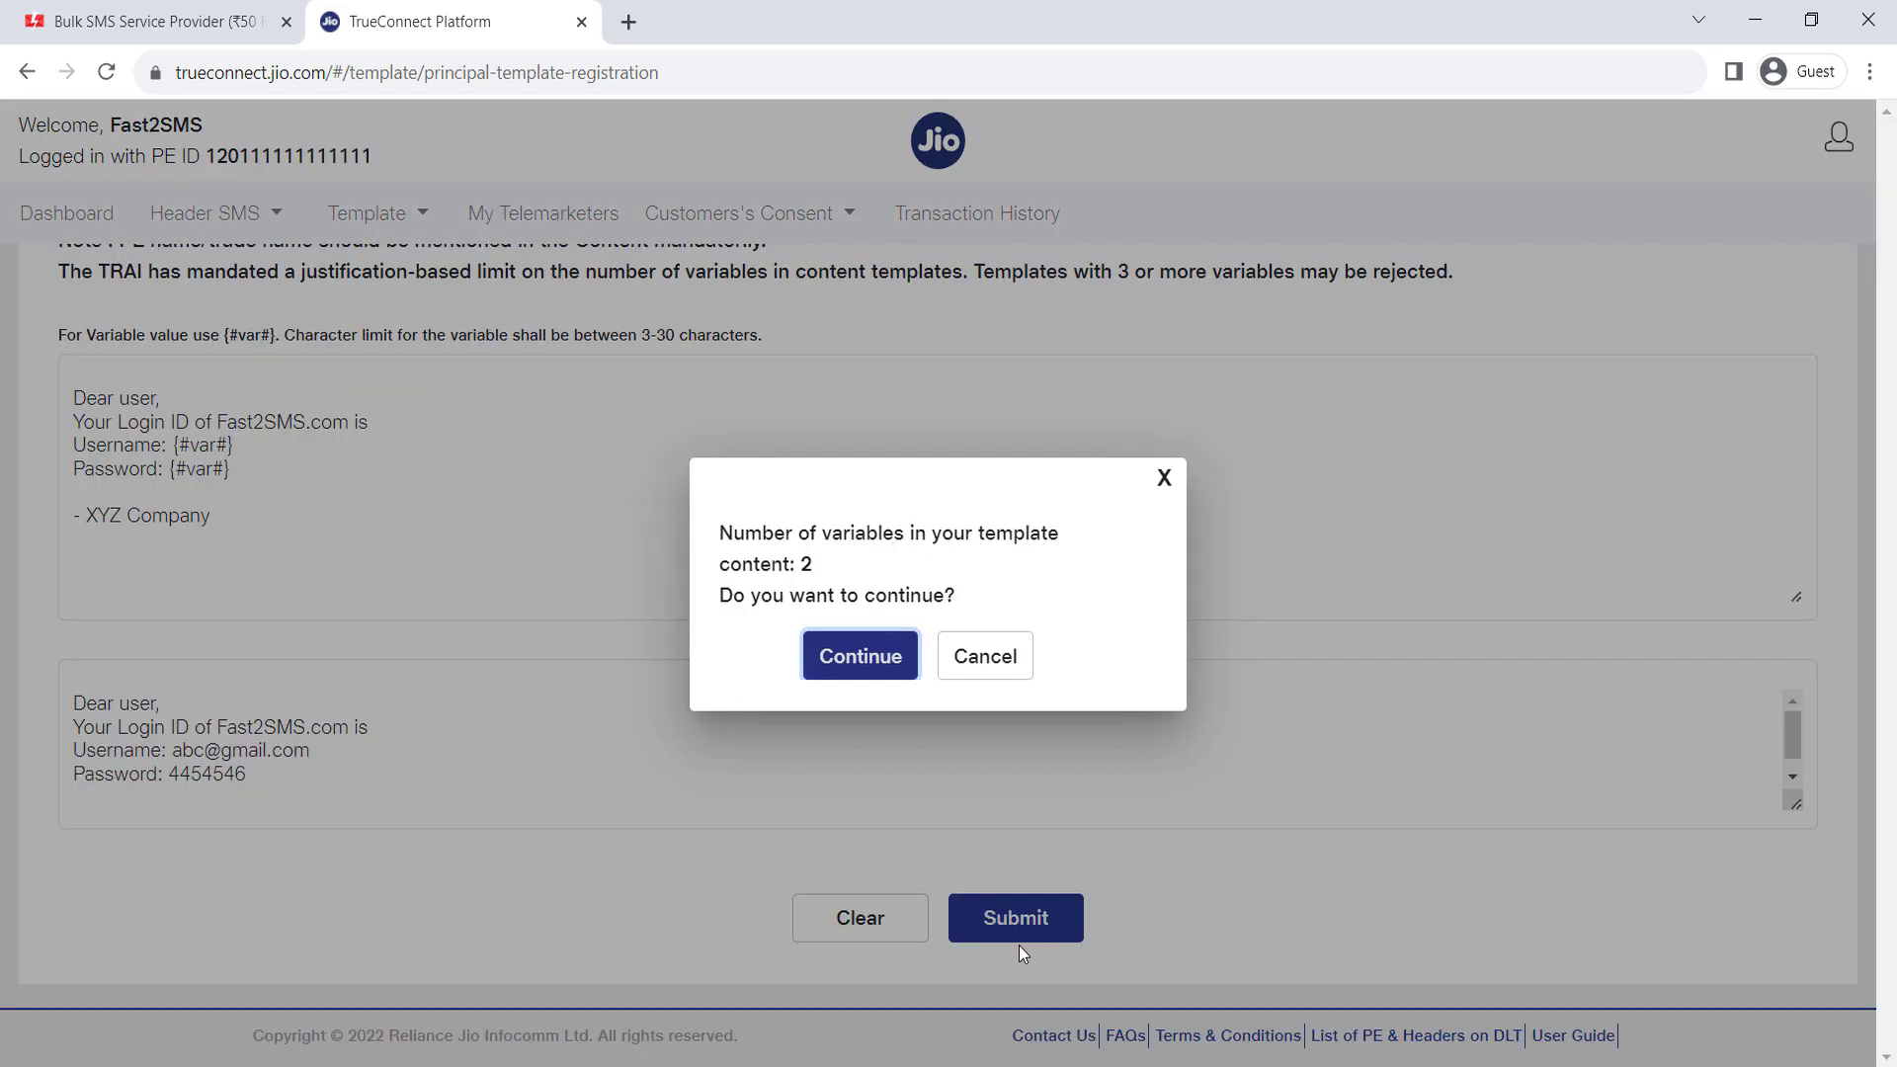
mouse_move(813, 566)
mouse_down()
mouse_move(719, 534)
mouse_move(789, 589)
mouse_move(807, 575)
mouse_up()
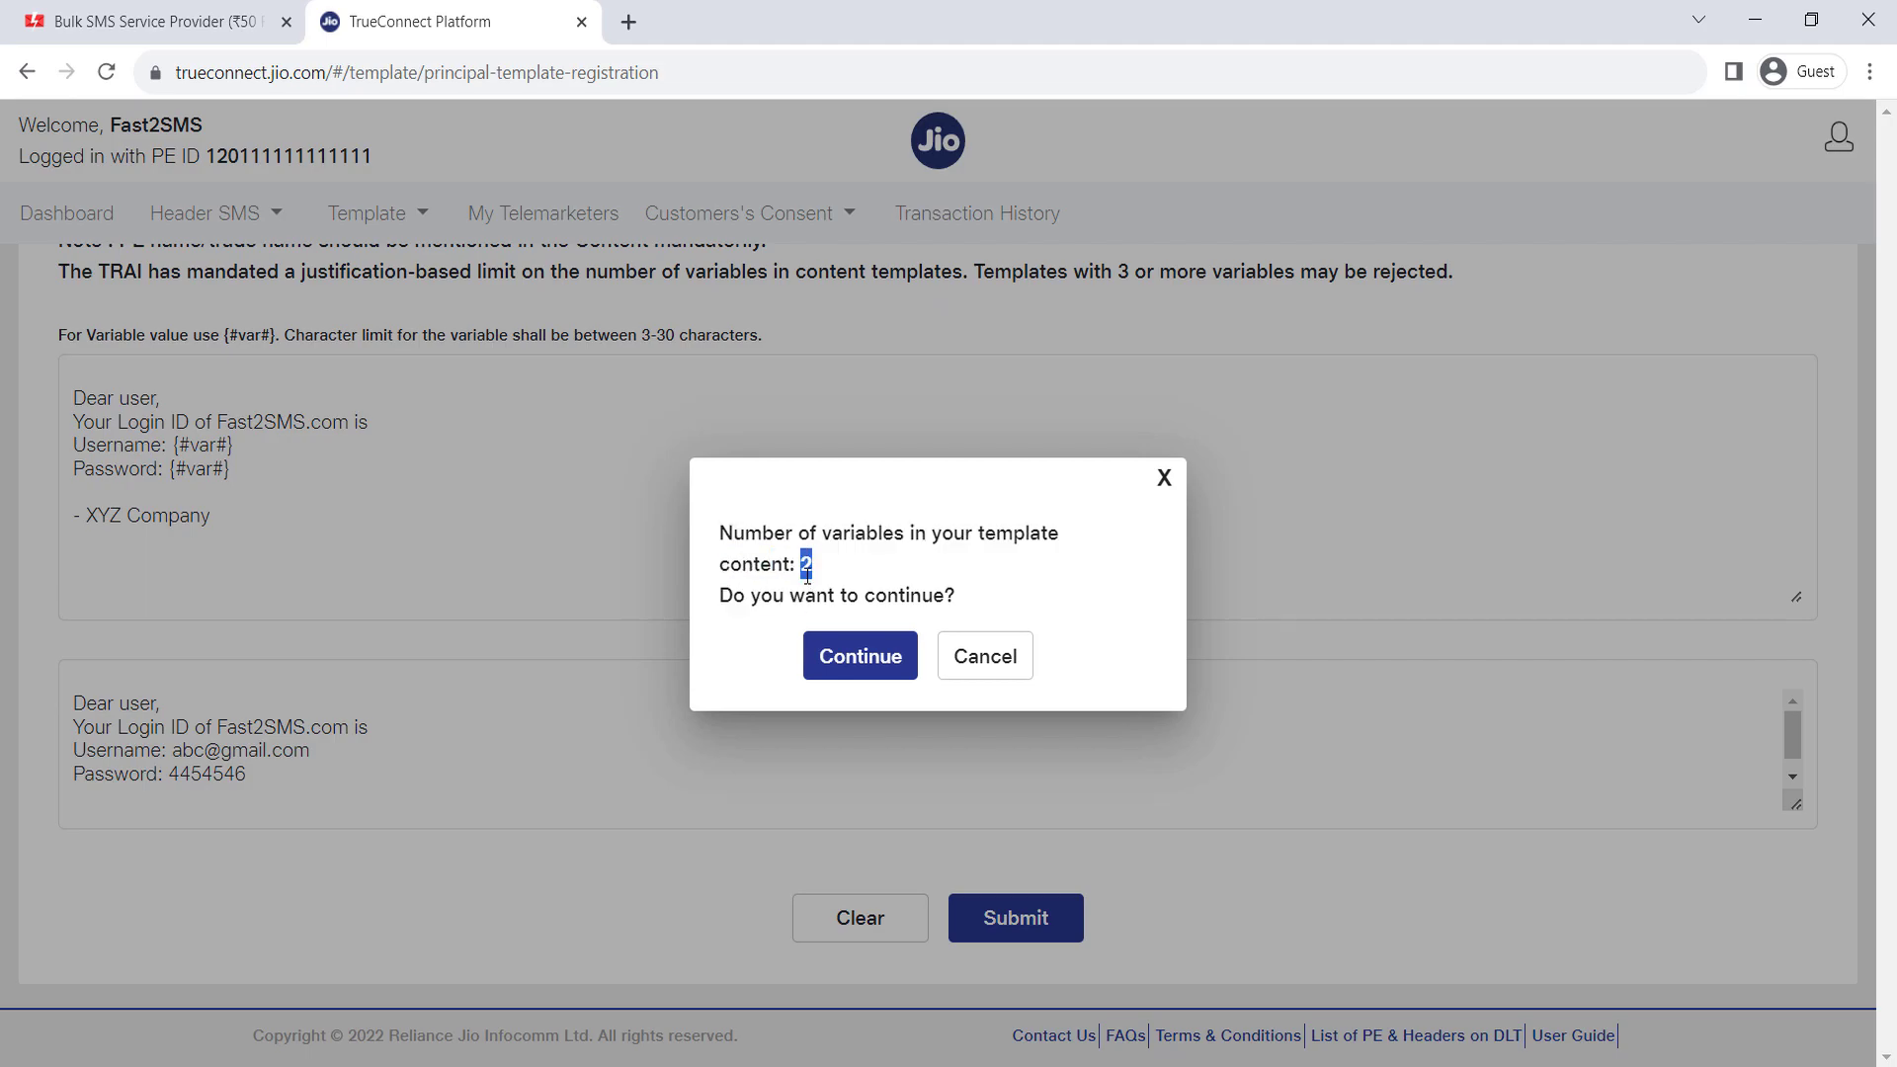
click(1016, 665)
- Remove the closing # from the password variable and submit the template to check how many variables are counted
click(226, 469)
key(BackSpace)
click(1013, 920)
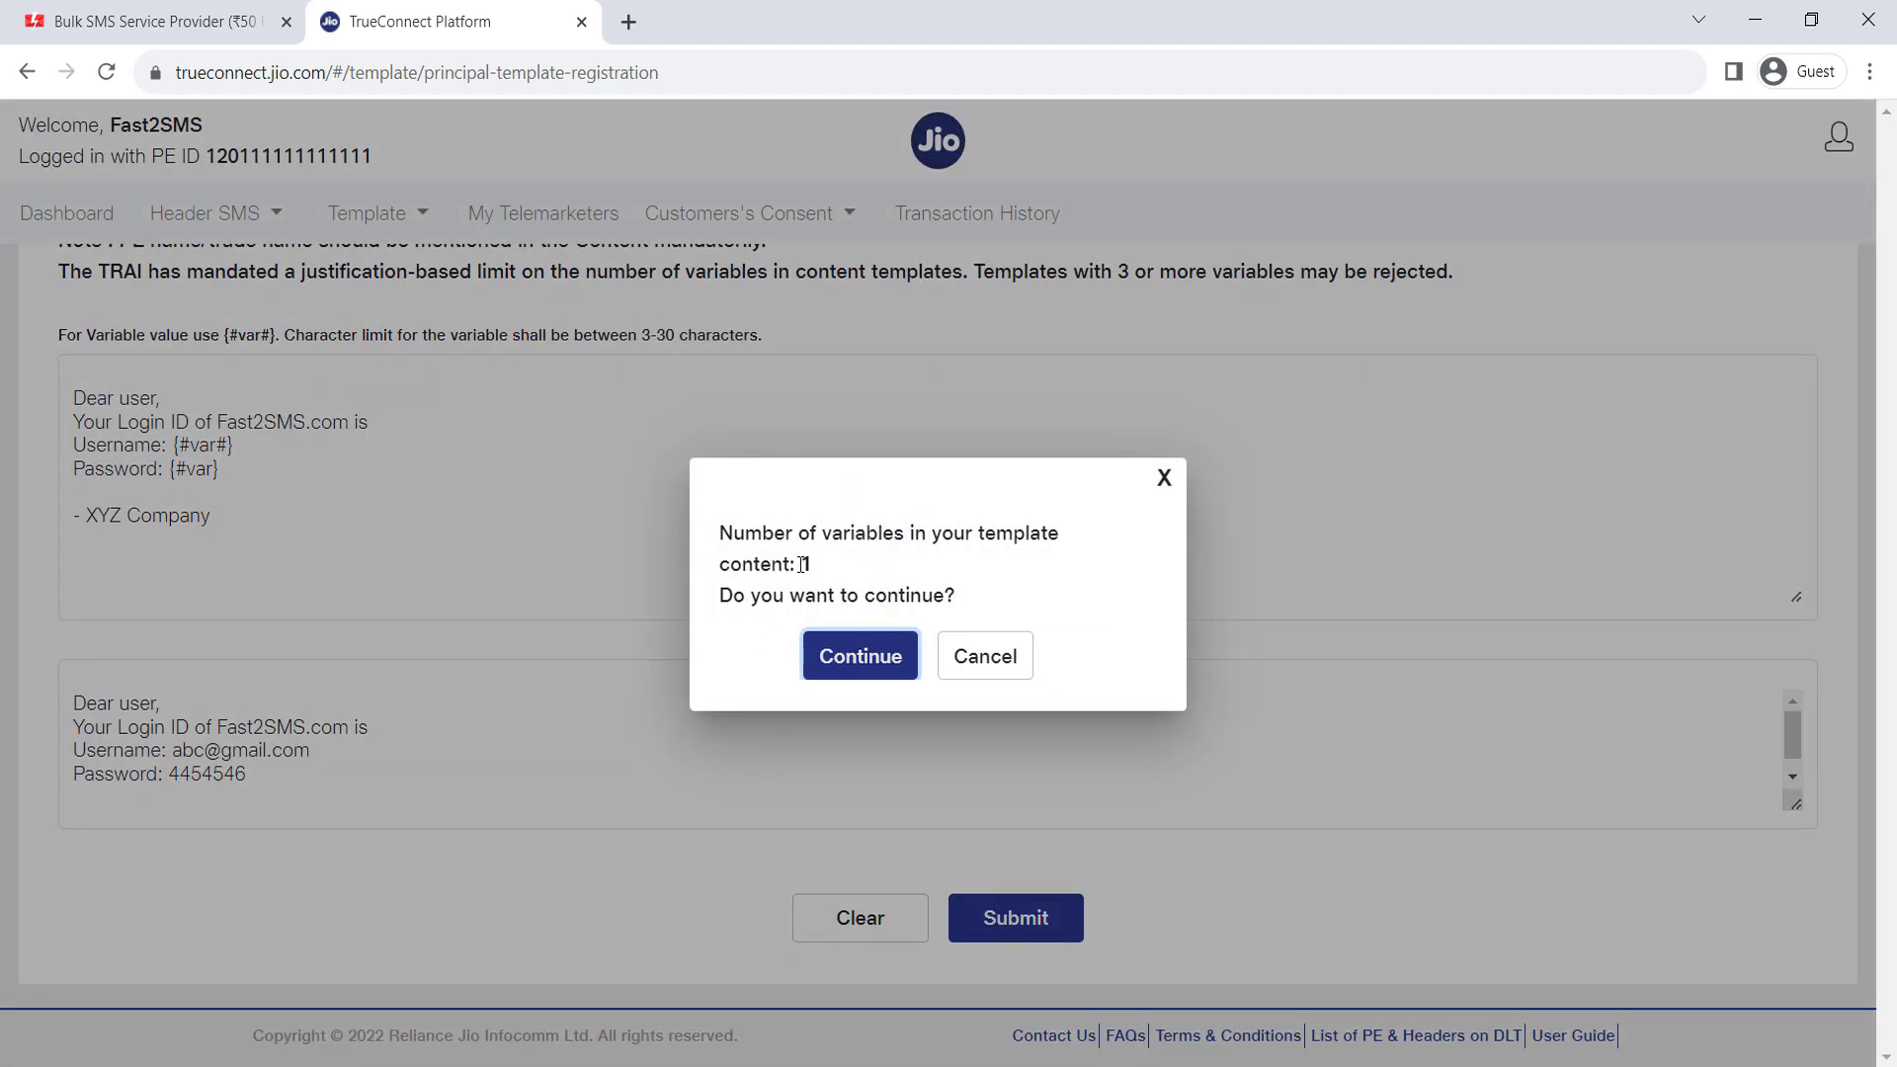
drag(799, 564, 813, 564)
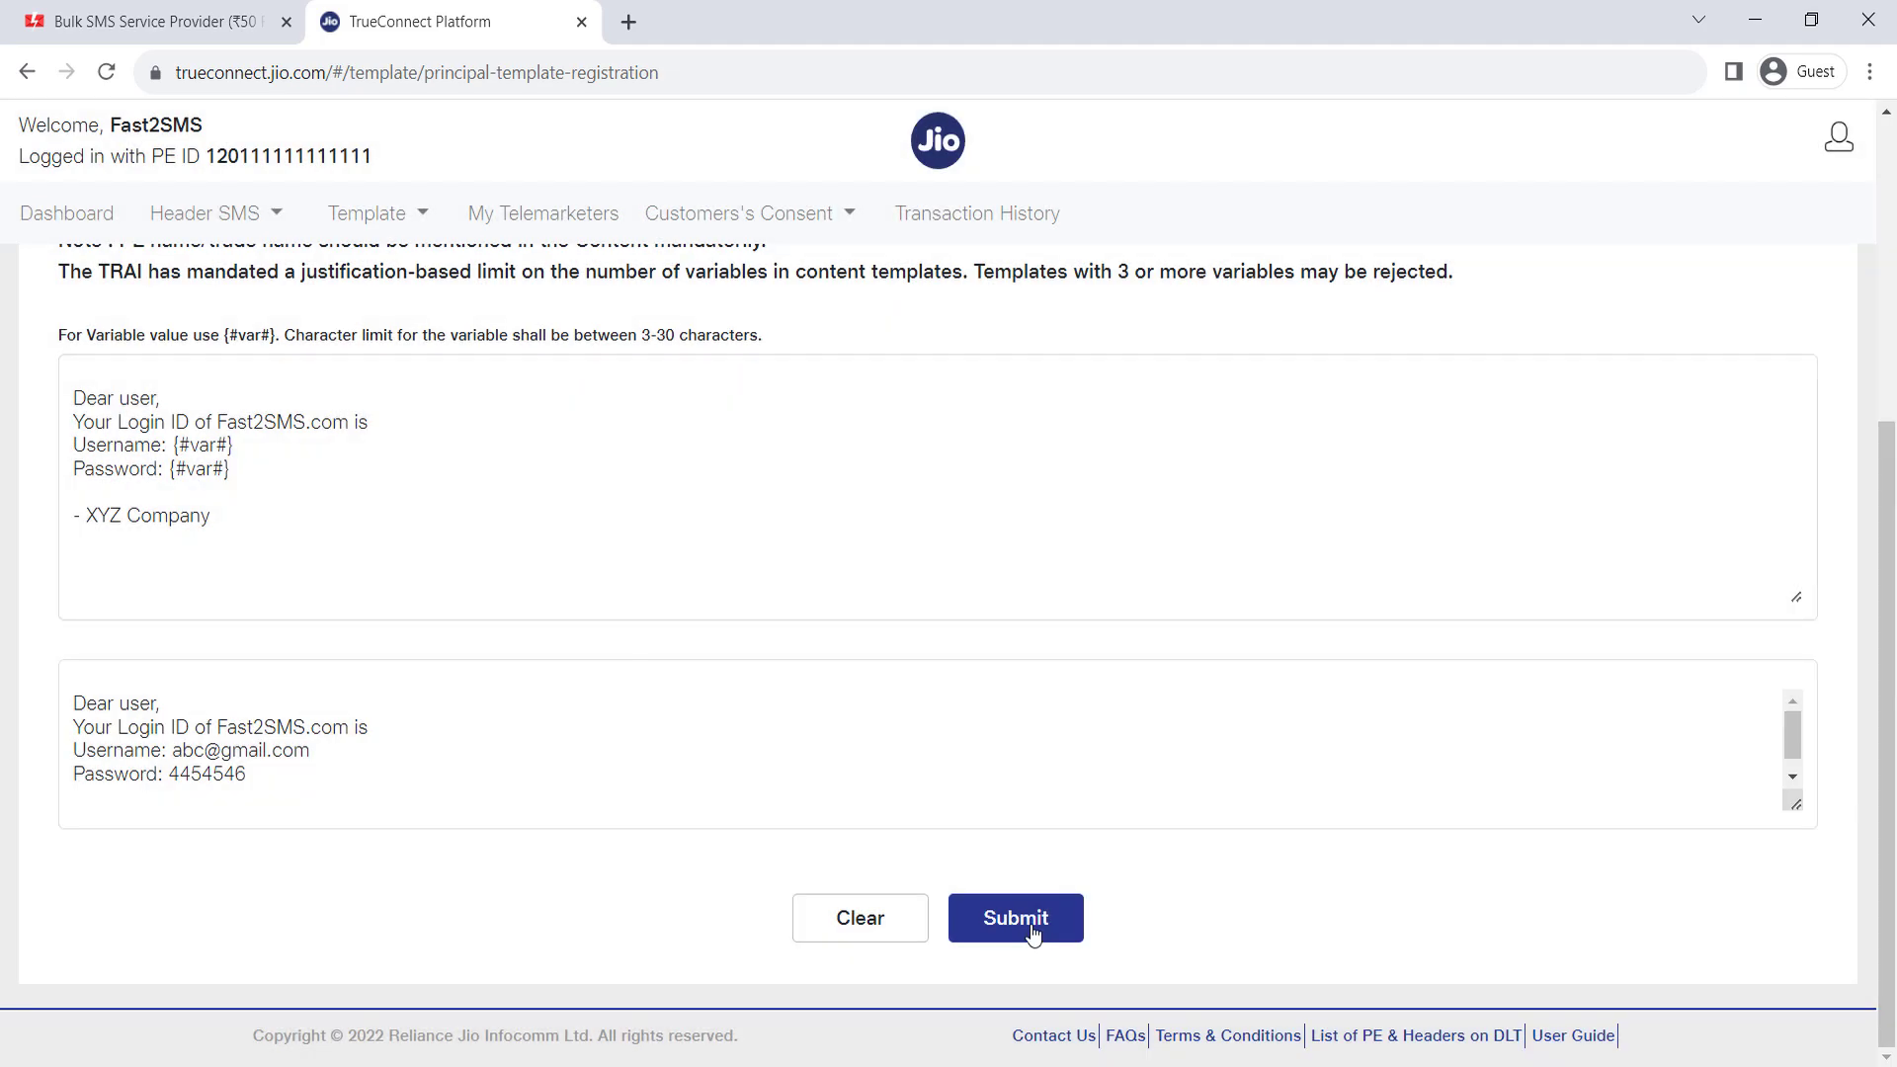
- Submit the template with both {#var#} variables intact, check the variable count and confirm the registration
click(1015, 918)
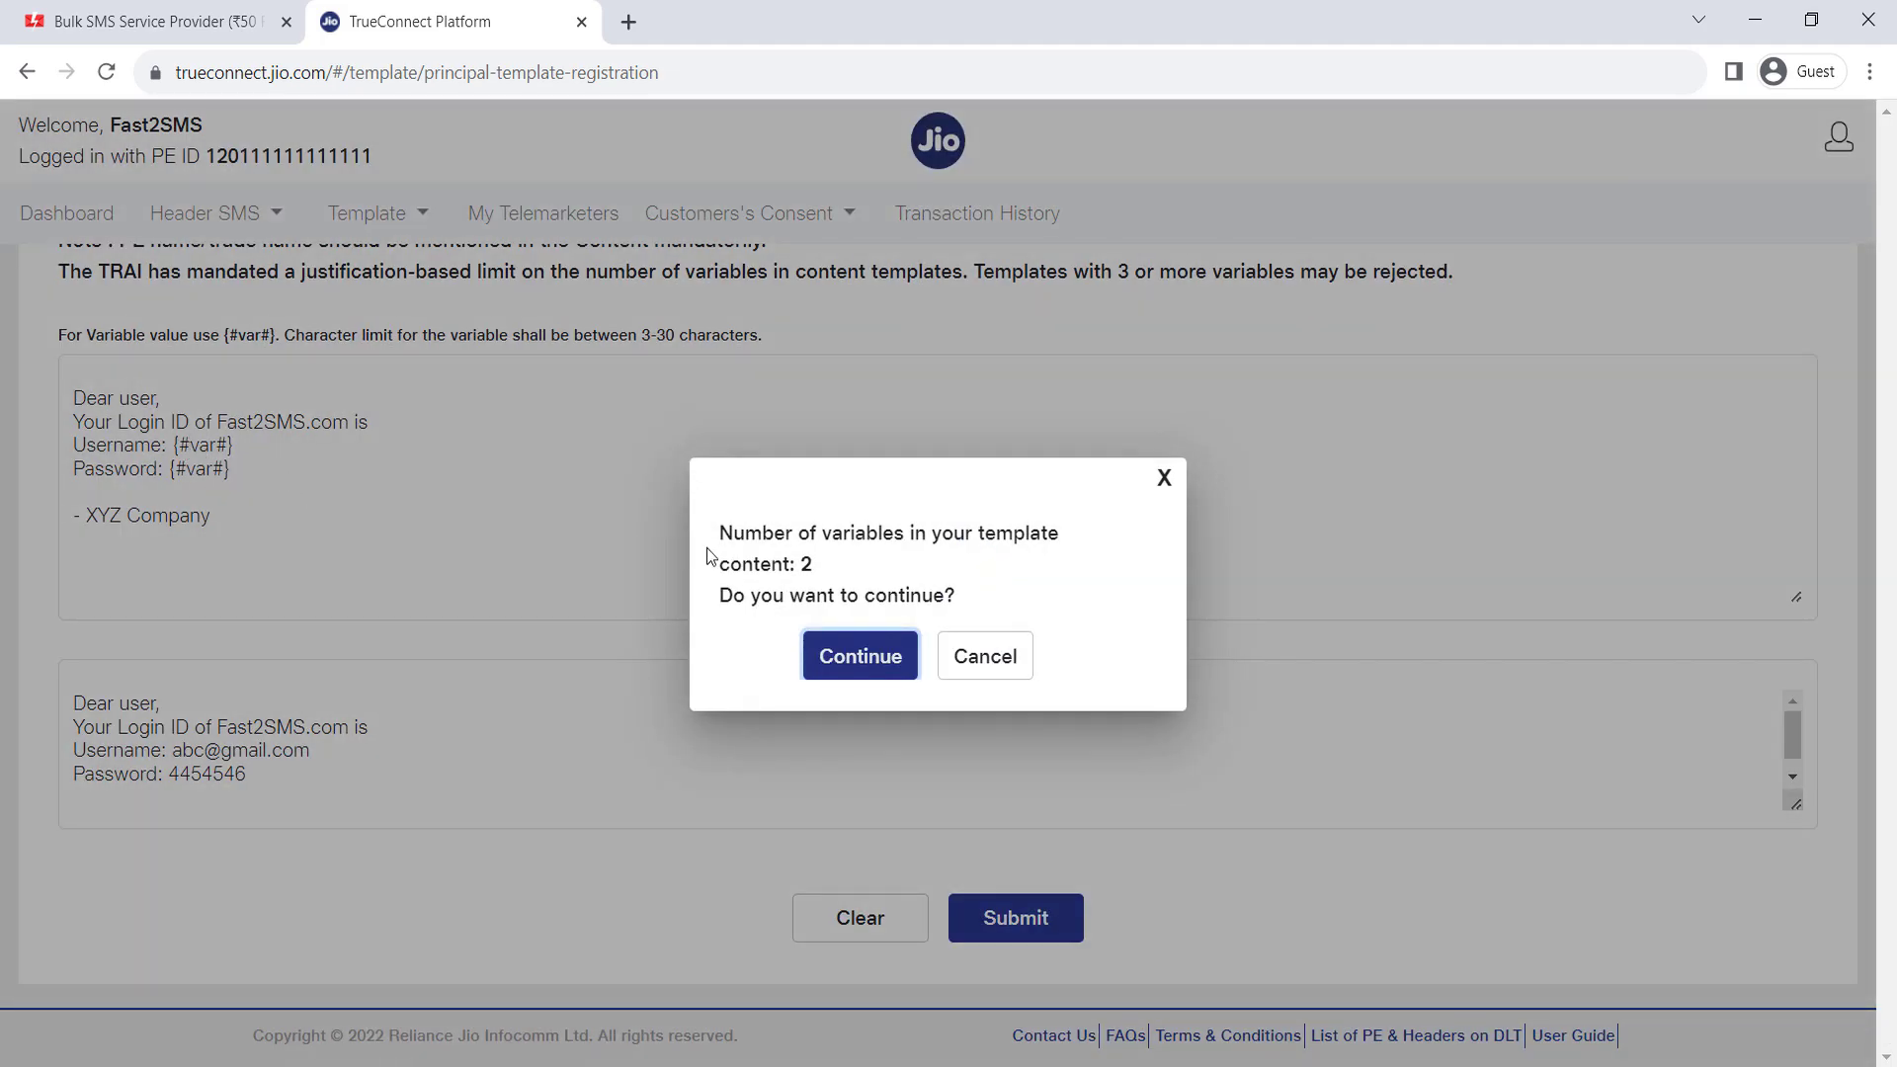
double_click(805, 565)
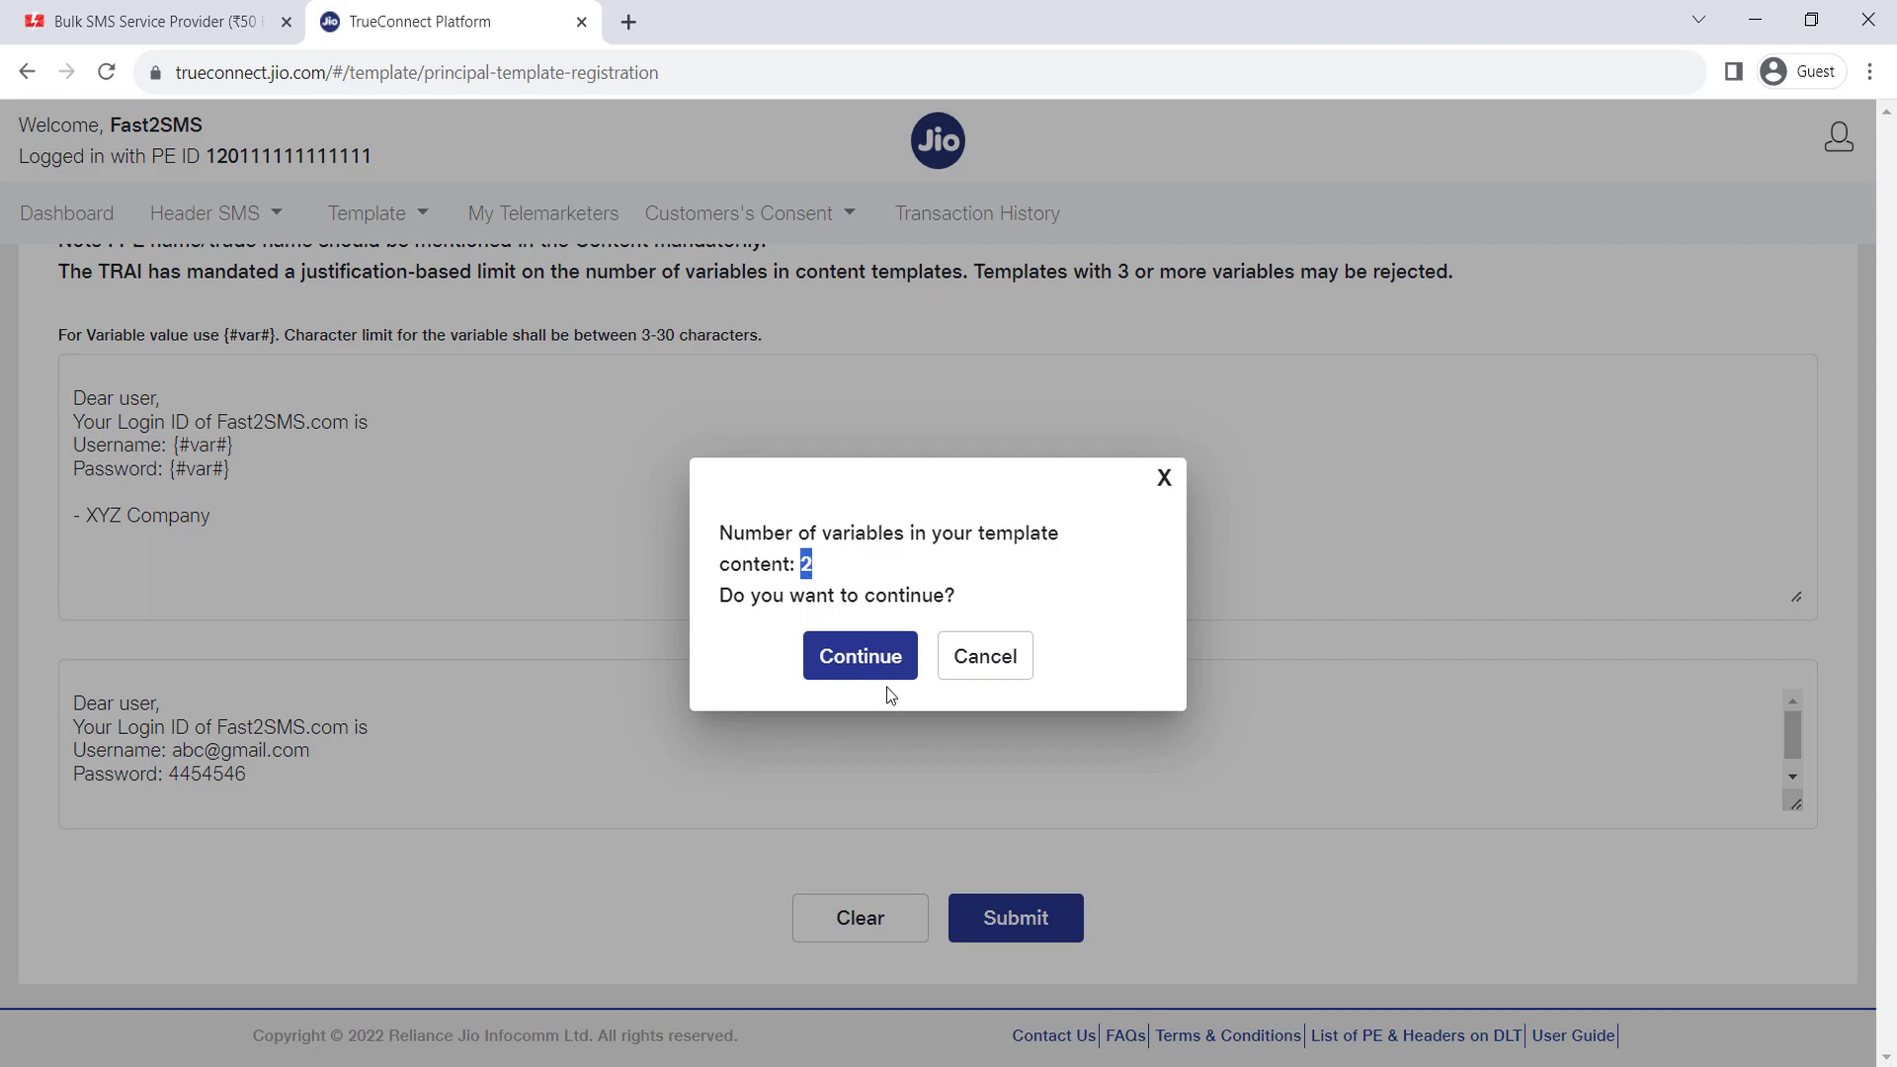
click(885, 678)
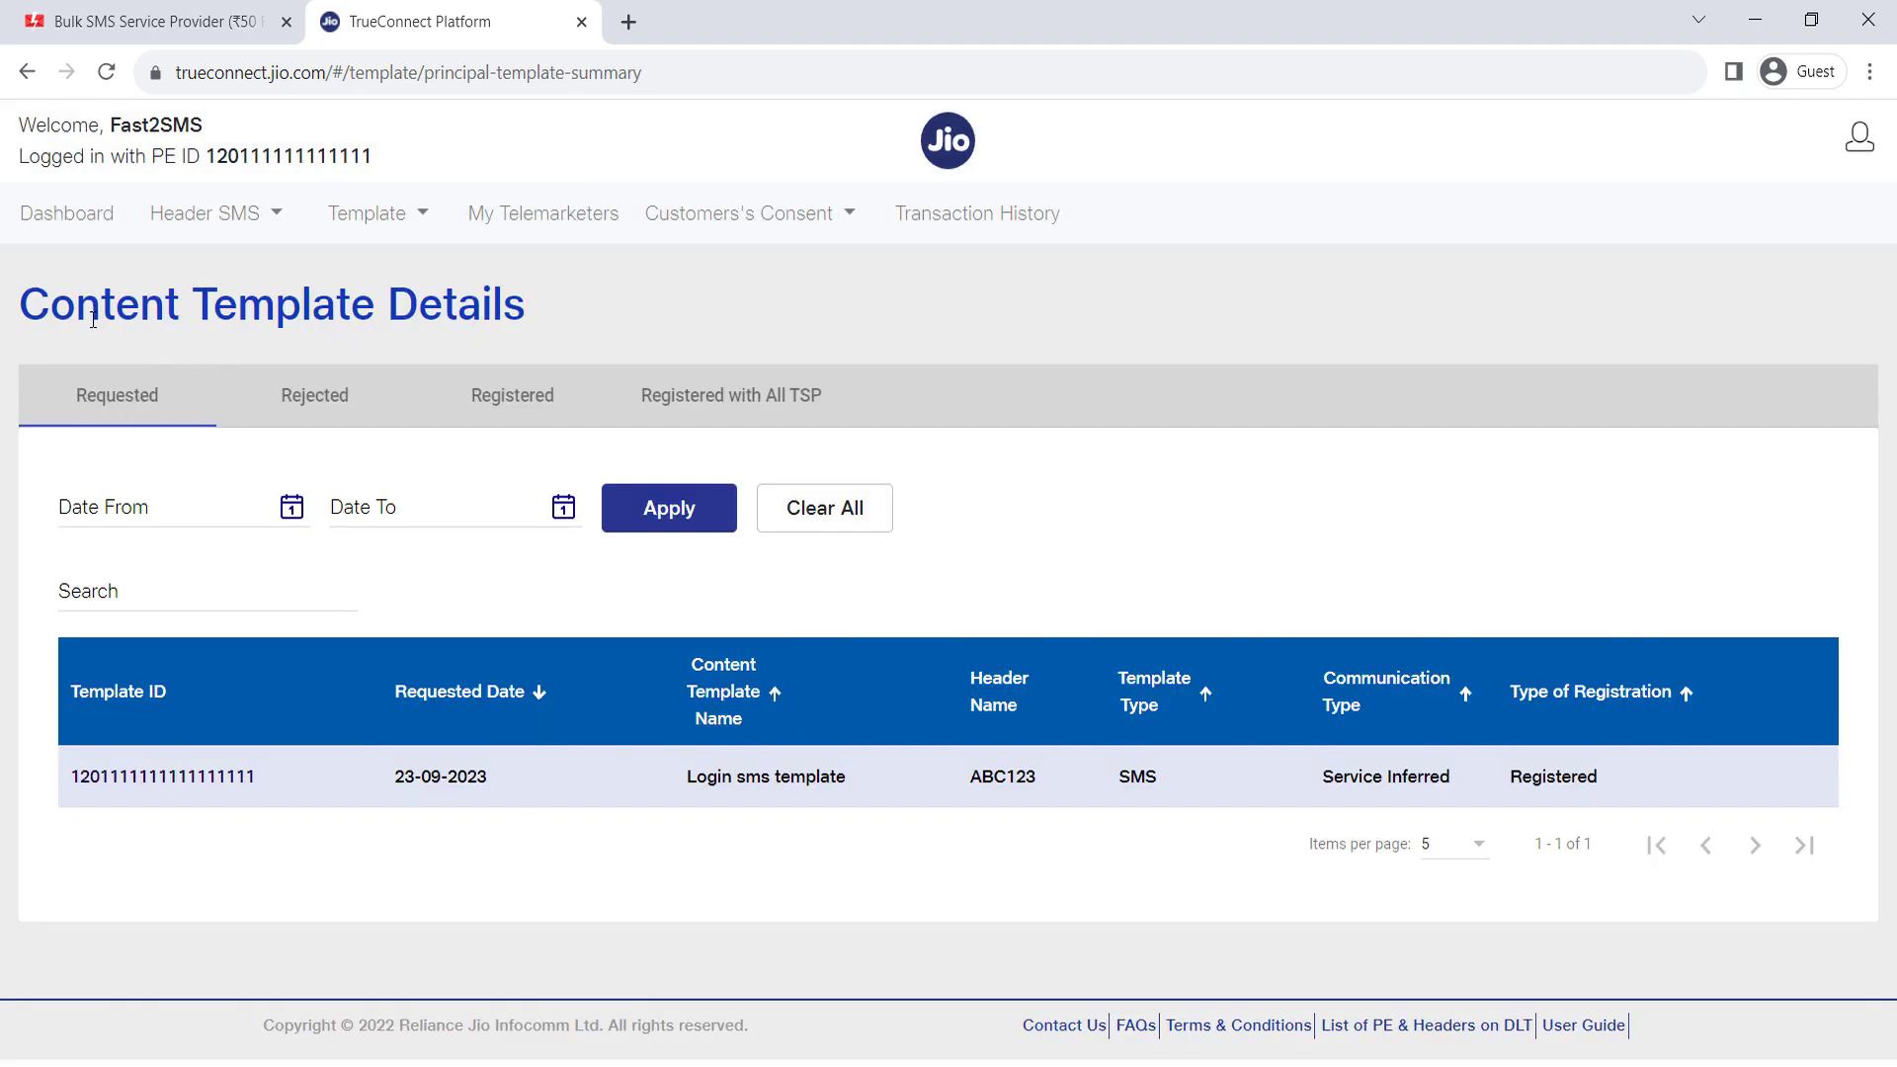
- Switch to the Fast2SMS website and open its sign-up form
click(419, 212)
click(139, 22)
double_click(306, 72)
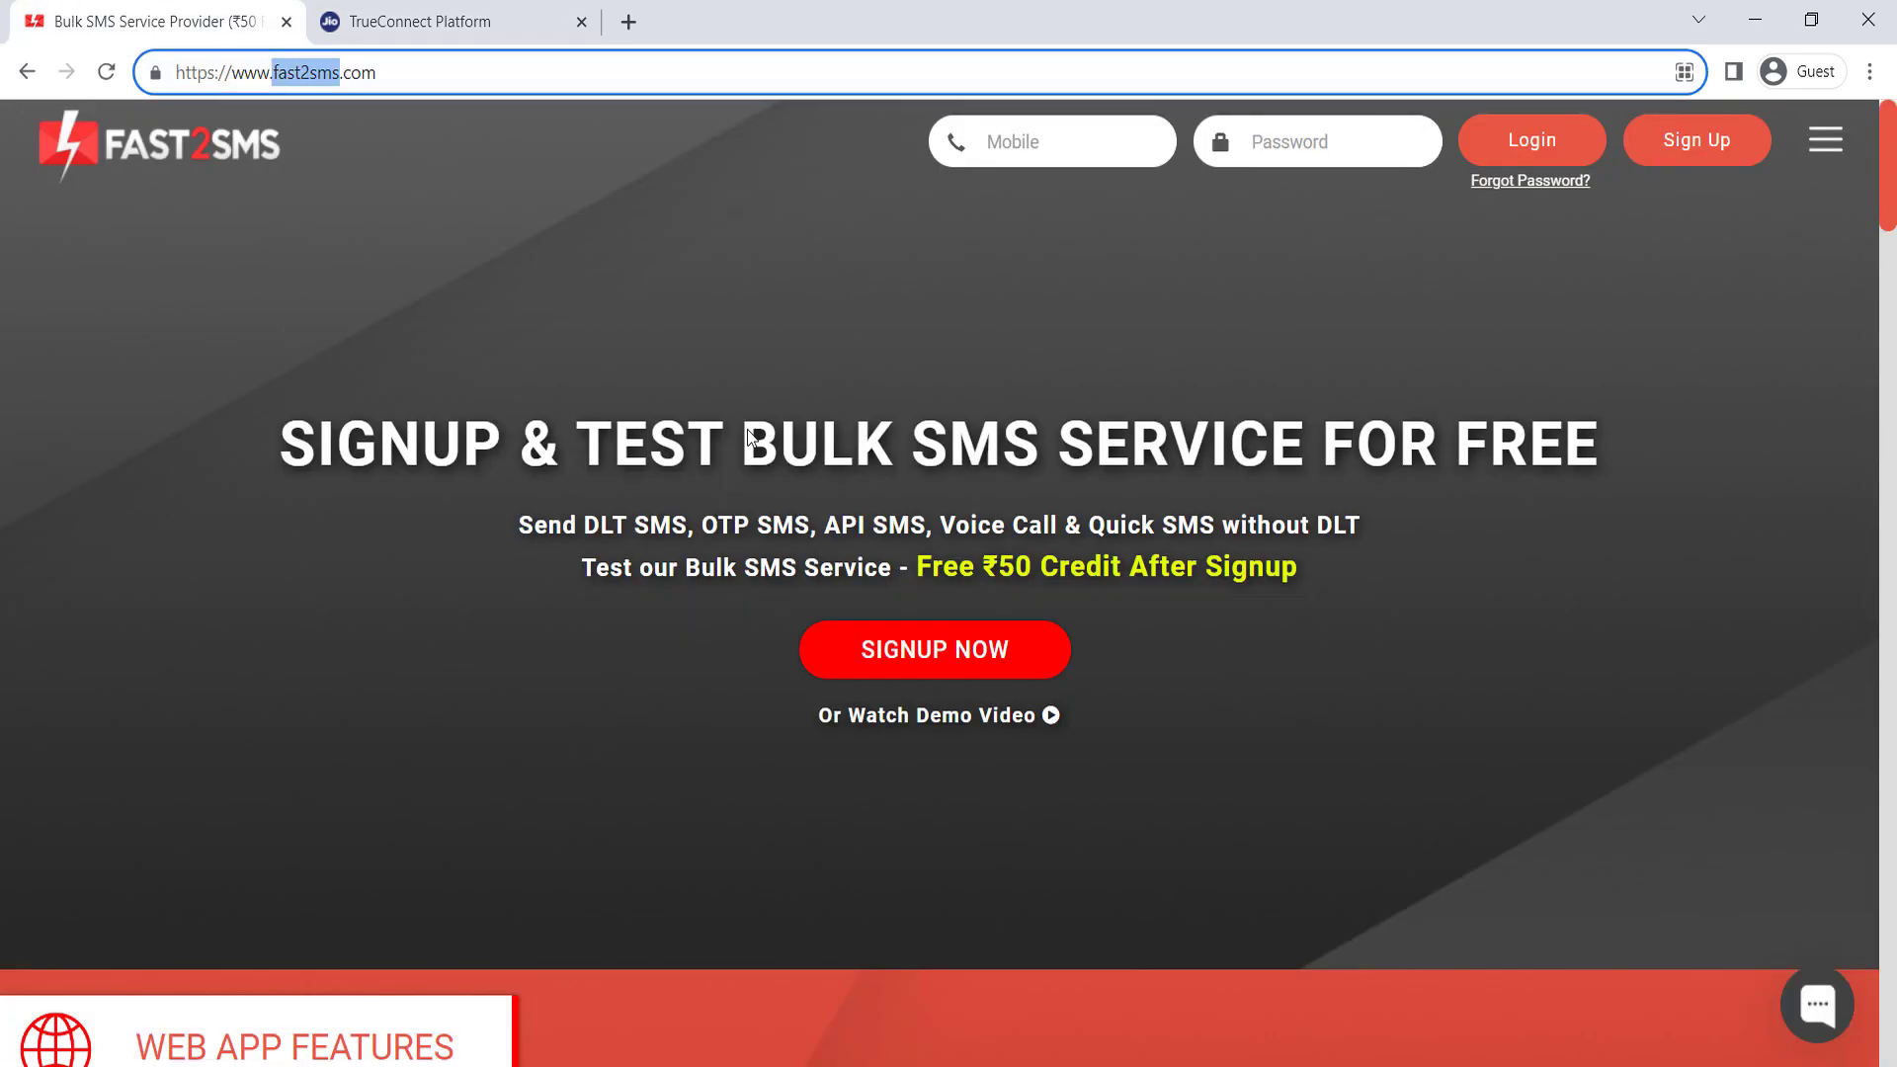
click(919, 644)
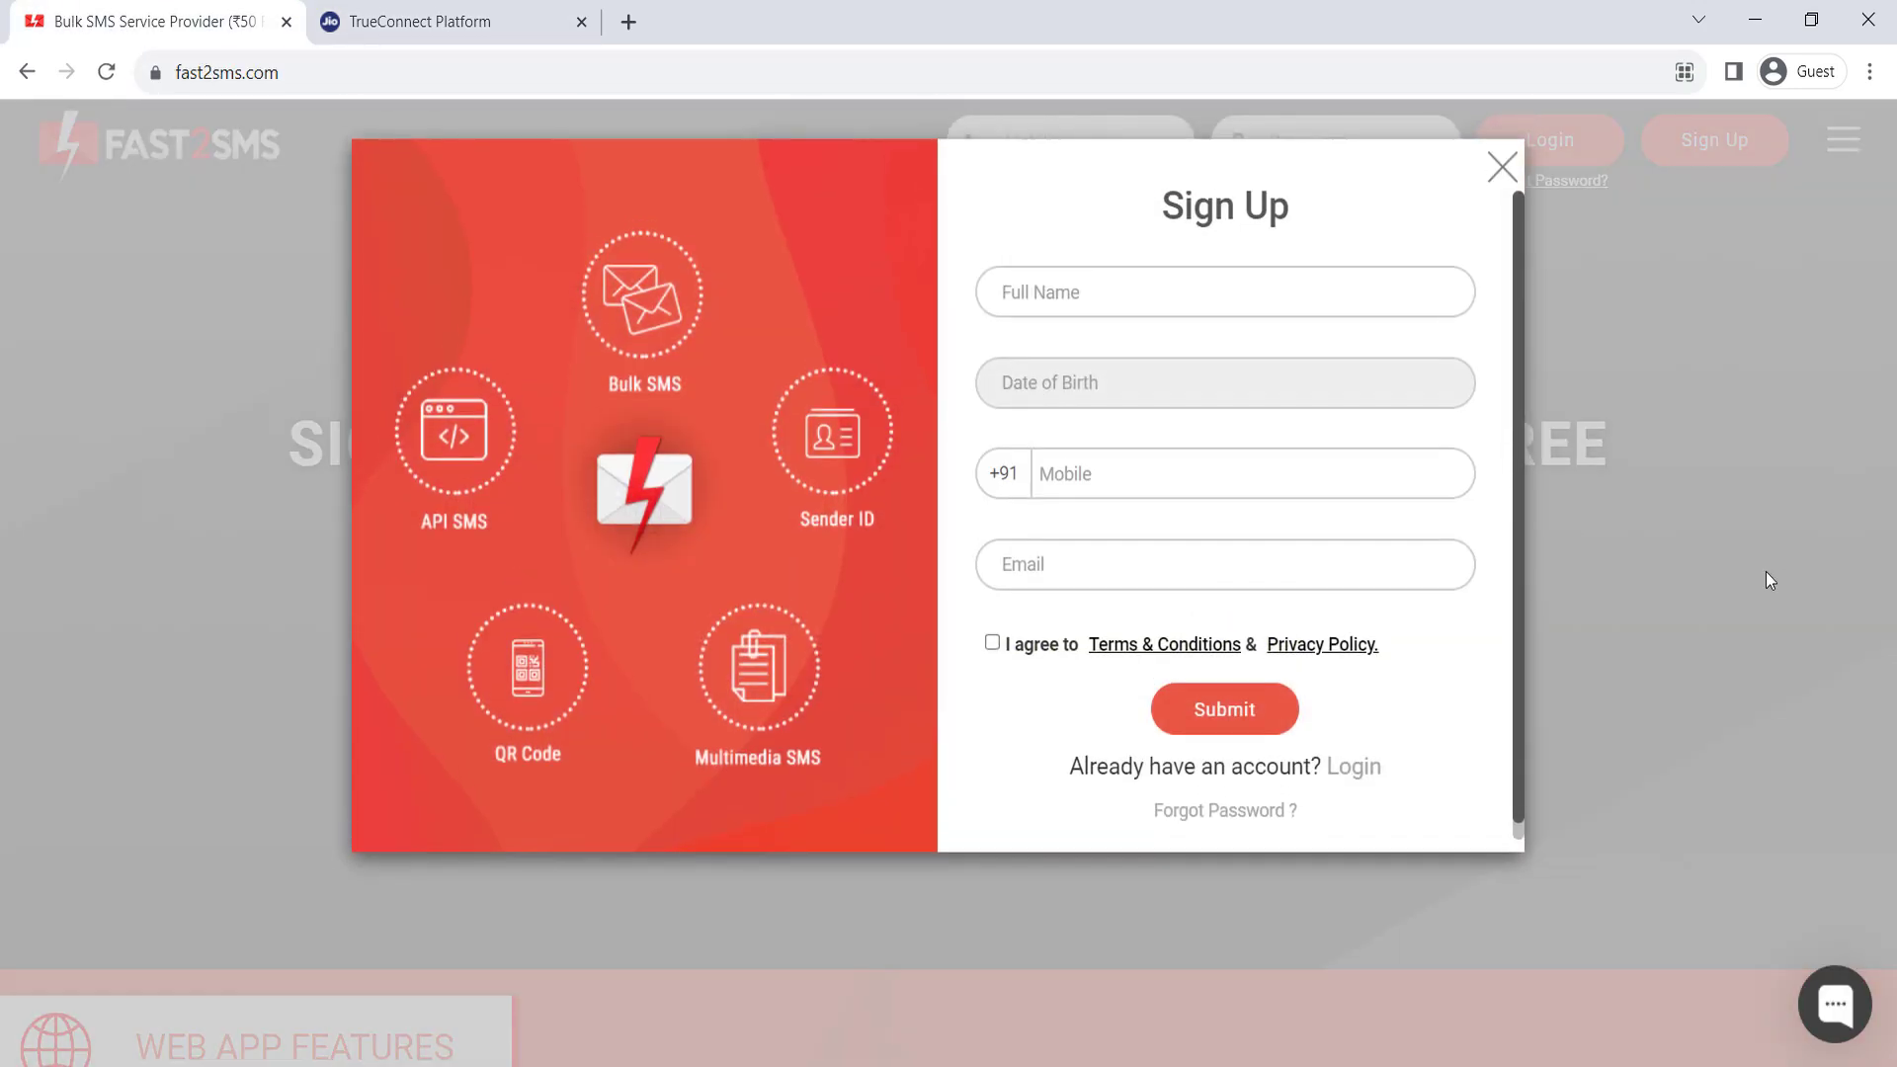
- Close the sign-up form and highlight the ₹50 free signup credit on the home page
click(1765, 571)
drag(986, 558, 1032, 565)
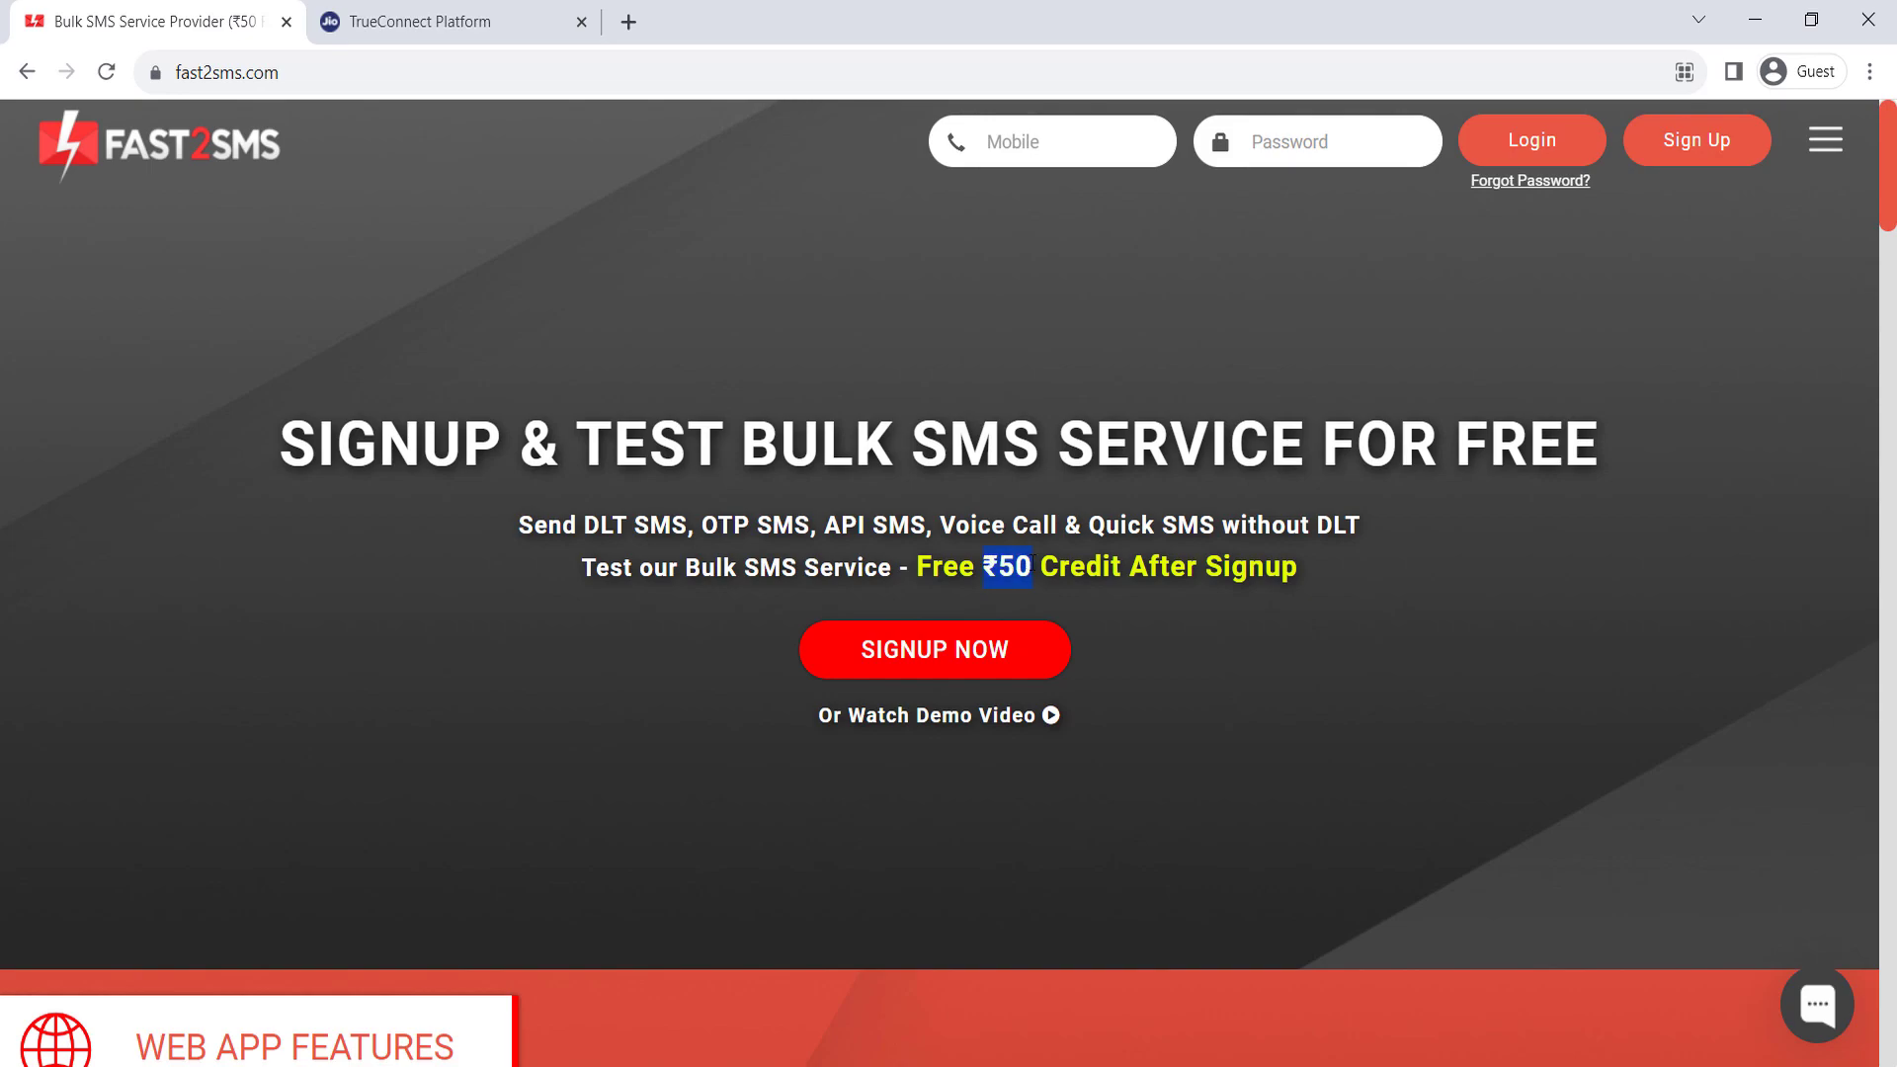
click(773, 717)
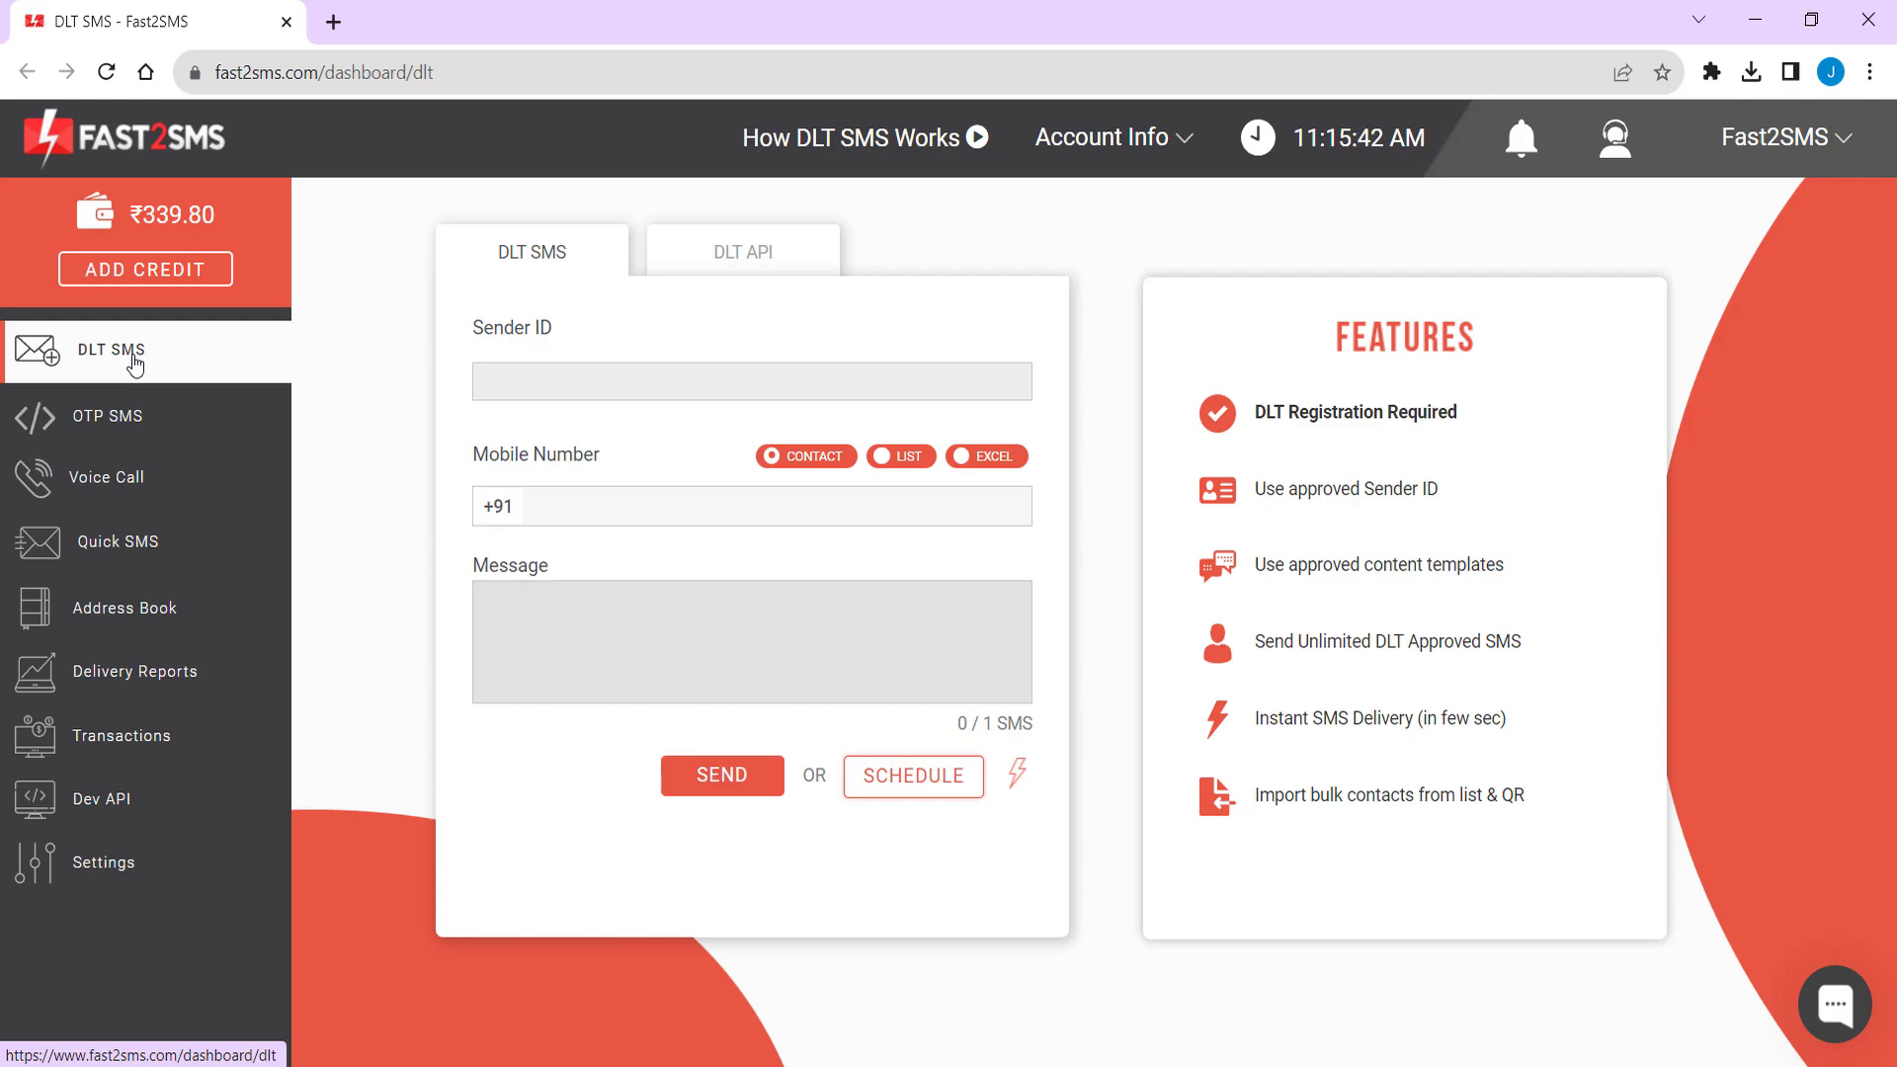
- Open the form for a new DLT-approved sender ID, choose the XYZ Company entity, view the manual and Excel upload options, and close it
click(637, 399)
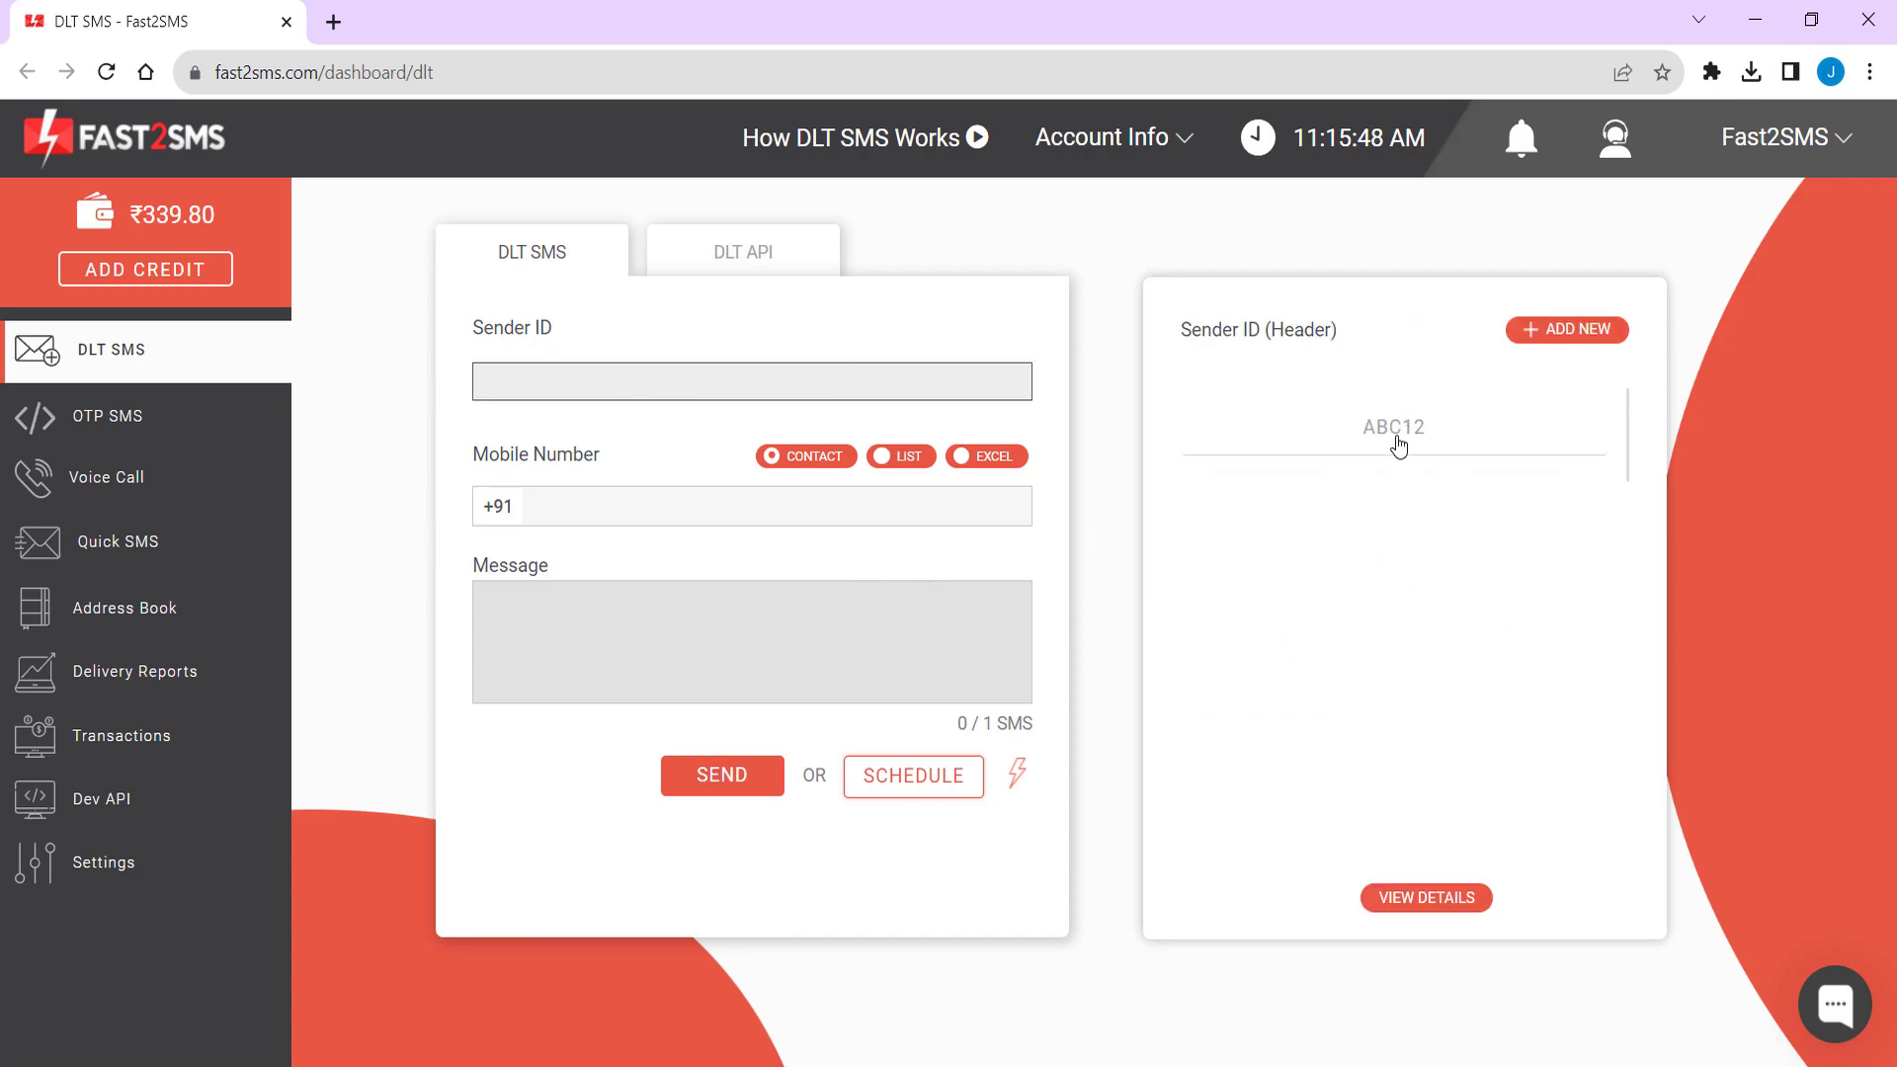
click(1573, 336)
click(1097, 378)
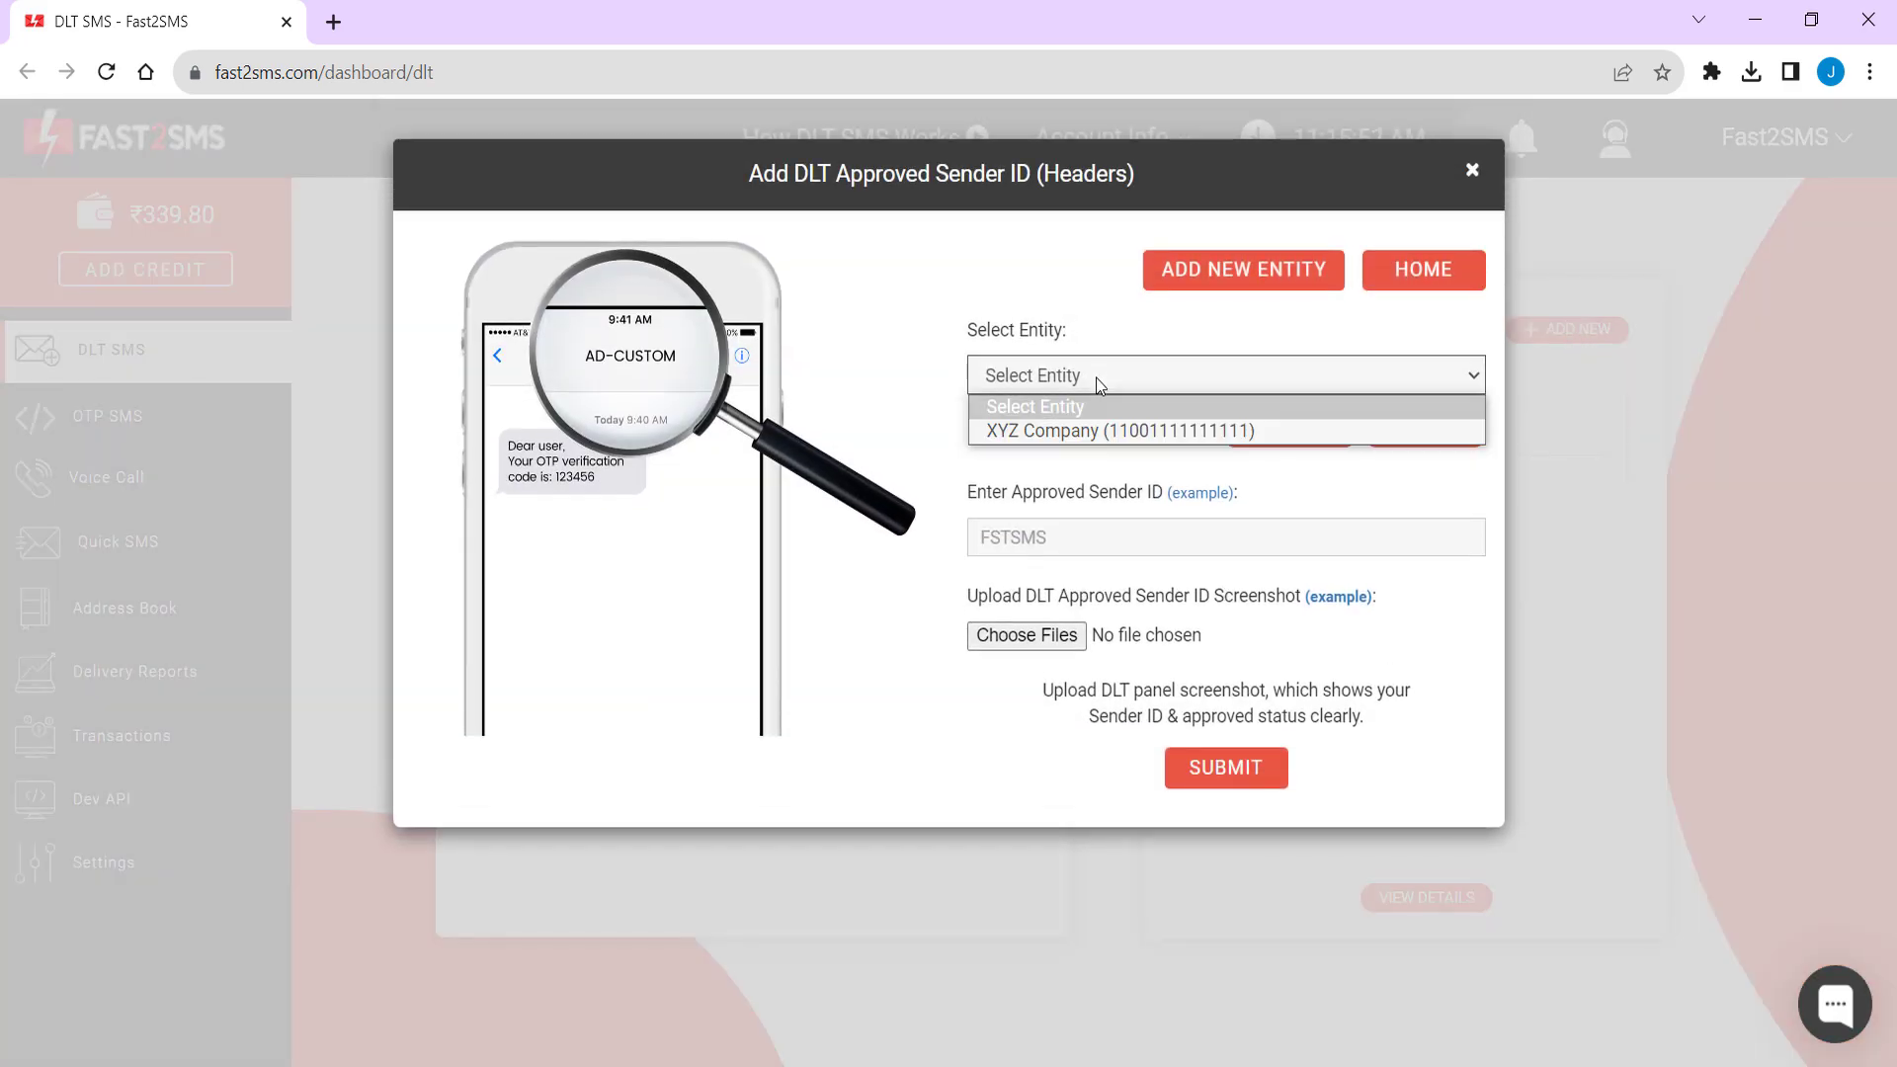
click(1082, 434)
click(1047, 532)
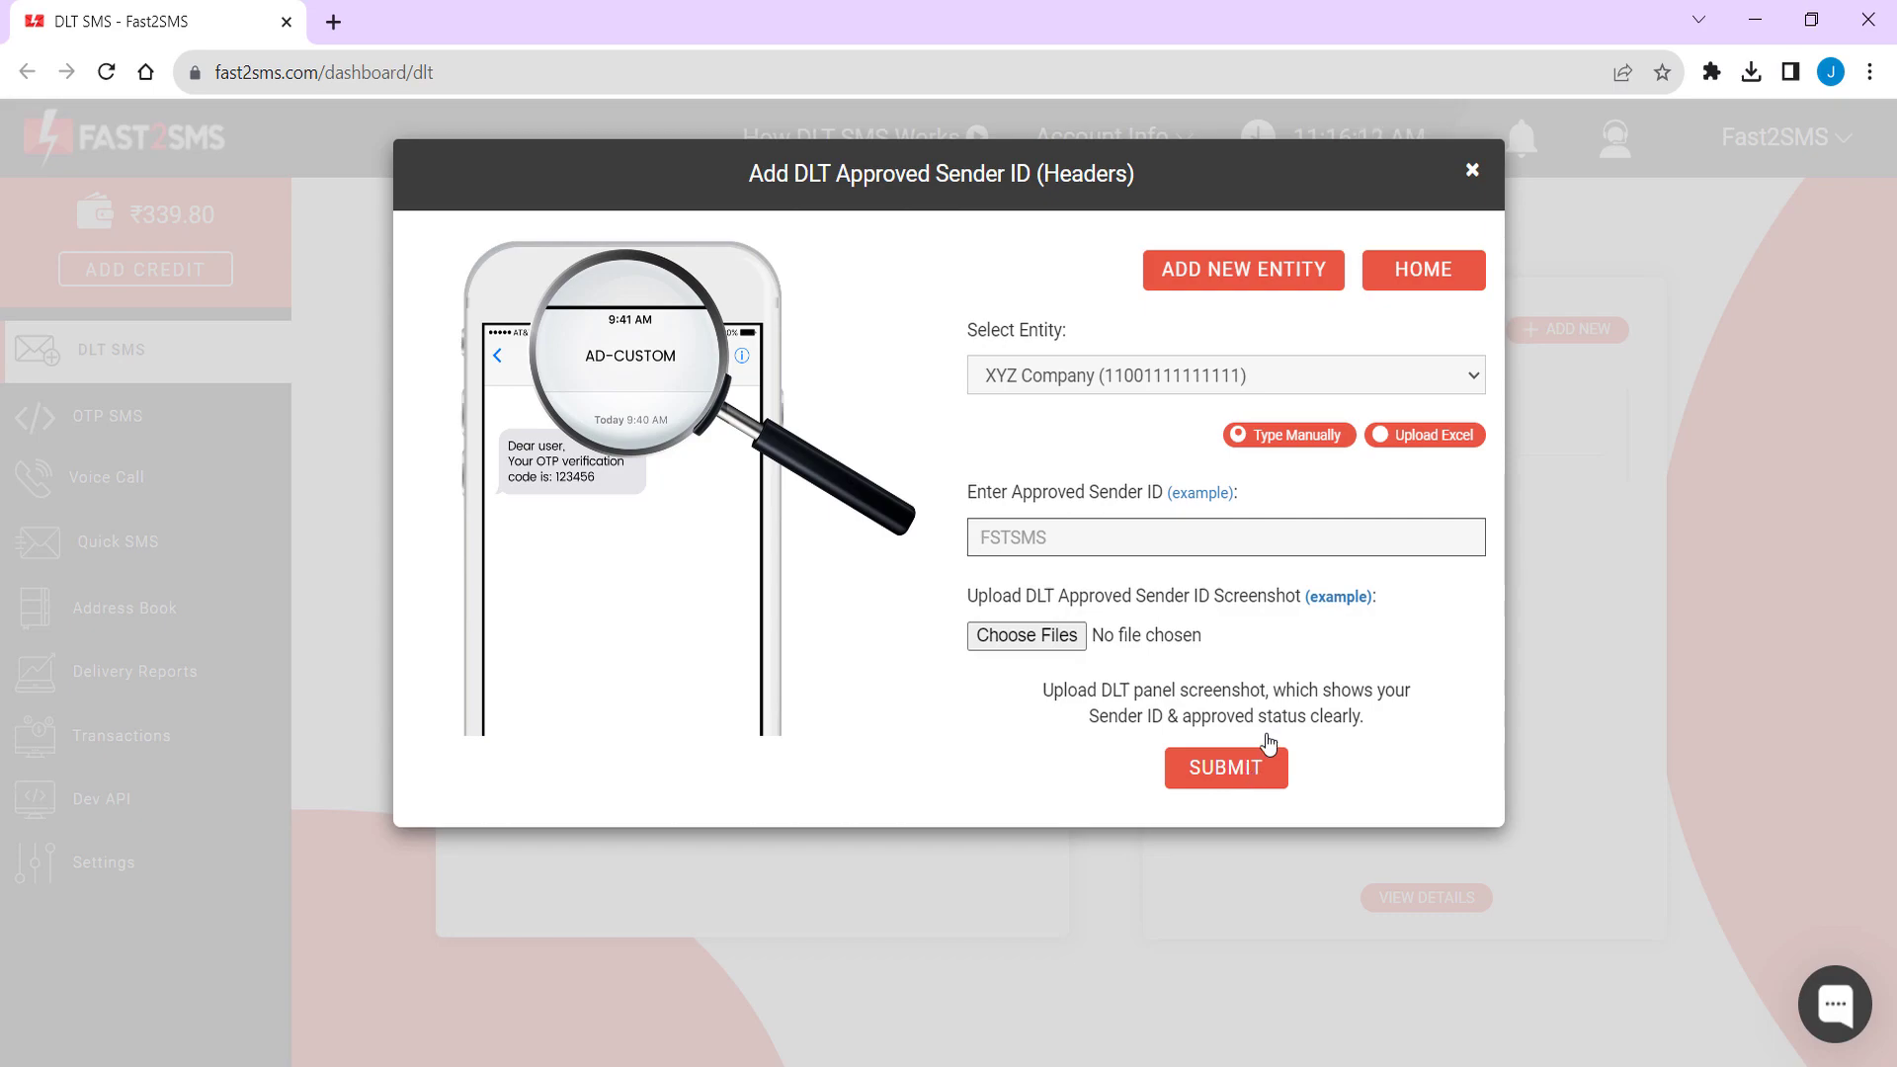
click(1418, 442)
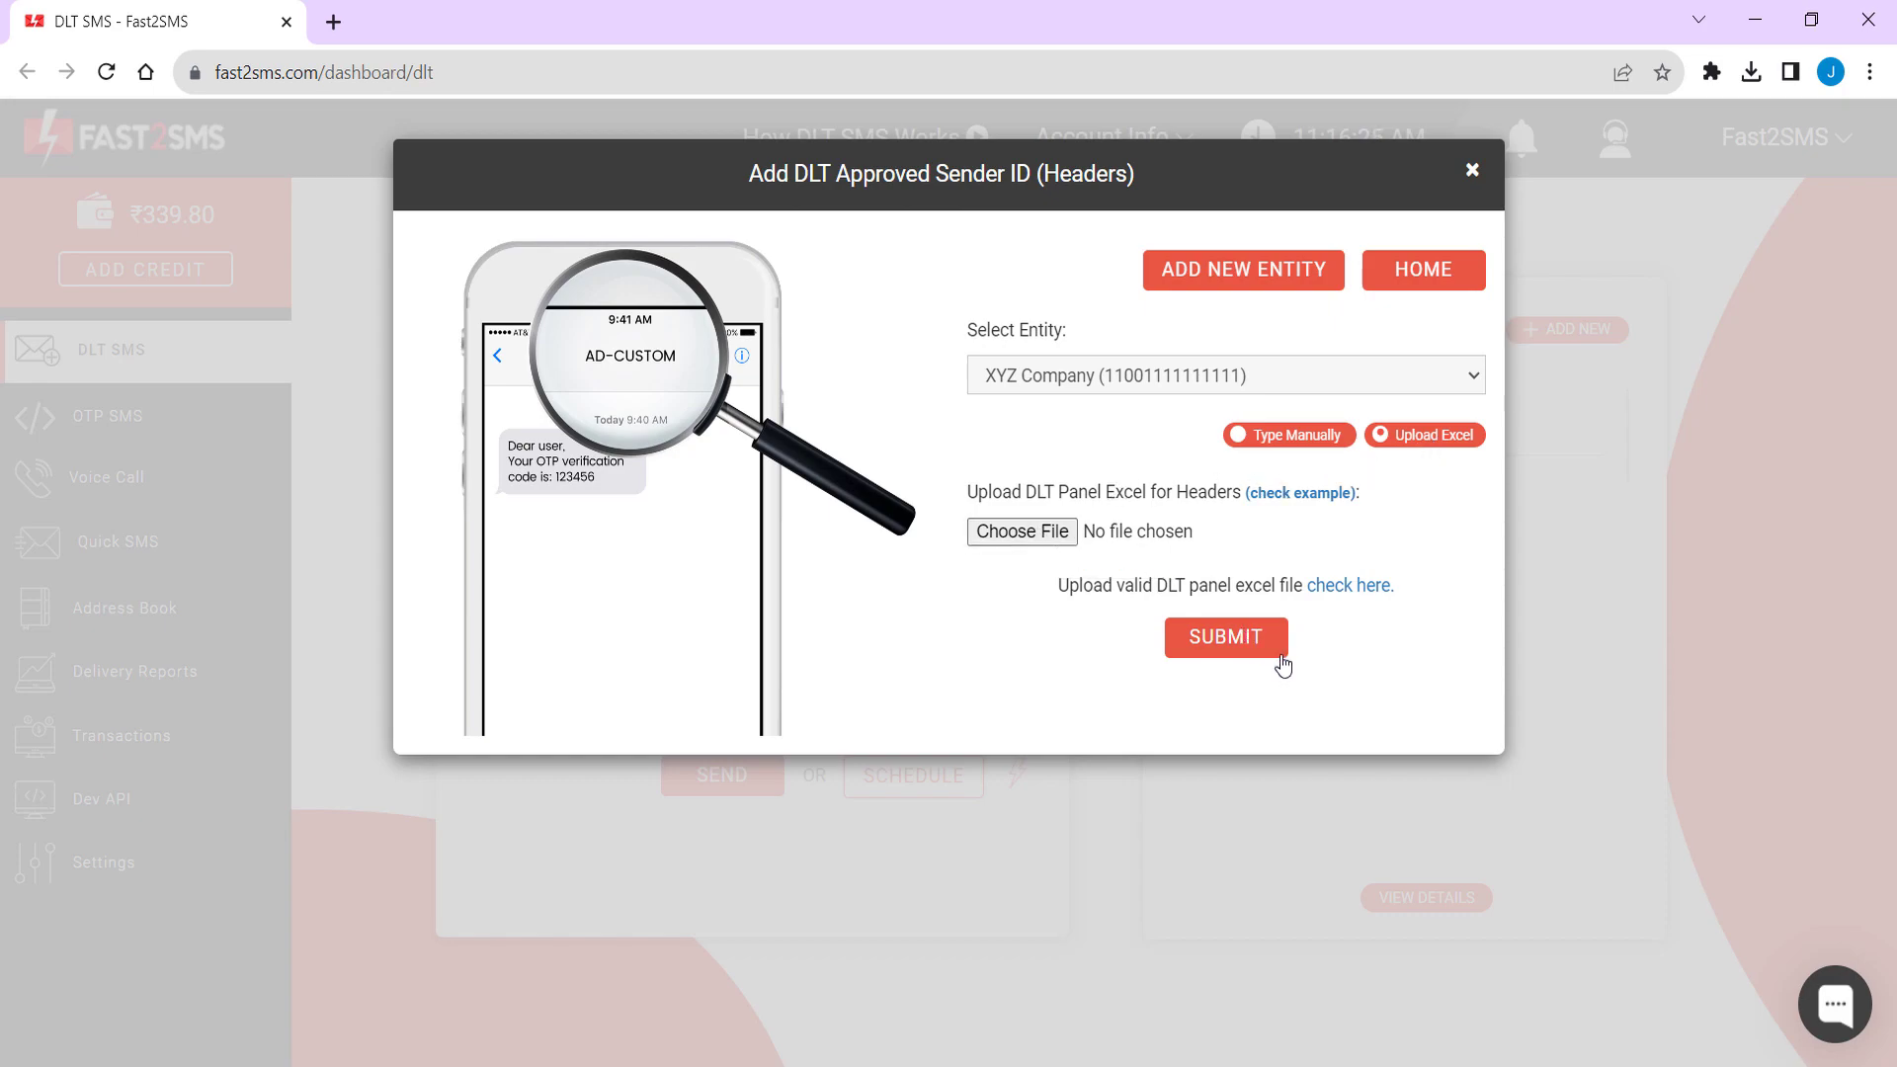
click(1614, 644)
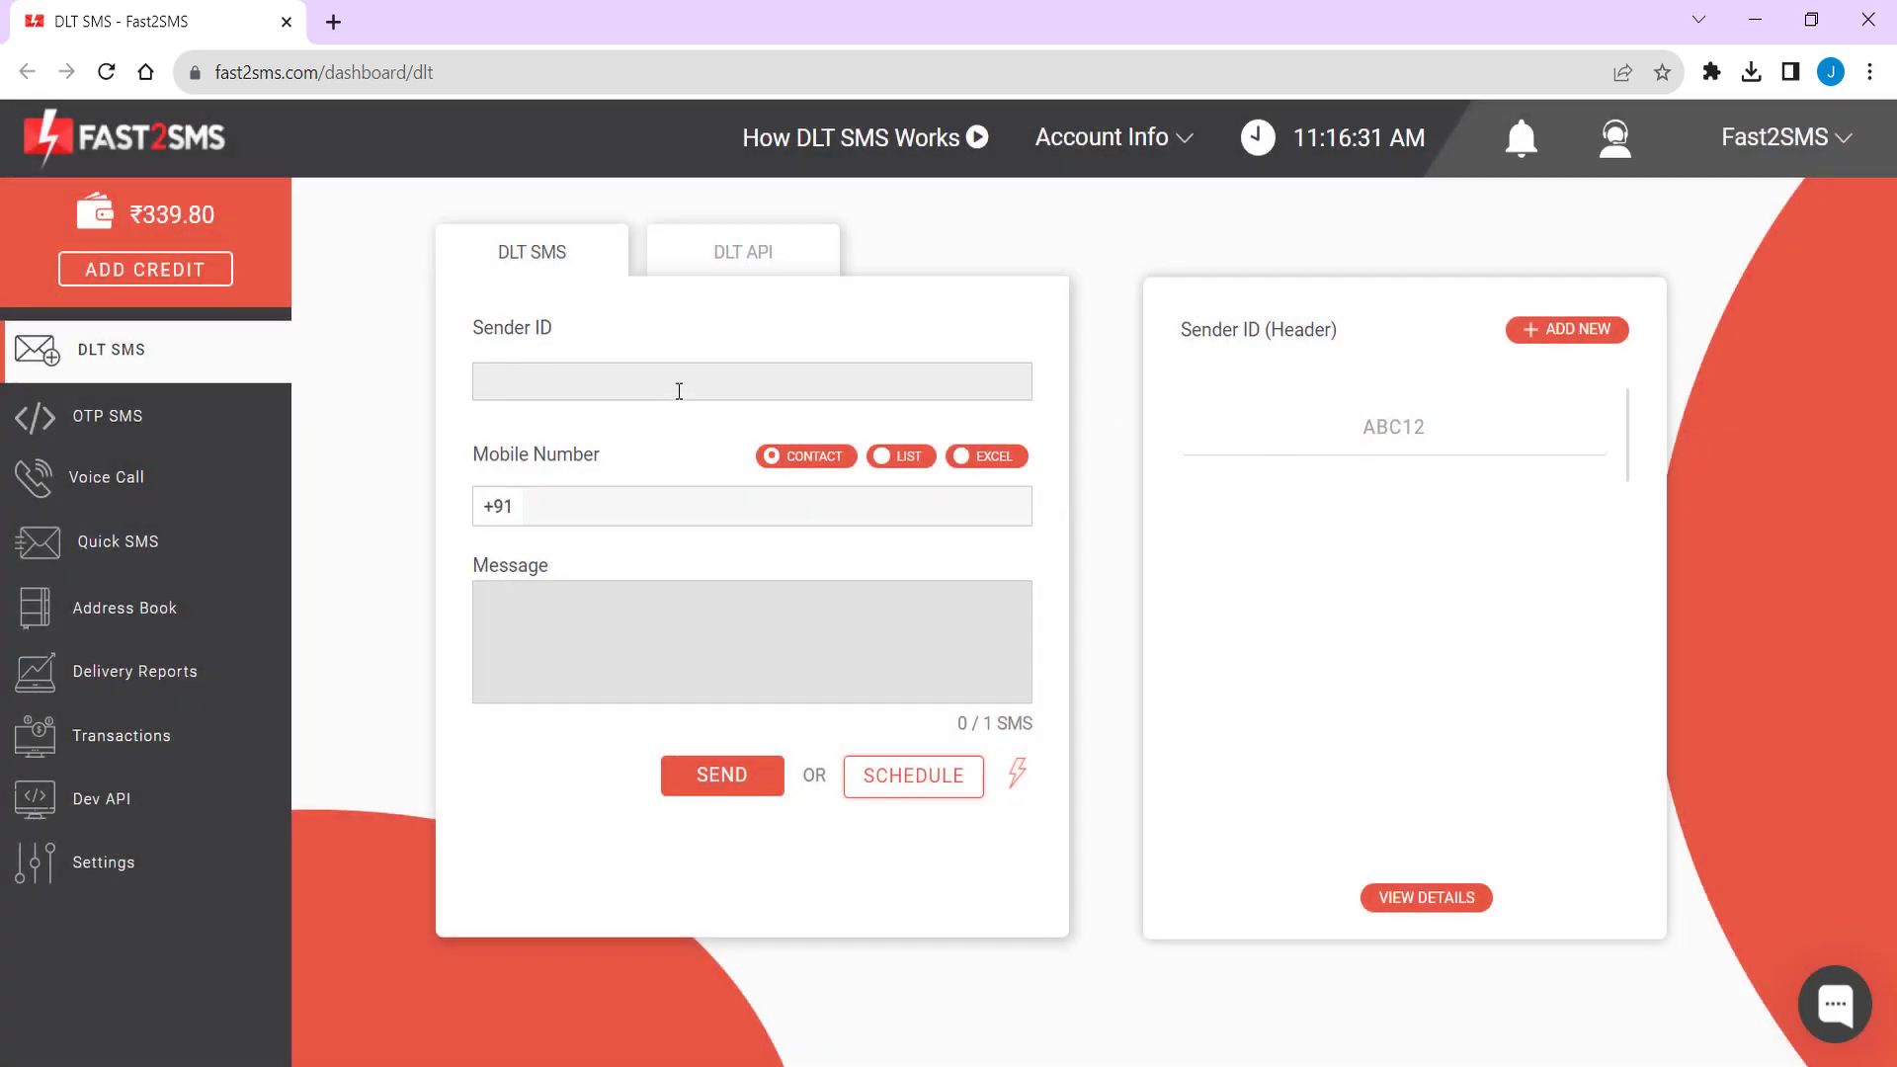
- Reopen the sender ID form, check the manual entry option and its sender ID field, and close the form
click(707, 382)
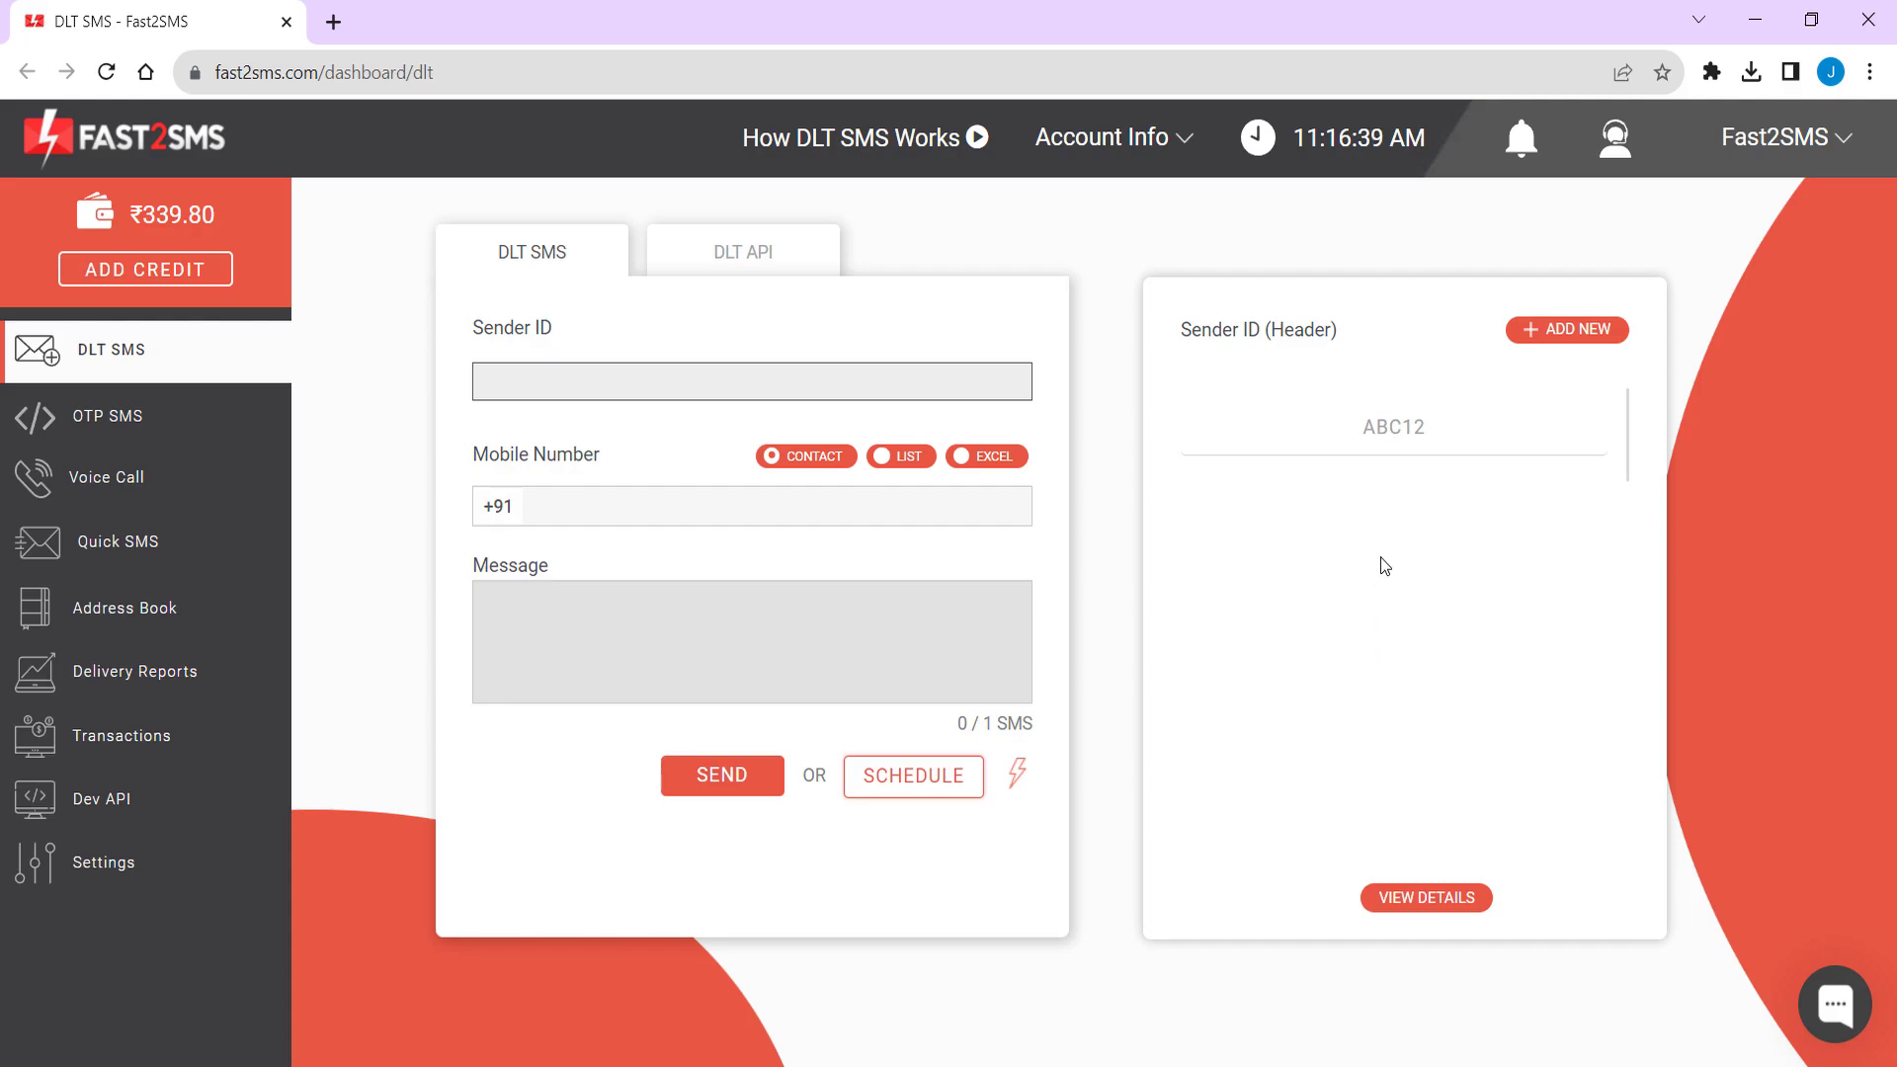
click(1534, 334)
click(1277, 436)
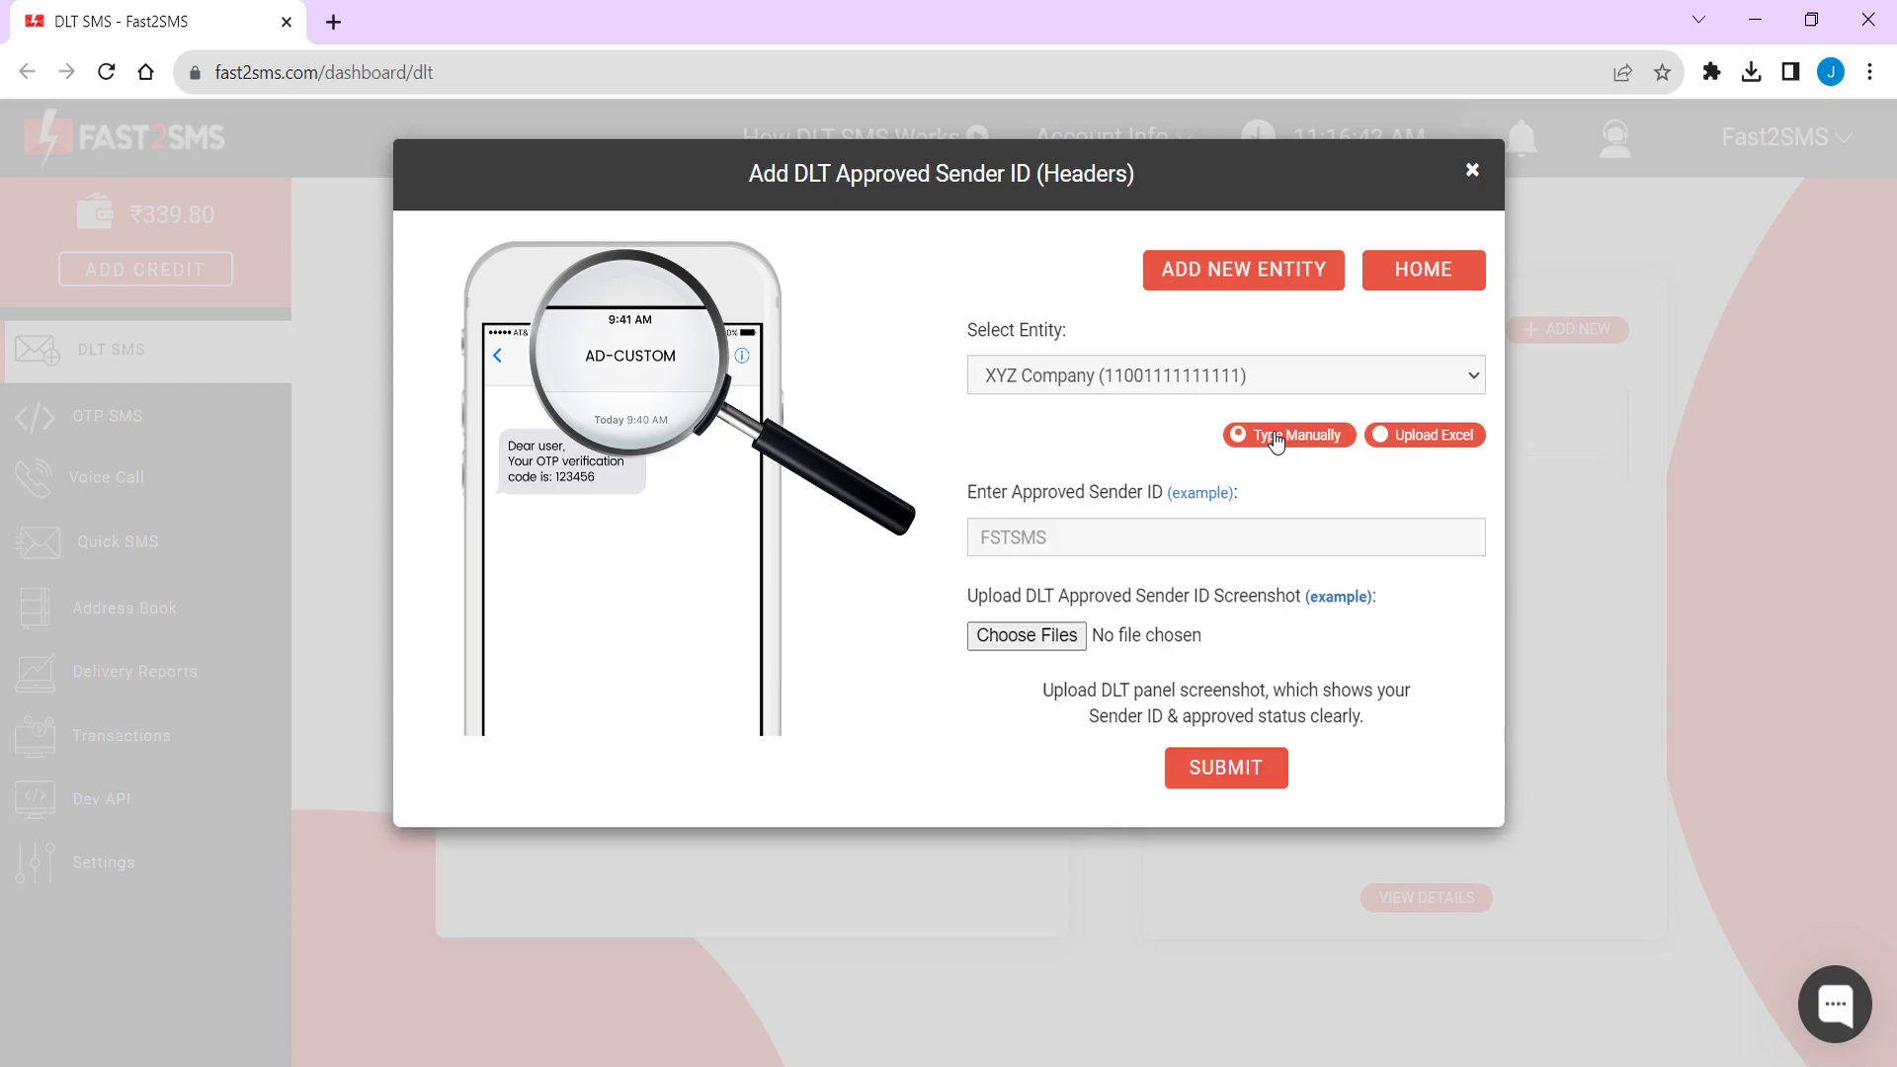
click(1170, 547)
click(1592, 626)
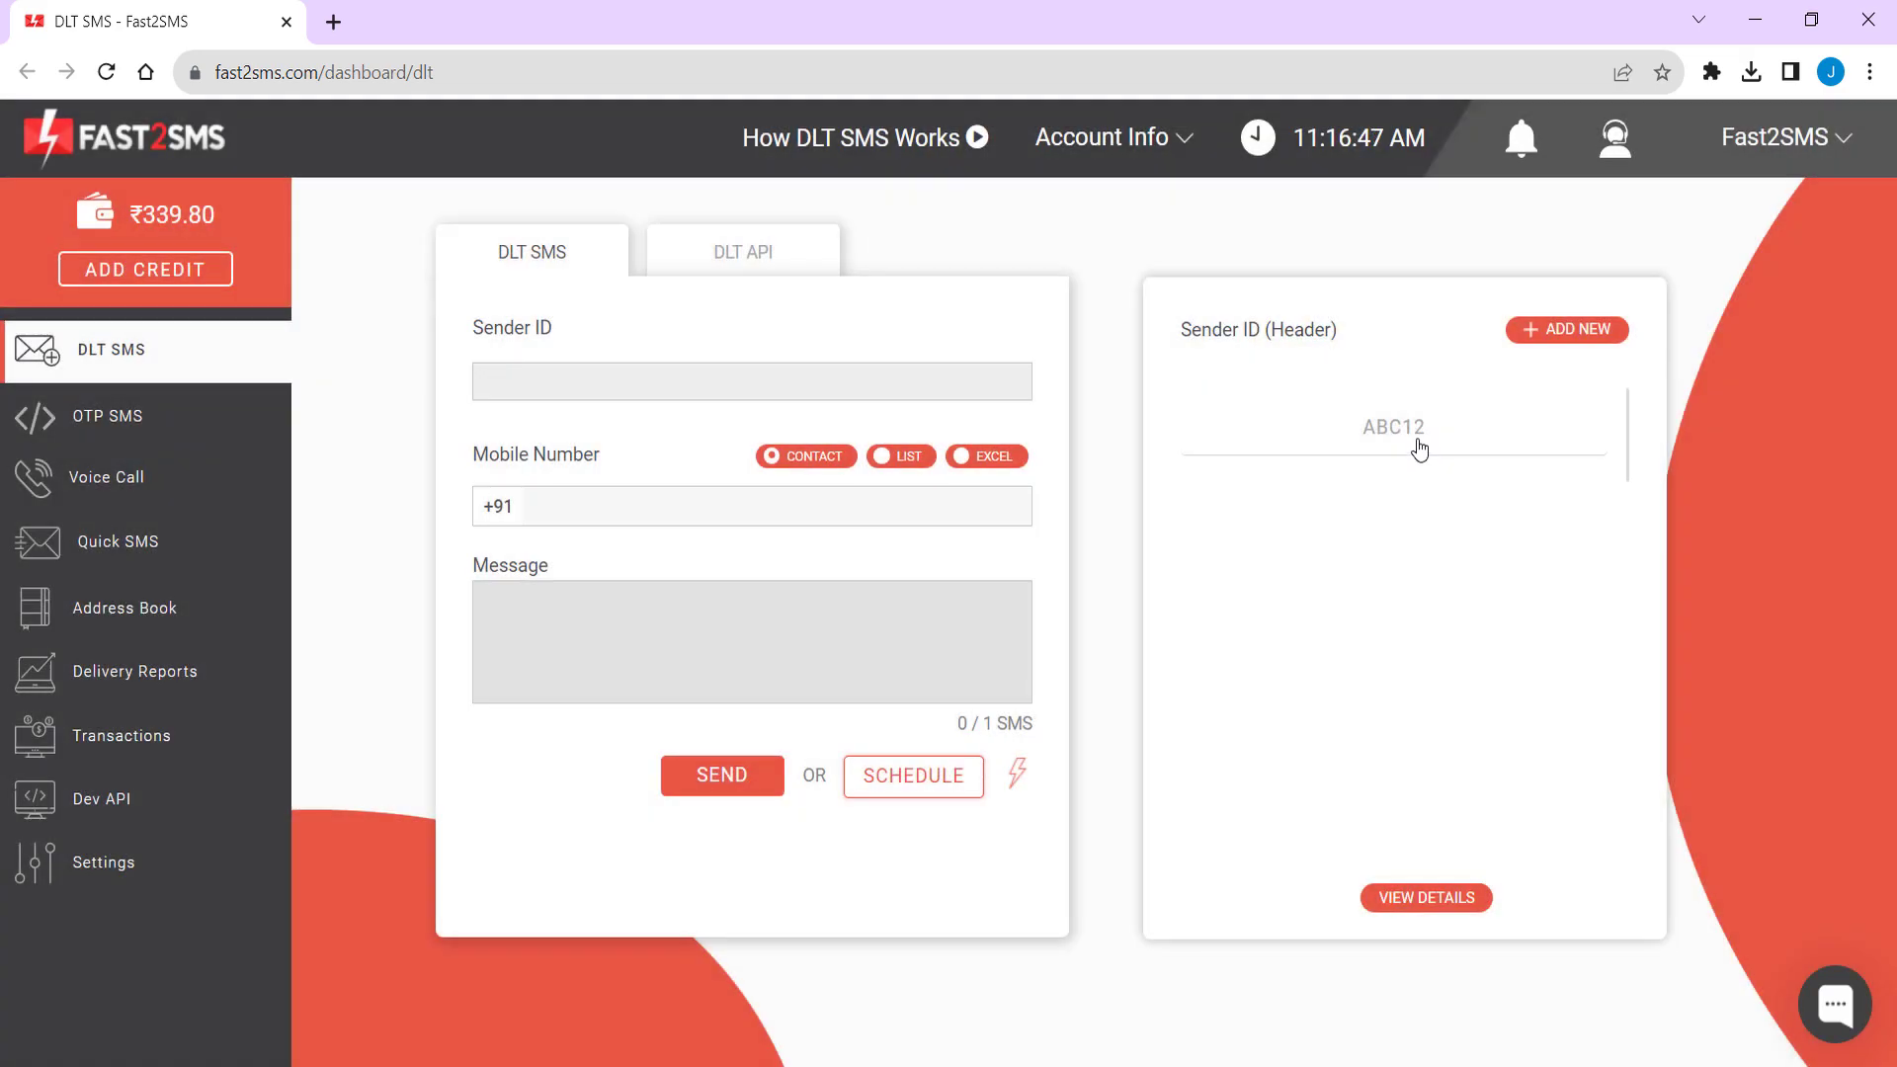
- Choose ABC12 as the DLT SMS sender ID and open its content template list for the message
click(1417, 450)
drag(479, 573, 551, 583)
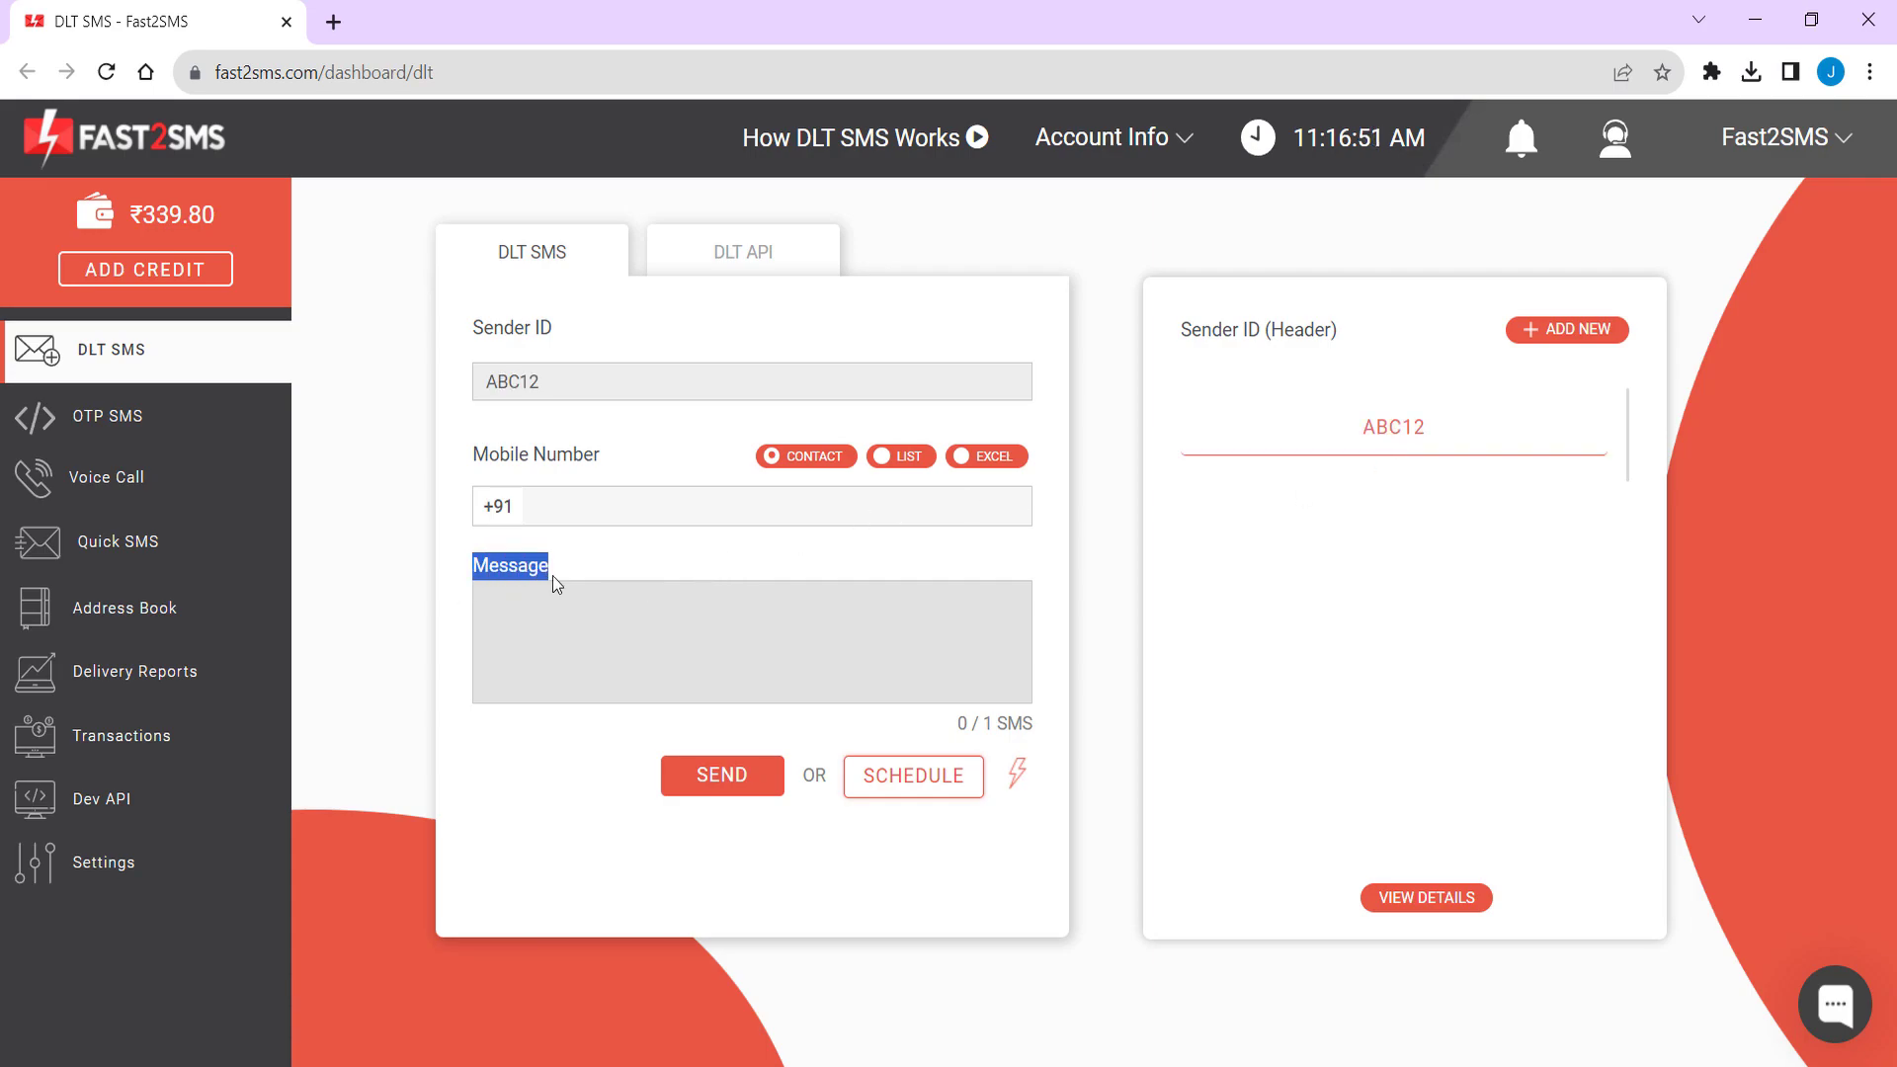
click(702, 643)
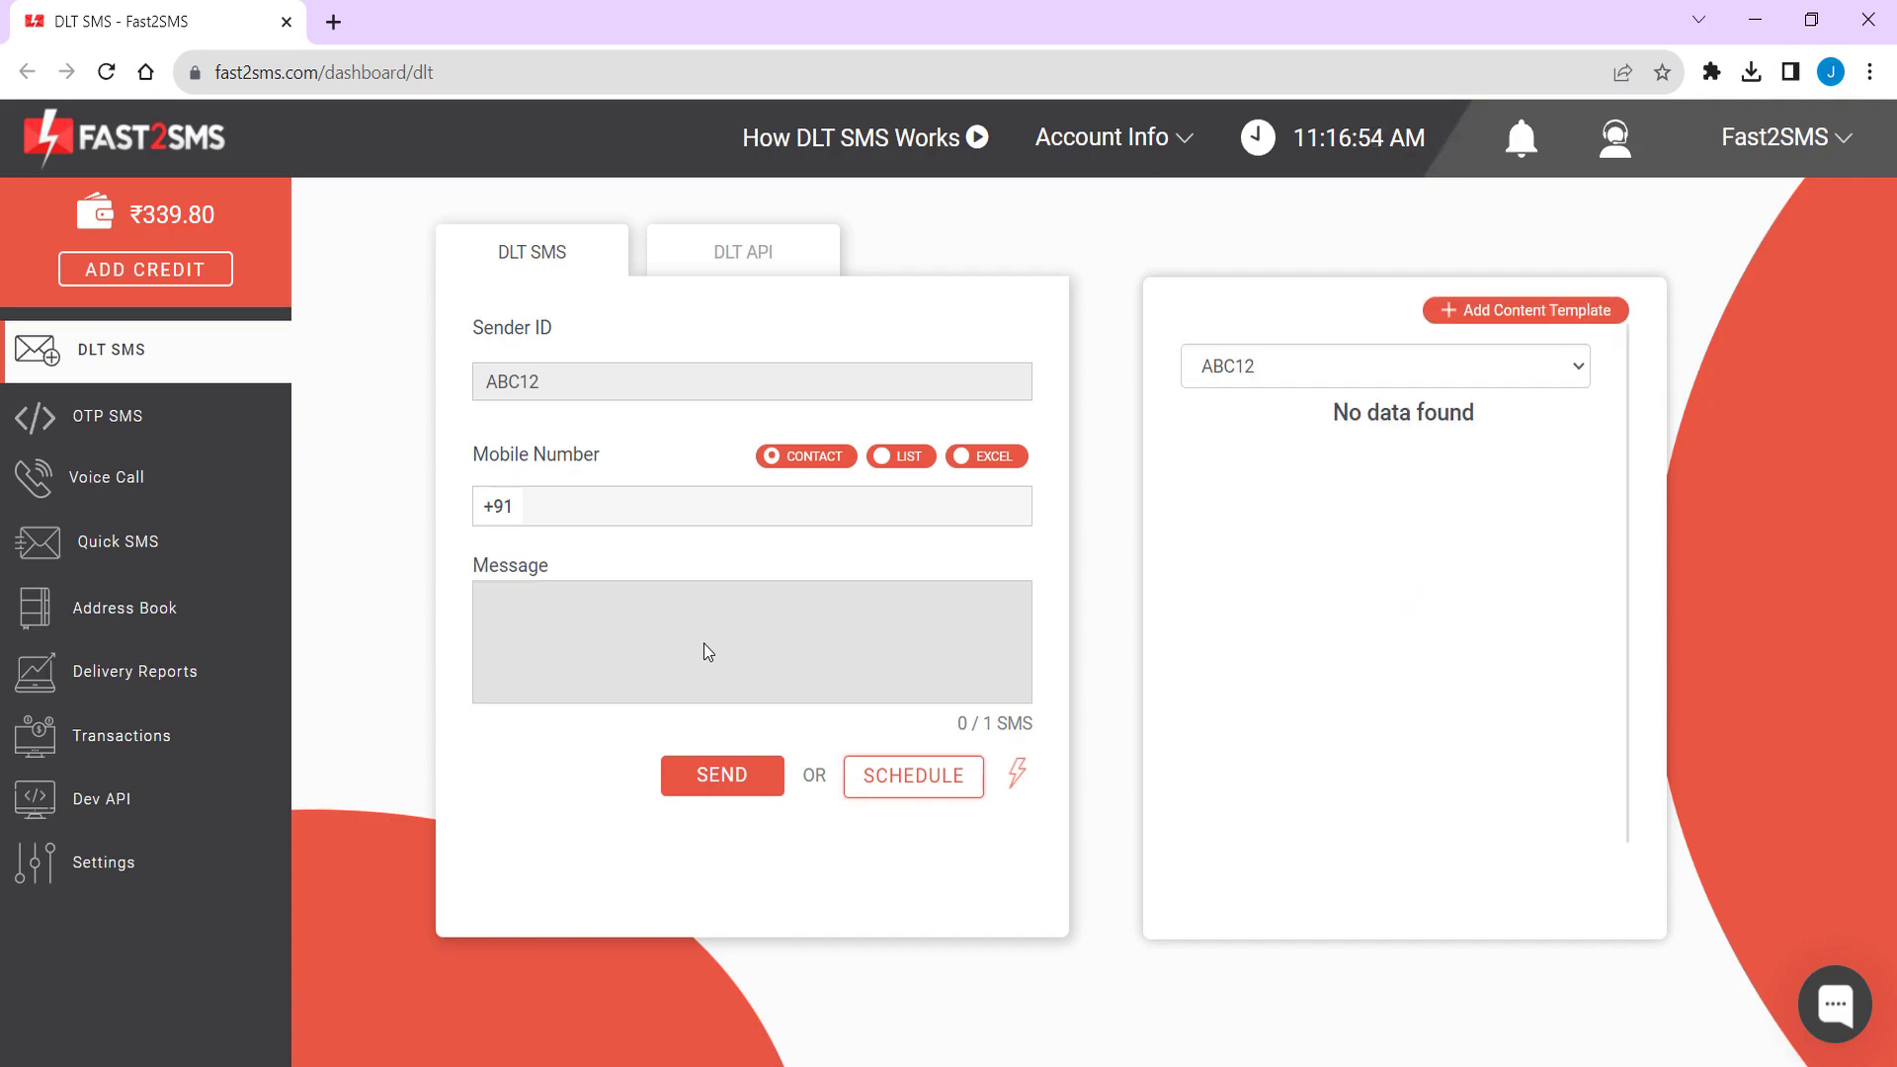
click(1292, 377)
click(1249, 429)
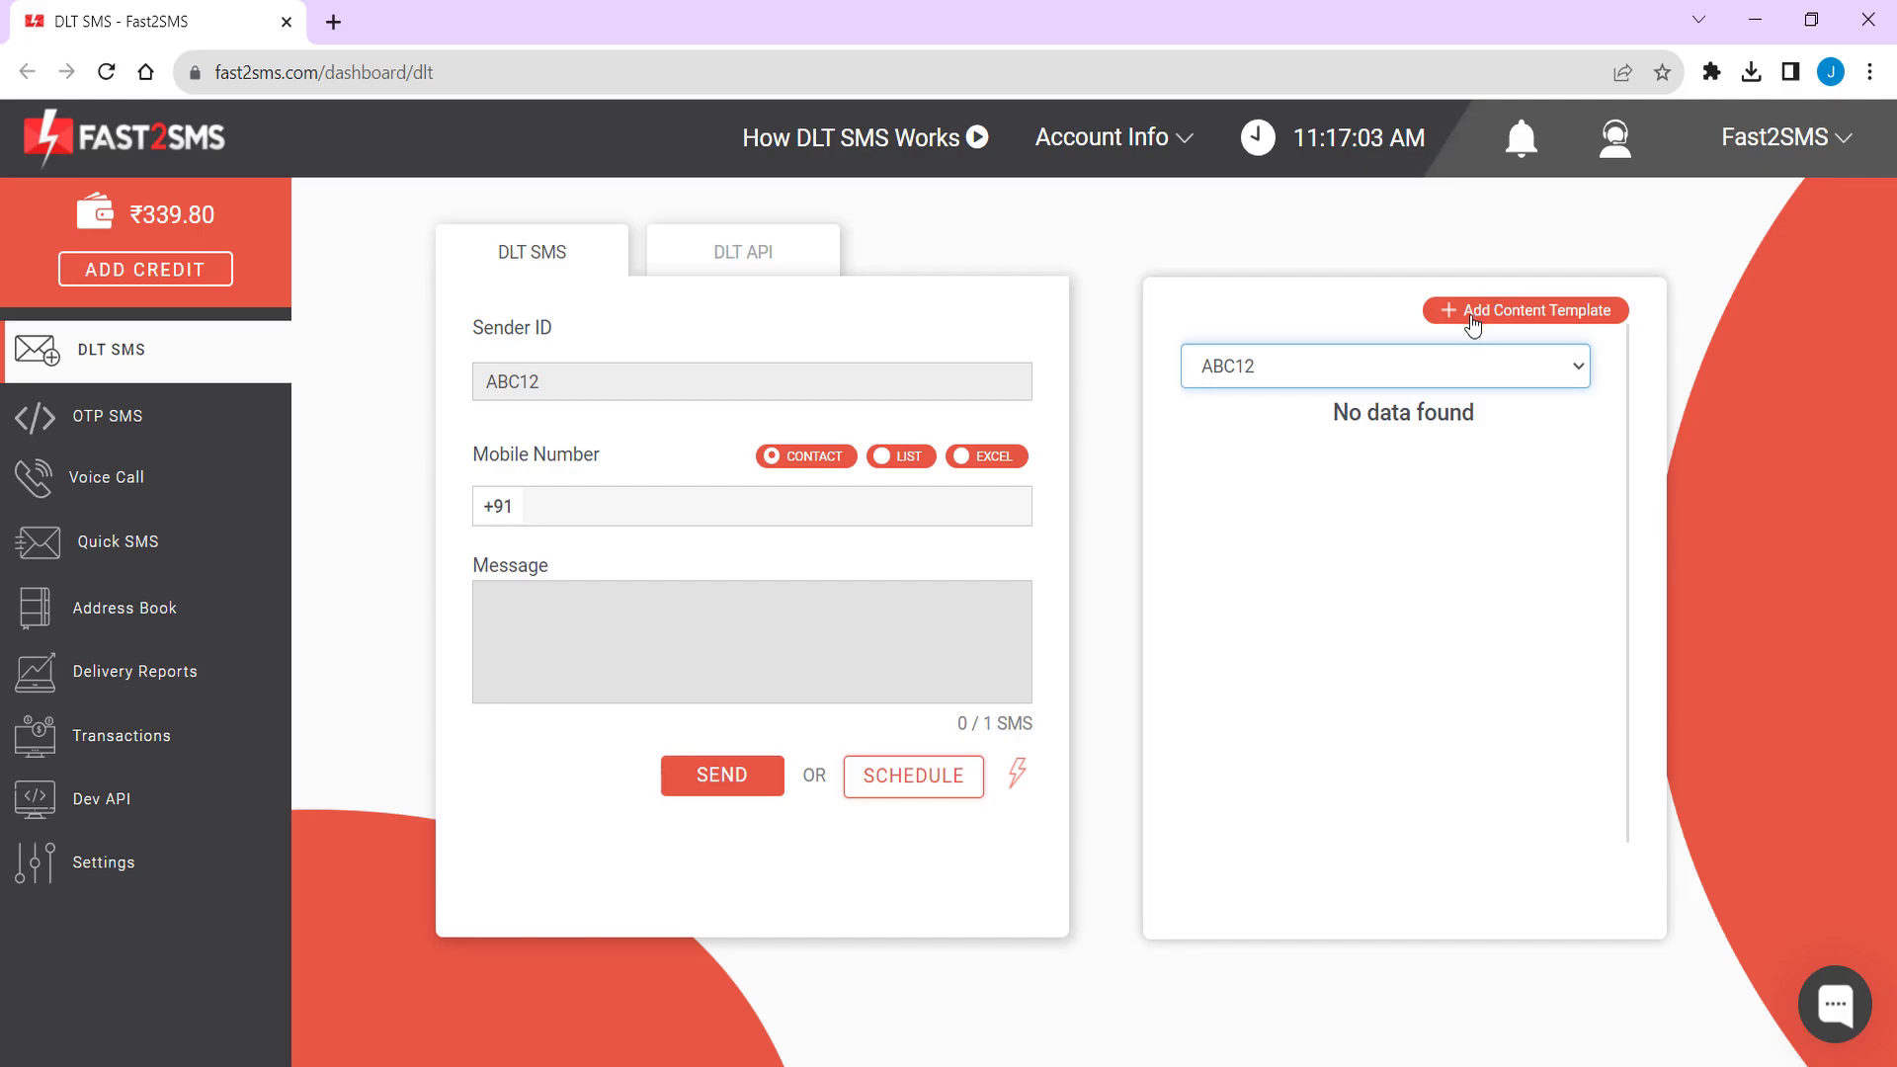
- Start adding a content template and select XYZ Company as its entity
click(1525, 324)
drag(664, 247, 815, 245)
click(815, 245)
click(848, 289)
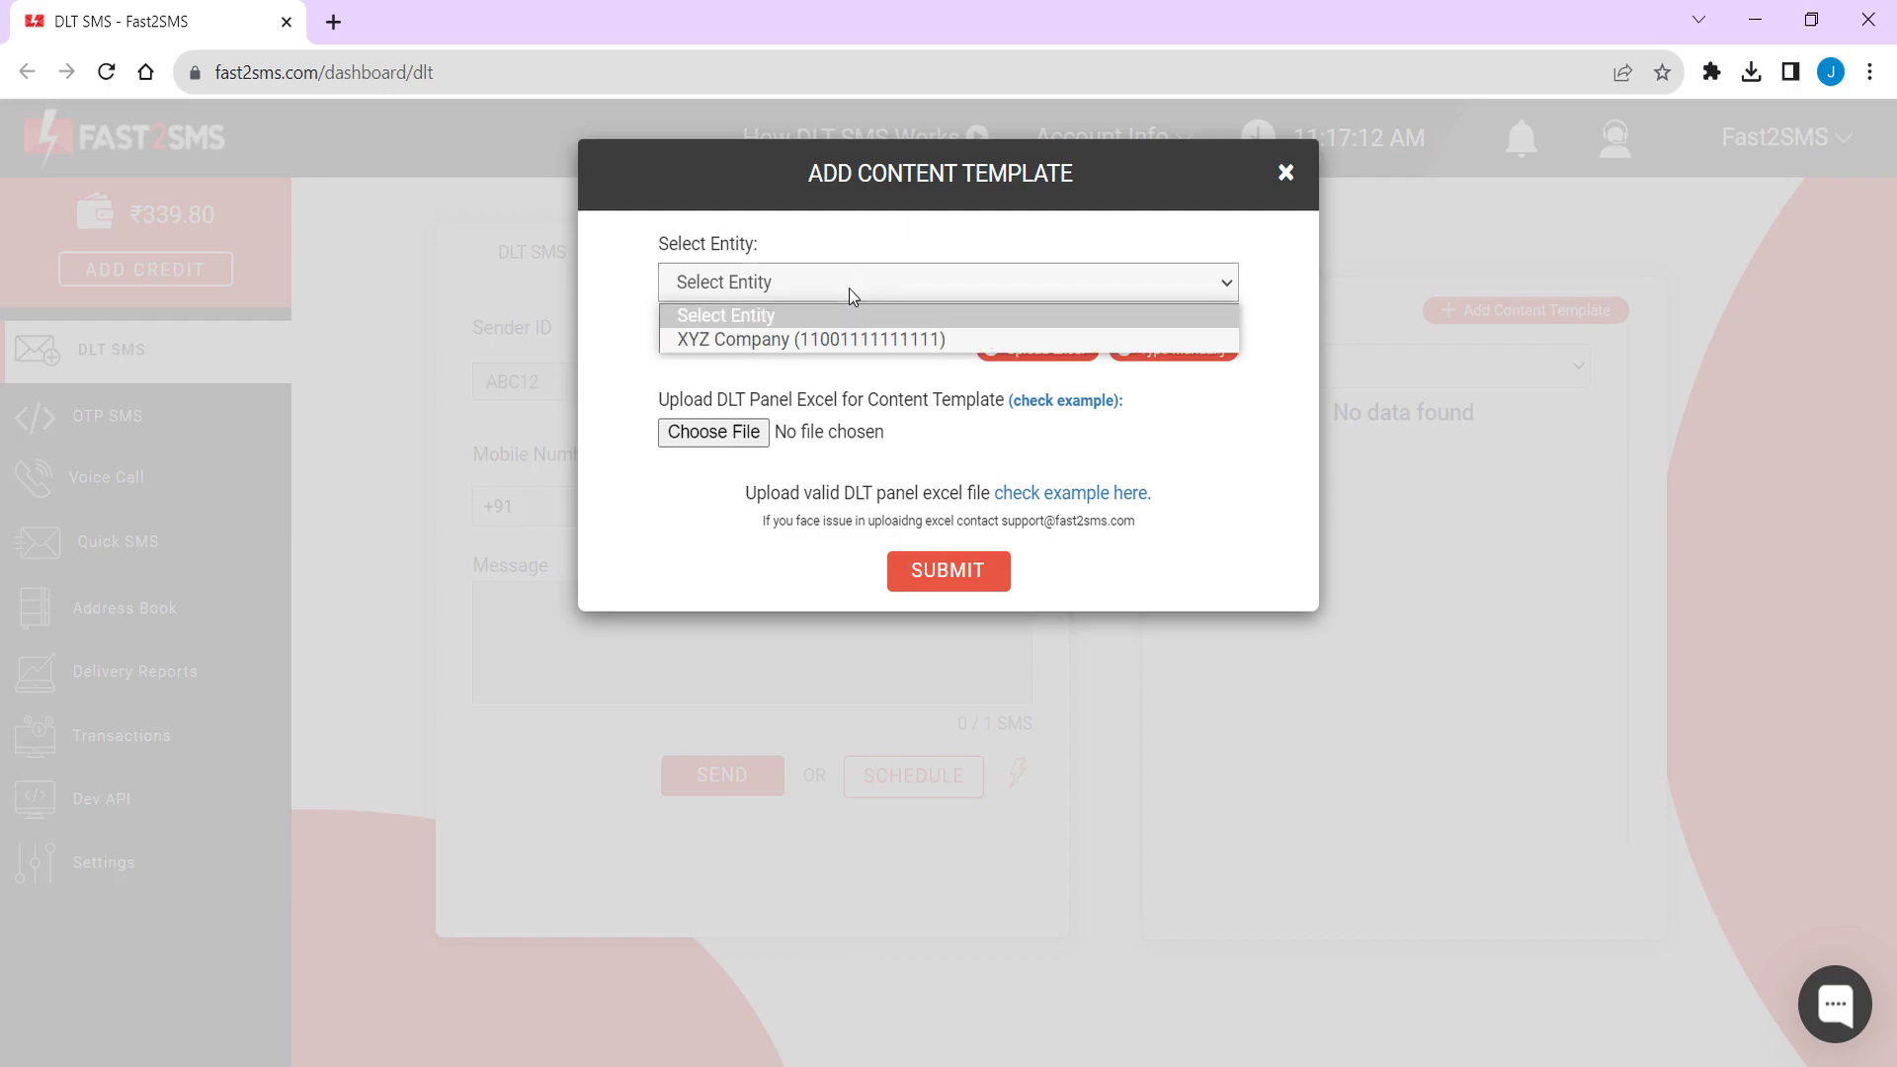
click(832, 339)
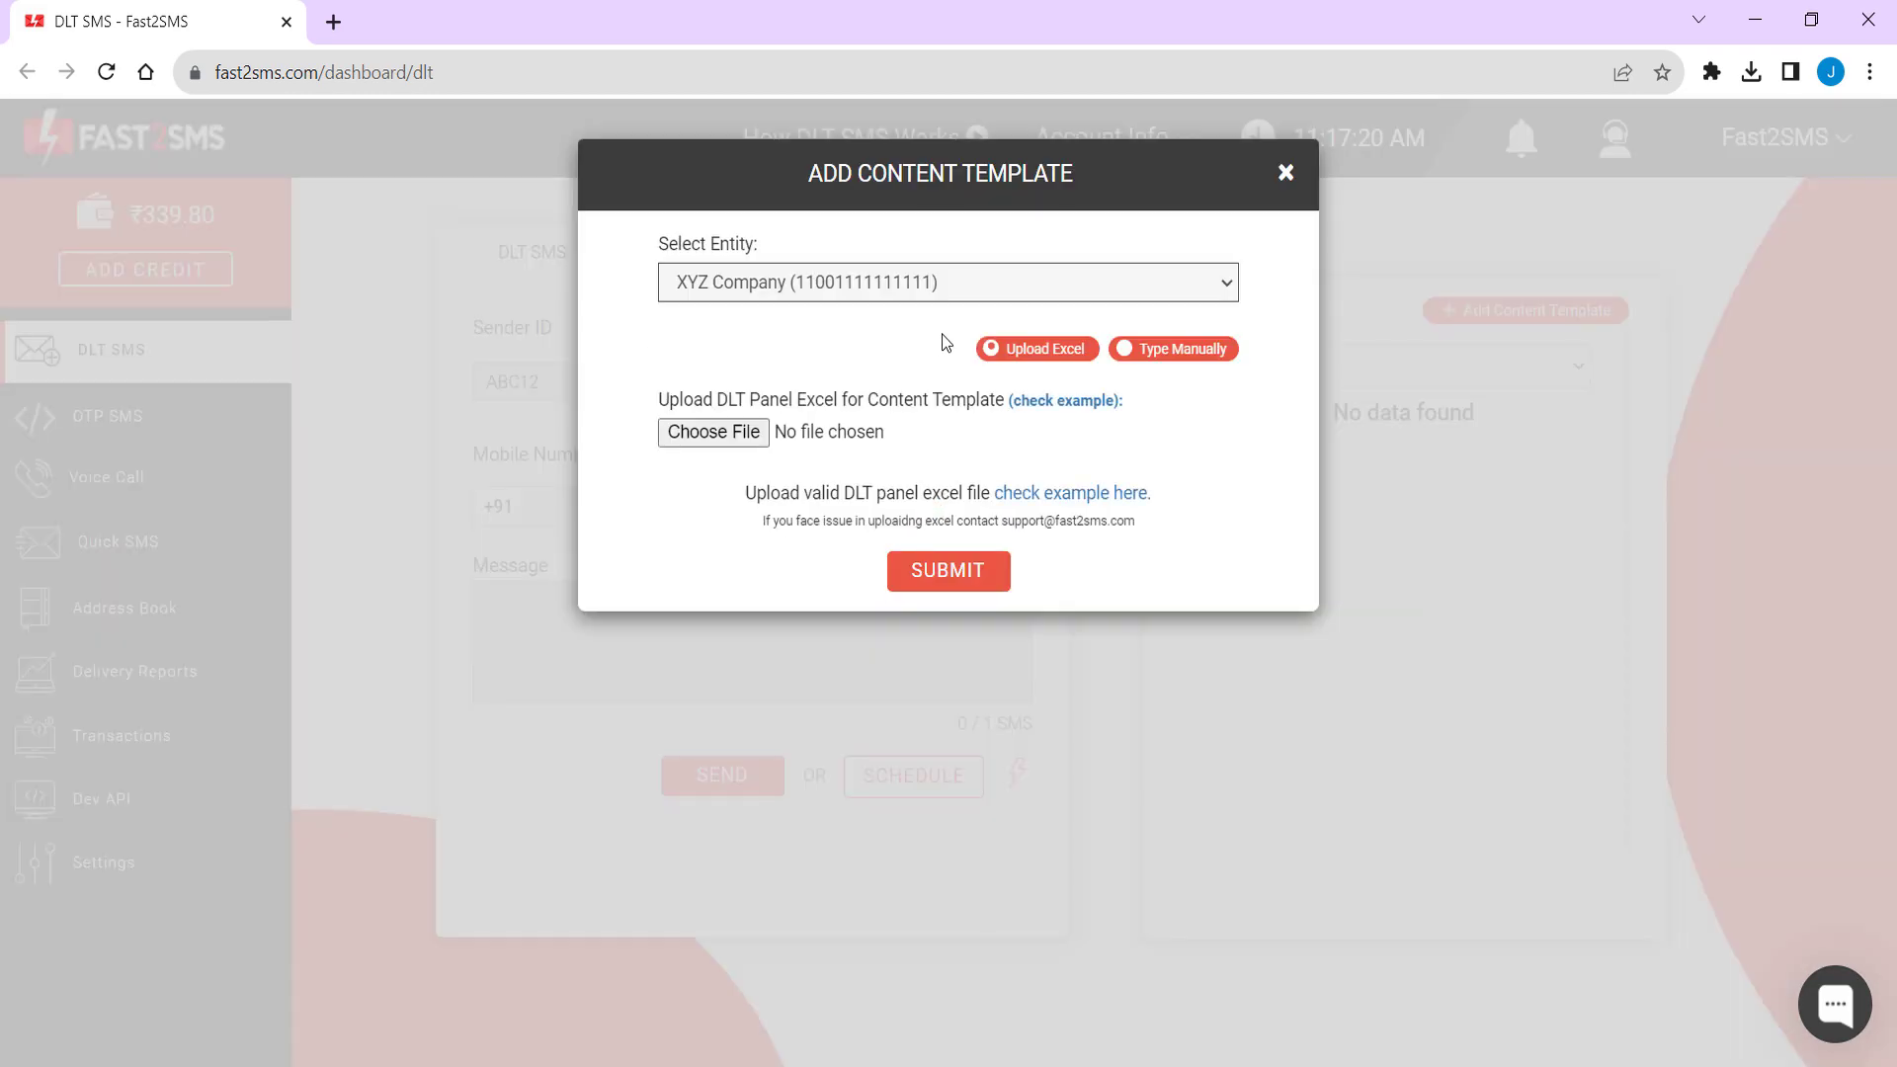
- Switch the content template form to manual entry, tick sender ID ABC12 and go to the content template ID field
drag(1003, 353, 1081, 361)
click(1177, 364)
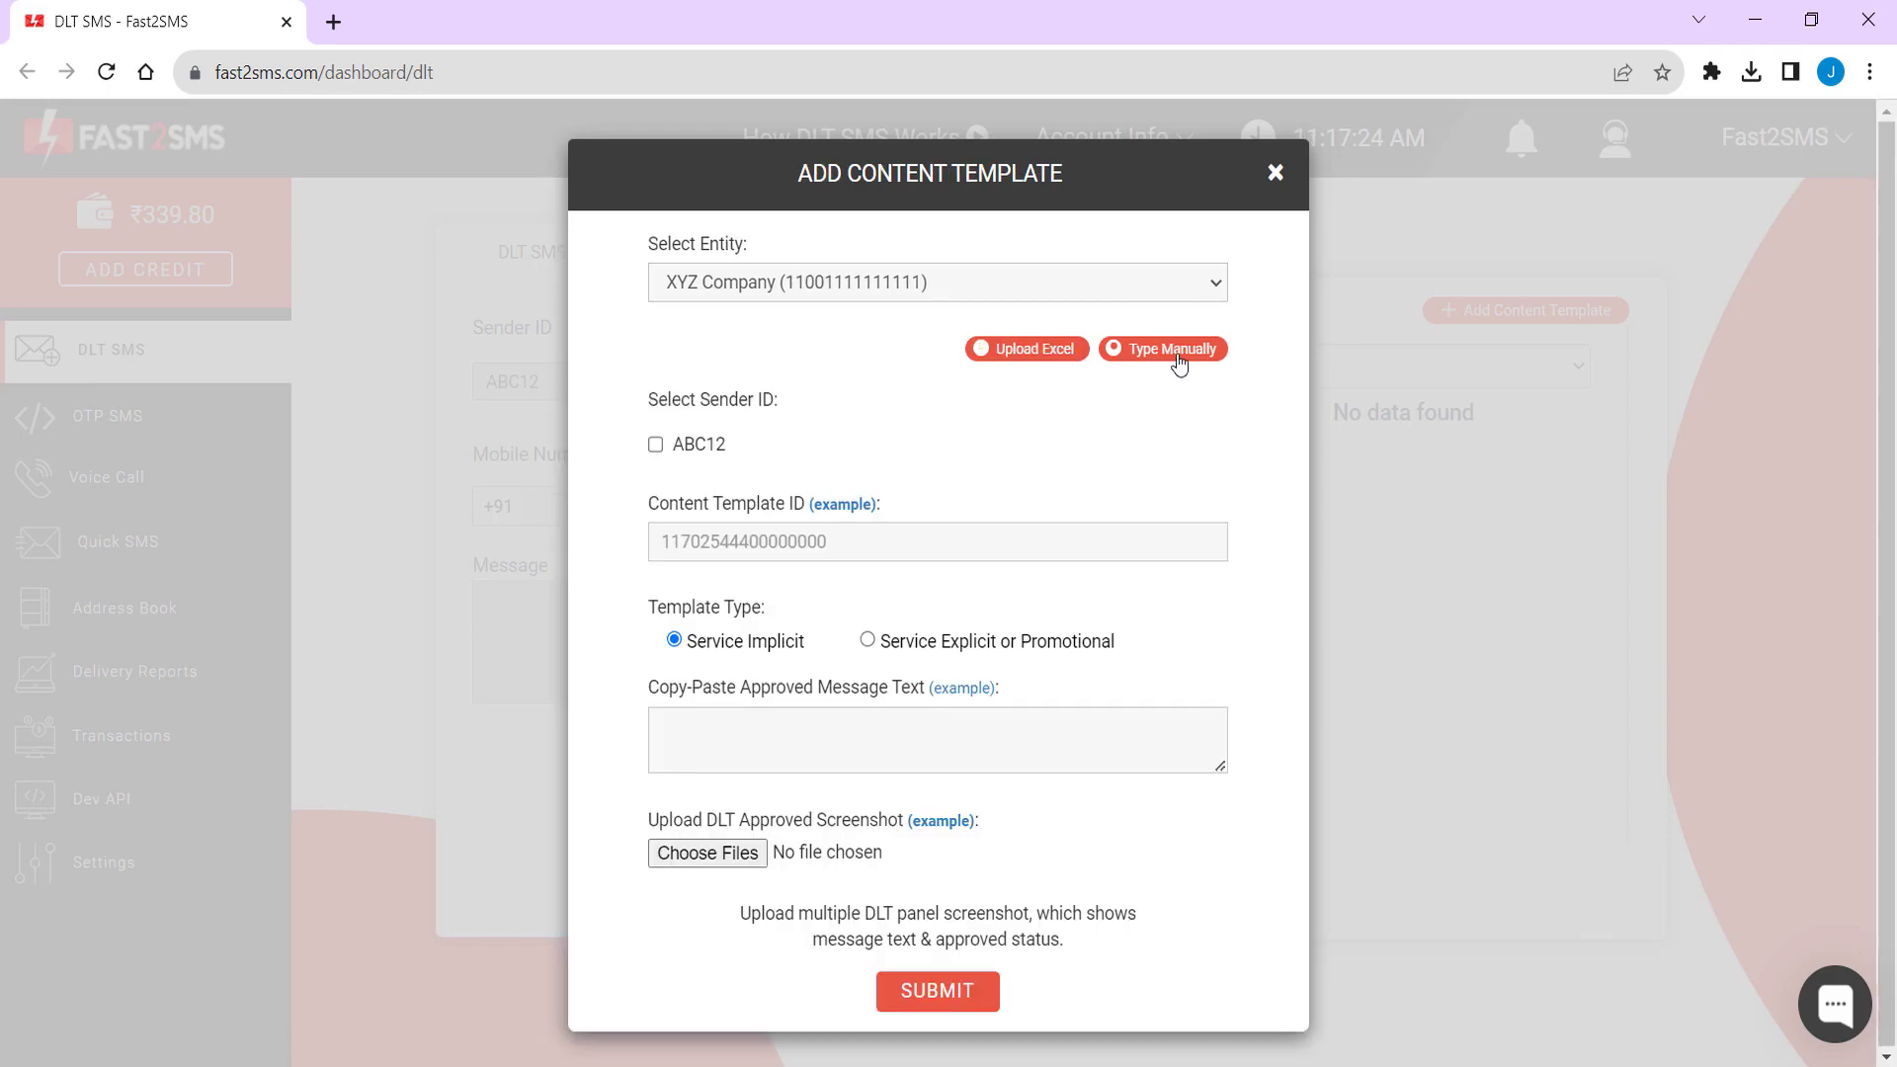
click(656, 446)
drag(712, 503, 802, 504)
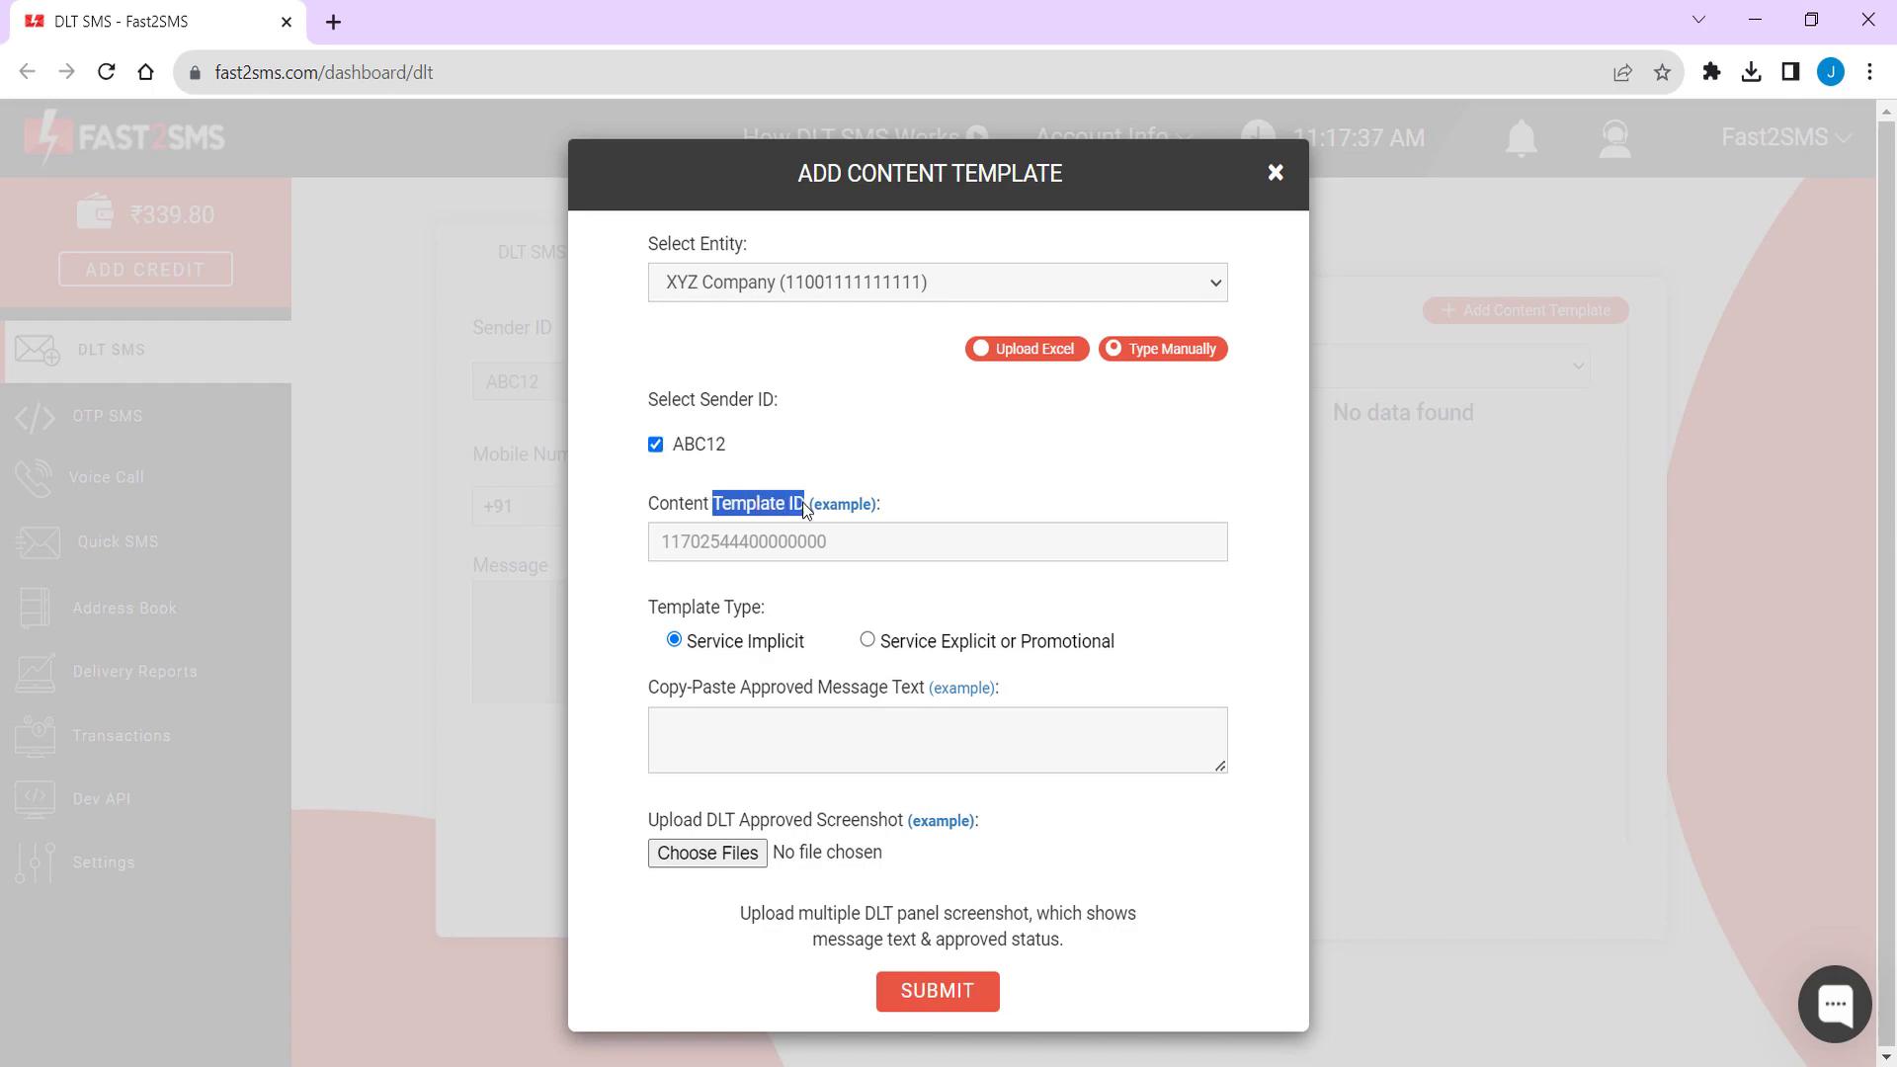
click(738, 551)
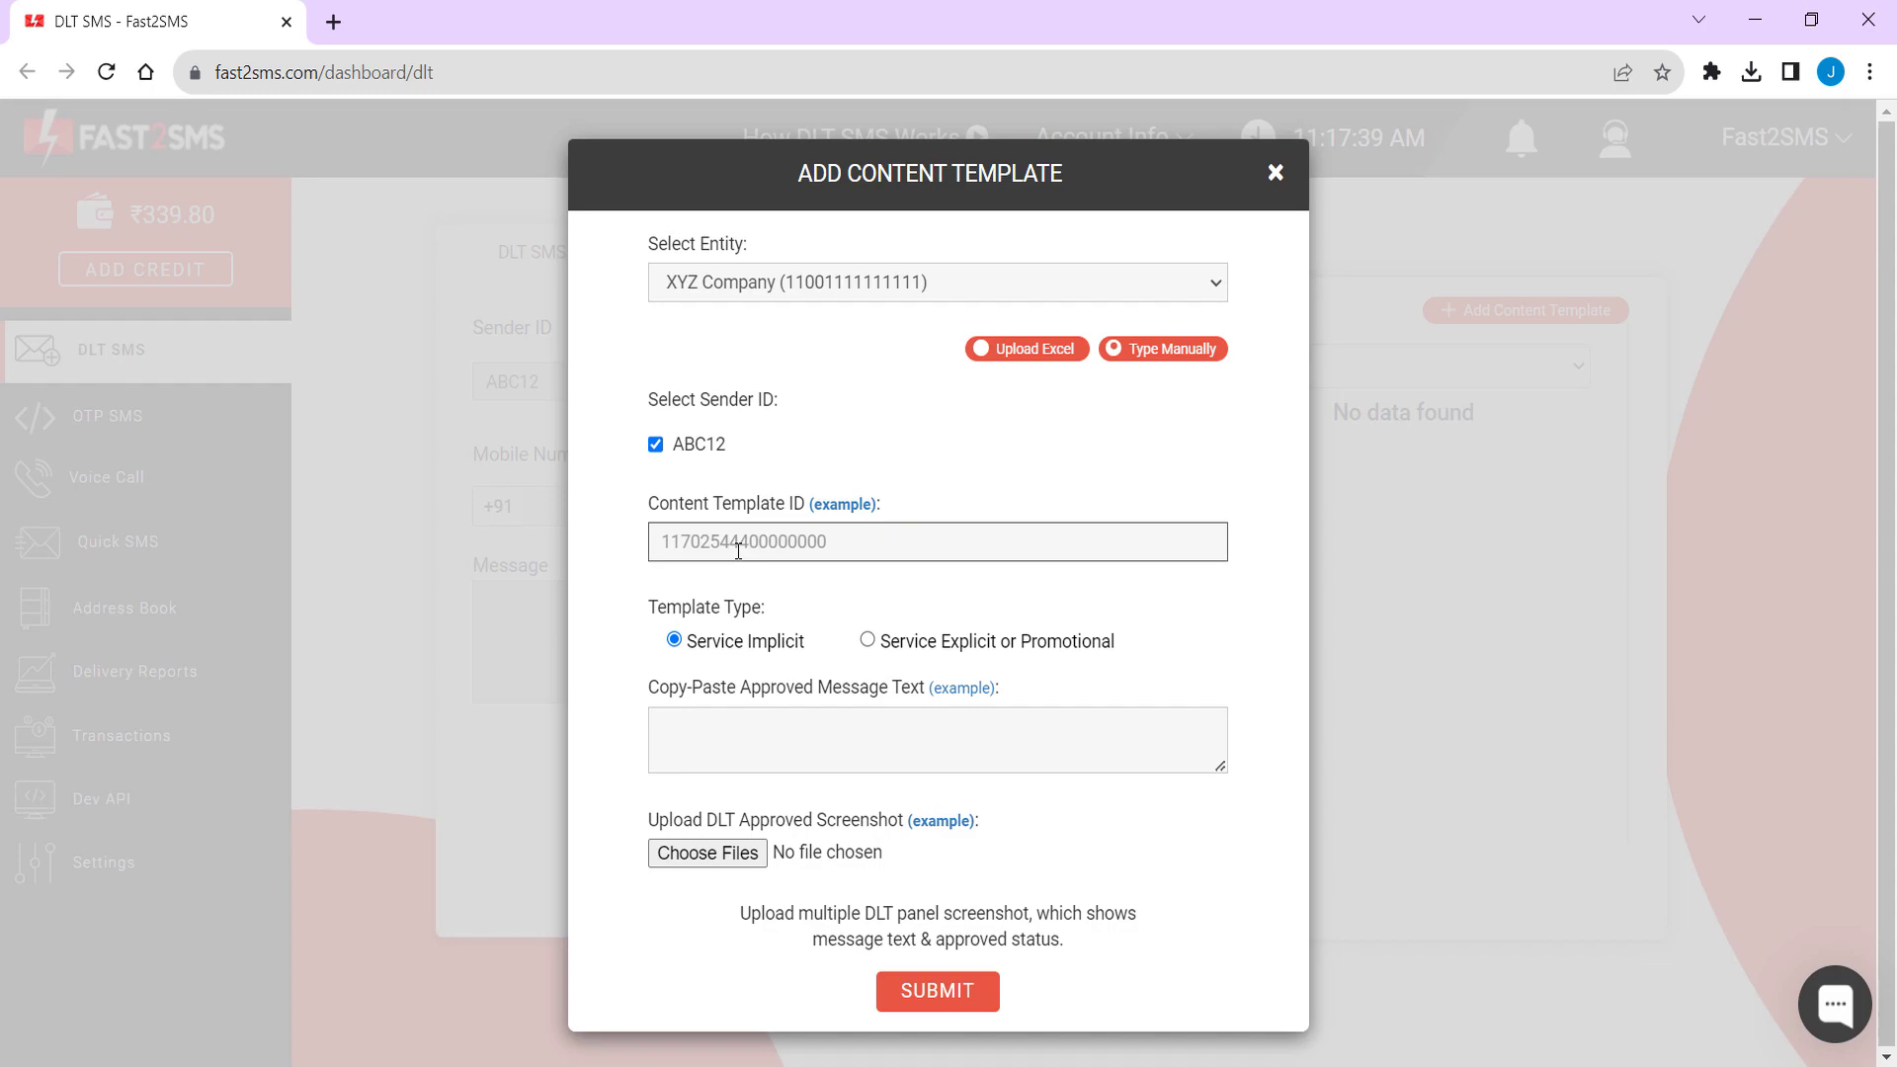
- Keep the Service Implicit template type, enlarge the approved message box and enter "Dear user, Your Login OTP is: {#var#}" on two lines
drag(690, 650, 1074, 652)
click(731, 647)
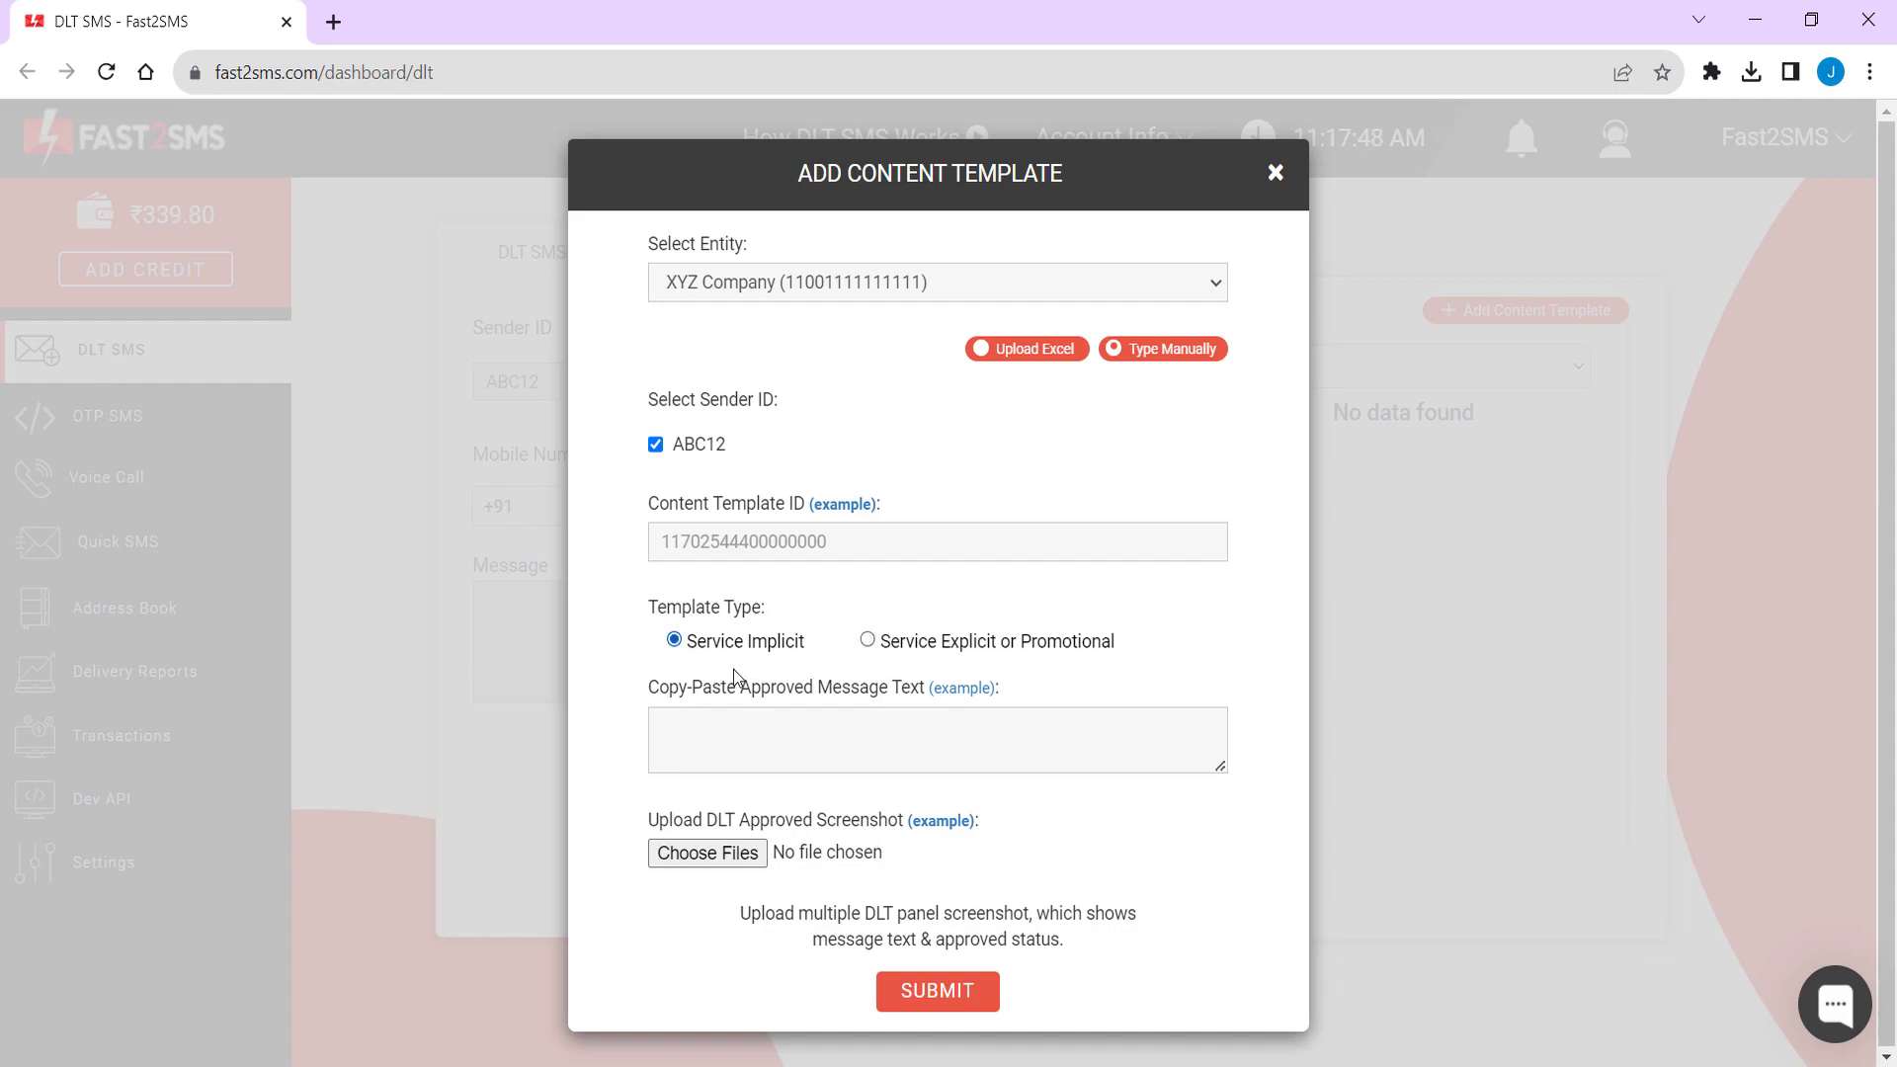
drag(1222, 764, 1223, 901)
text(Dear user, Your Login OTP is: {#var#})
scroll(880, 783, down, 1)
double_click(835, 623)
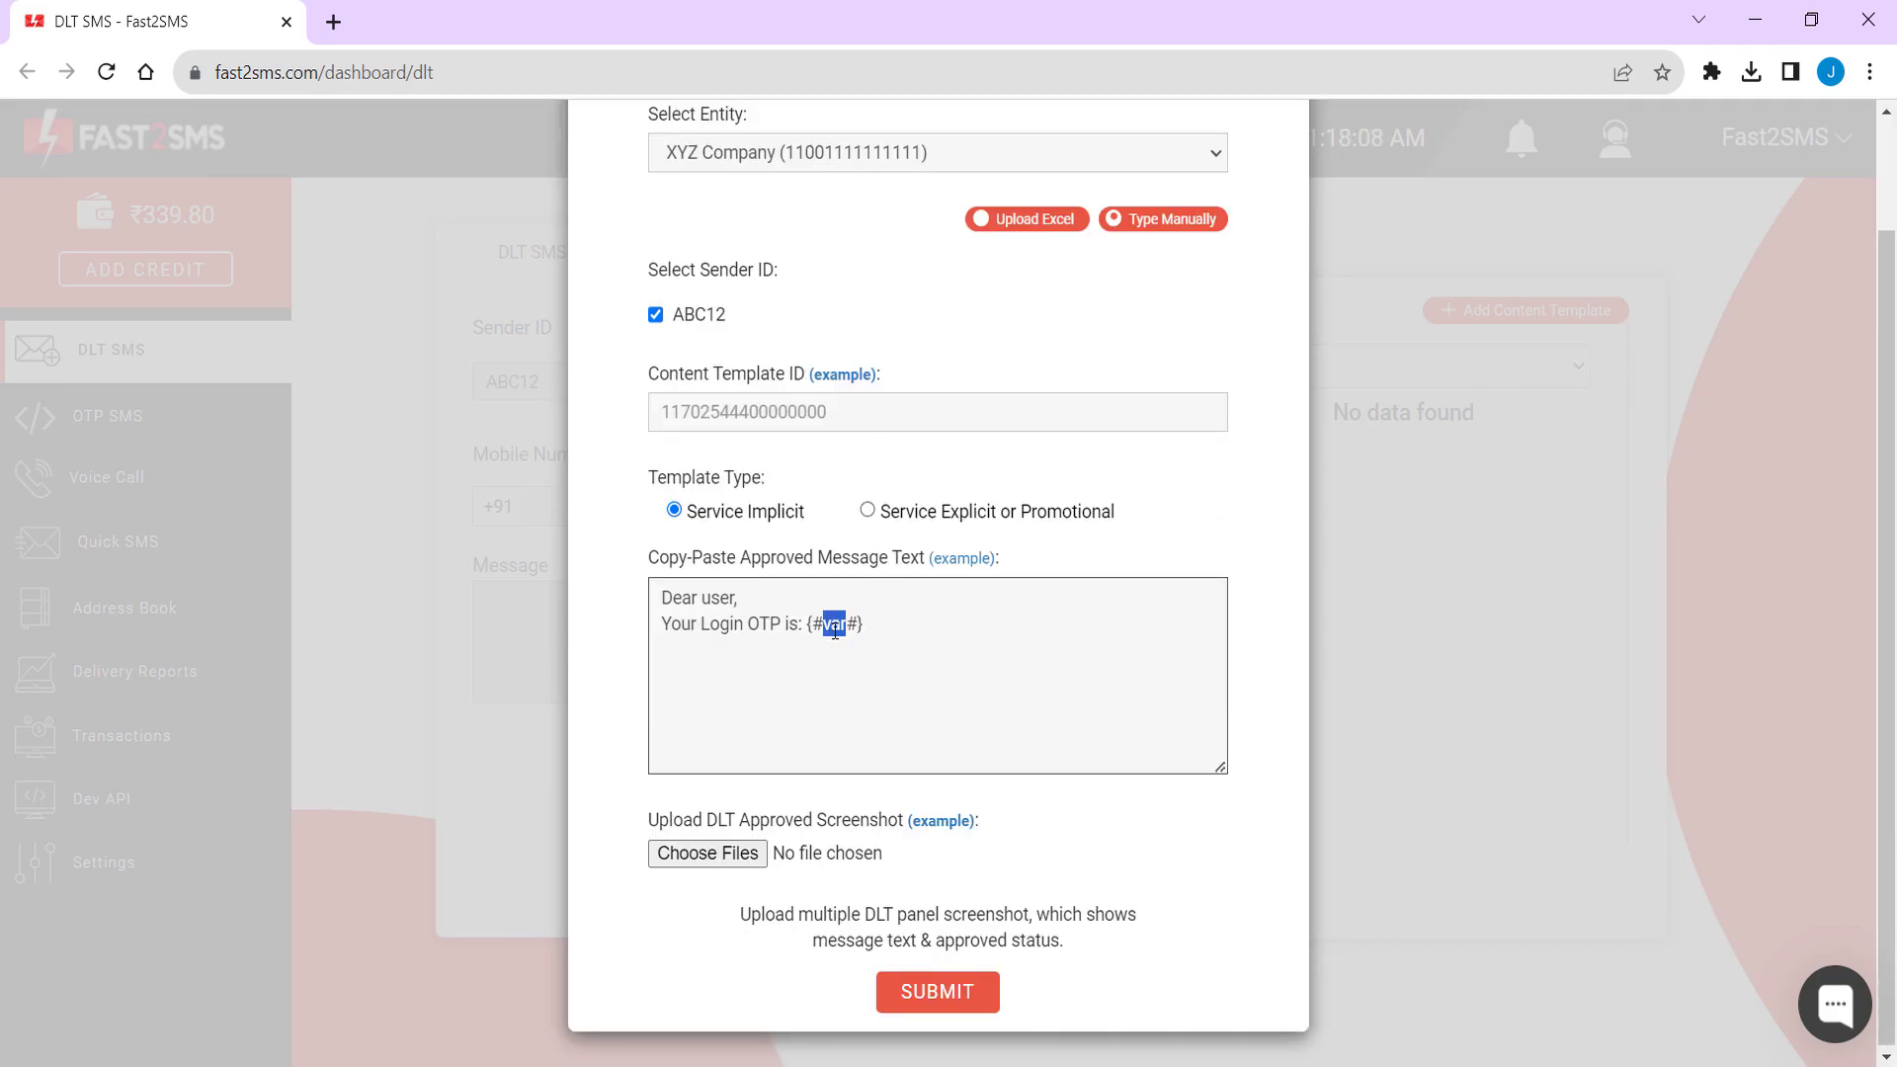
drag(886, 627, 586, 572)
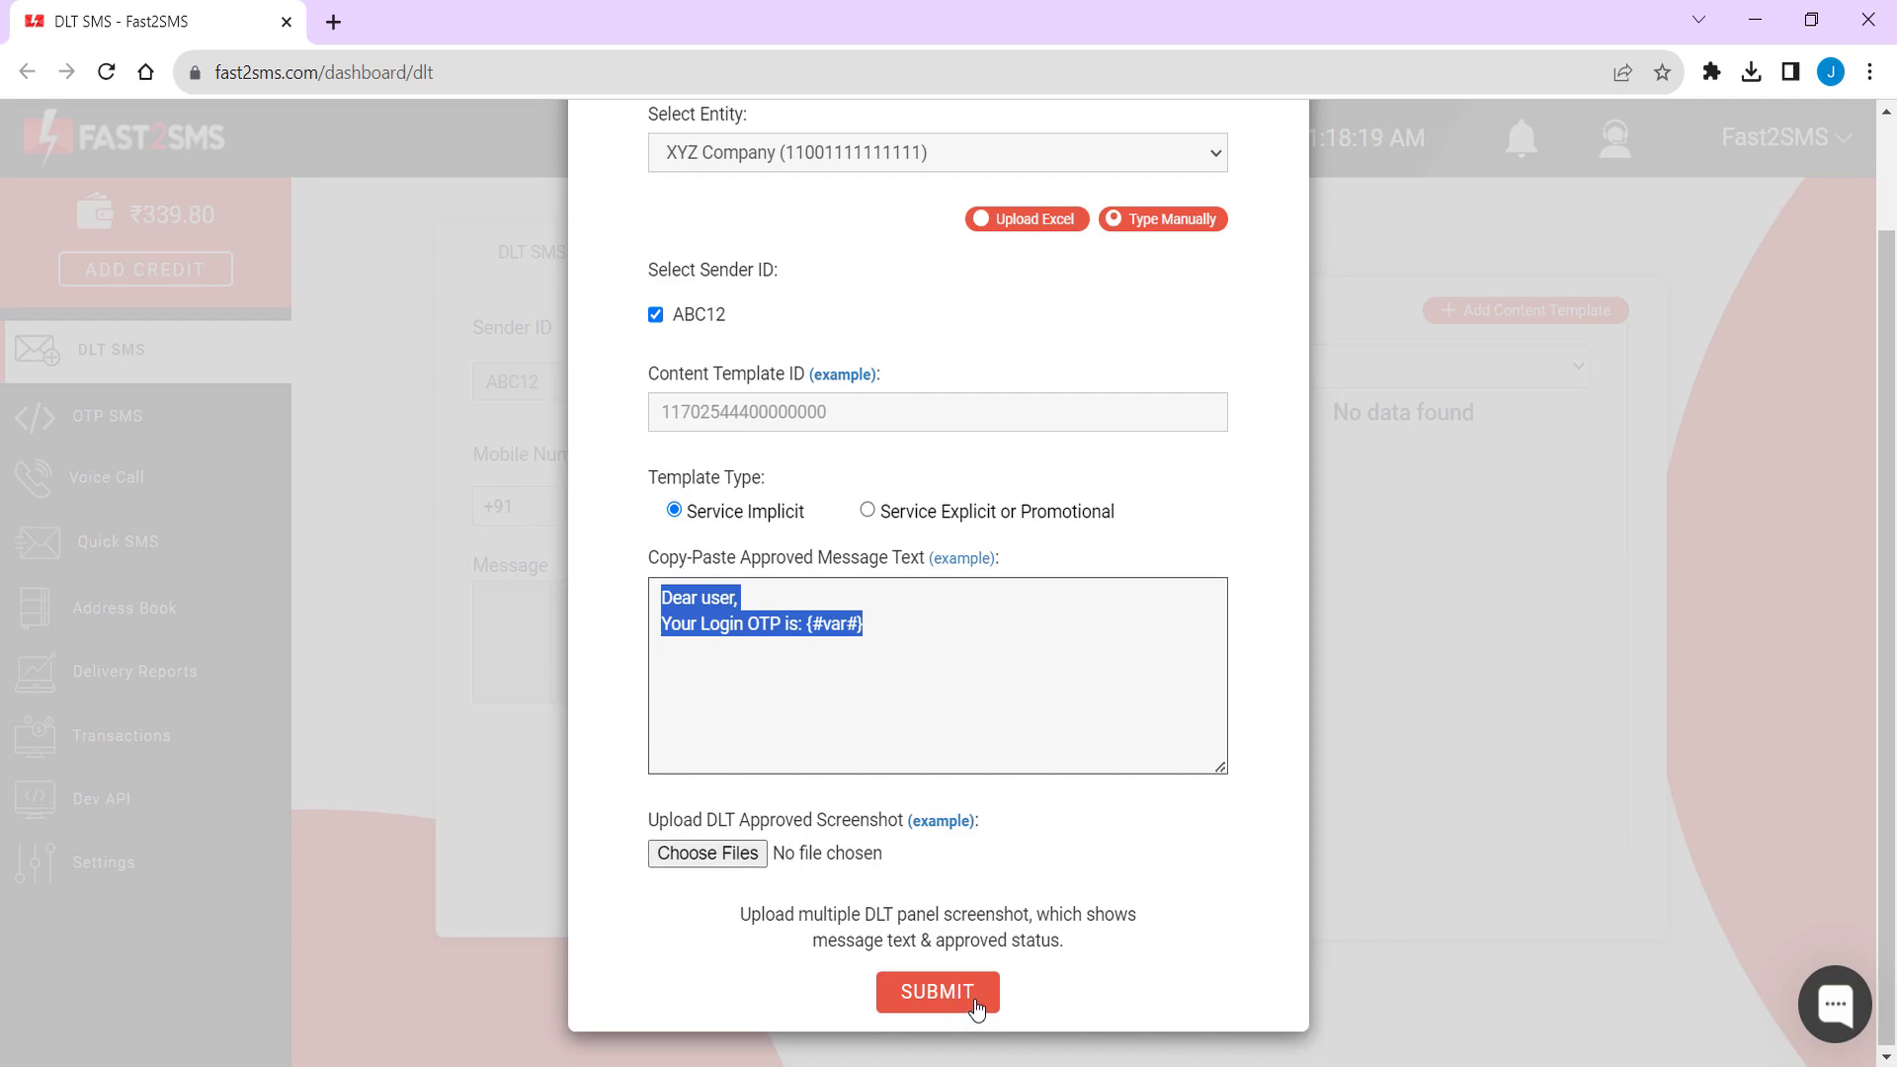
click(971, 652)
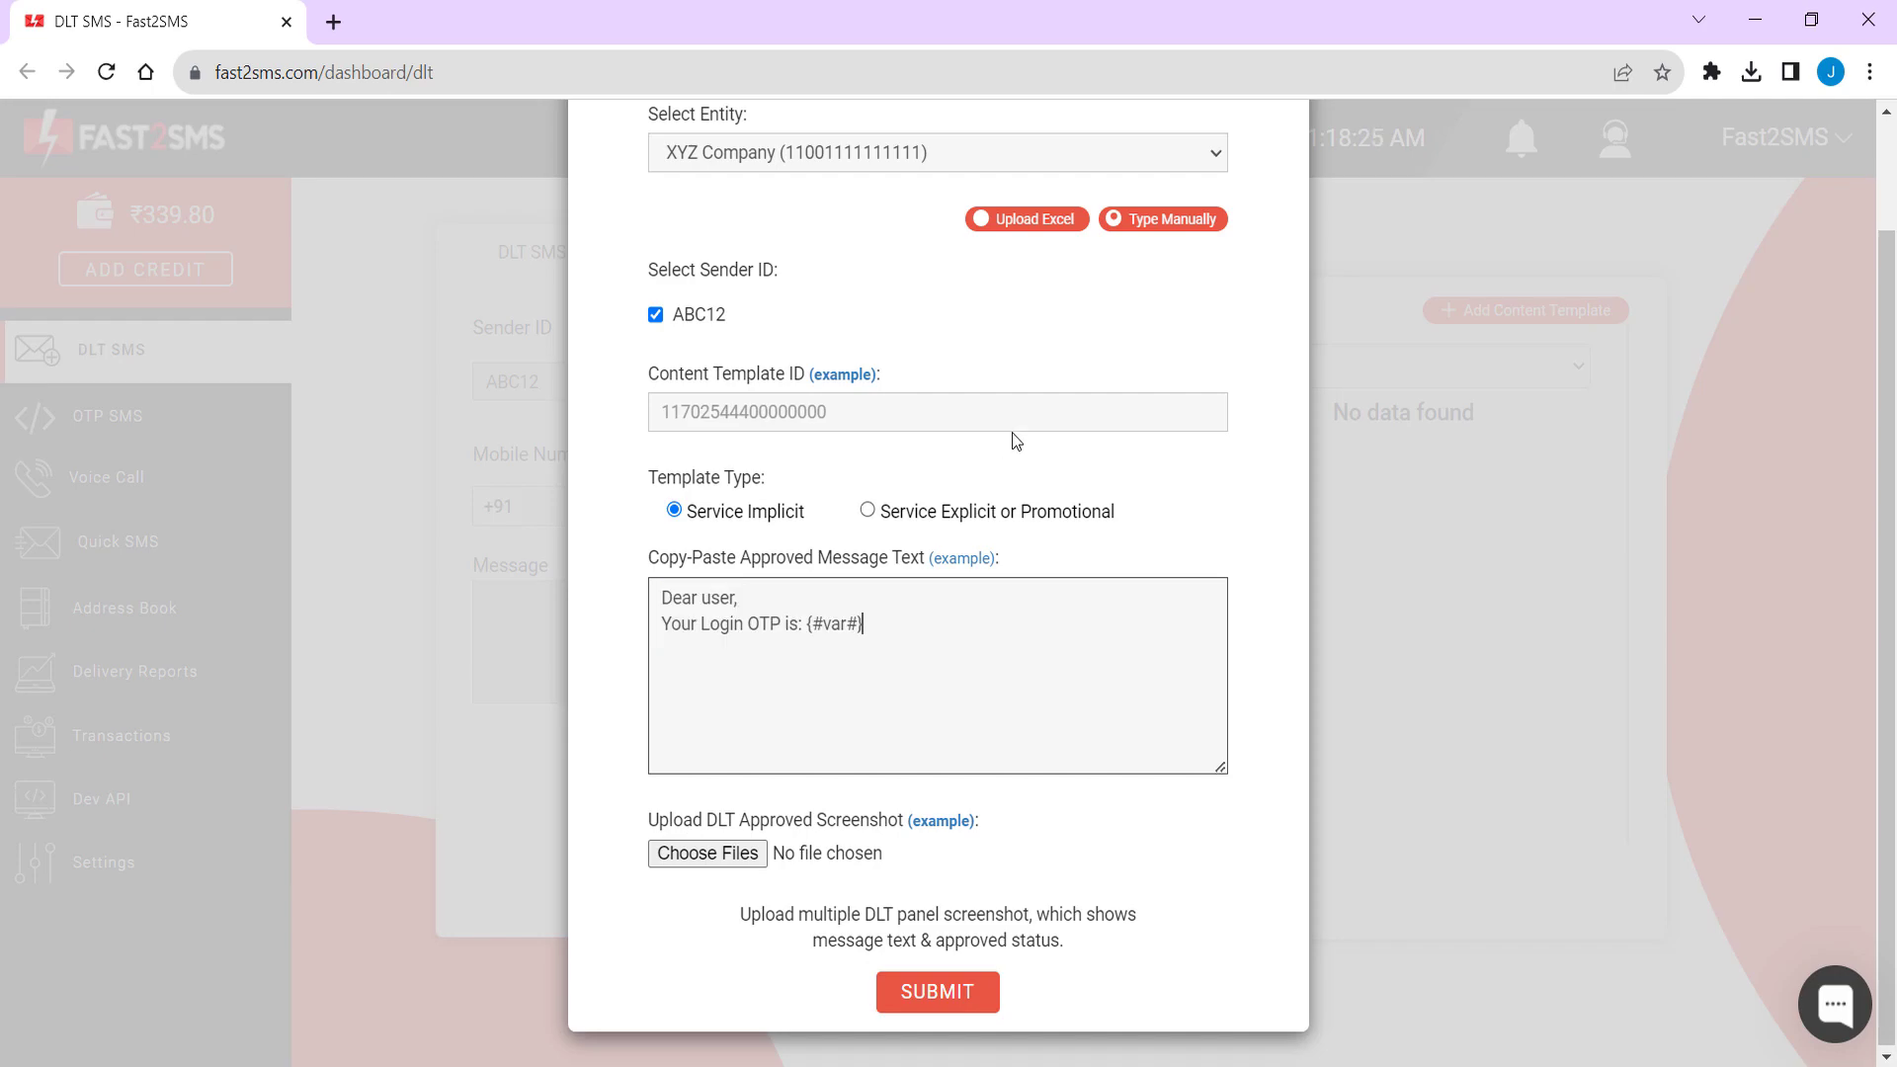
- Set the template form to Excel upload, then switch to Jio TrueConnect and download the registered content templates as Excel
click(1007, 223)
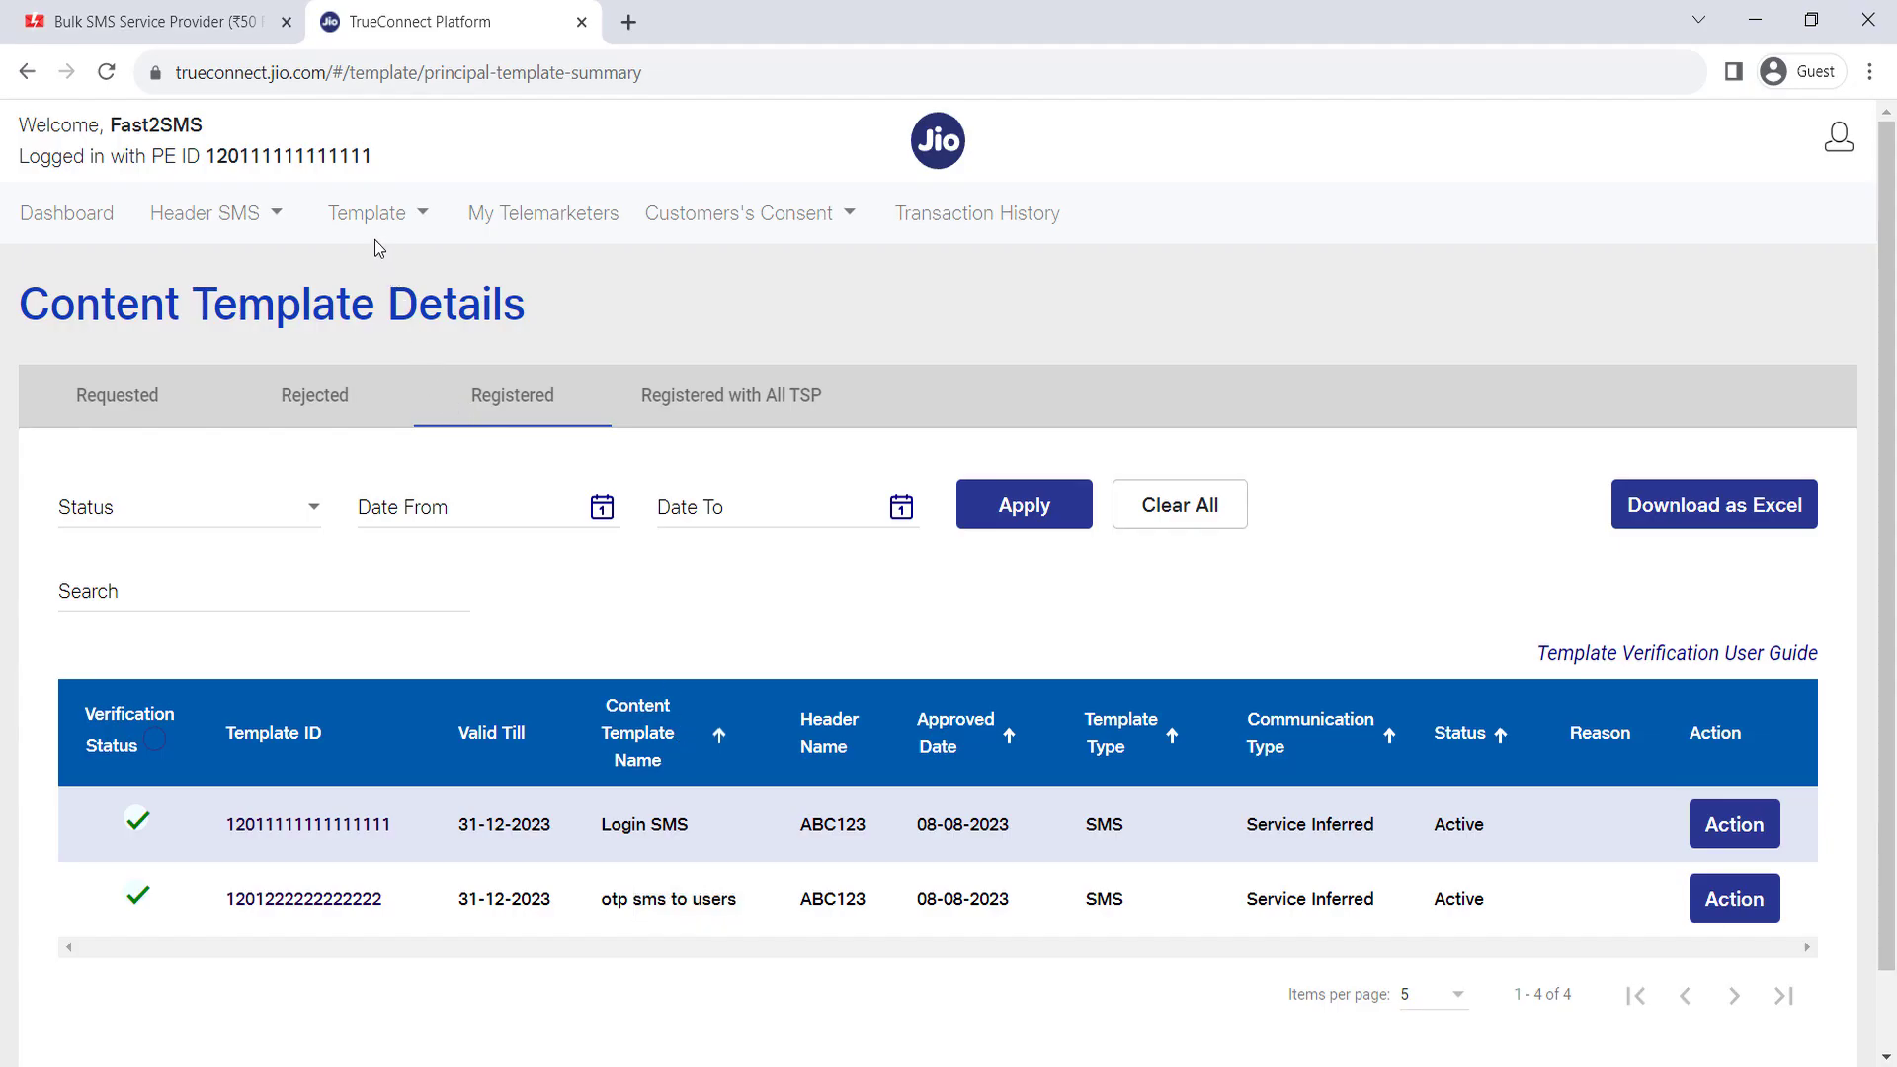
click(368, 217)
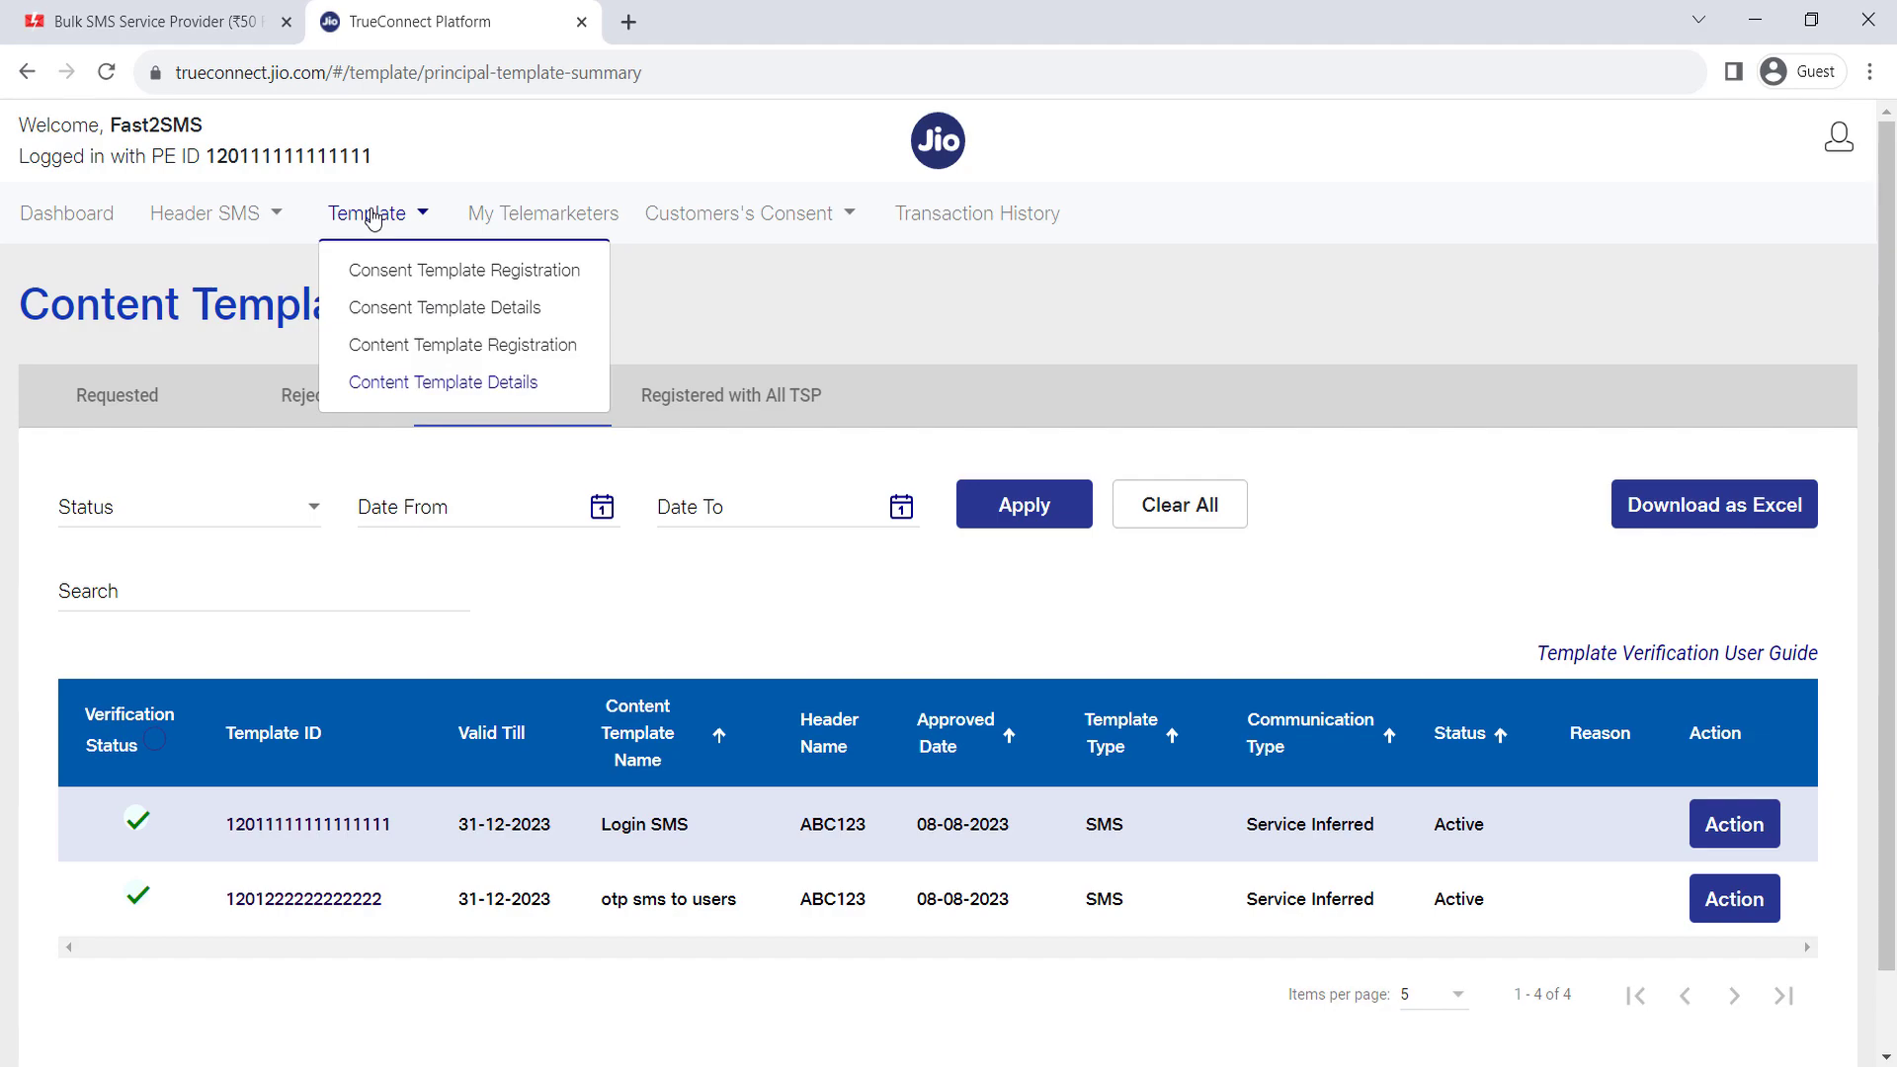
click(456, 476)
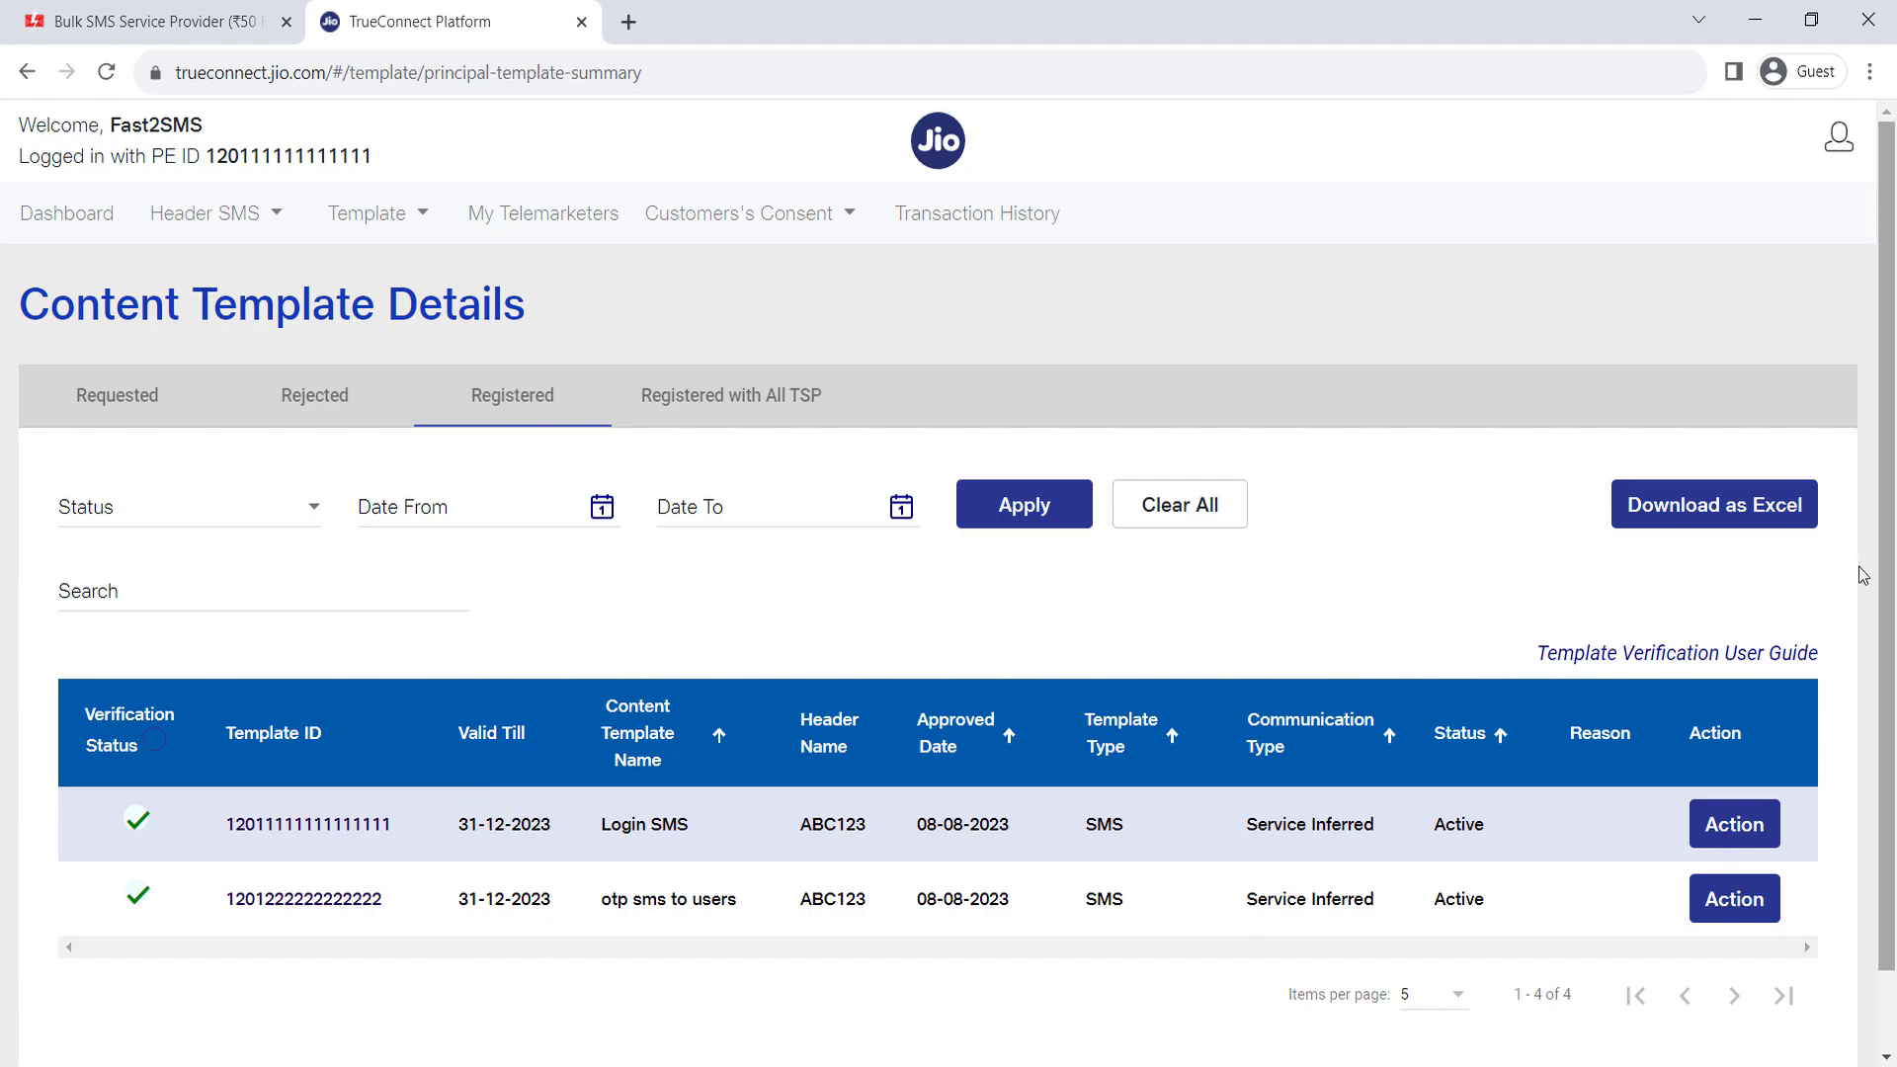
click(1690, 515)
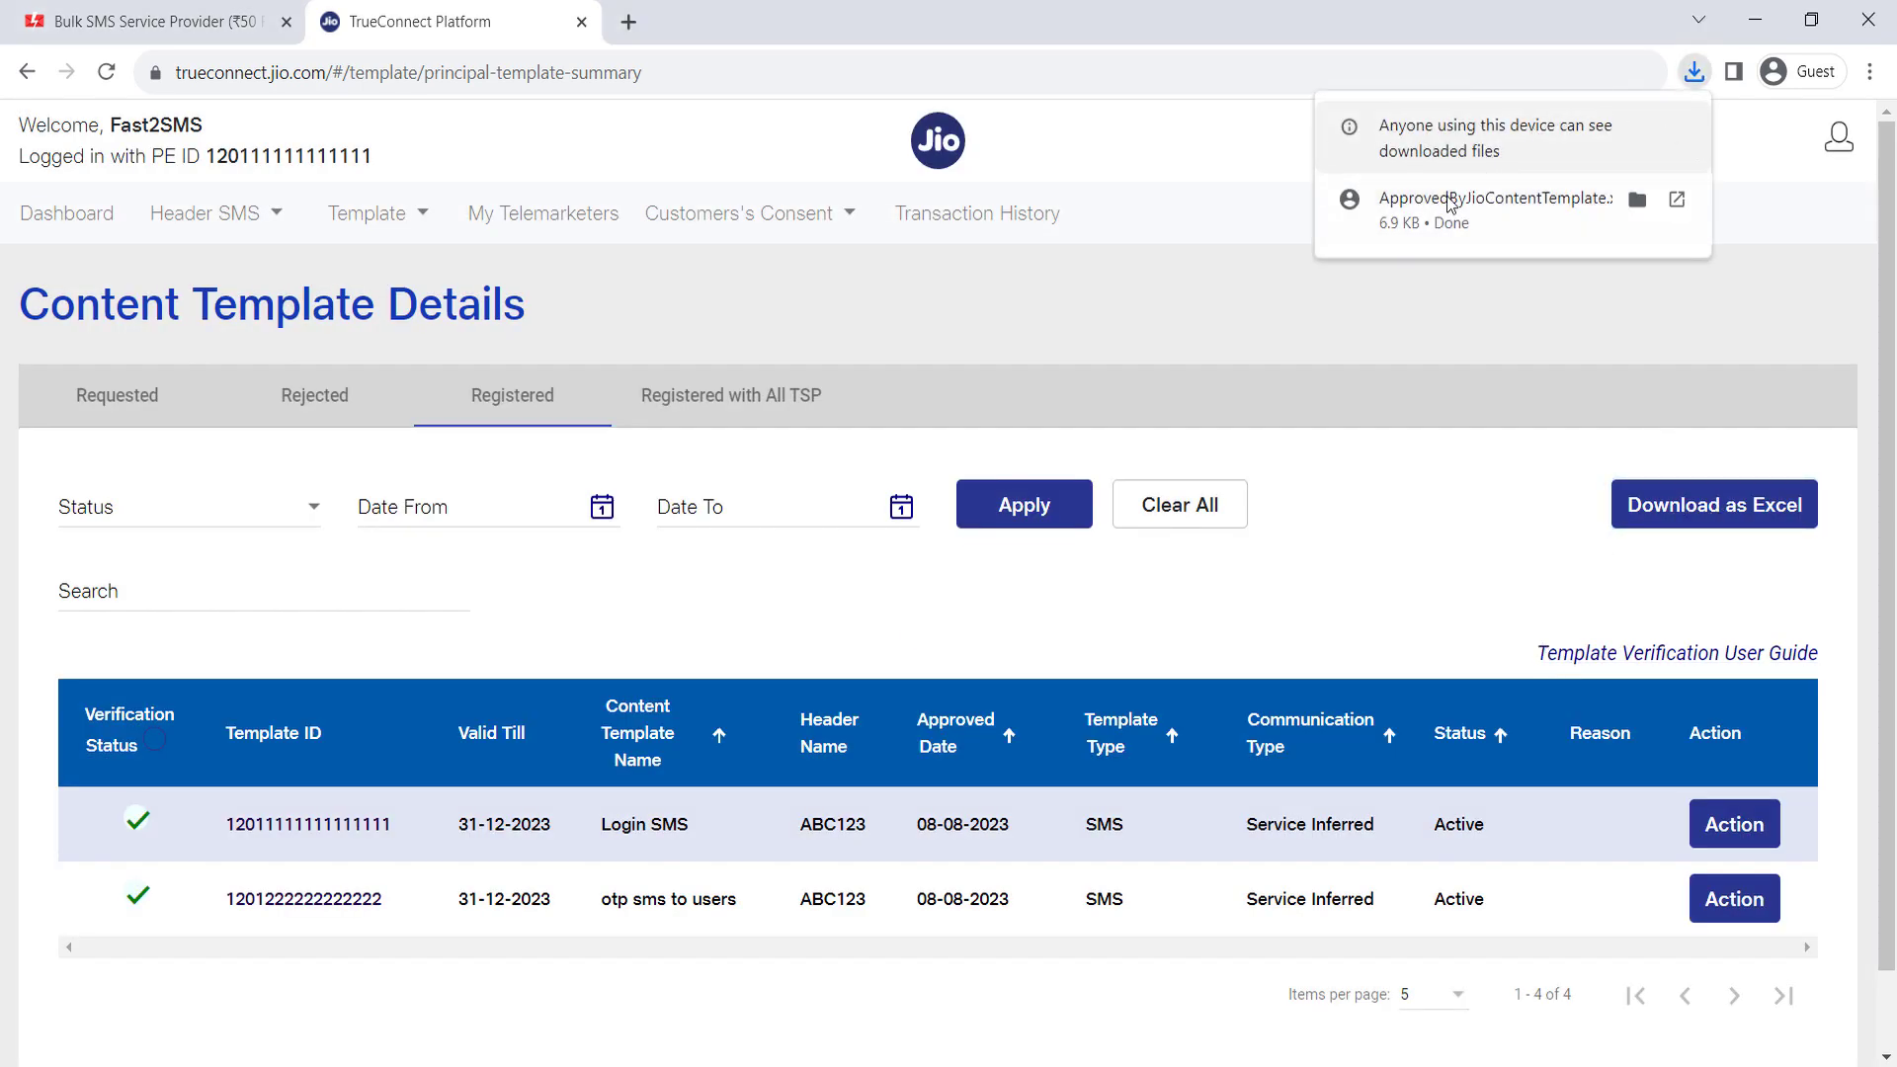
mouse_move(1538, 227)
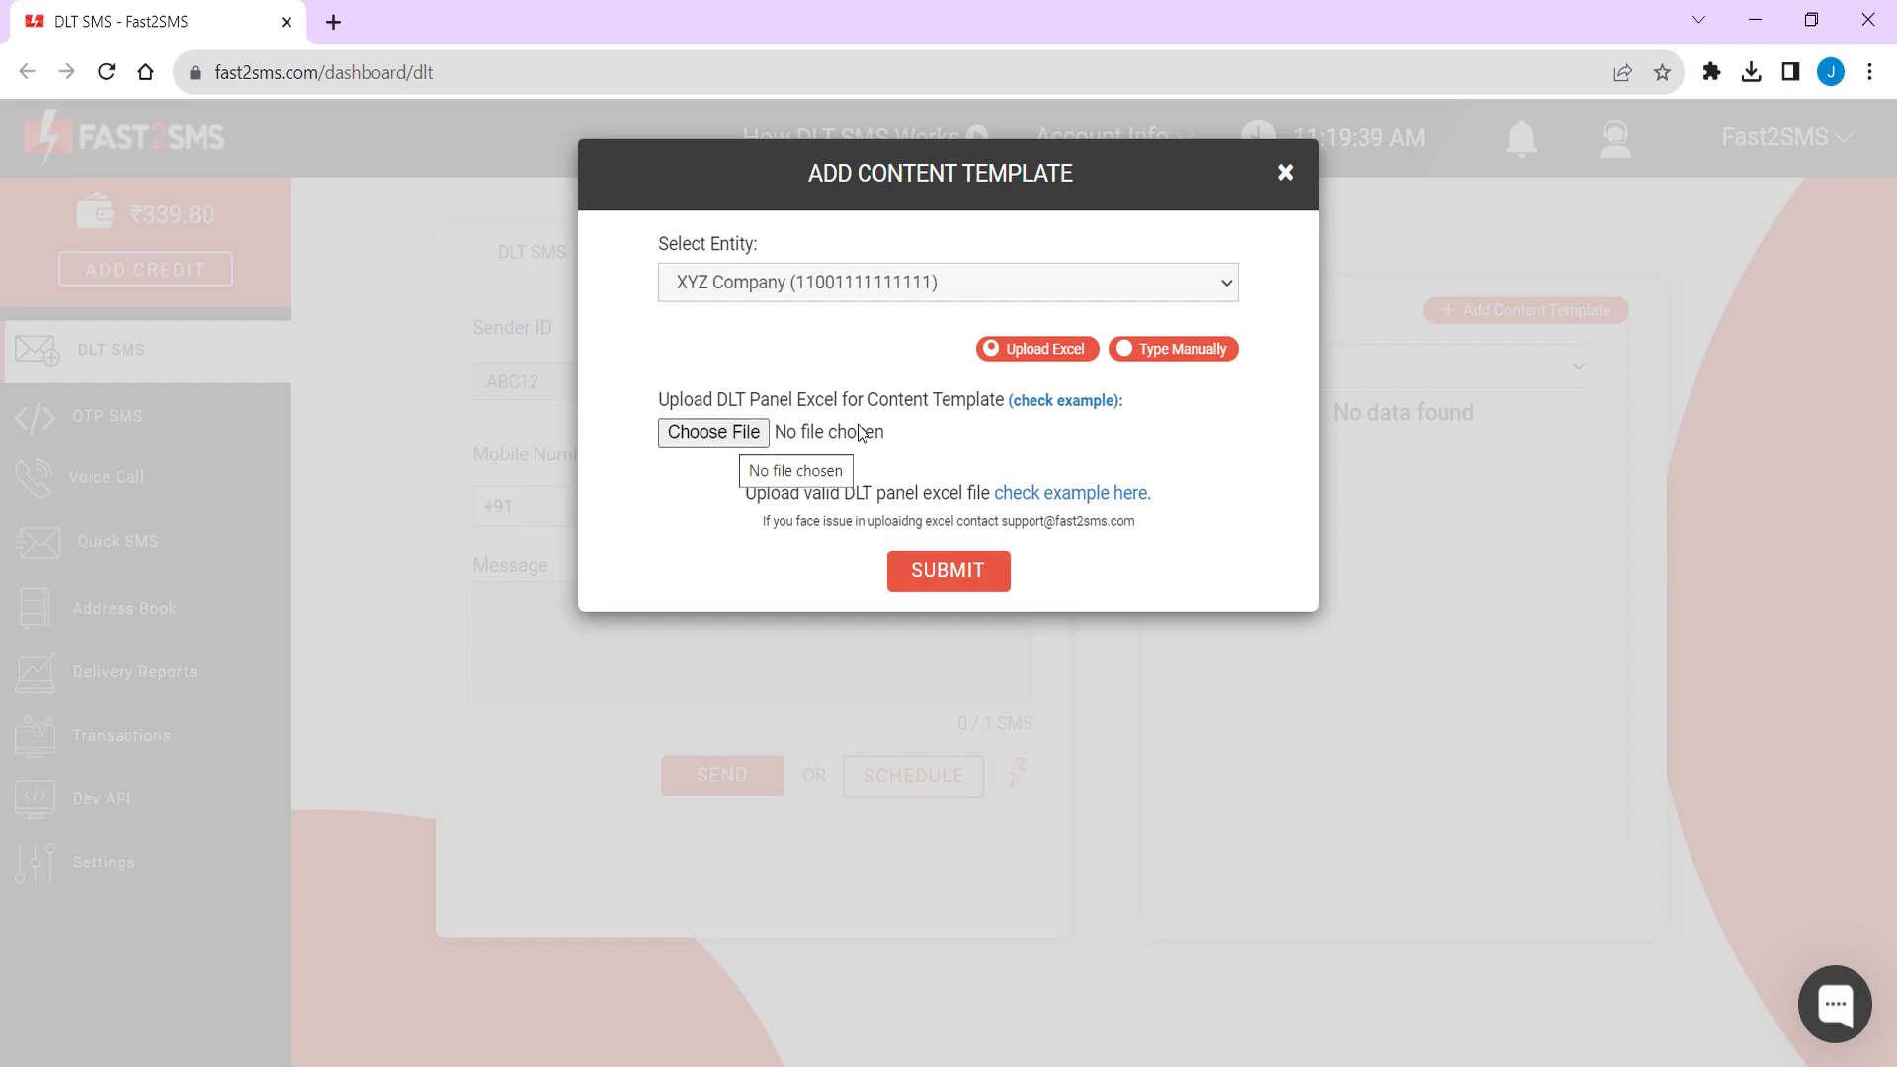
- Highlight the support e-mail address in the Fast2SMS upload form, and open and close the support chat
drag(1002, 523, 1082, 533)
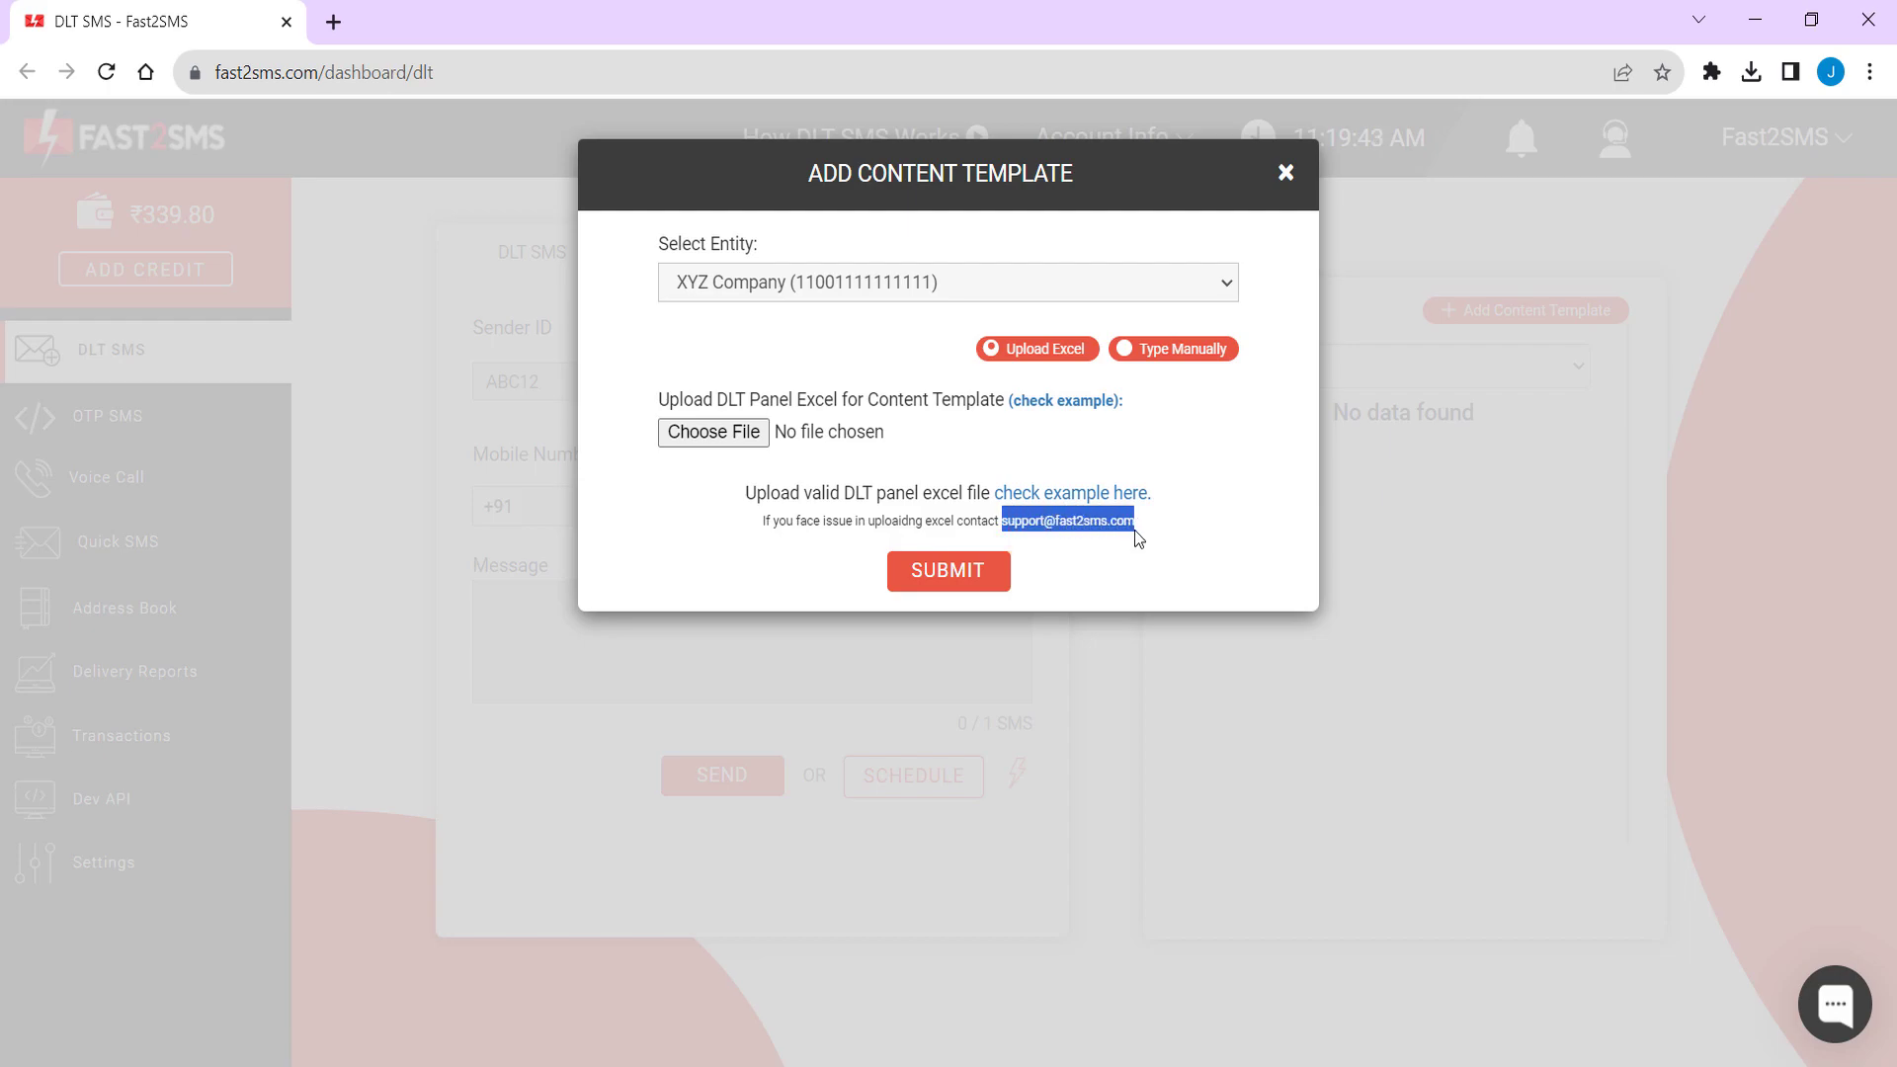
click(1834, 1005)
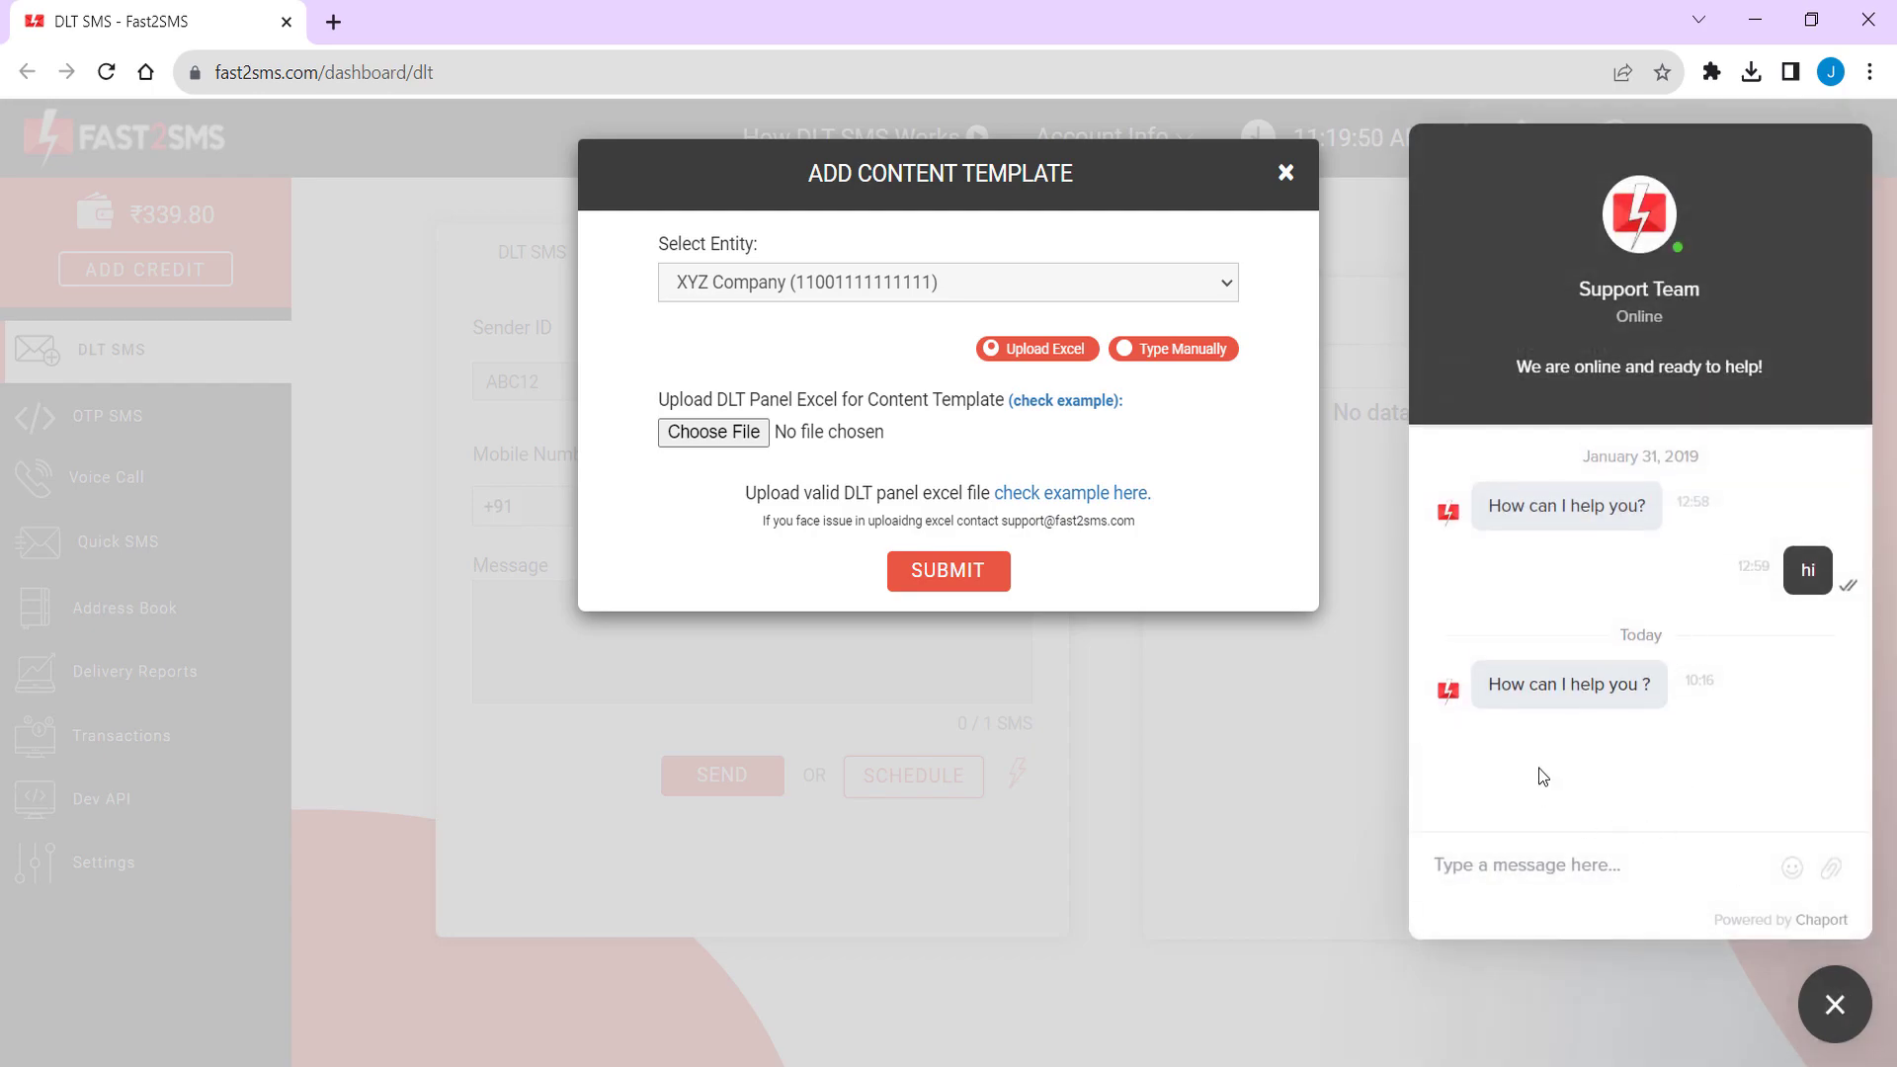
click(1834, 1005)
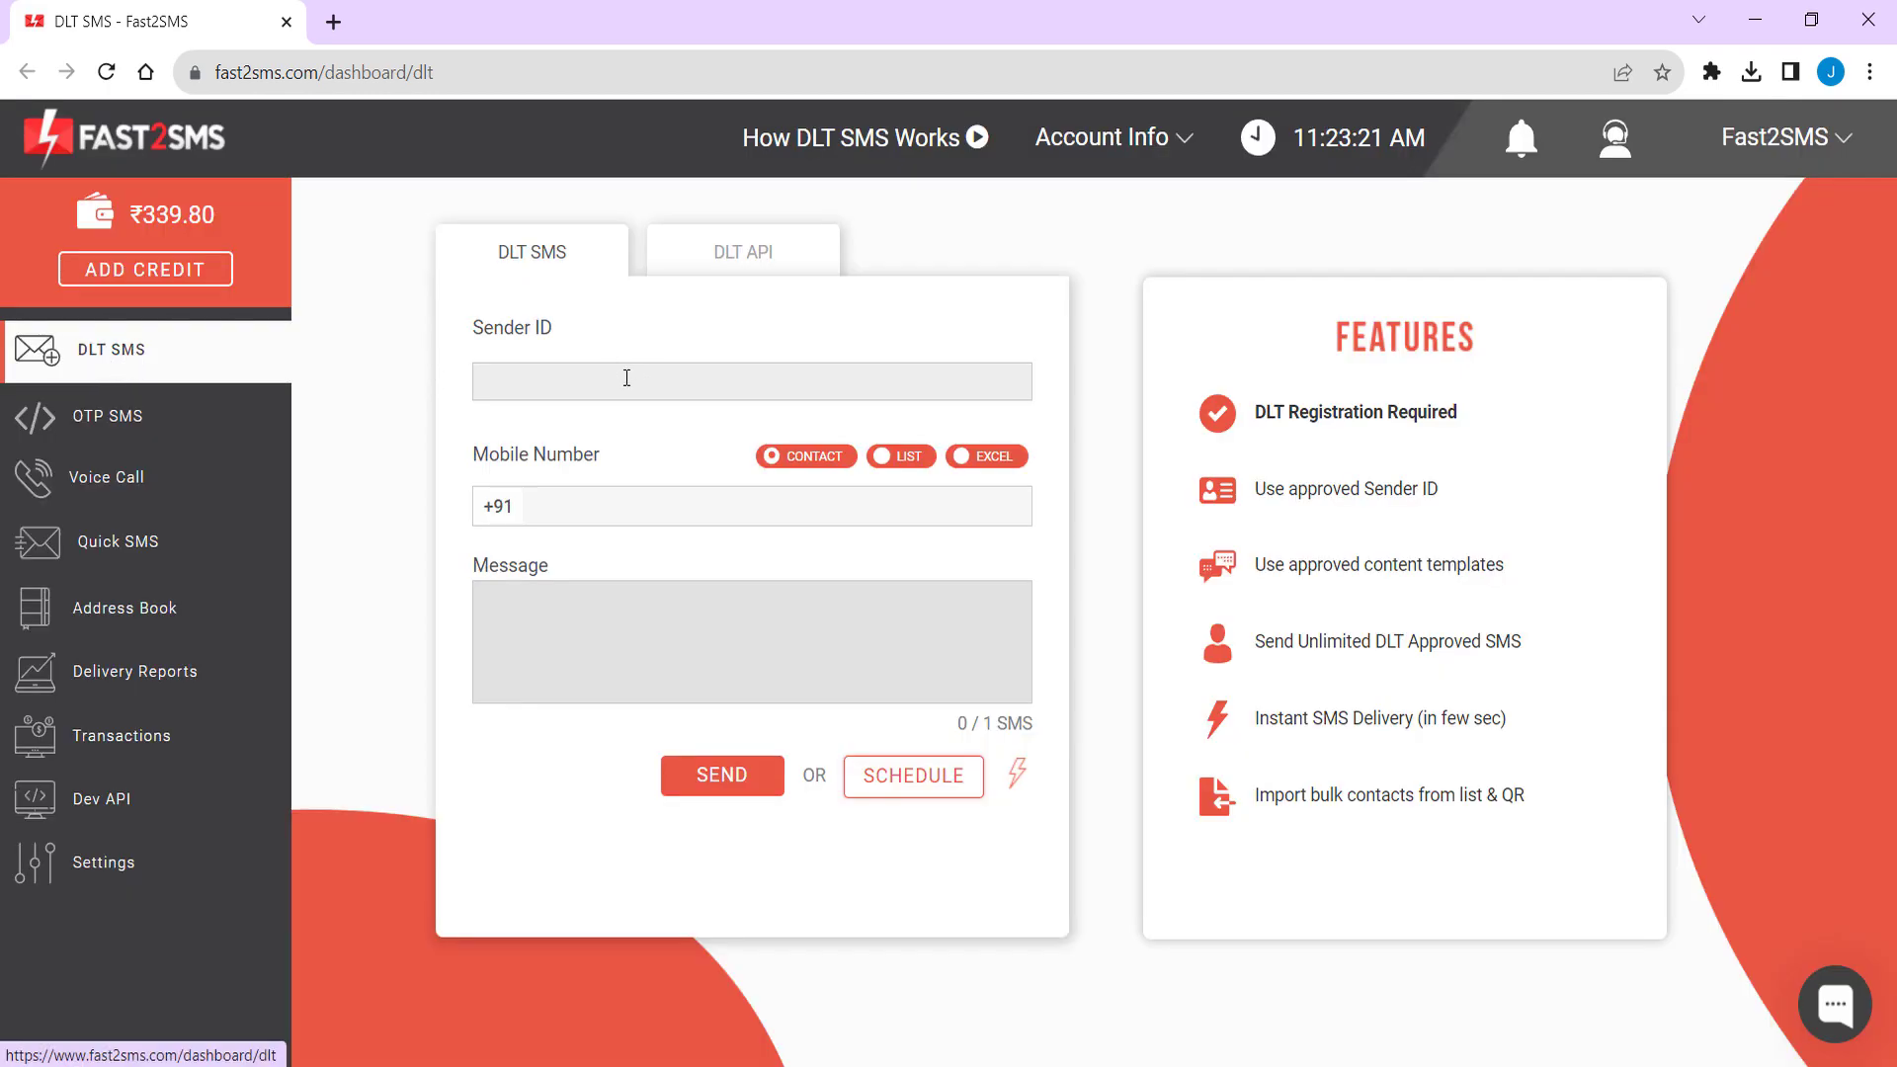
- Choose sender ID ABC123 for the DLT SMS and load its login details content template into the message
click(623, 379)
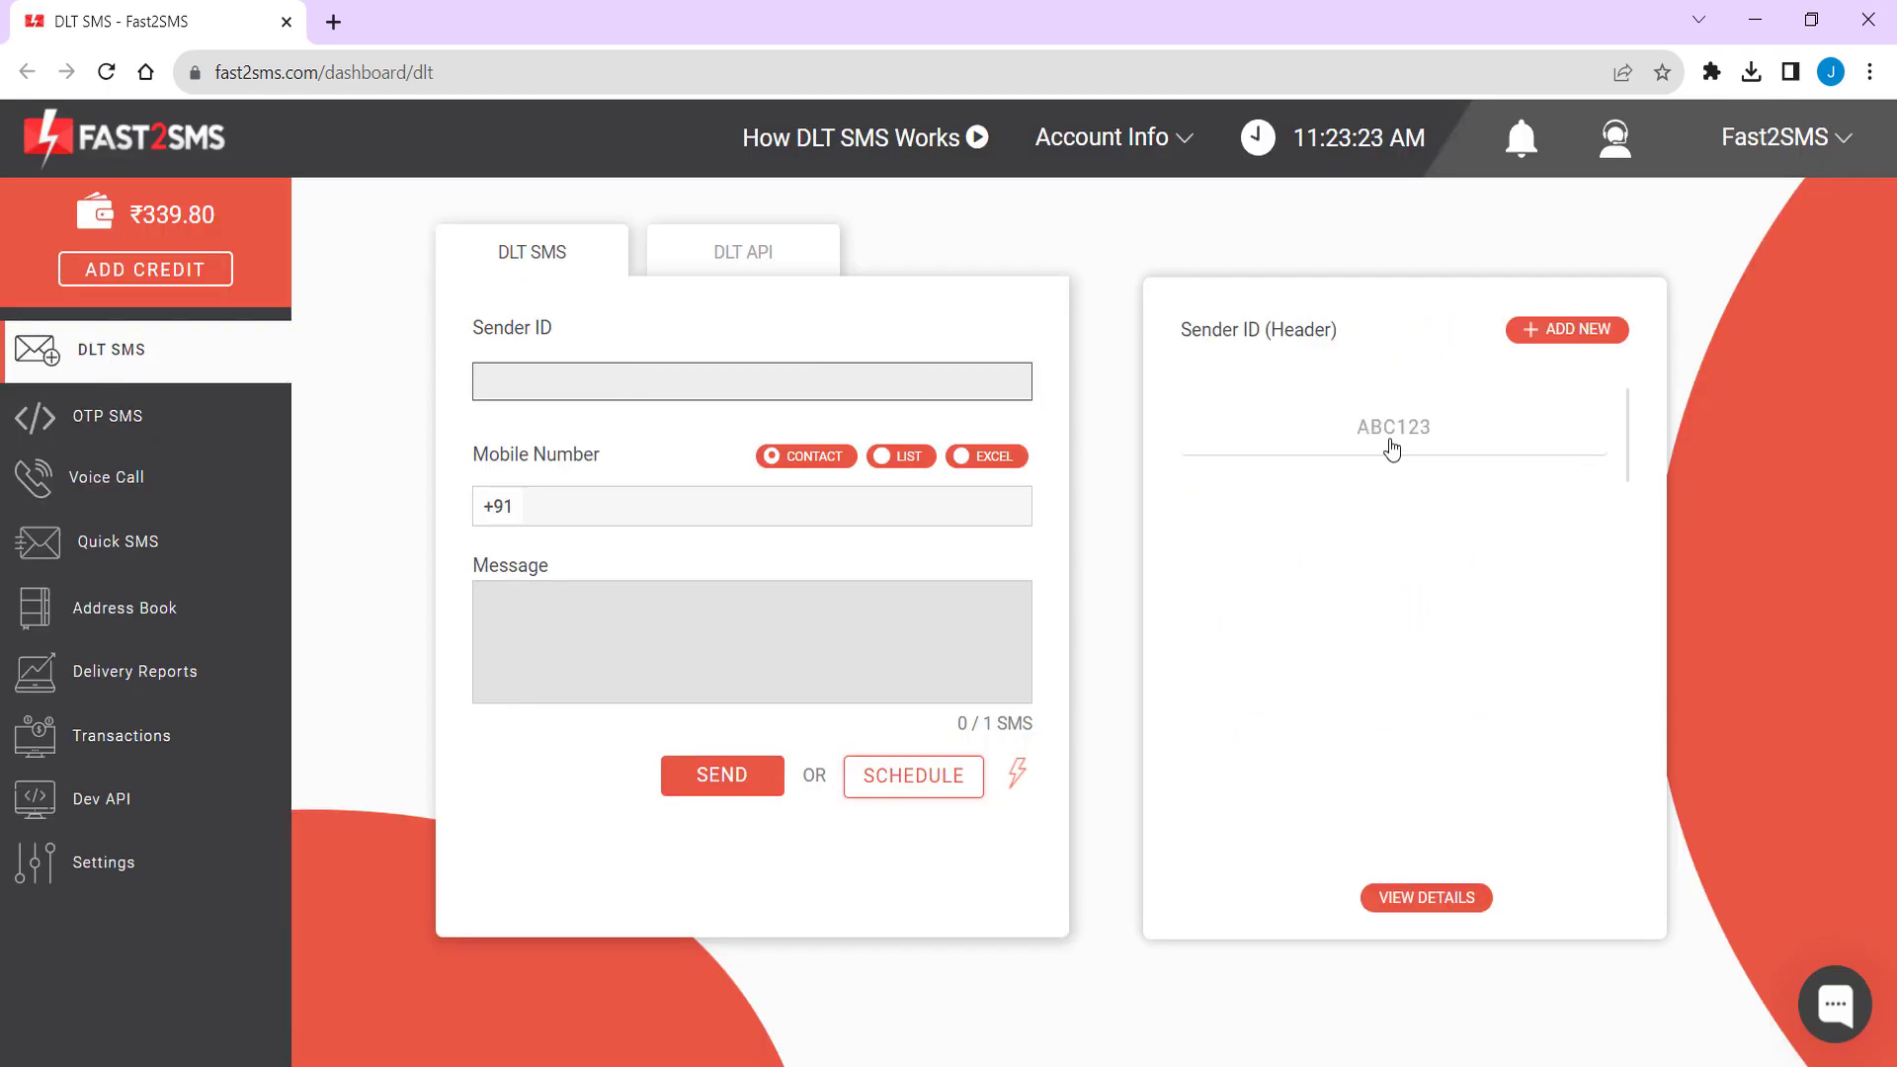
click(1389, 435)
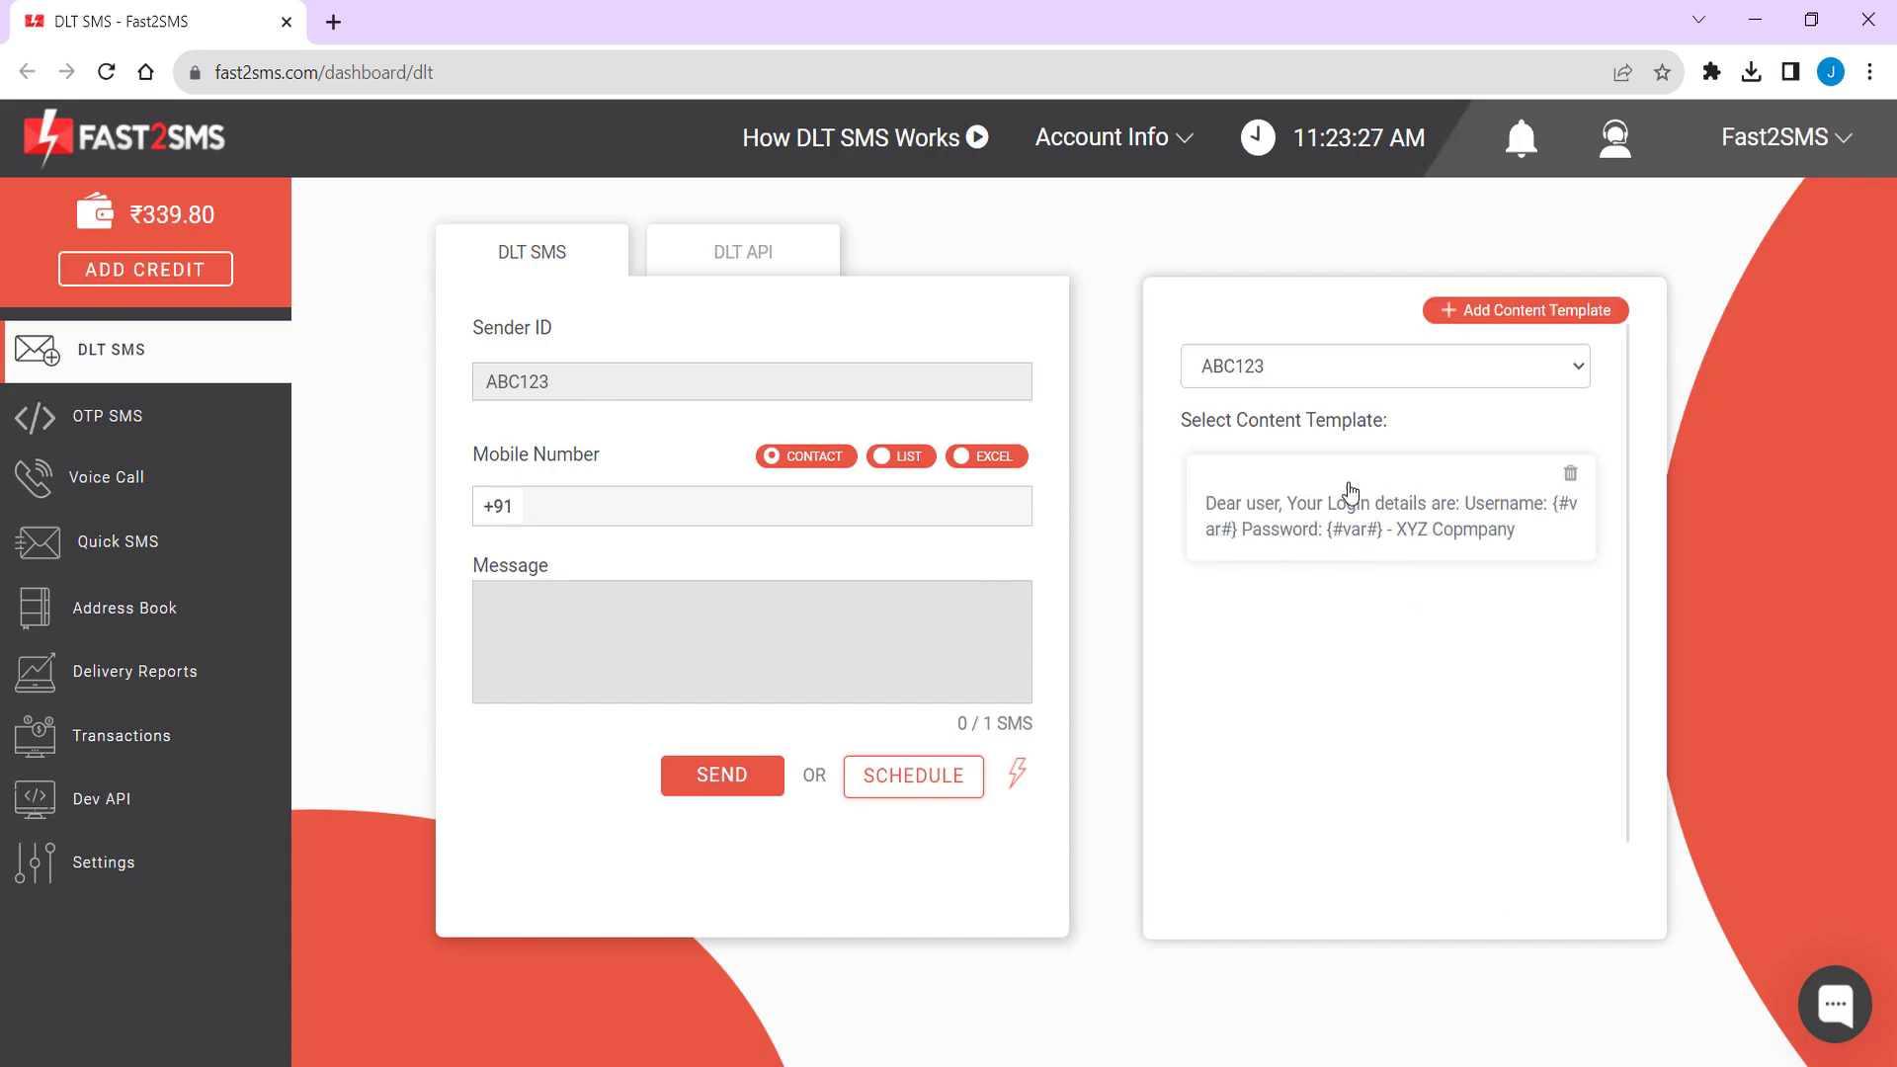
mouse_move(1361, 511)
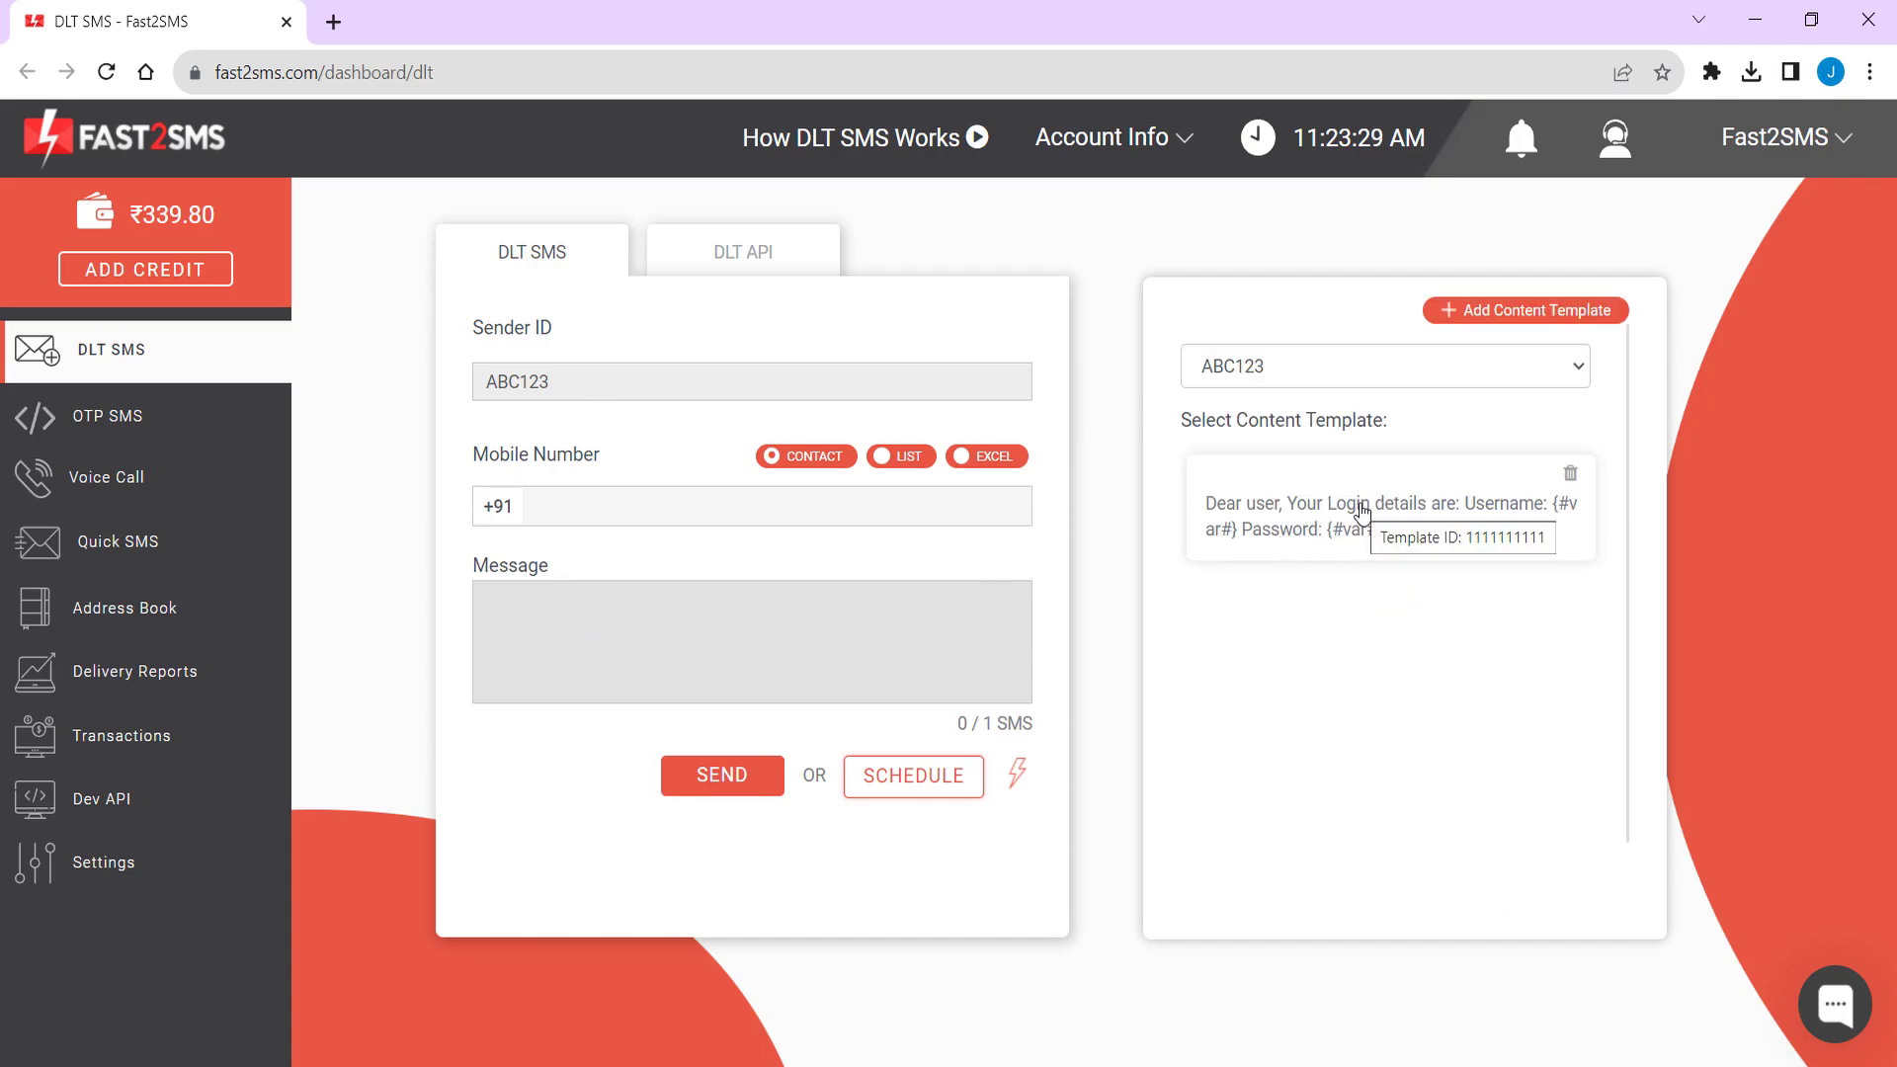
click(1355, 507)
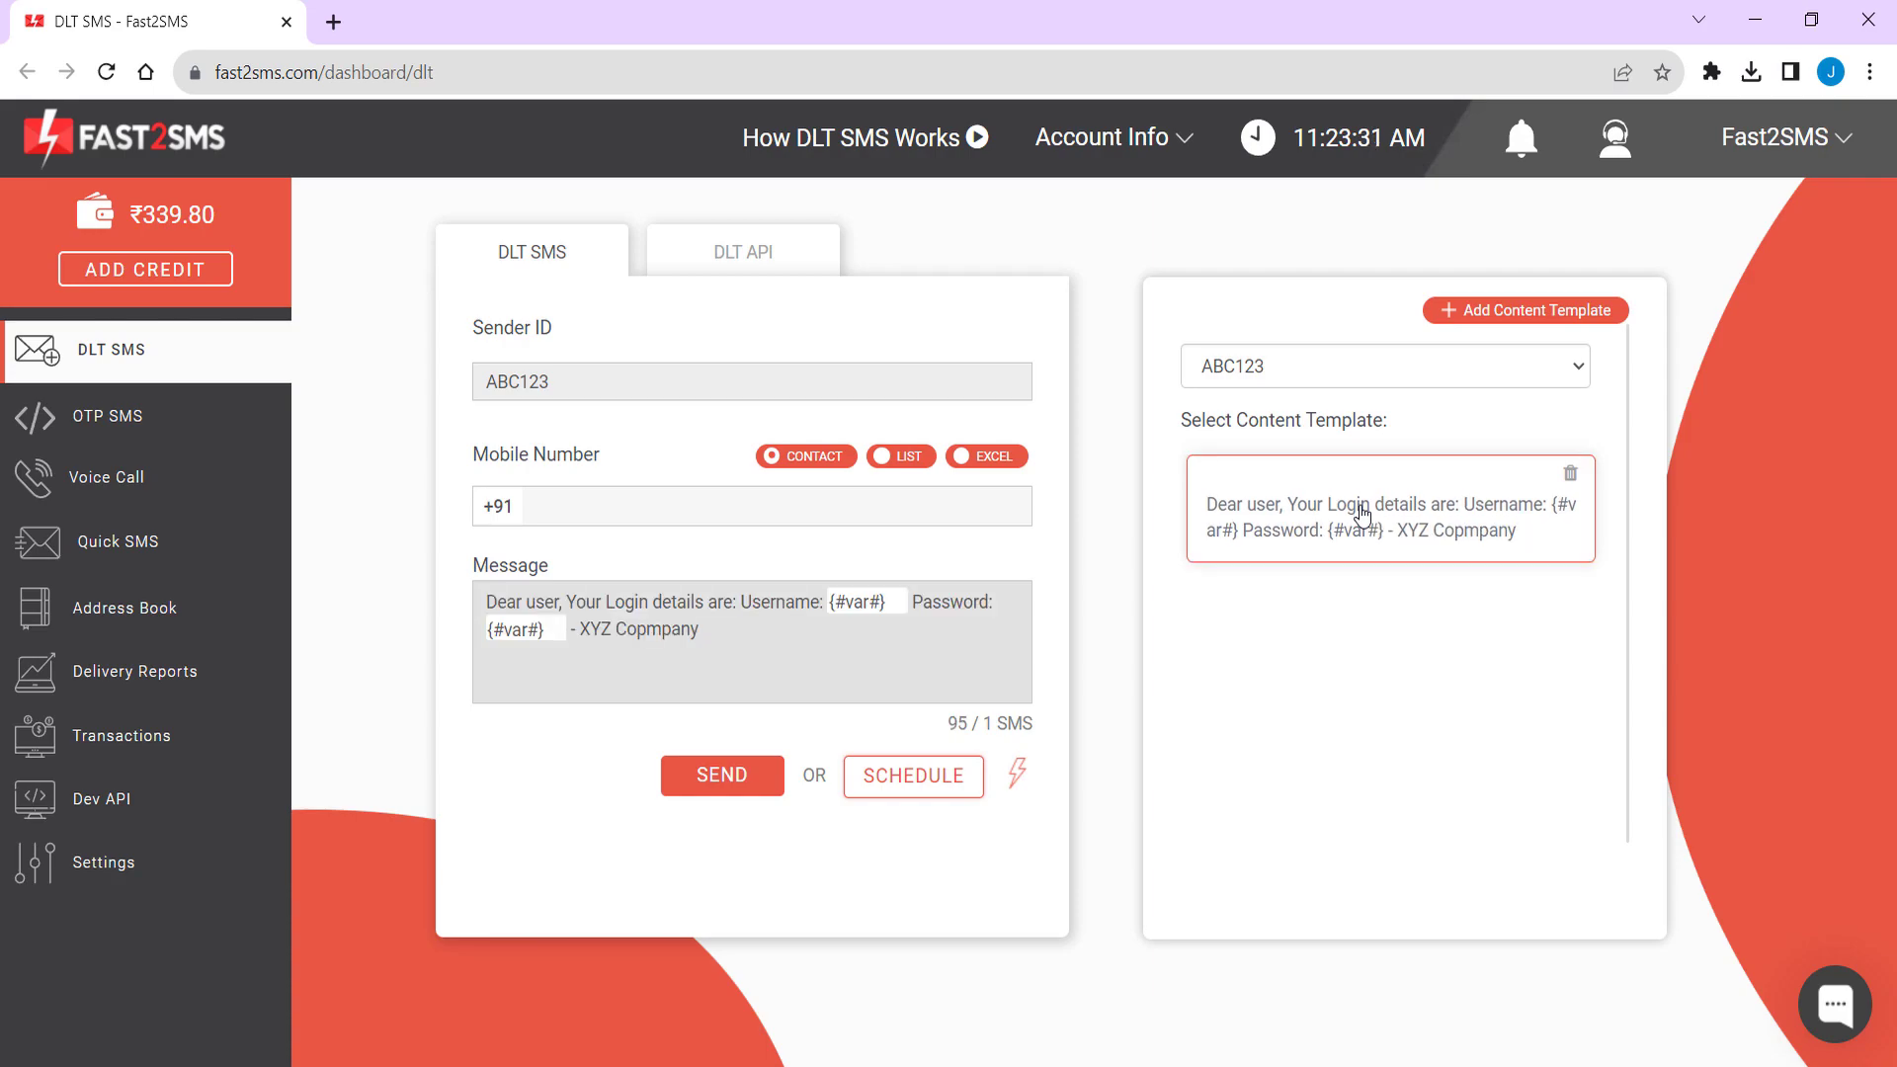
- Fill the message's username variable with "gfgfgfffggf" and enter a sample password in the password variable
click(858, 601)
text(gfgfgfffggf)
click(558, 630)
text(fggfgfgfgfgf)
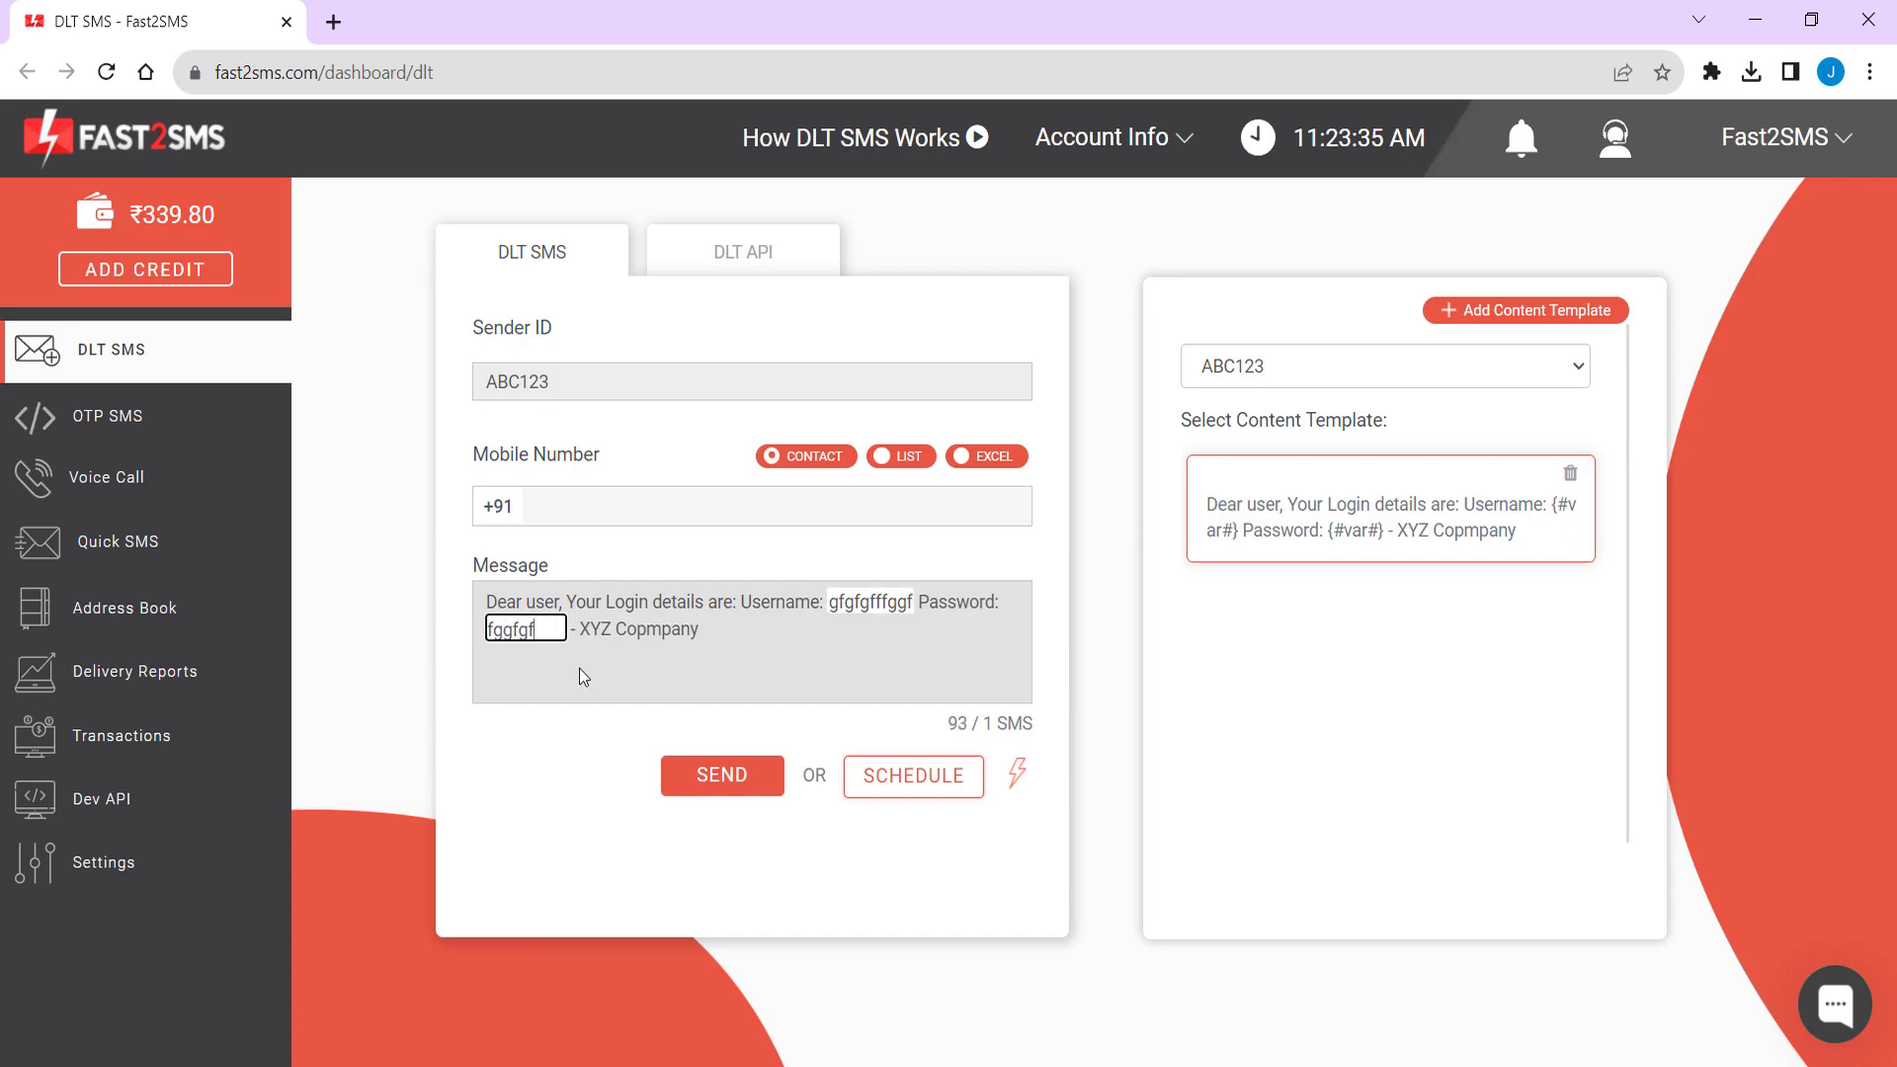
- Open the DLT API builder, keep method GET and route DLT SMS, and choose sender ID ABC123
click(741, 504)
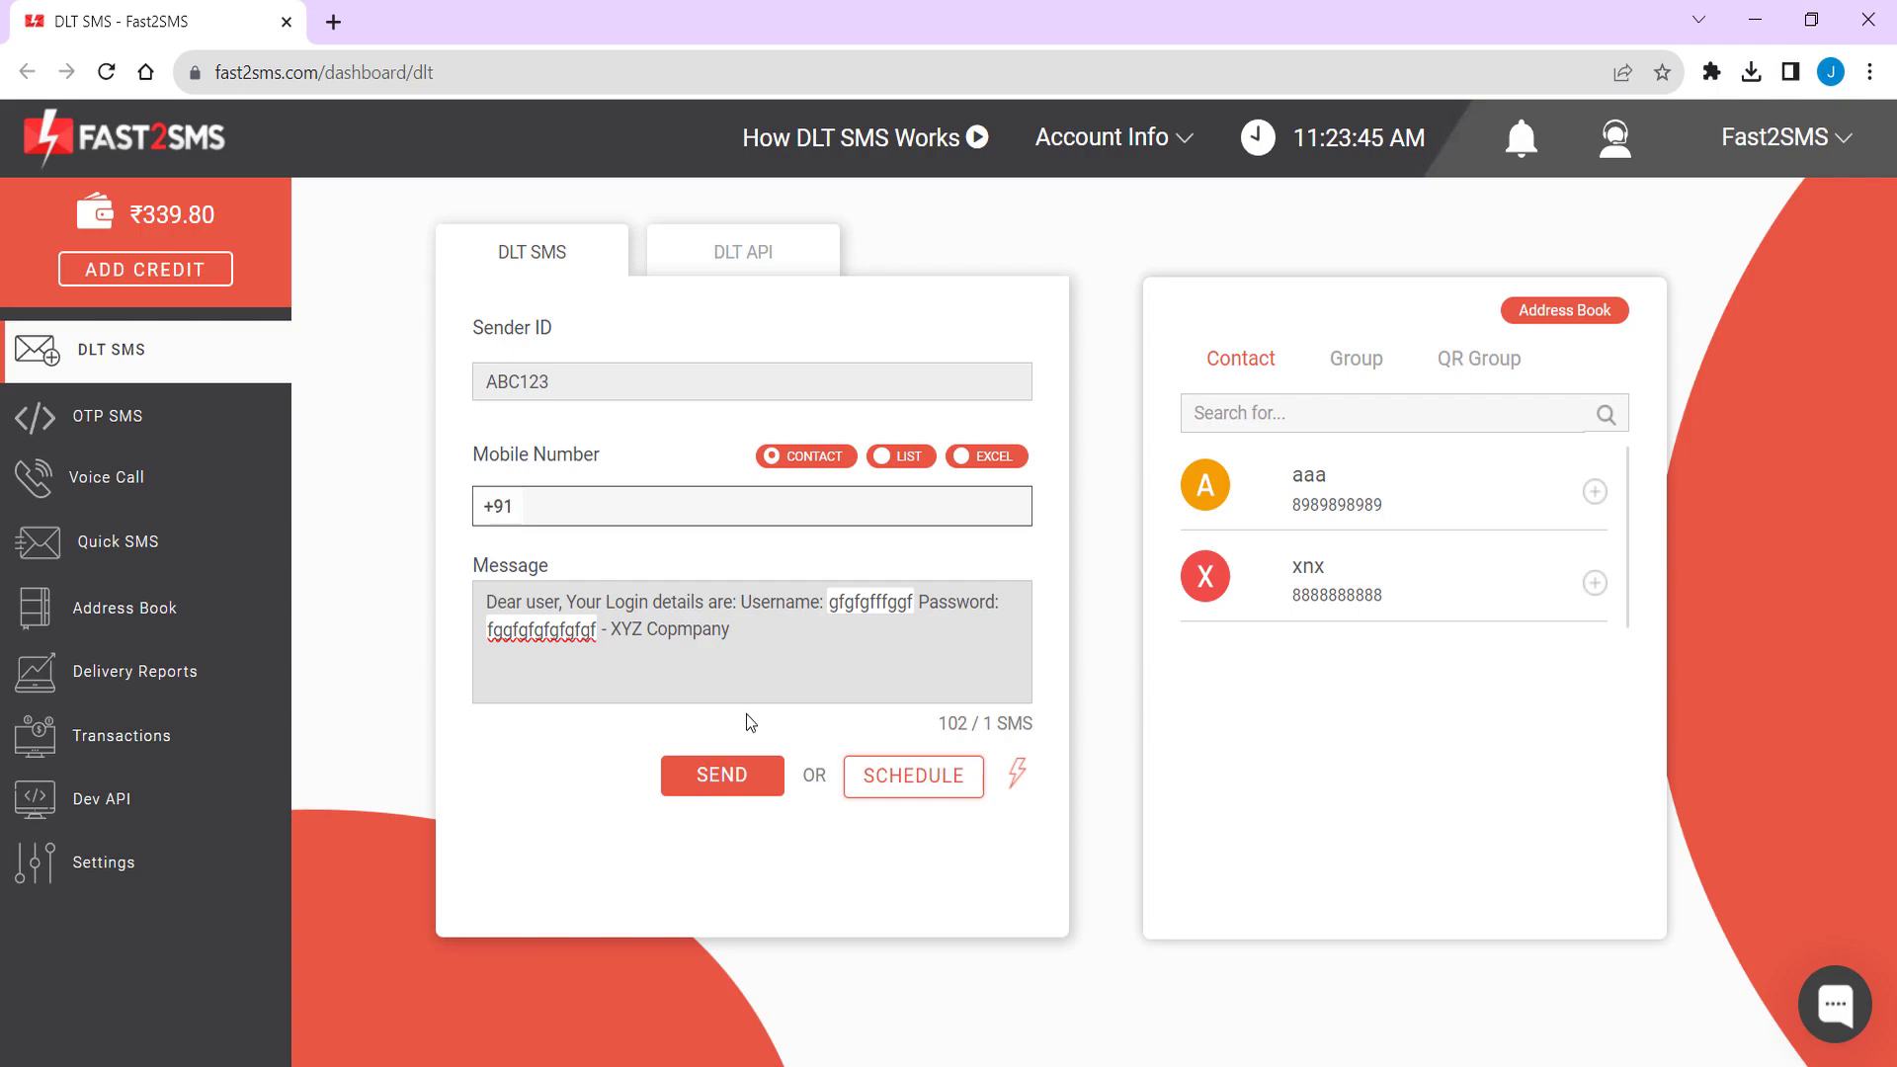
click(756, 265)
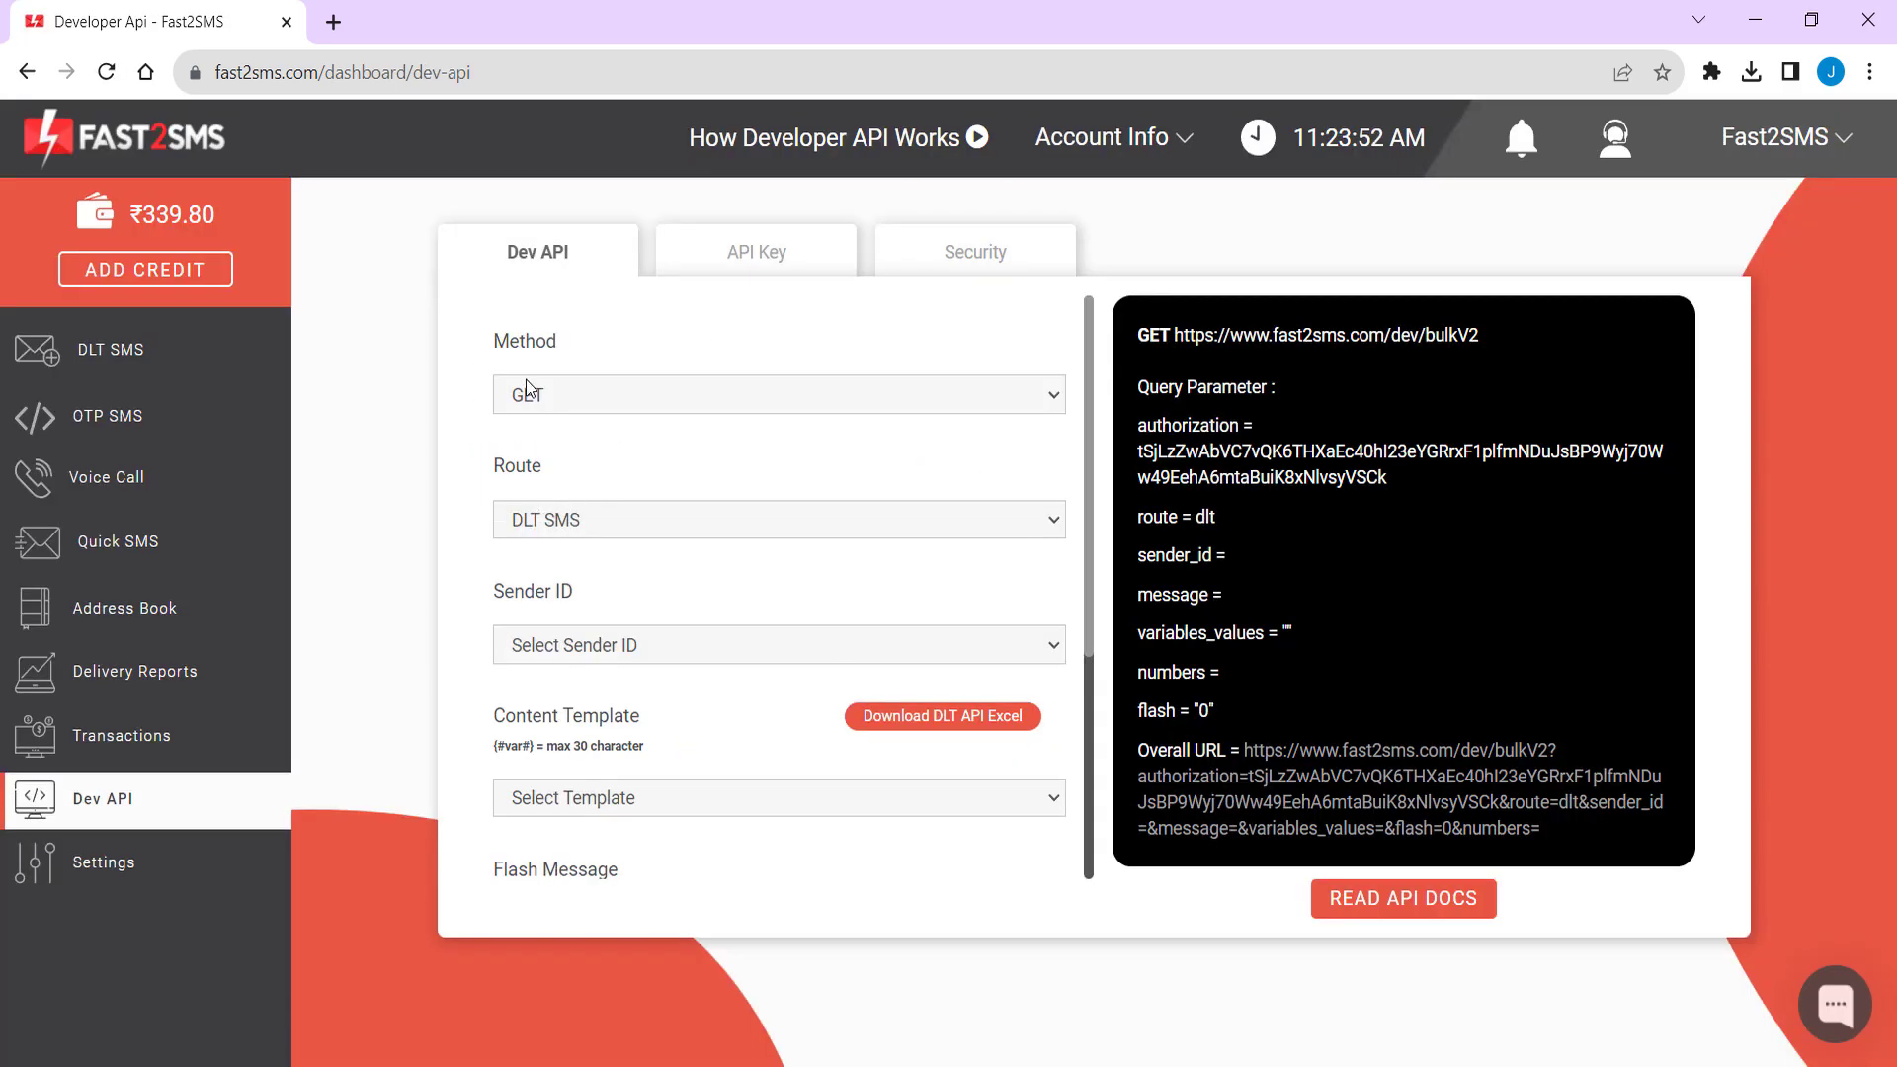
click(549, 403)
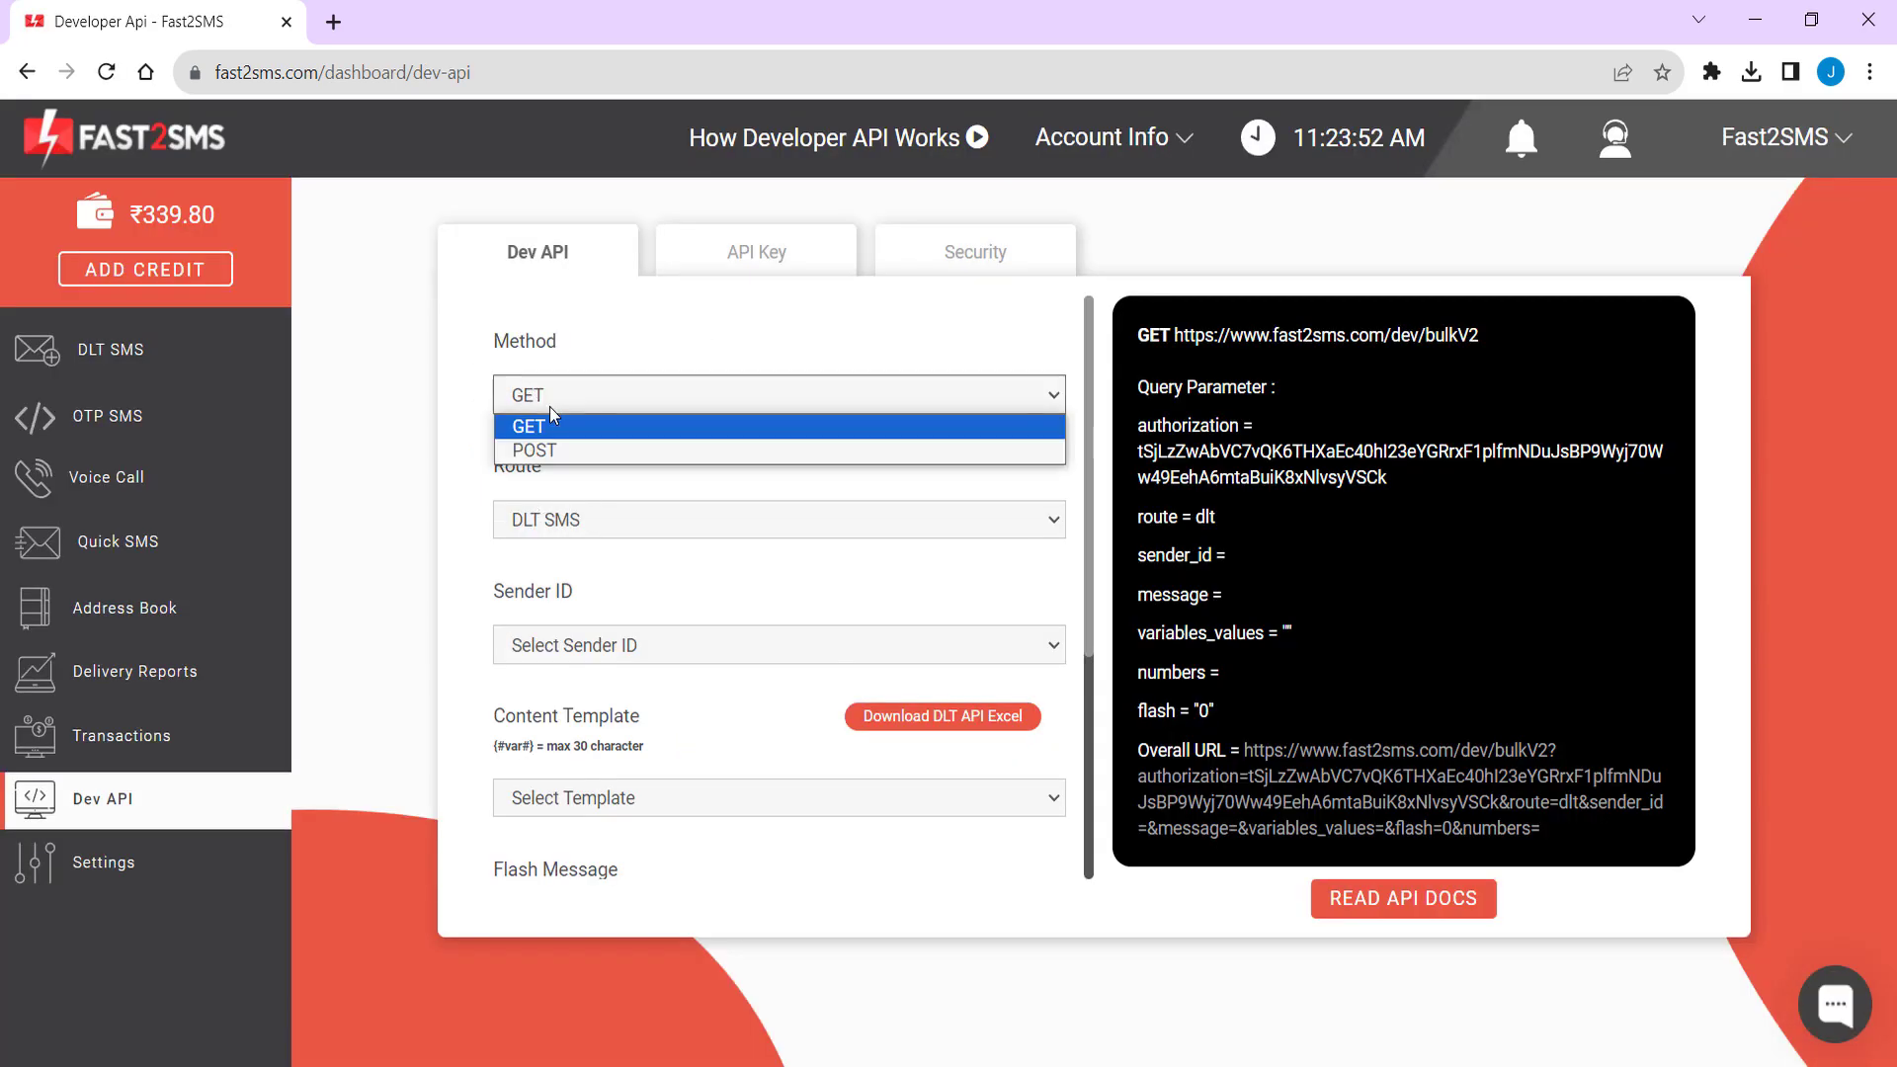
click(480, 456)
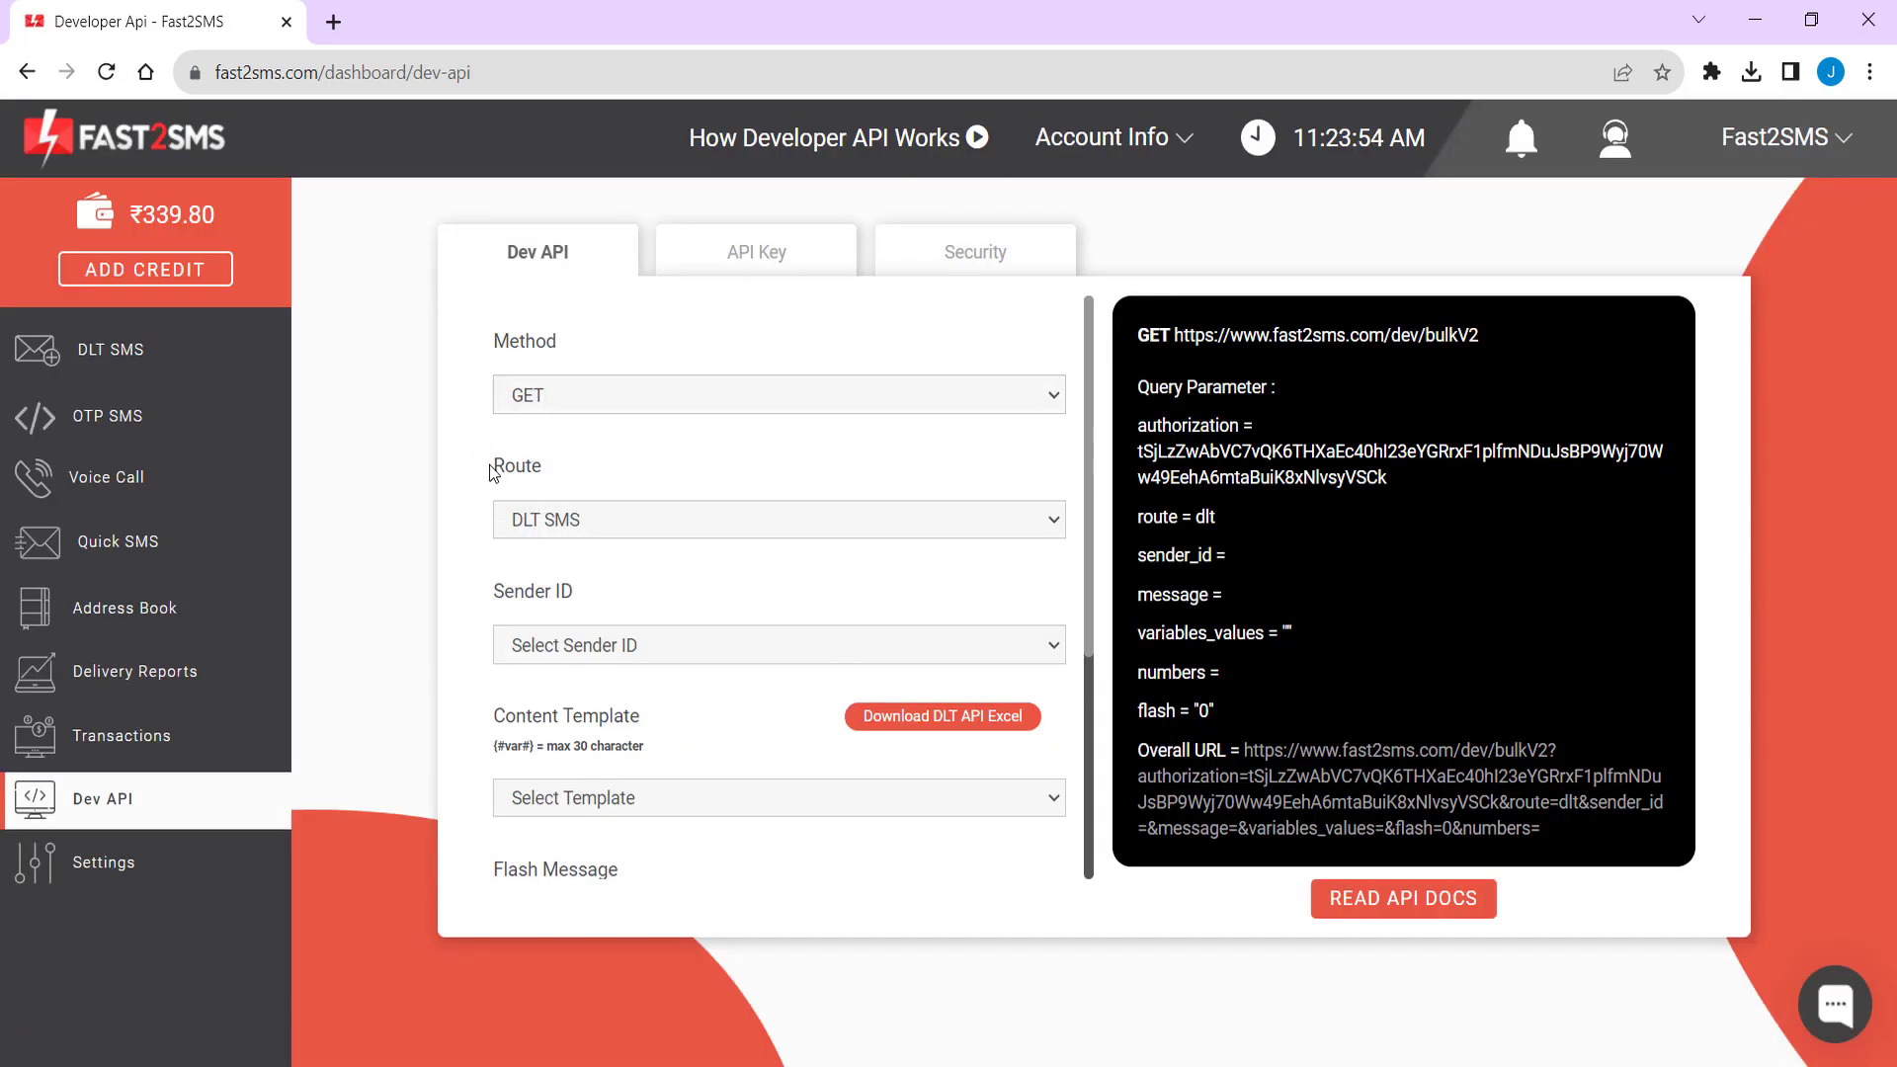
click(589, 520)
click(588, 520)
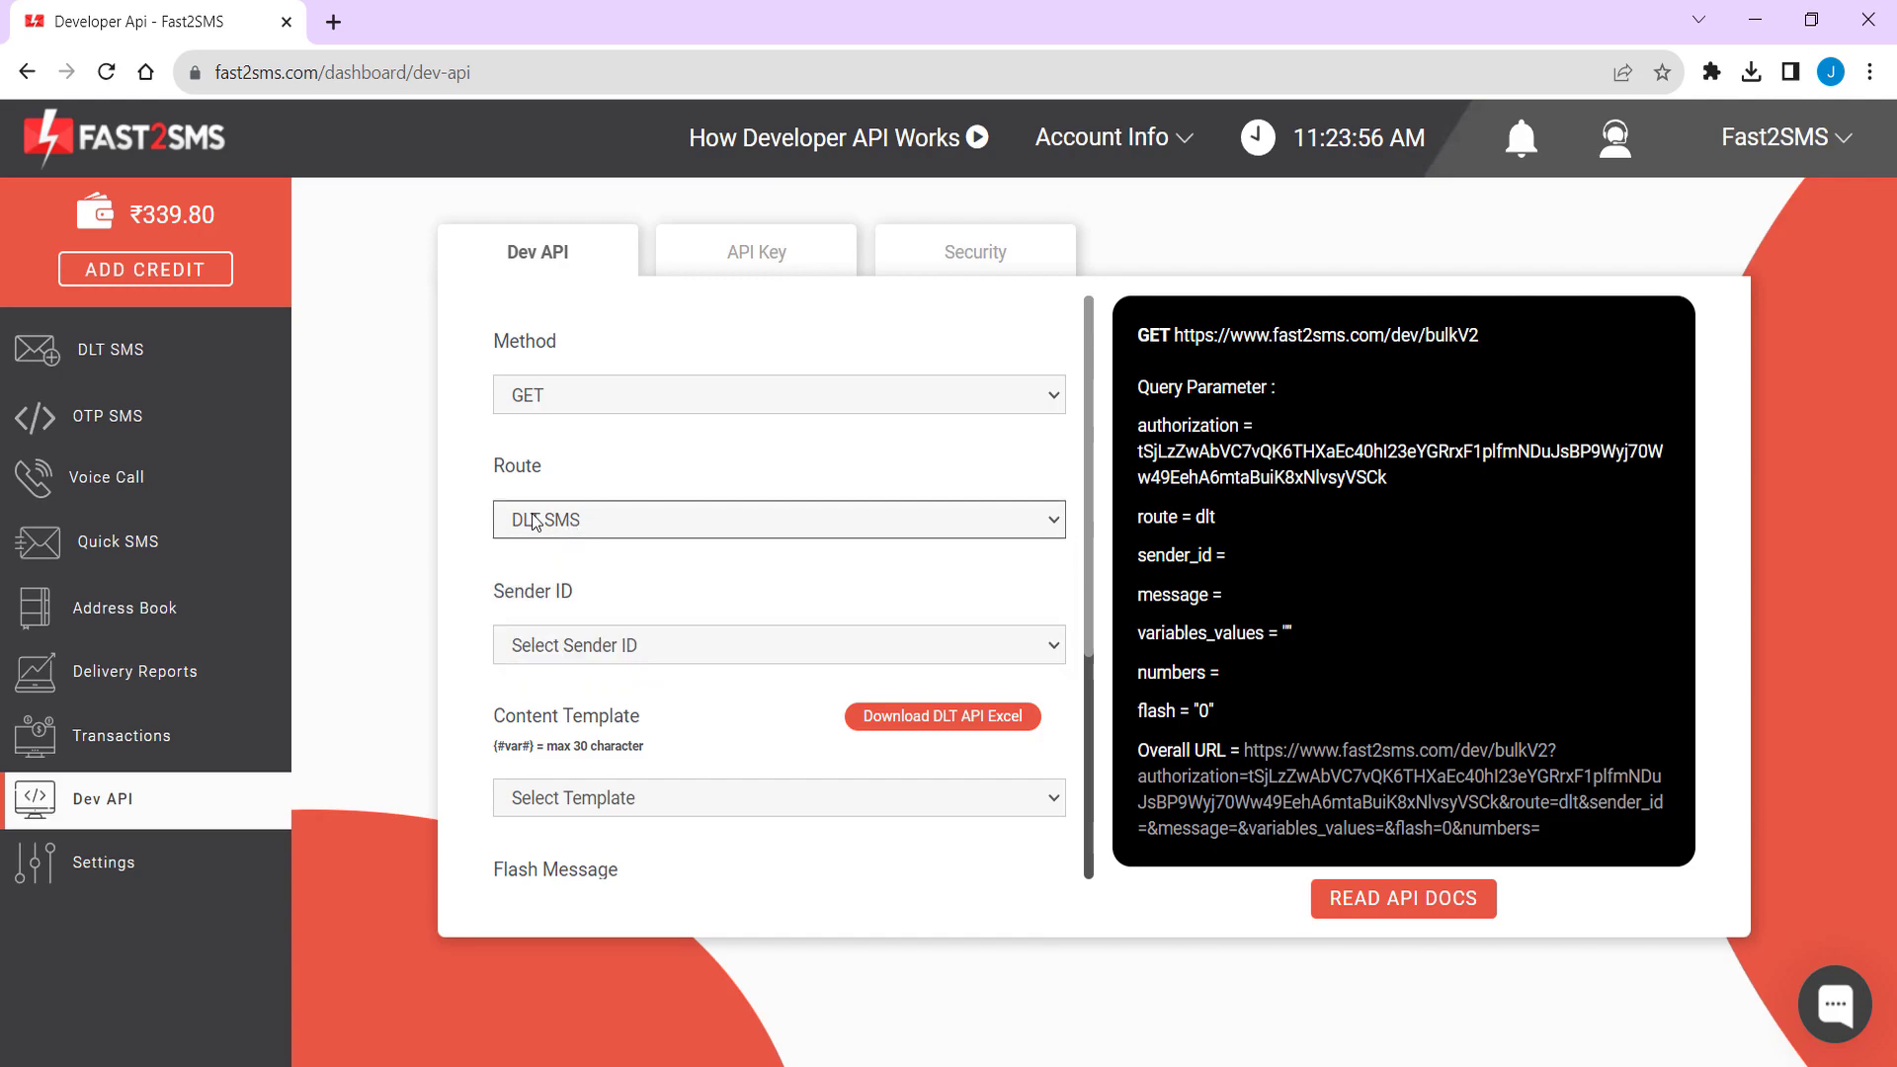
scroll(583, 517, down, 1)
click(572, 515)
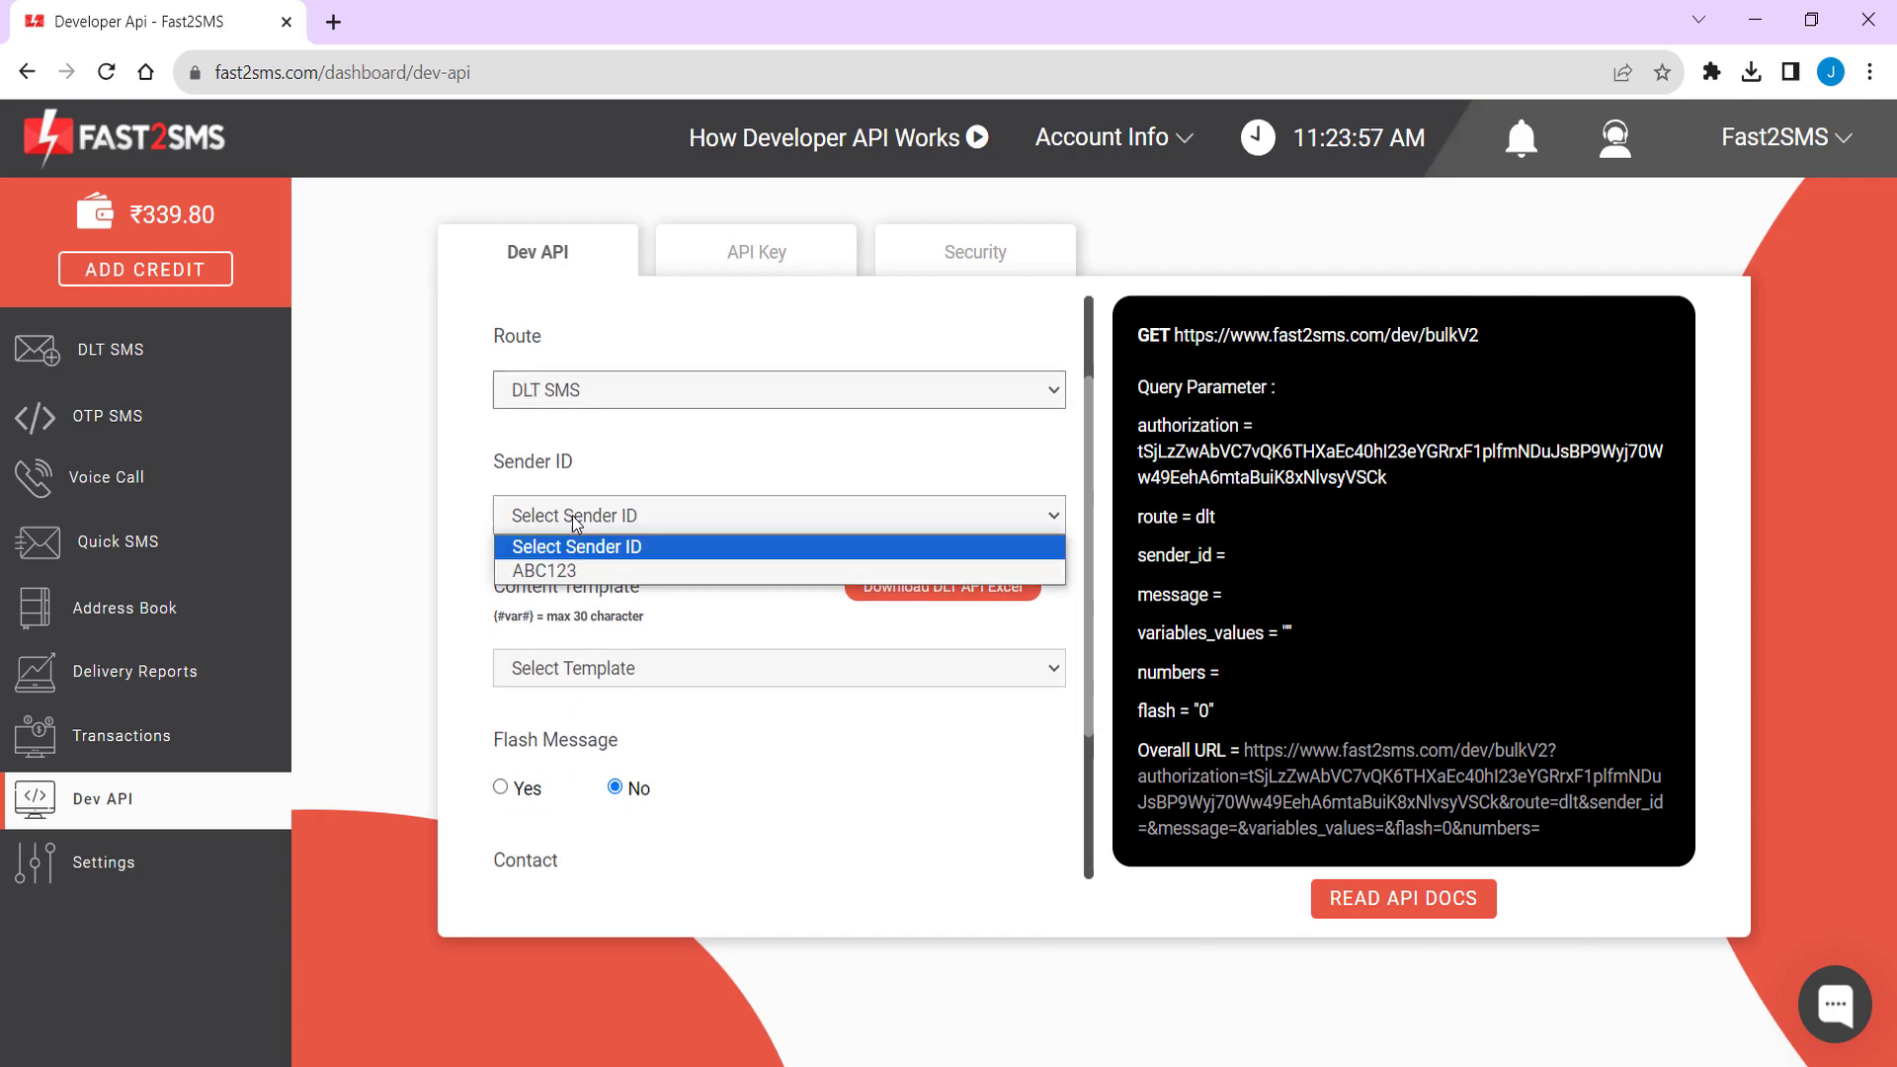
click(560, 572)
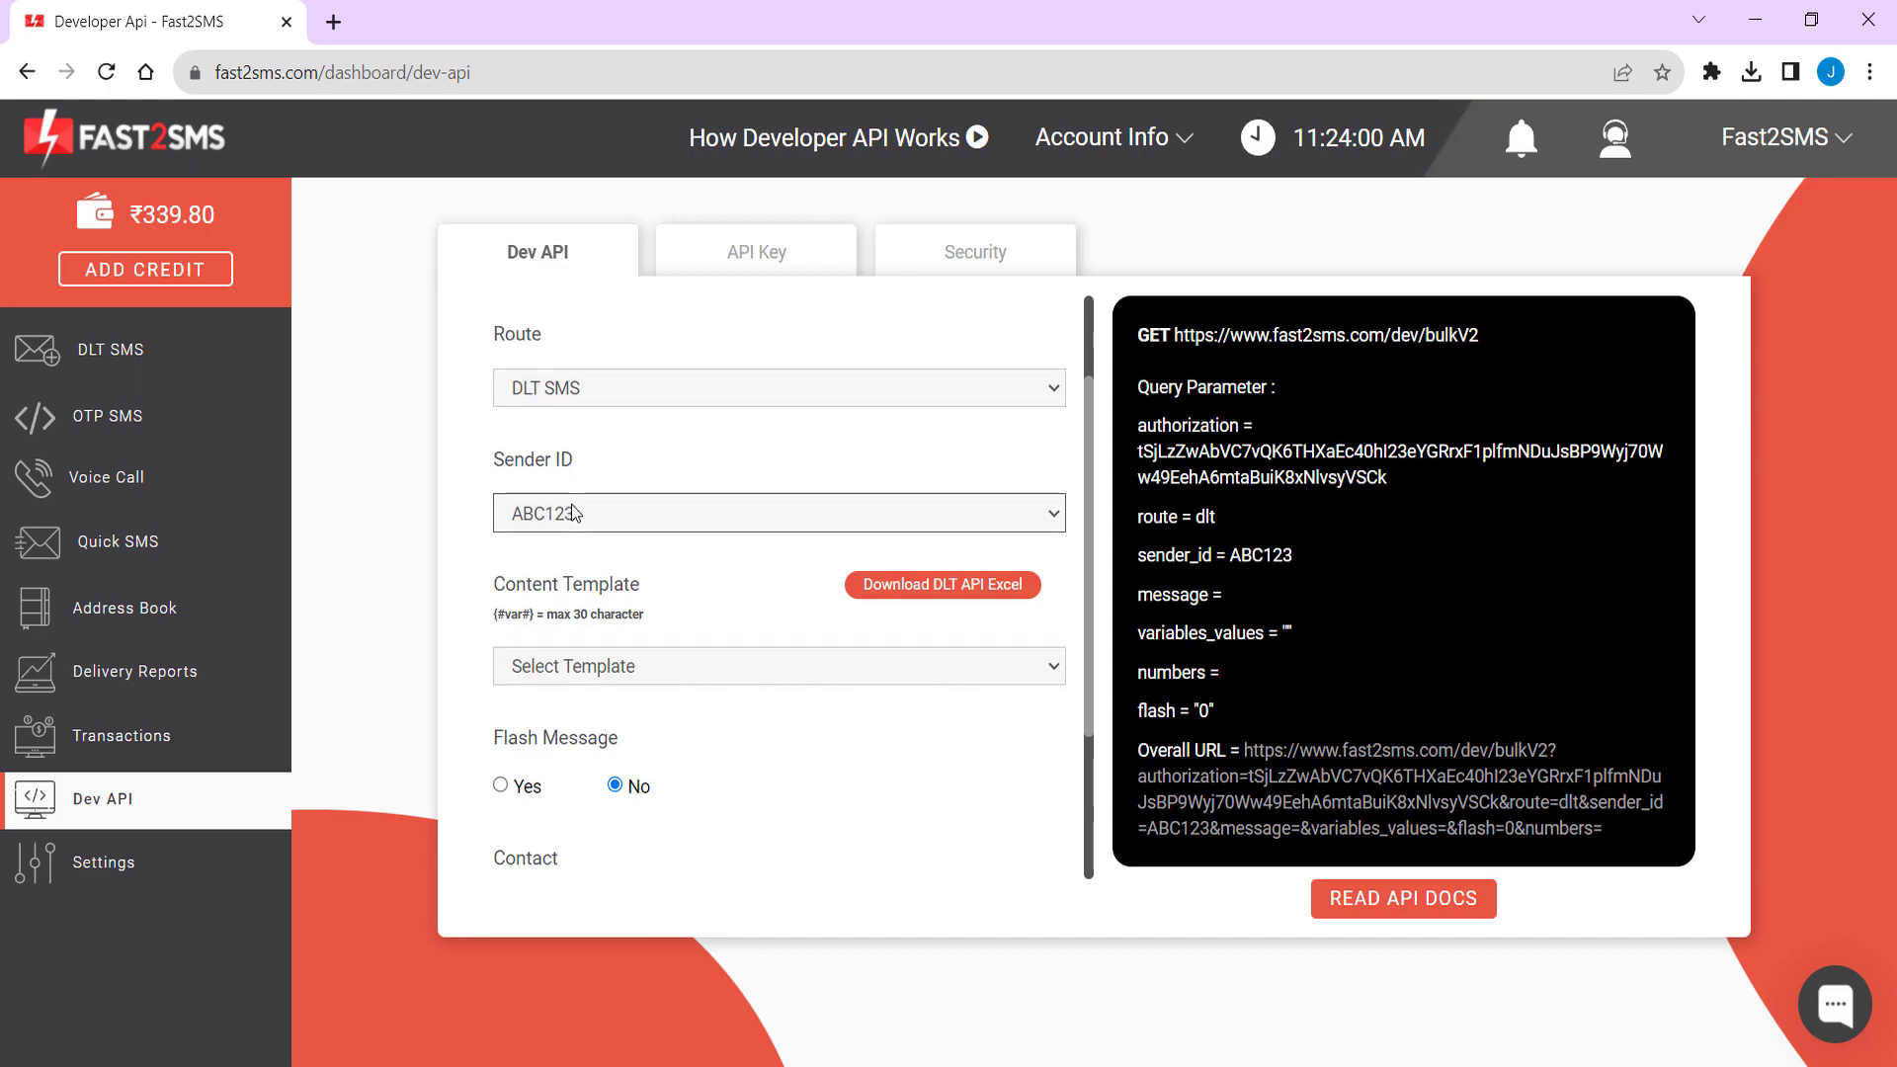
- Choose the login details content template for the API request and highlight the variable's 30-character limit
scroll(571, 504, down, 1)
click(613, 541)
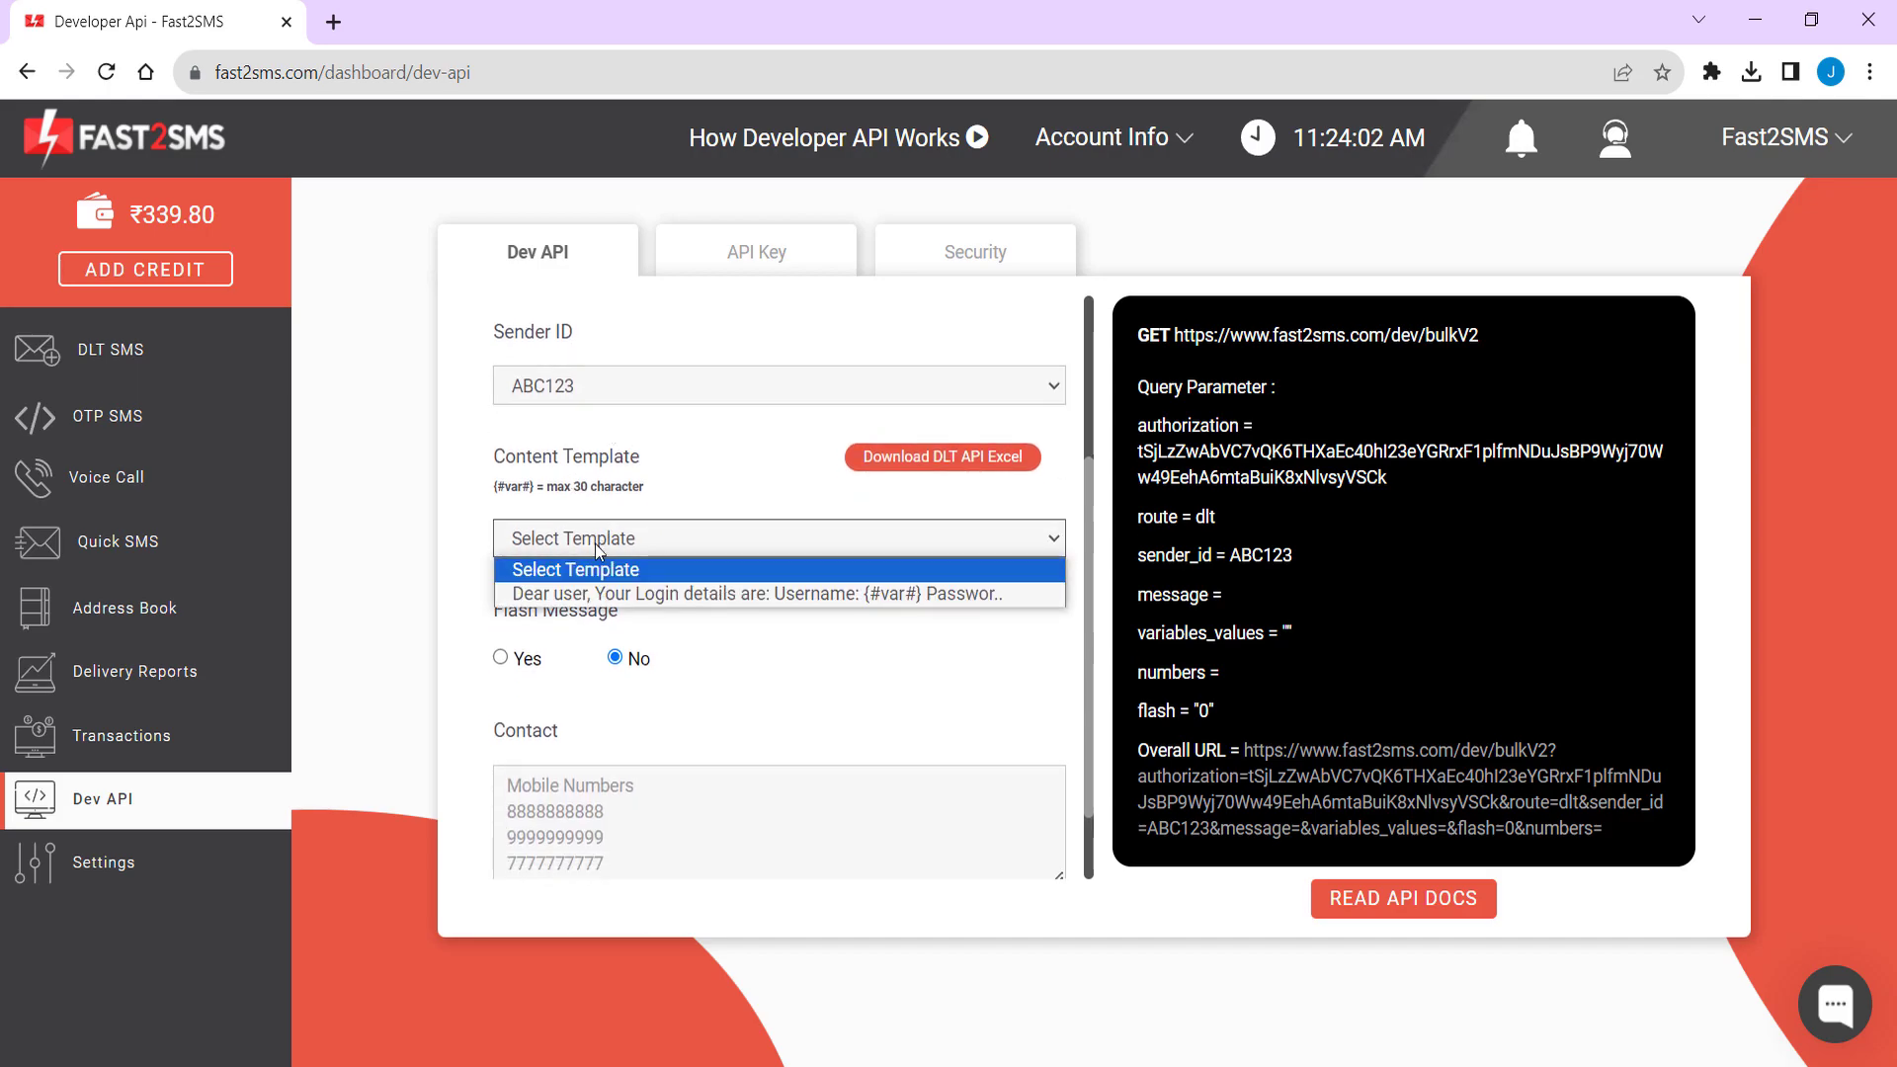
click(613, 594)
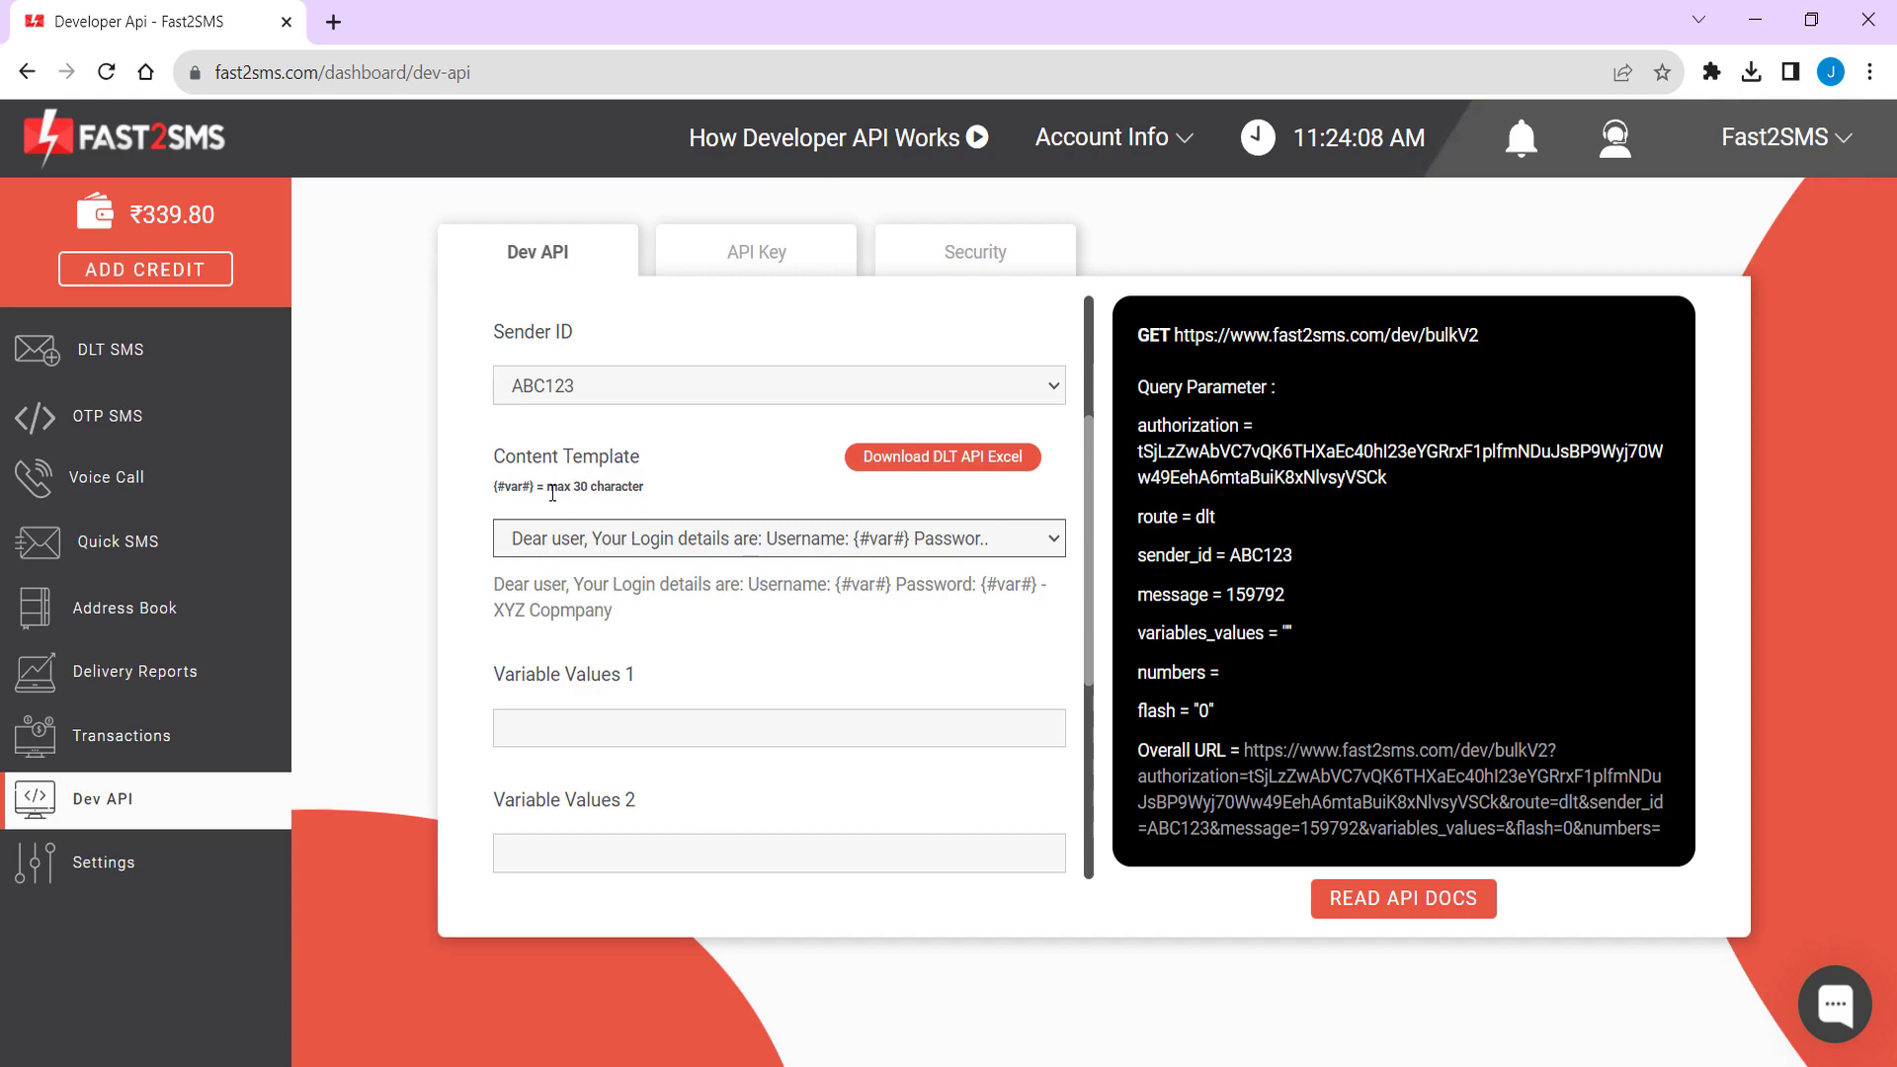
drag(546, 488, 672, 503)
- Enter a sample e-mail as variable value 1, a sample password as variable value 2, and a sample mobile number as the contact
scroll(674, 506, down, 1)
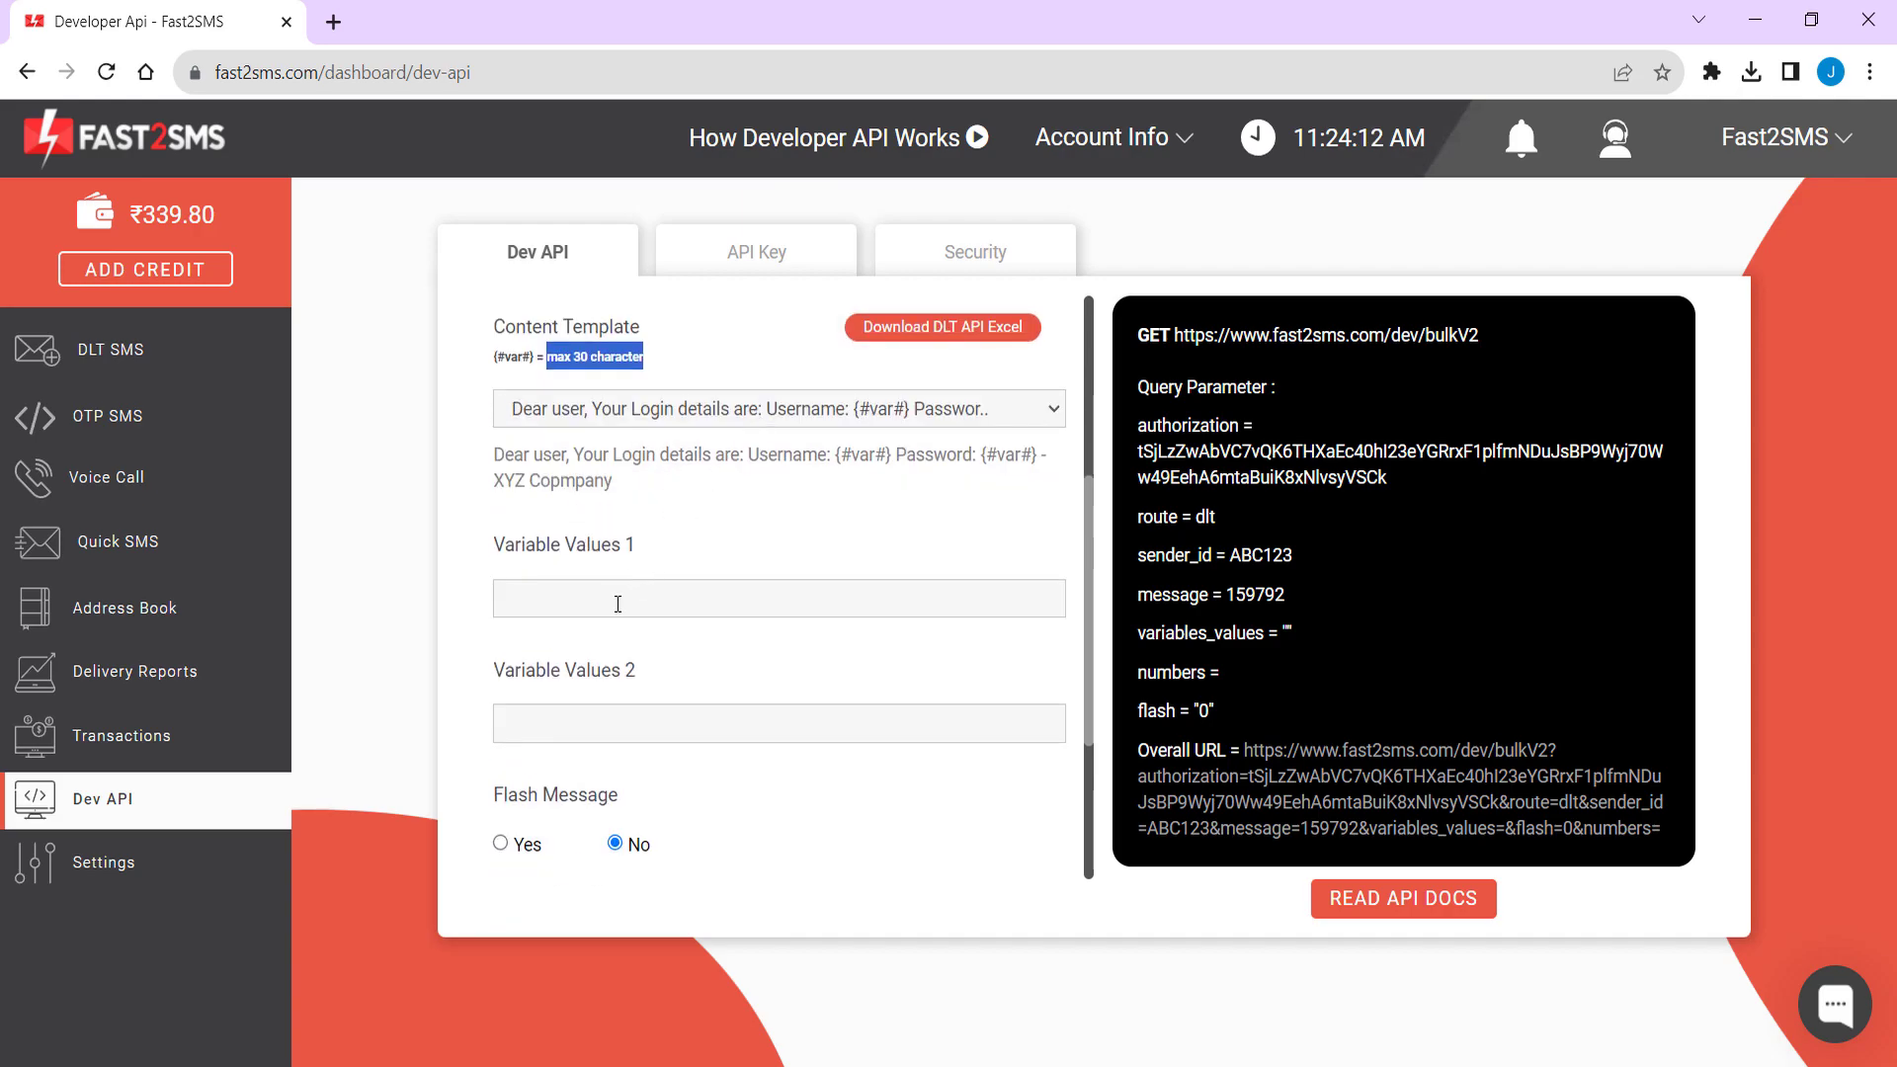
click(617, 604)
click(590, 604)
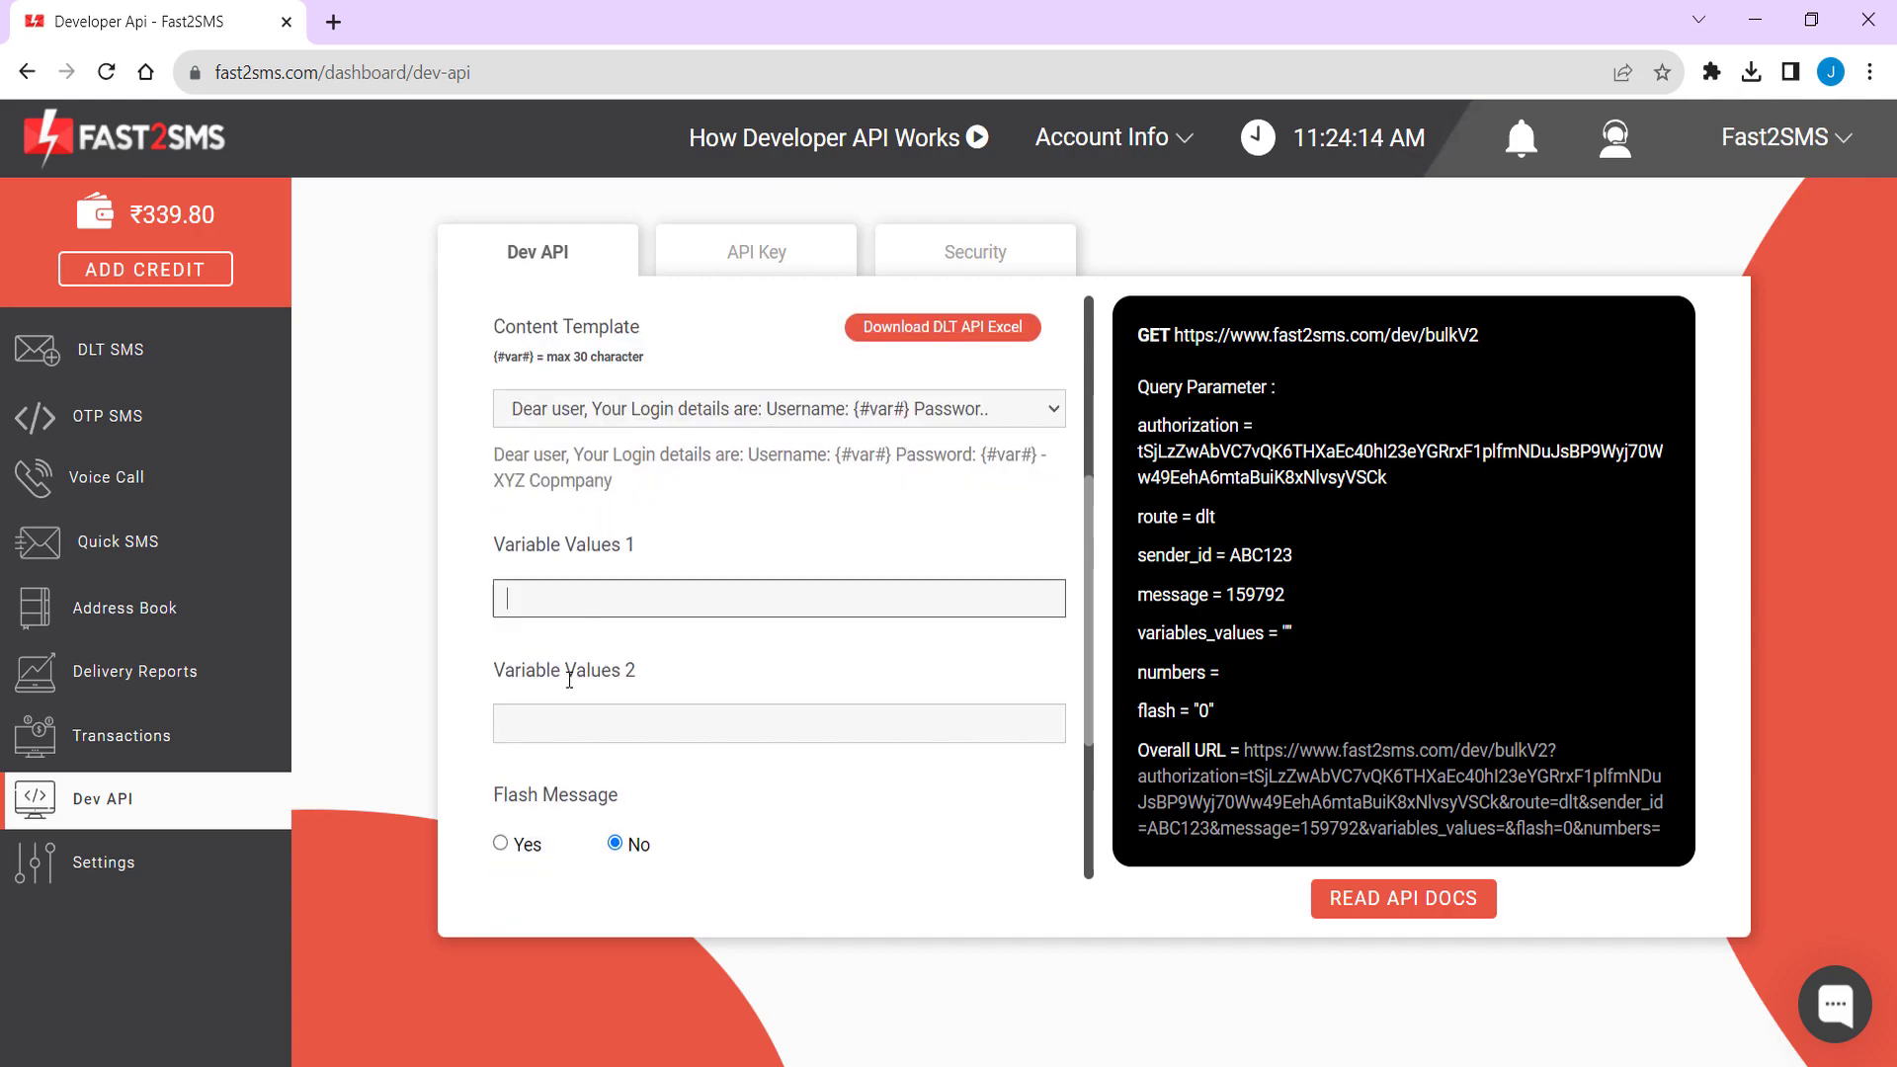
click(551, 722)
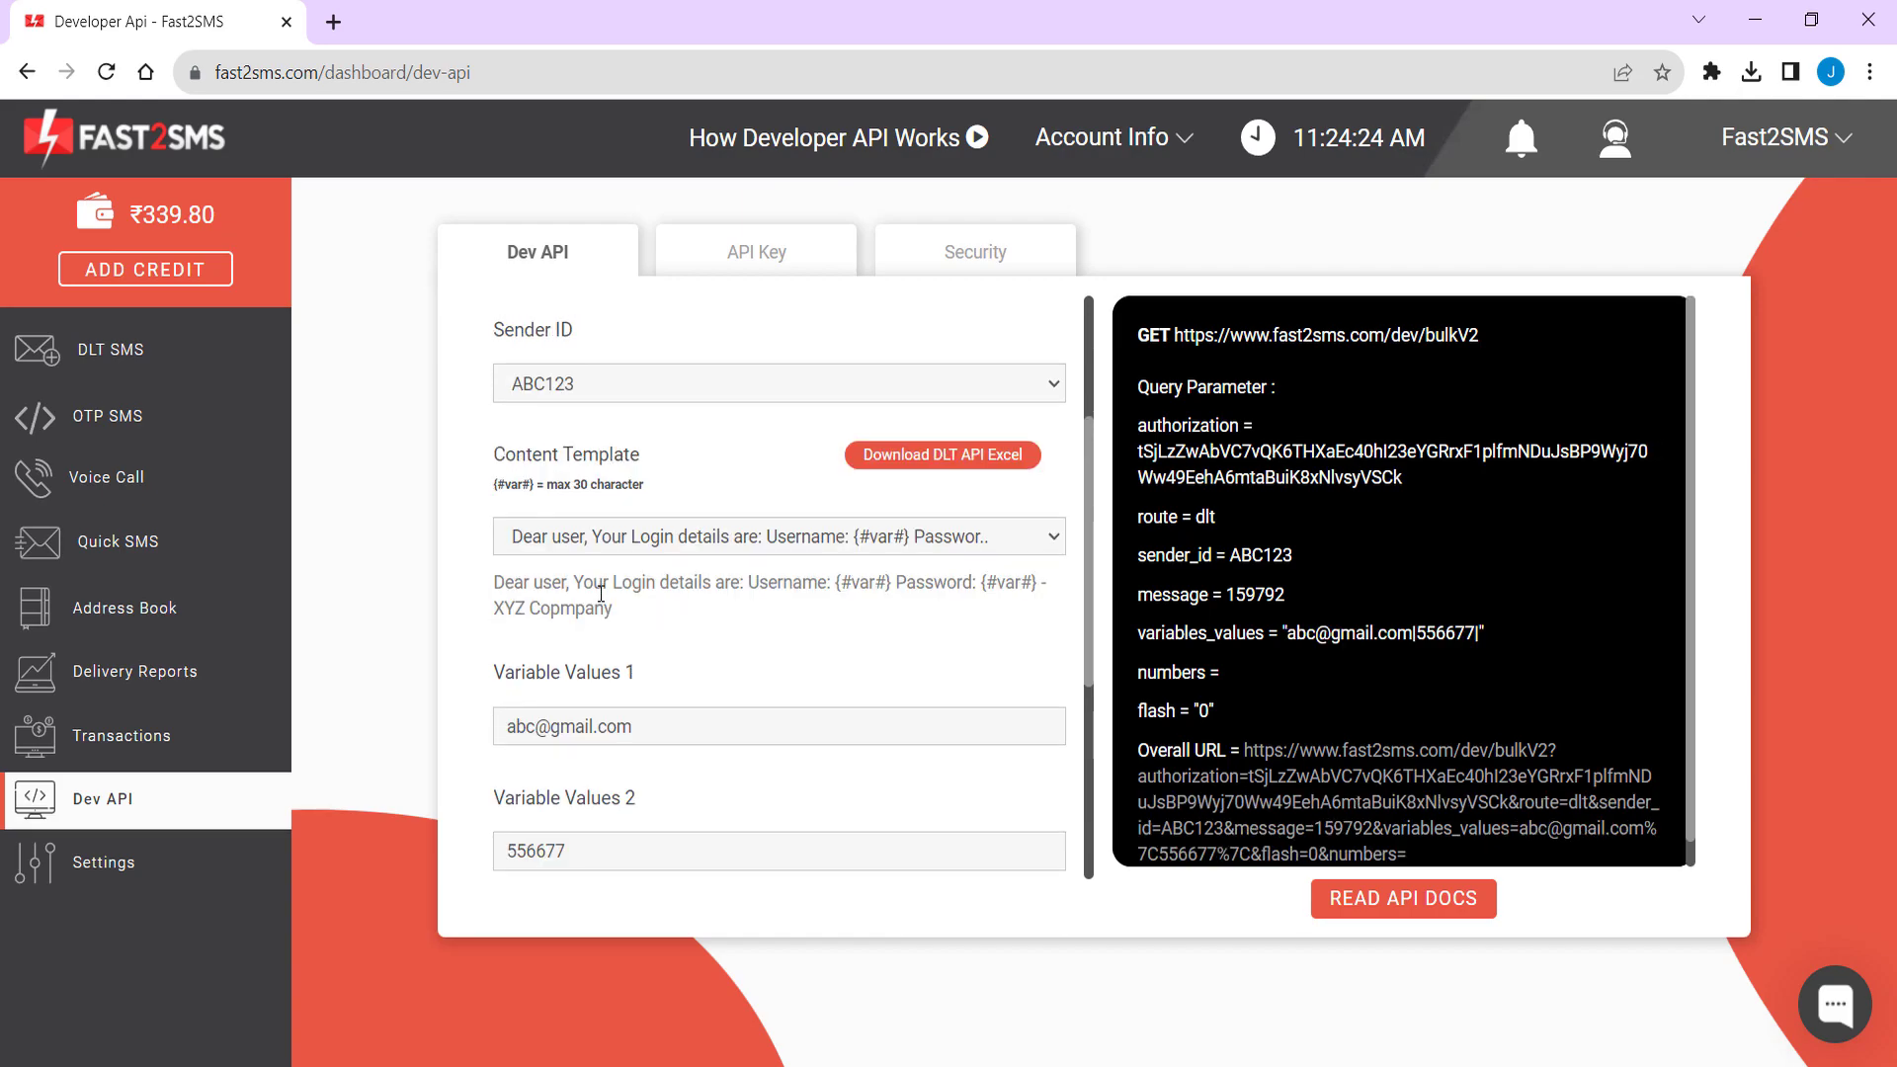
scroll(556, 726, down, 5)
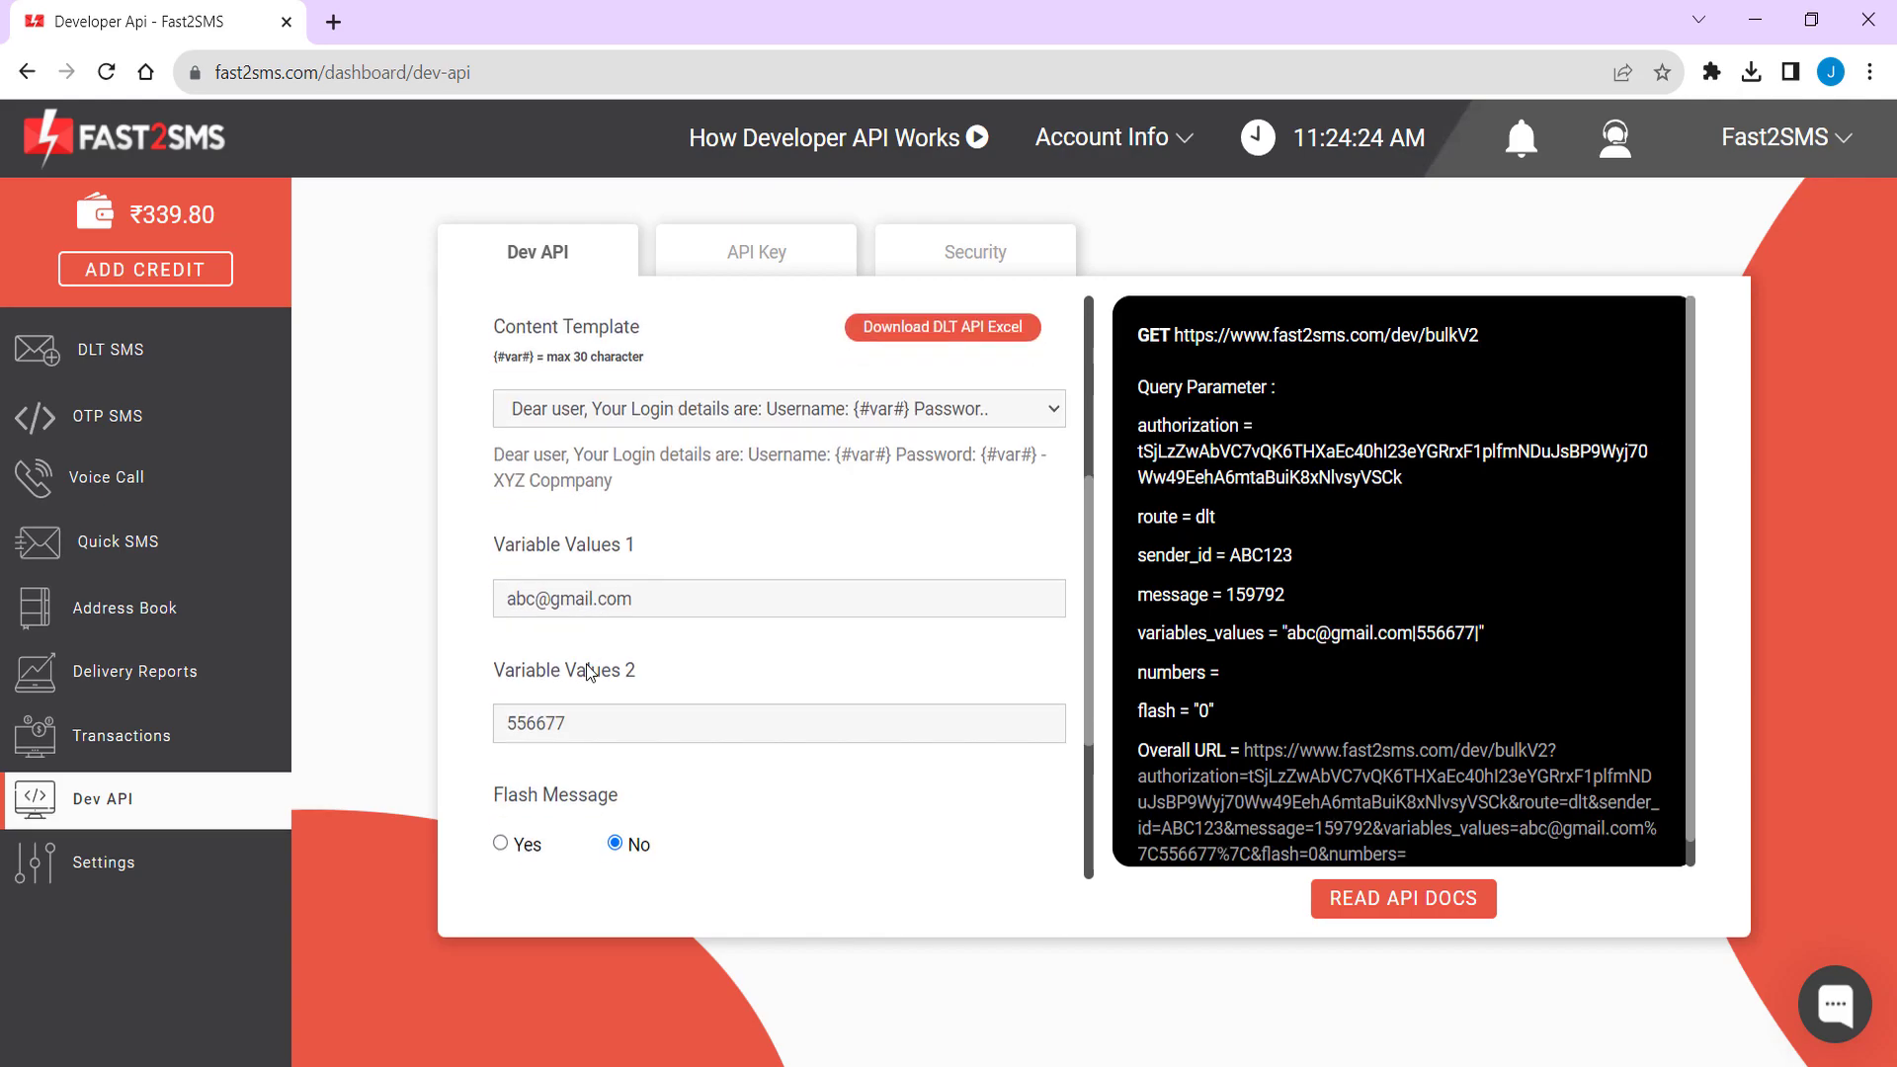
click(557, 726)
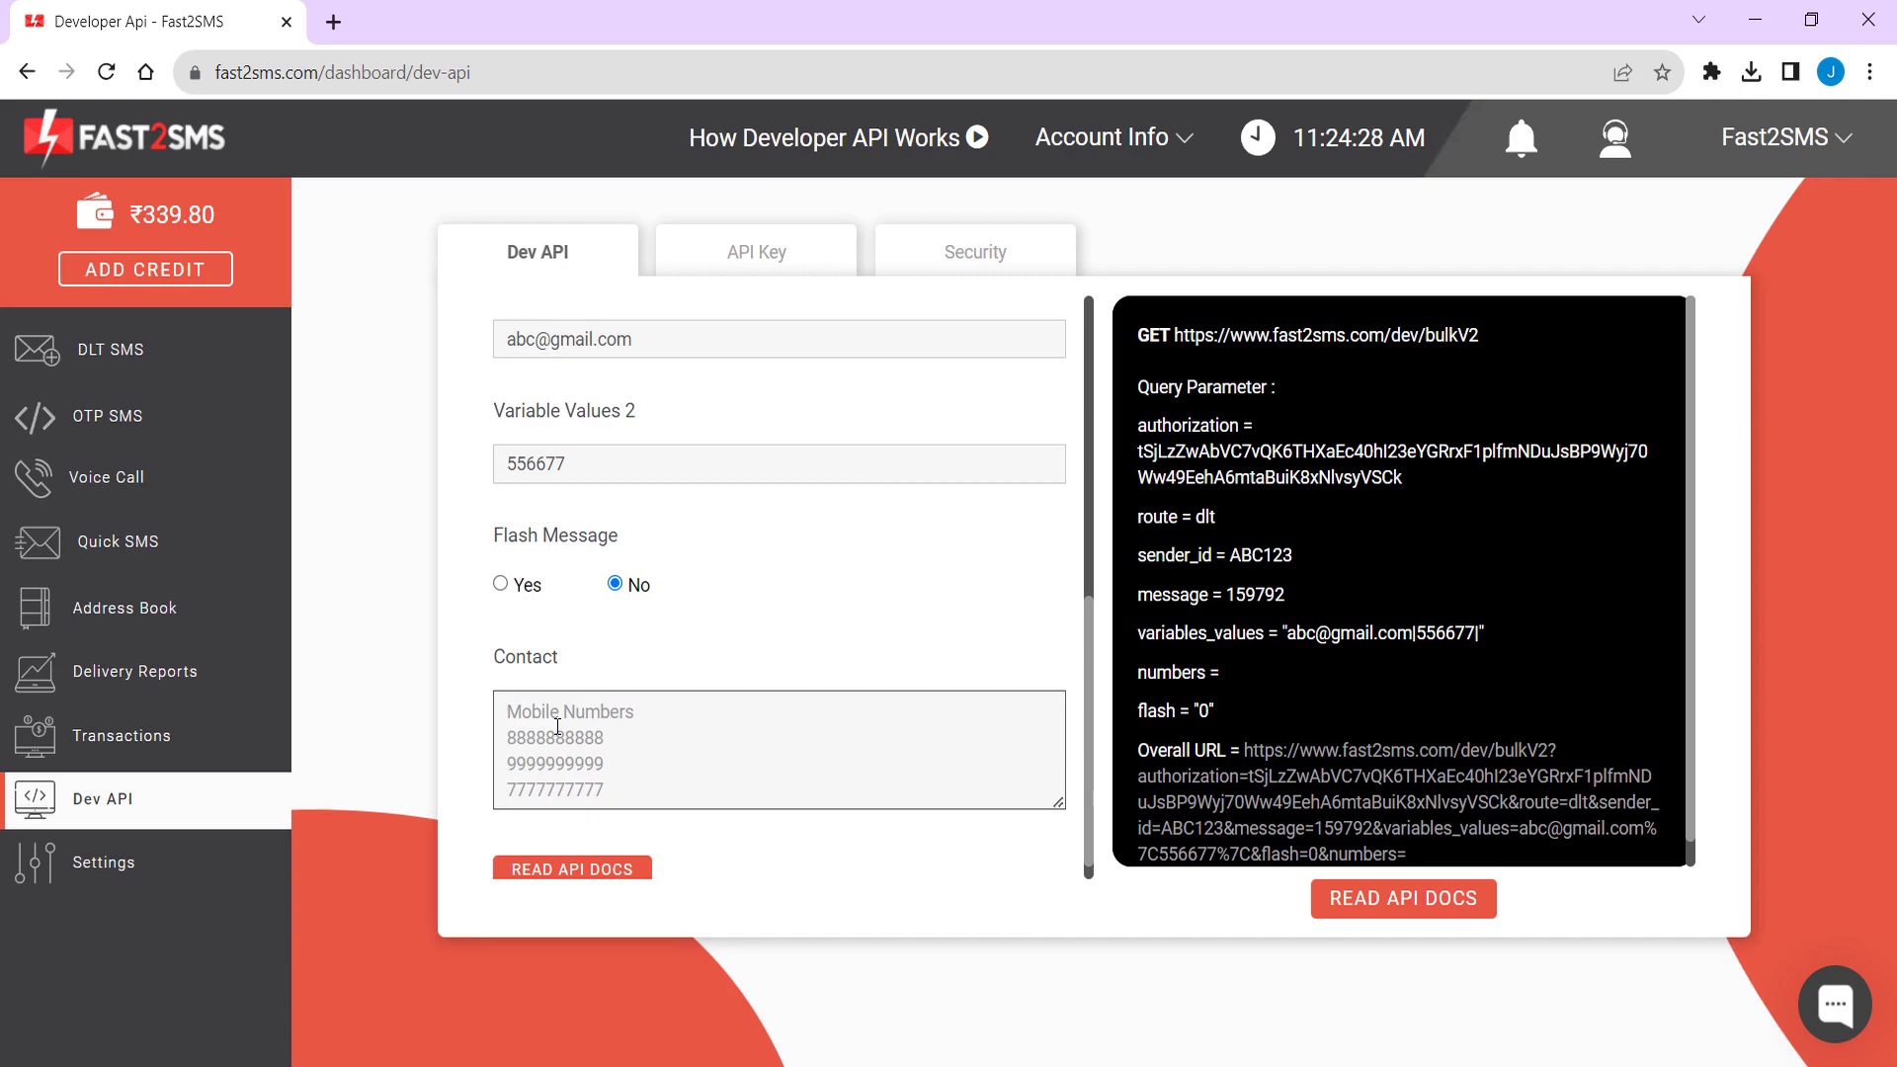
text(8888888888)
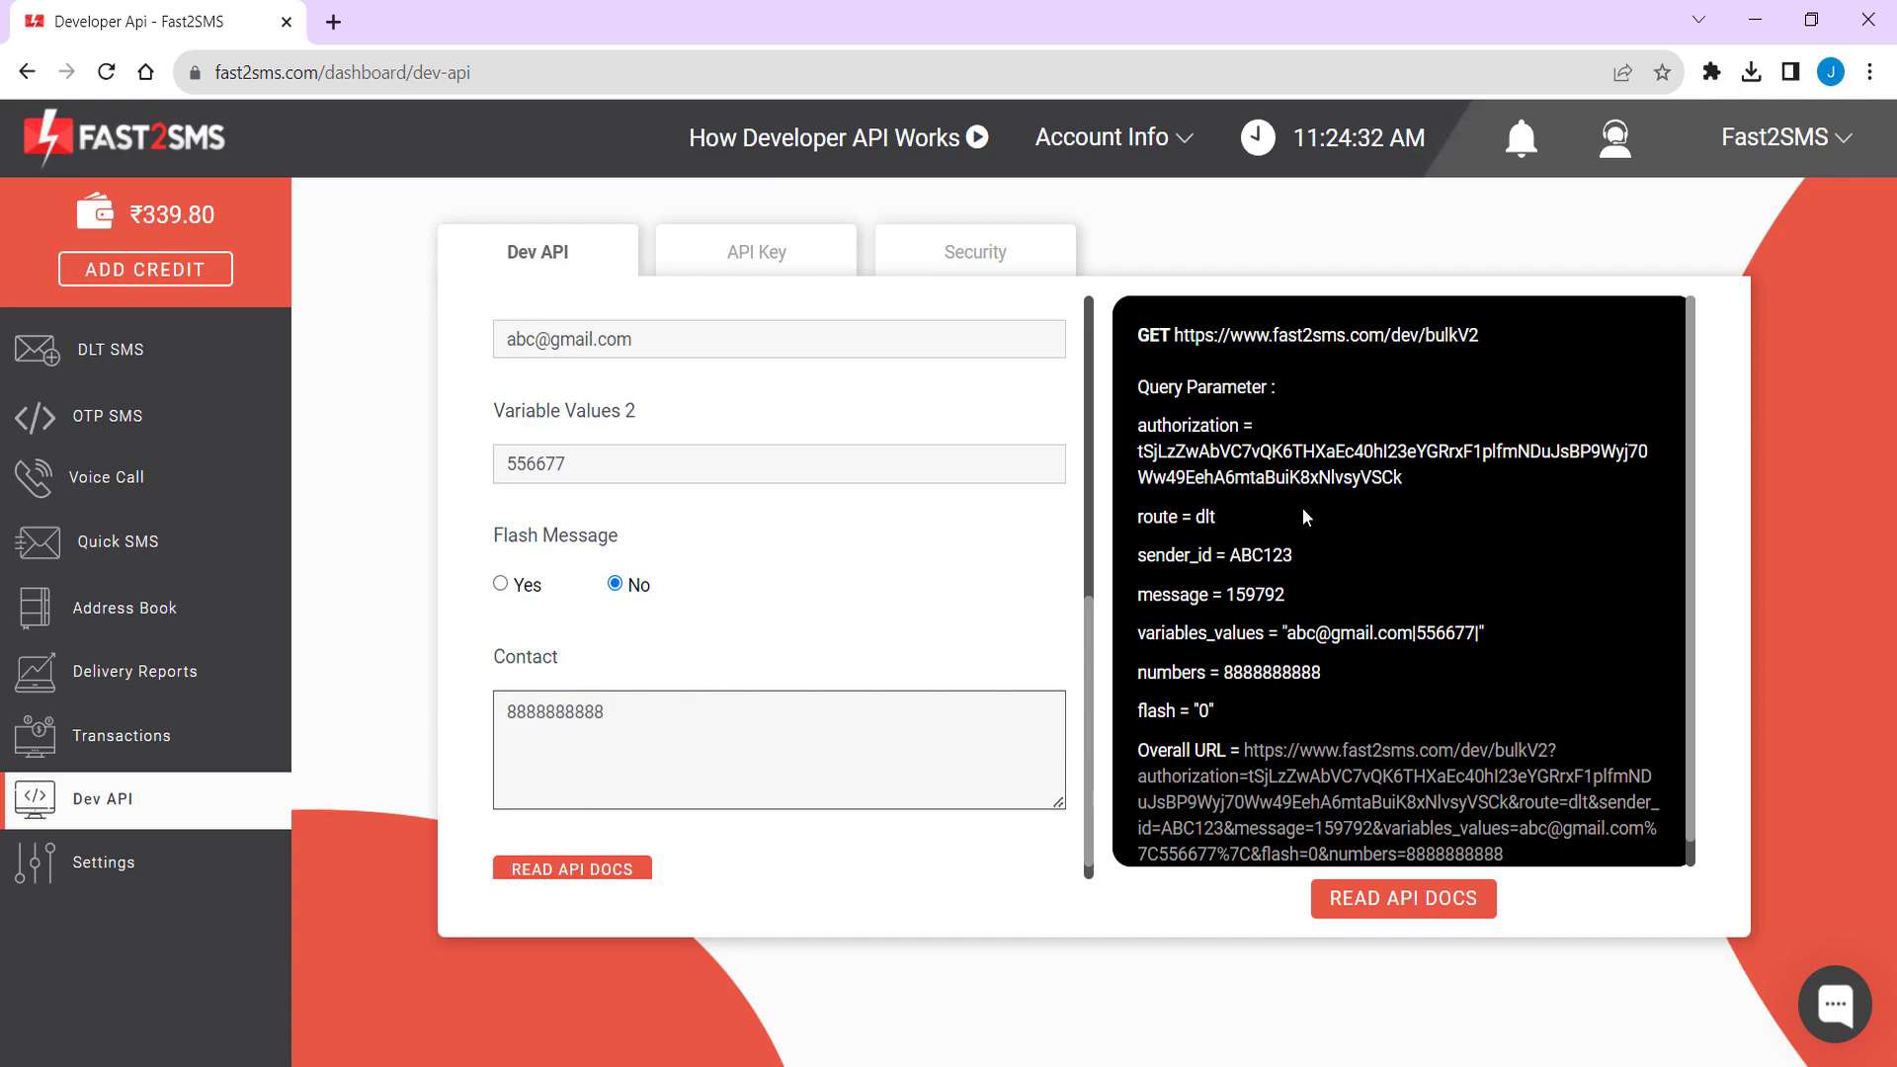
- Highlight the overall request URL and examine the query parameters, including the variable values
scroll(1302, 508, down, 1)
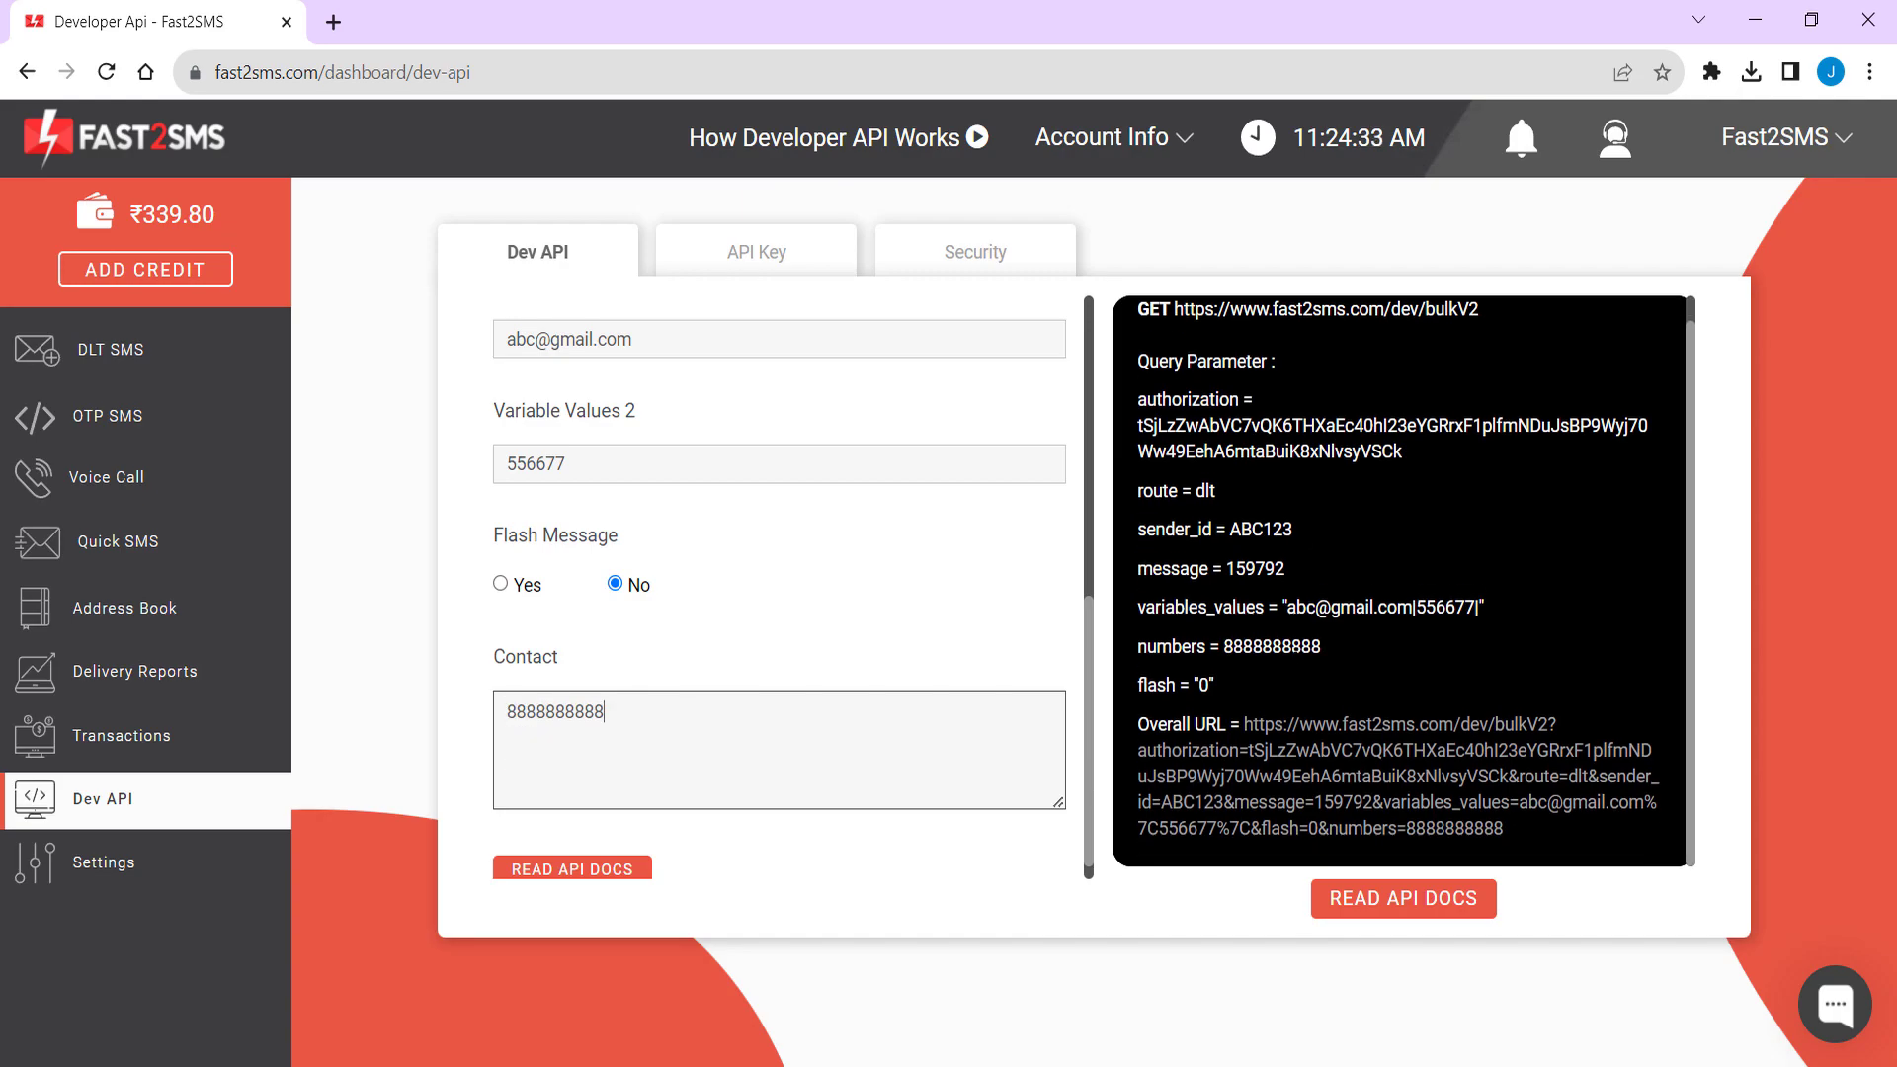
drag(1541, 828, 1244, 725)
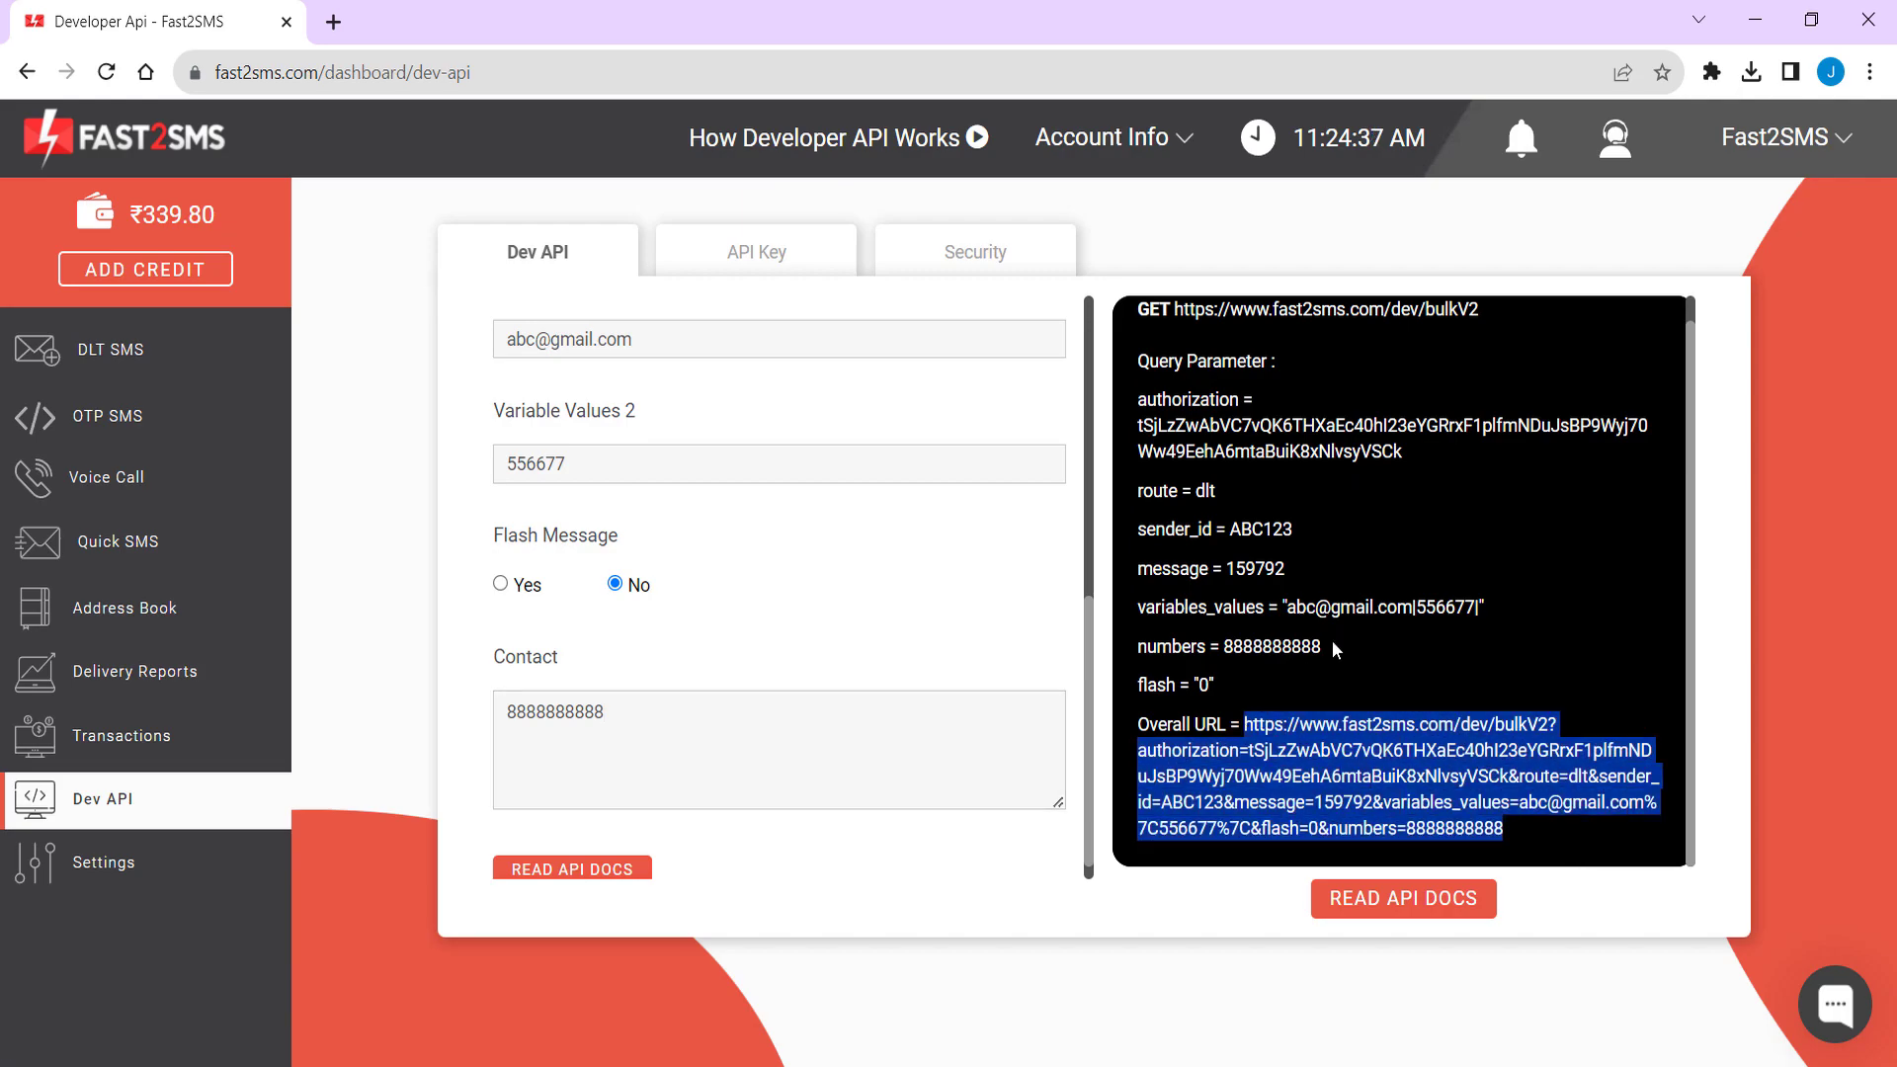
click(1543, 696)
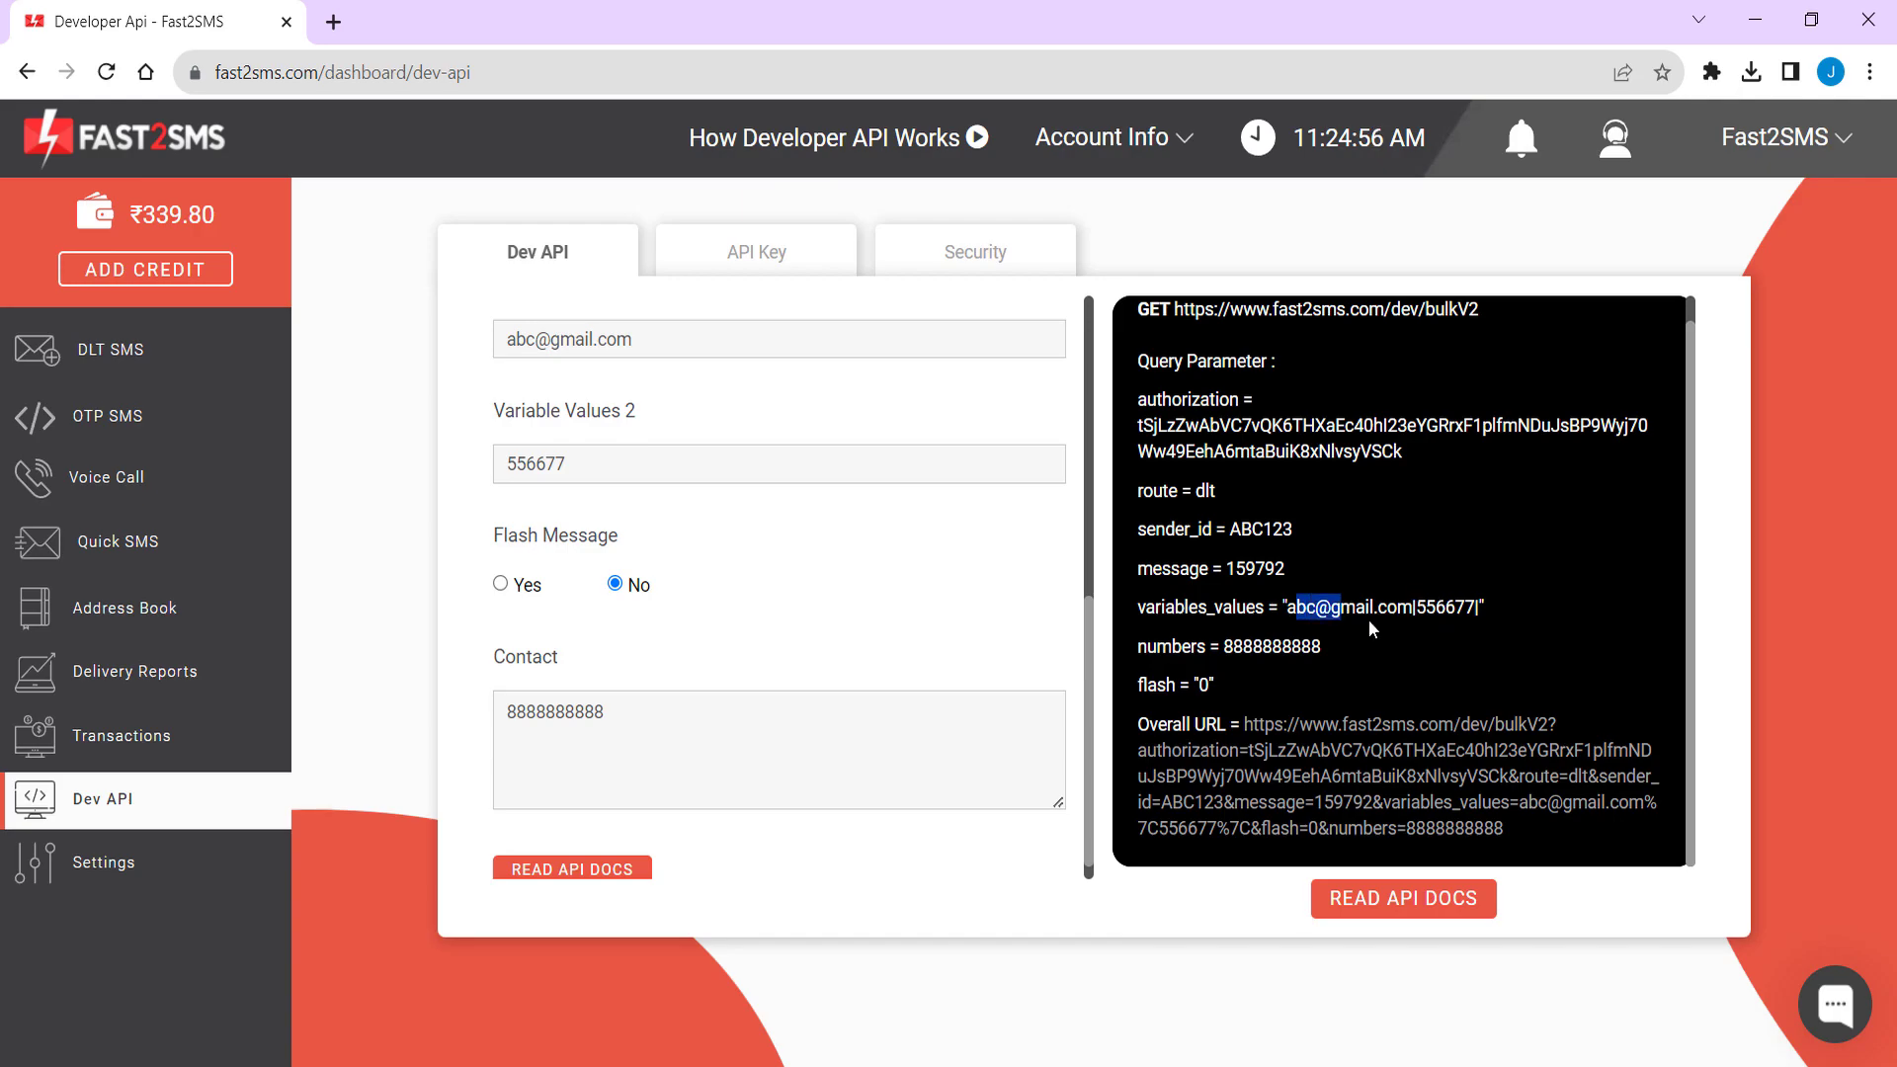
scroll(1527, 828, up, 1)
scroll(755, 566, up, 5)
scroll(754, 566, down, 5)
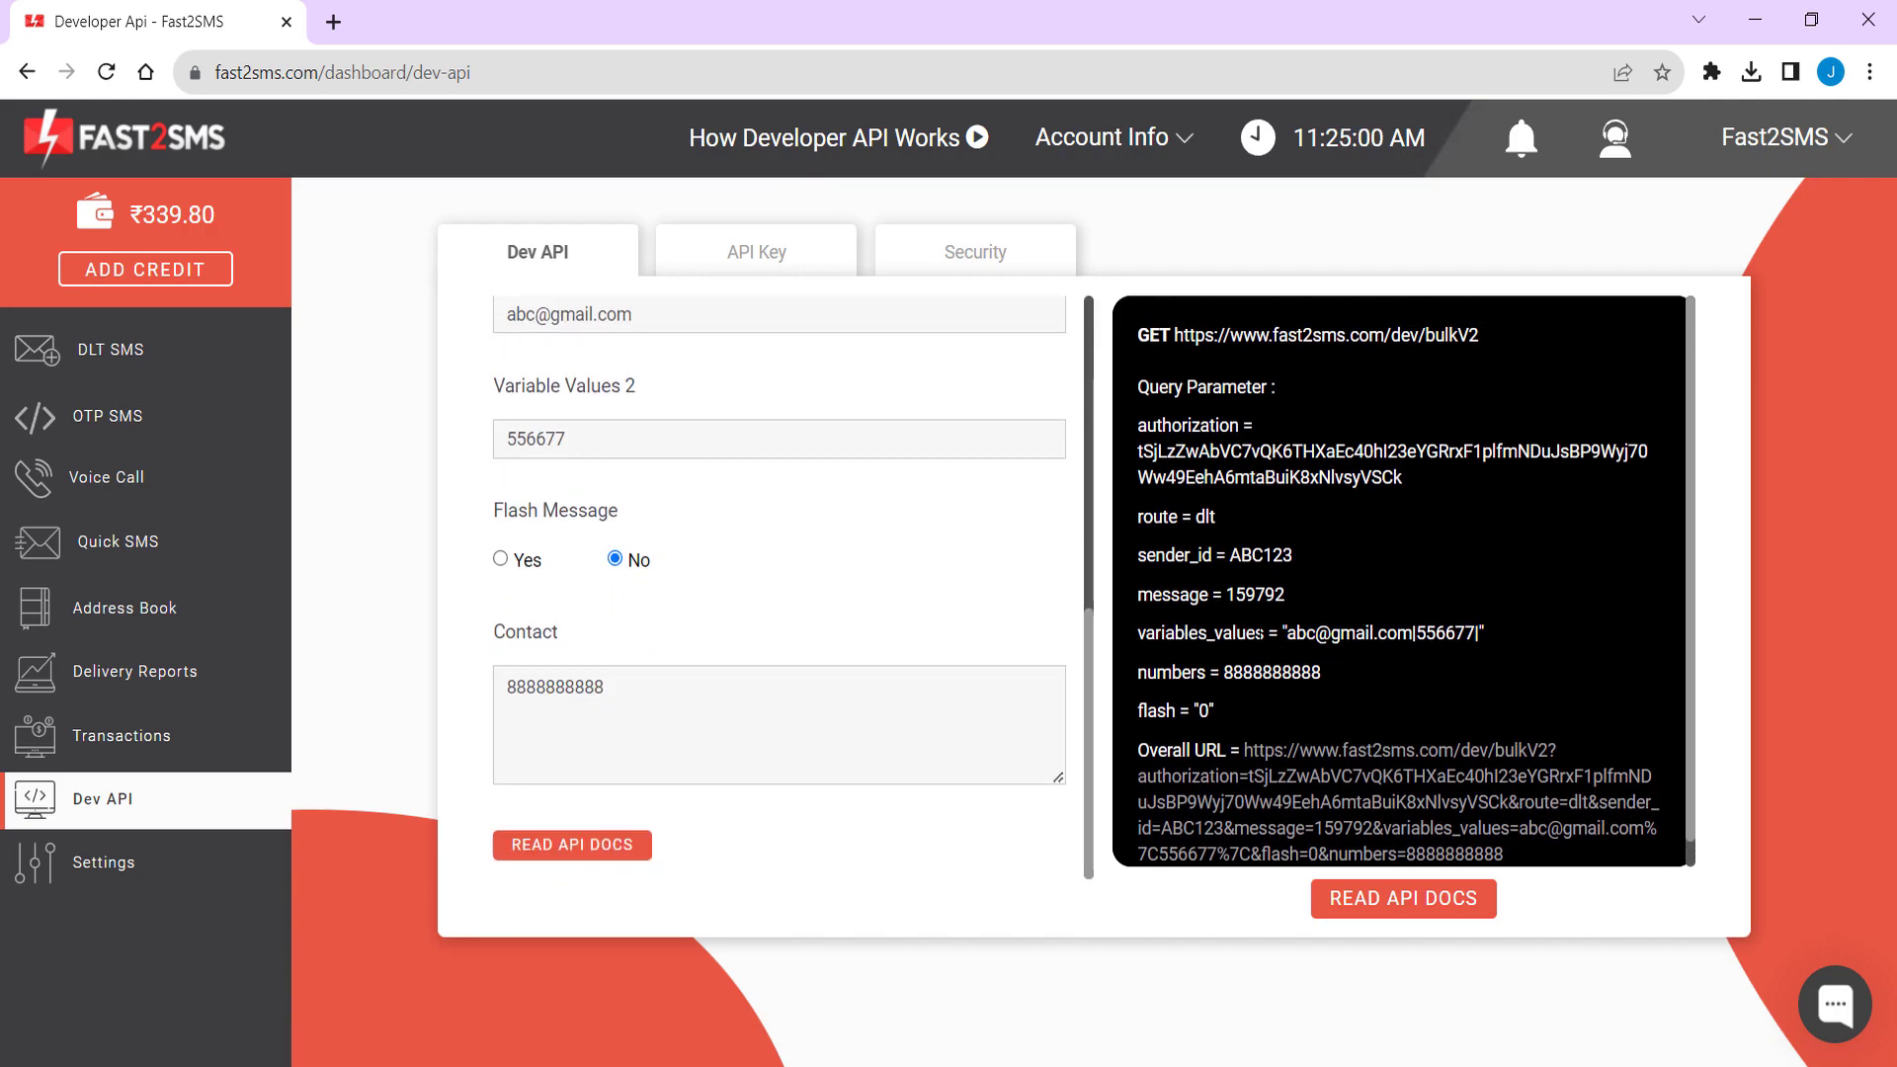
- Download the DLT API Excel file for the content templates and open it in Excel
scroll(785, 603, up, 5)
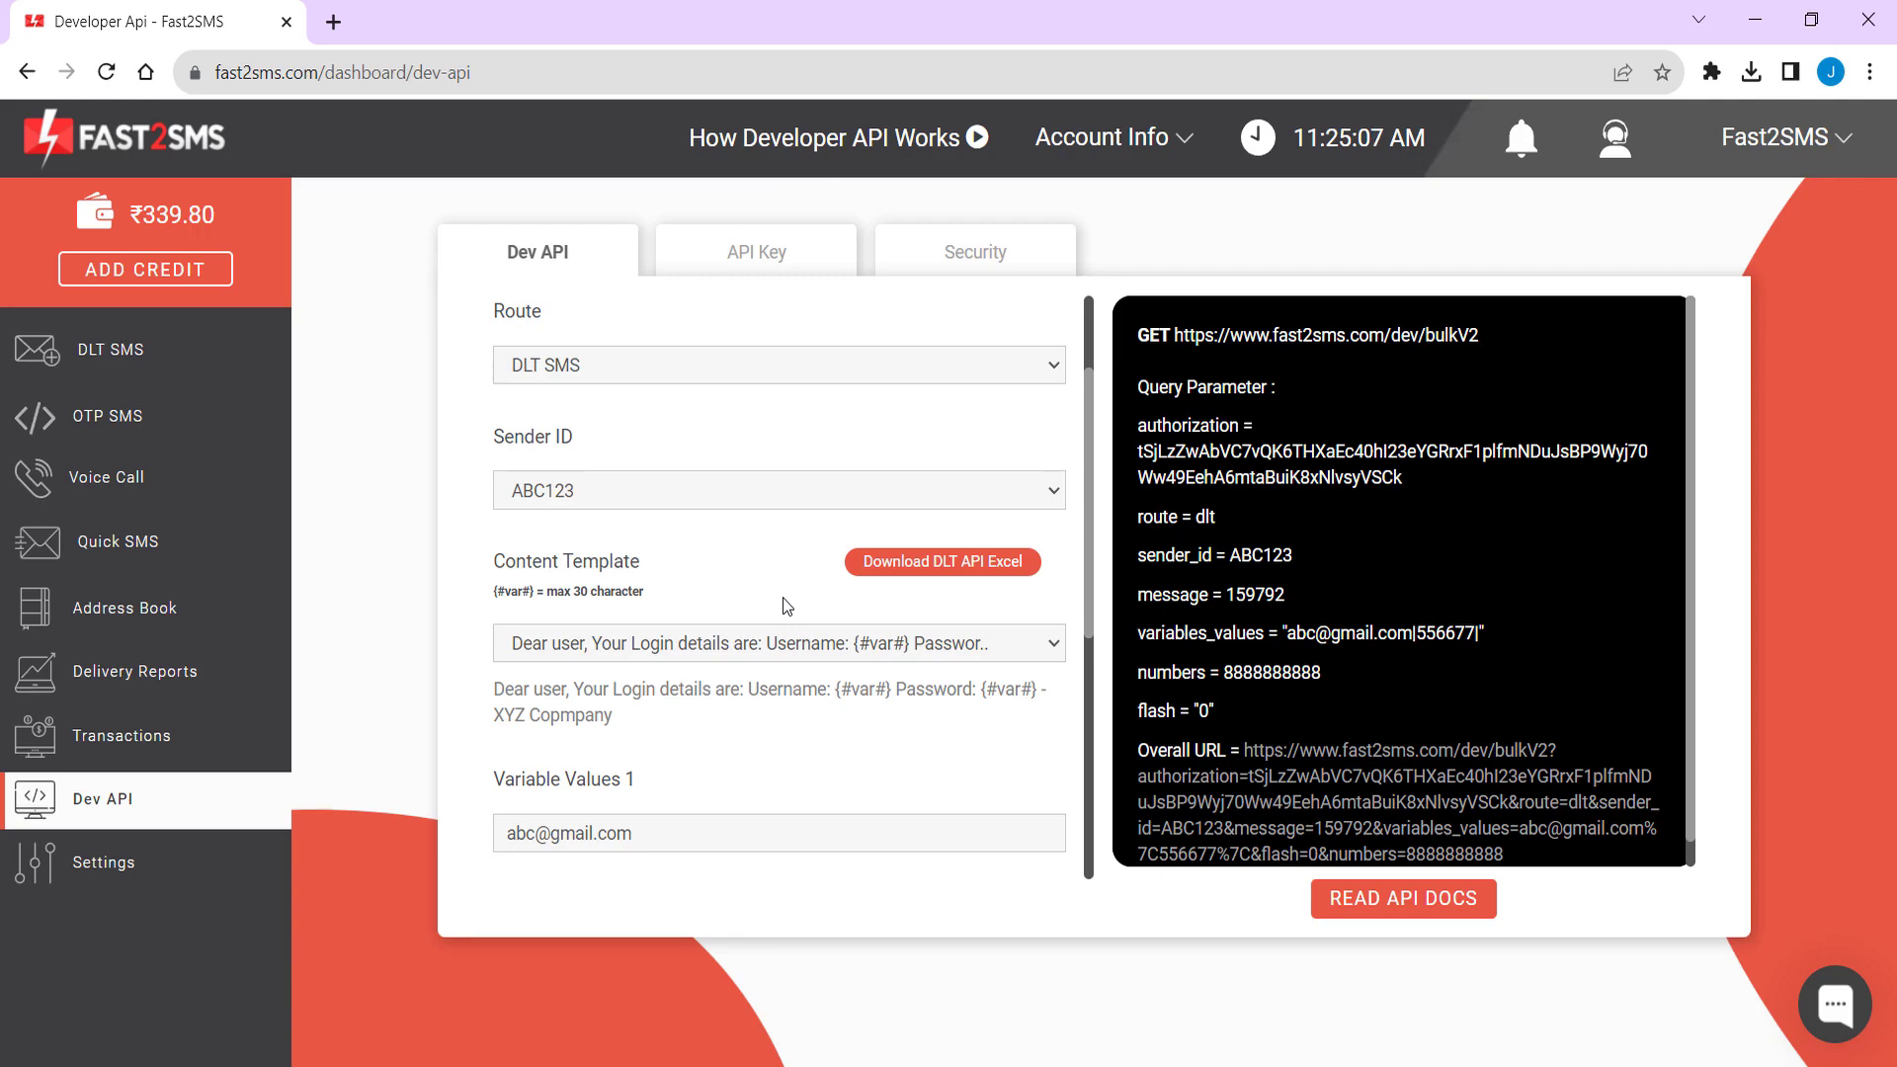
scroll(751, 648, down, 4)
scroll(751, 648, up, 5)
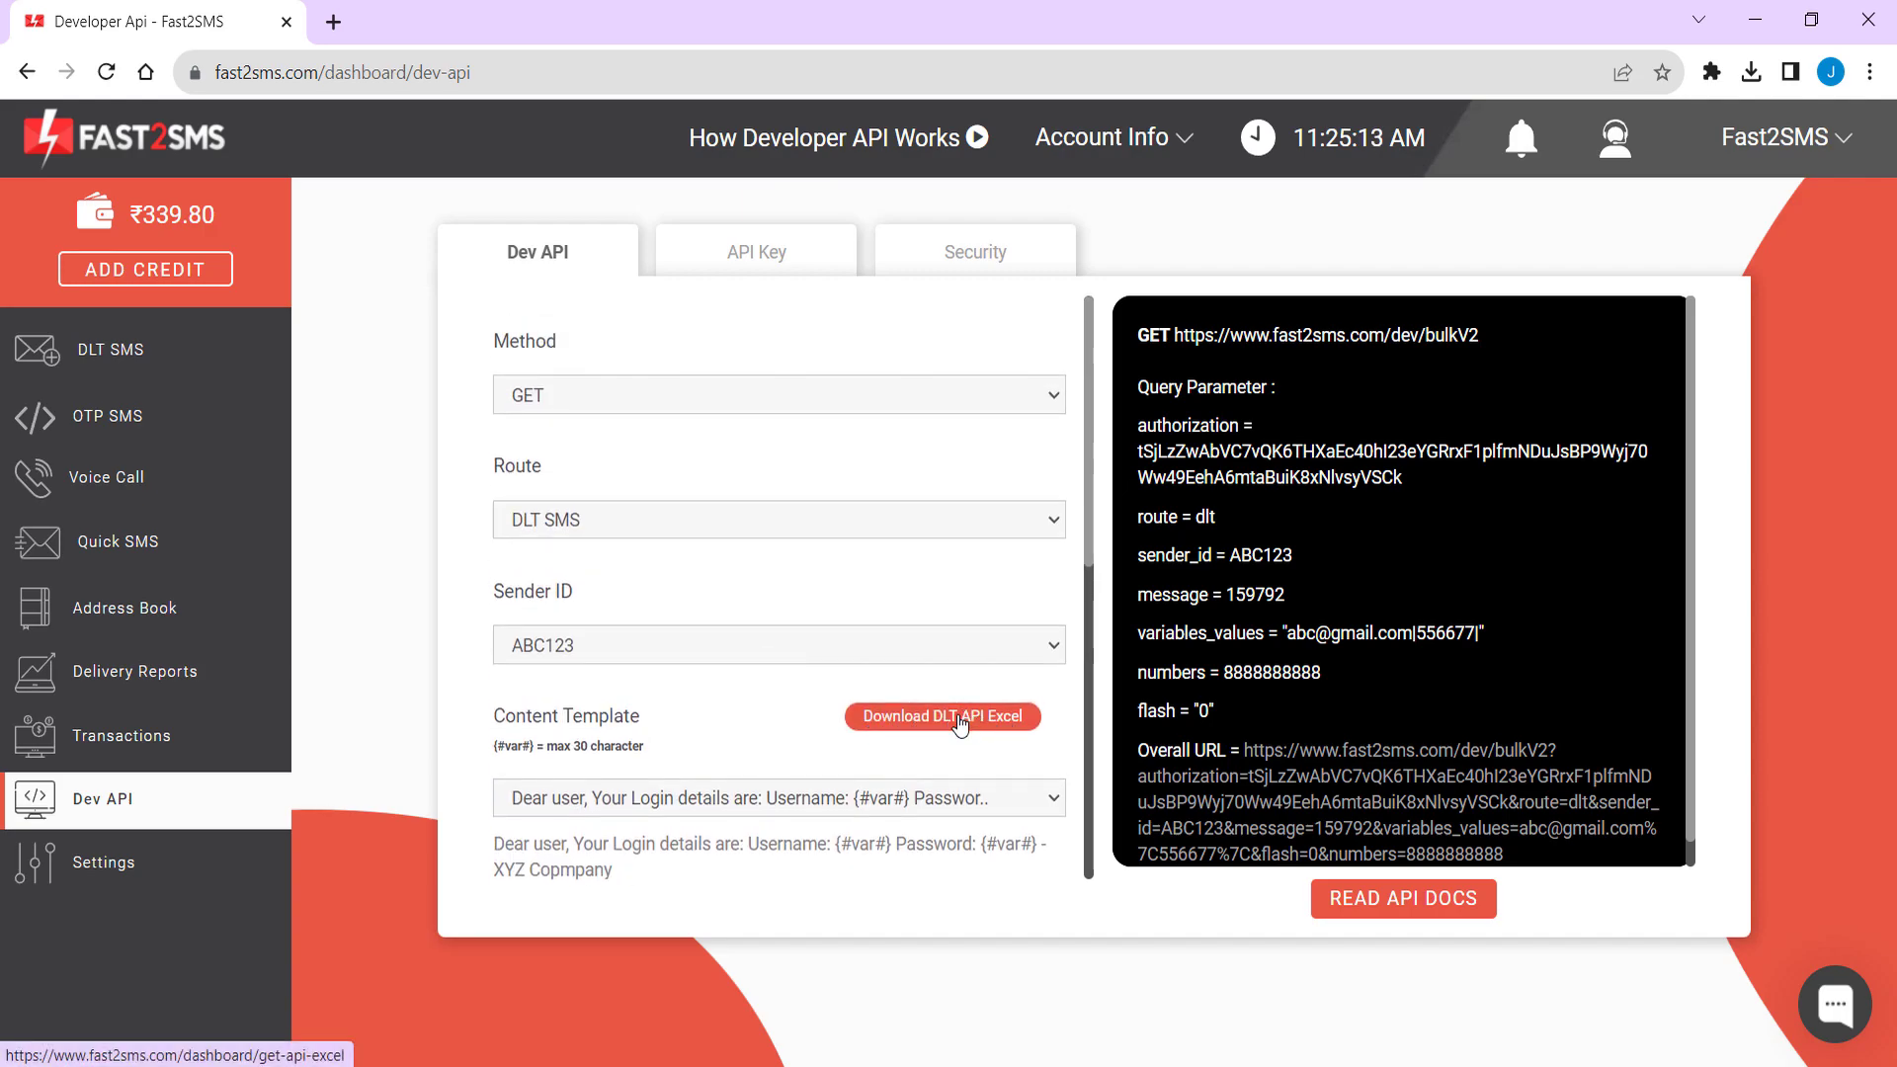
click(958, 724)
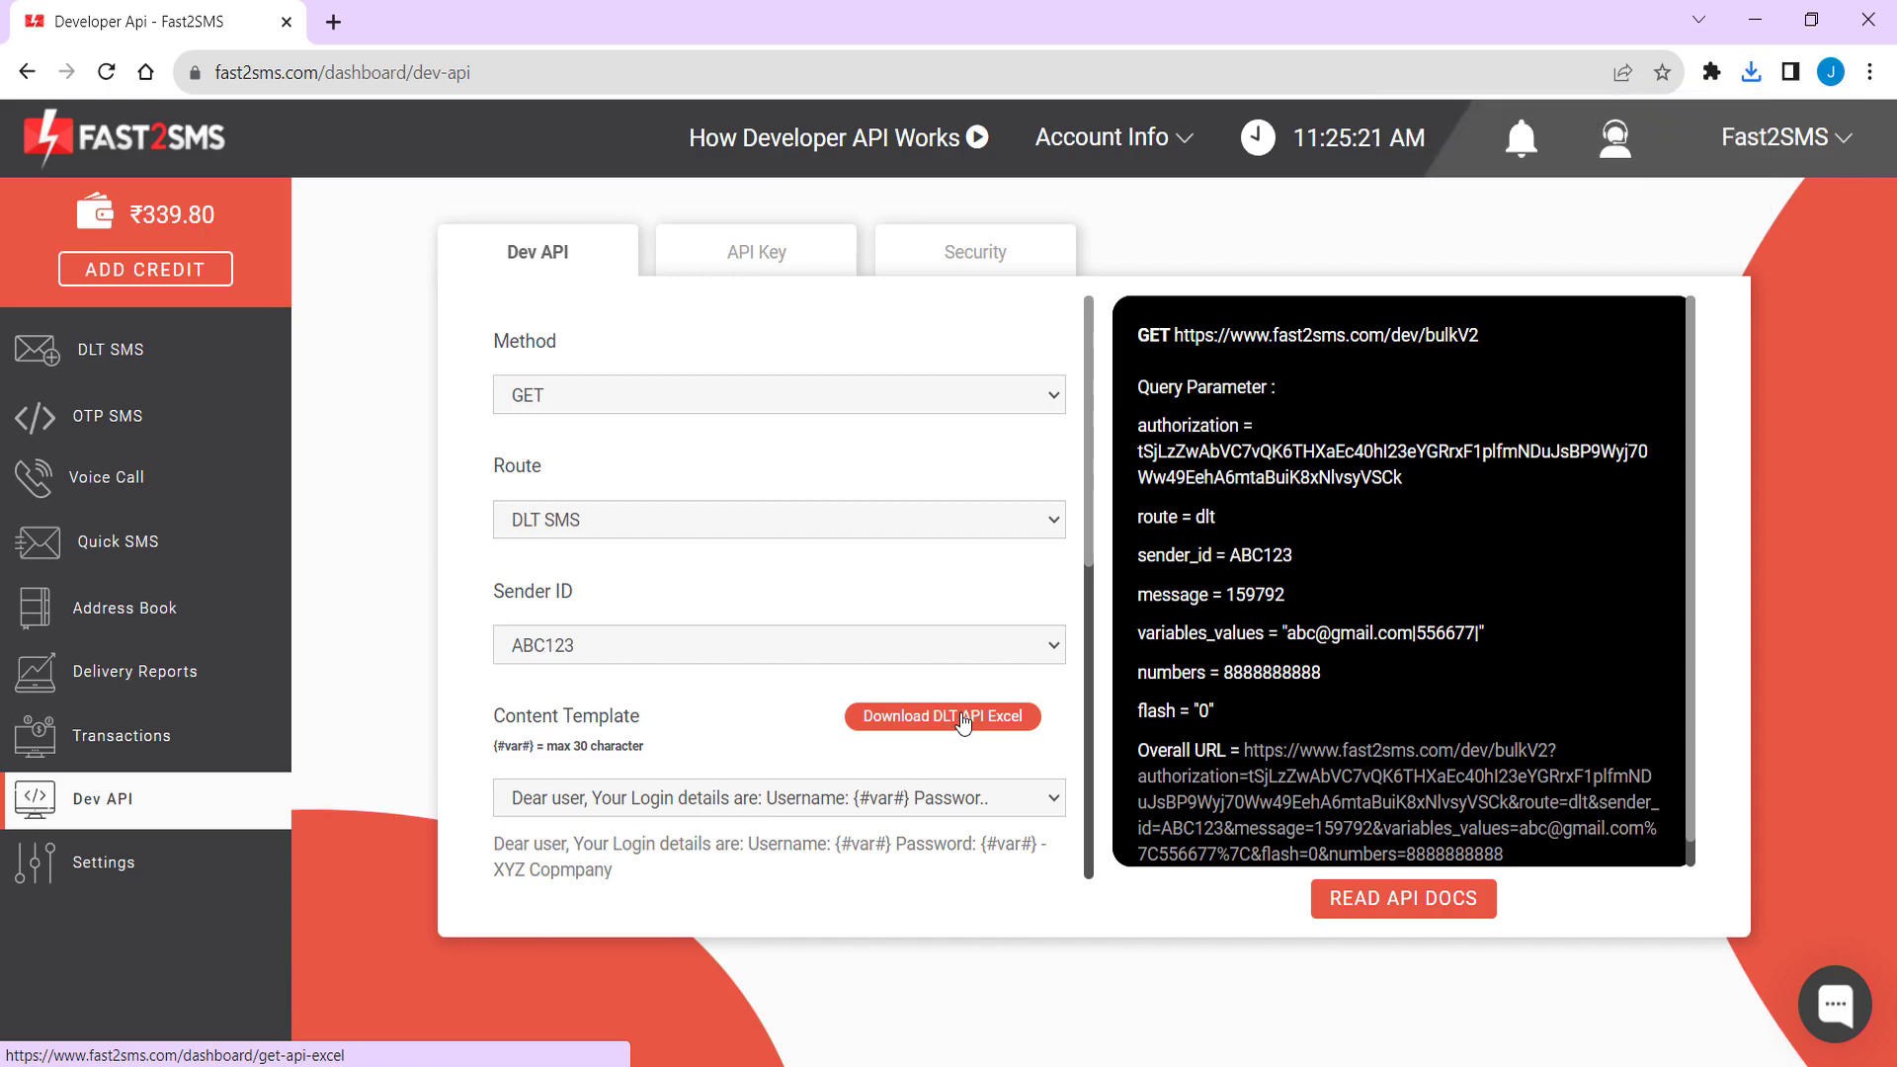
click(1747, 77)
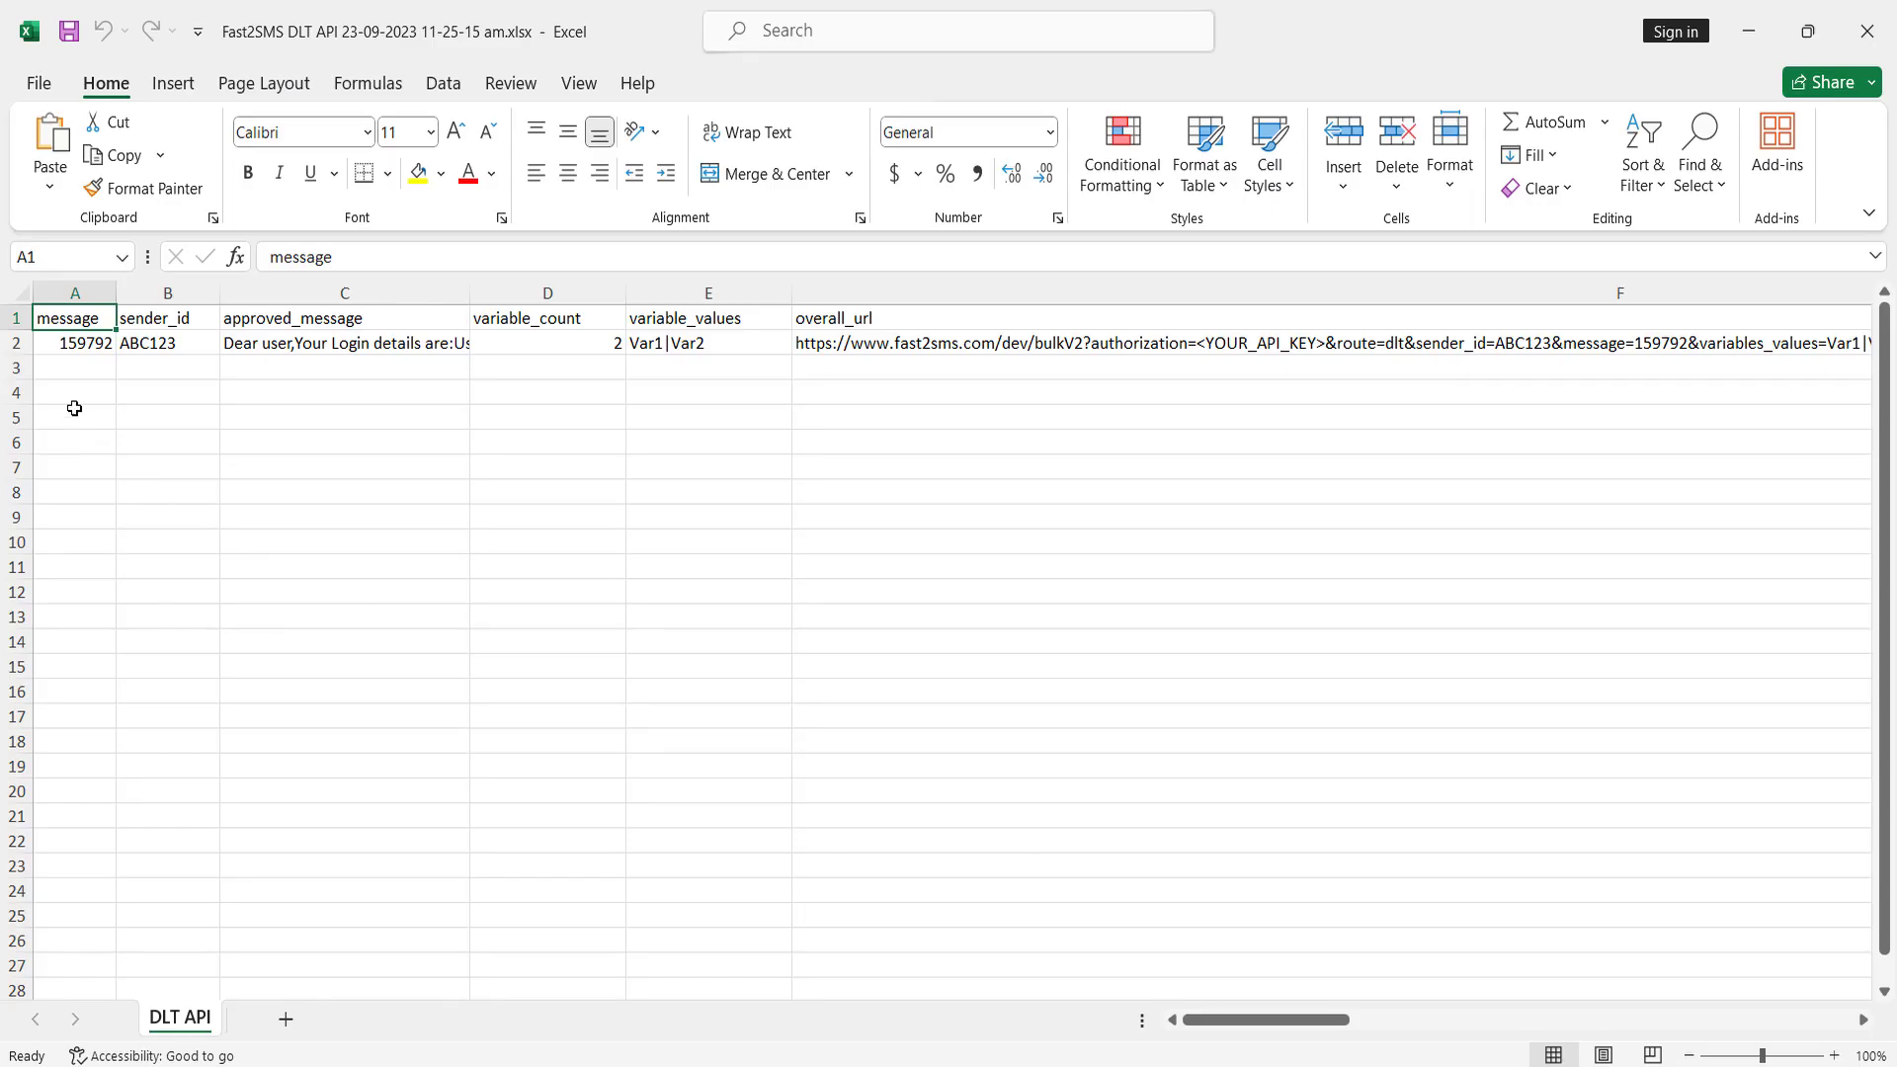
- Examine row 2 of the DLT API sheet, from the message ID and sender ID to the overall URL
click(72, 353)
drag(72, 353, 415, 747)
click(805, 742)
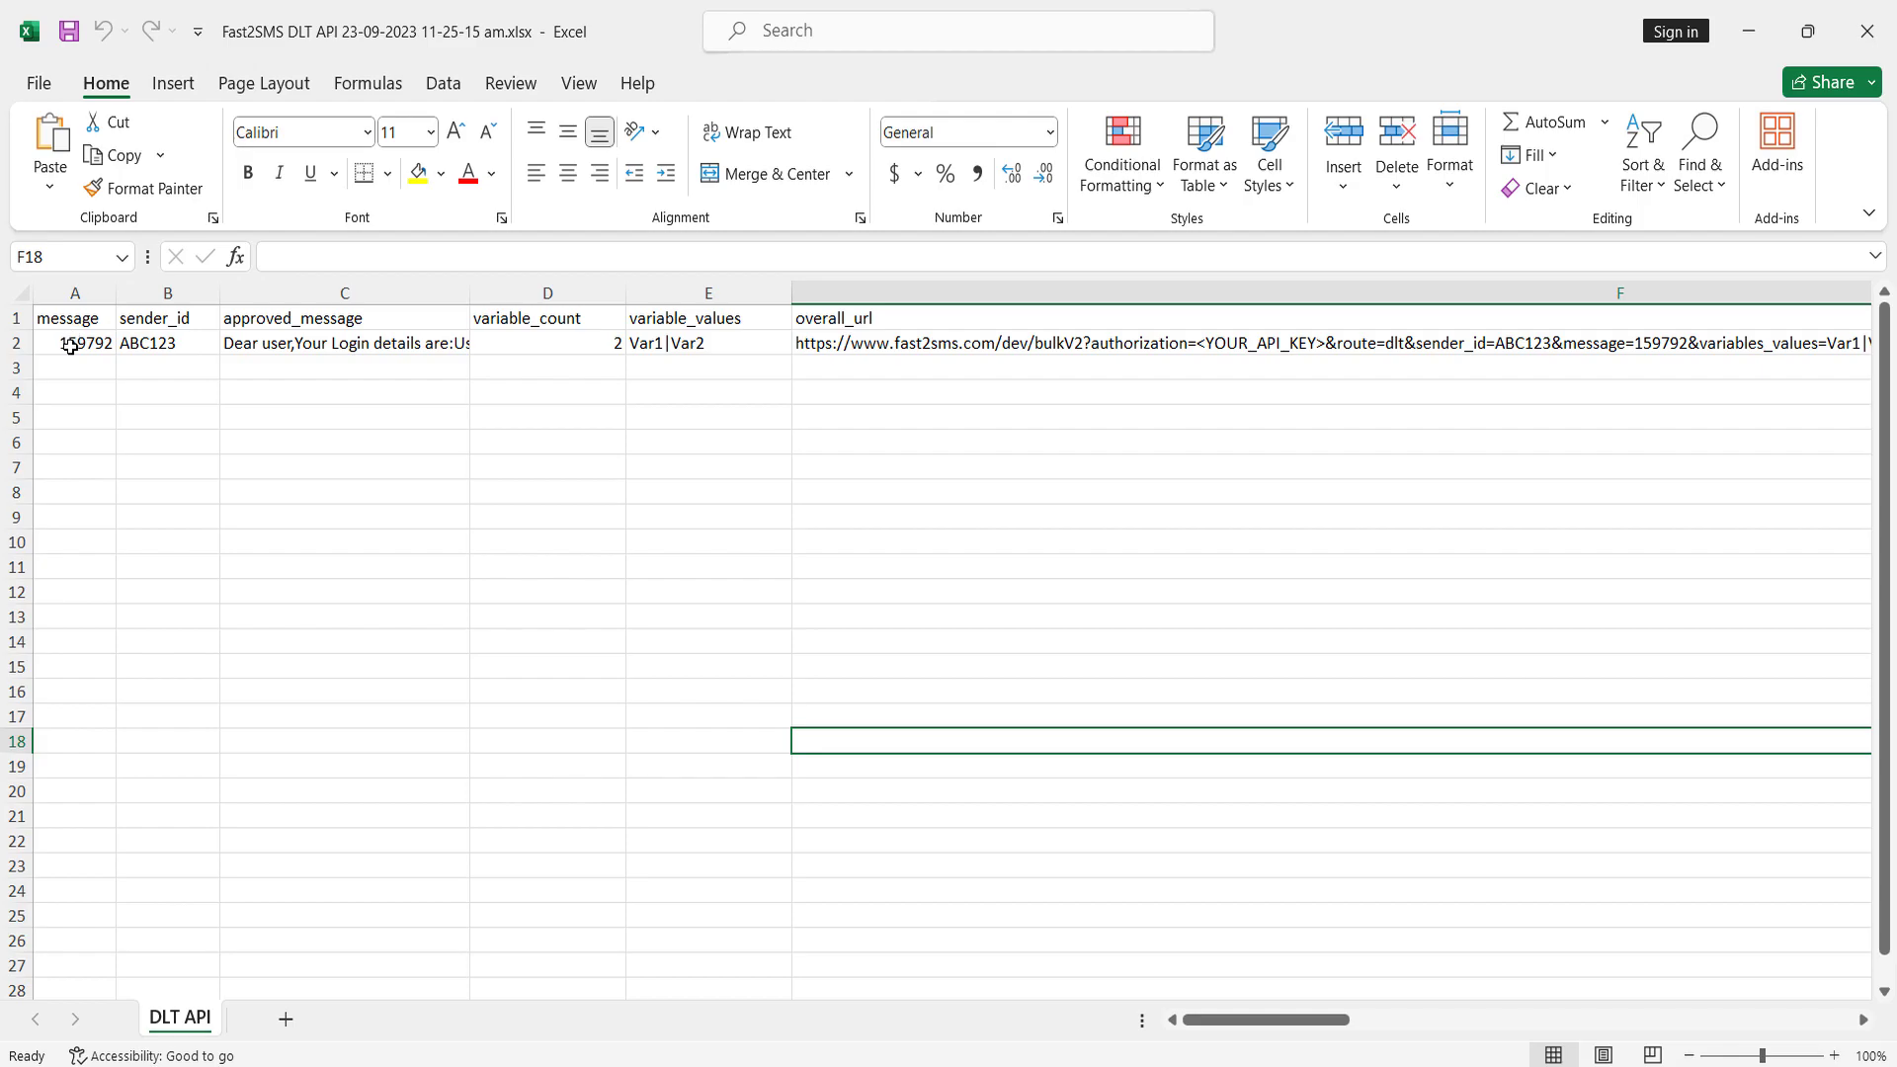
click(69, 342)
click(163, 342)
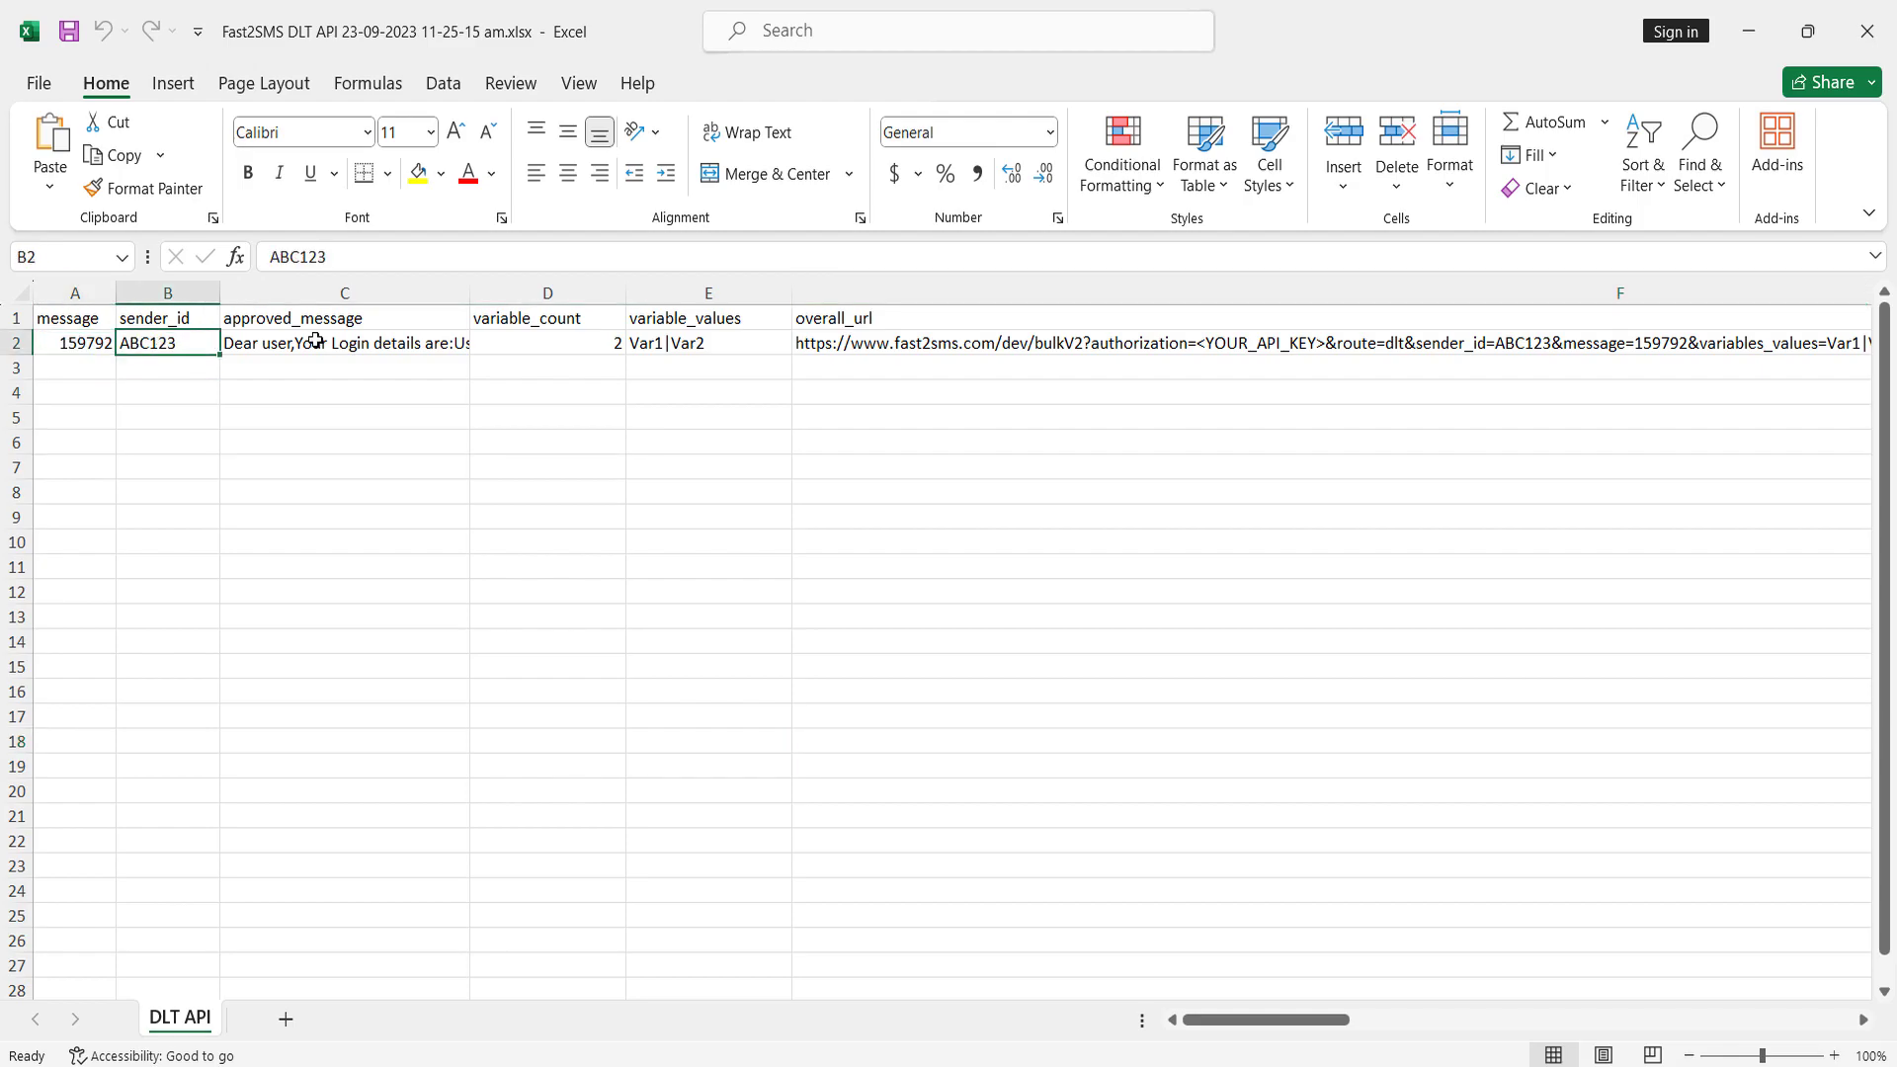
click(309, 342)
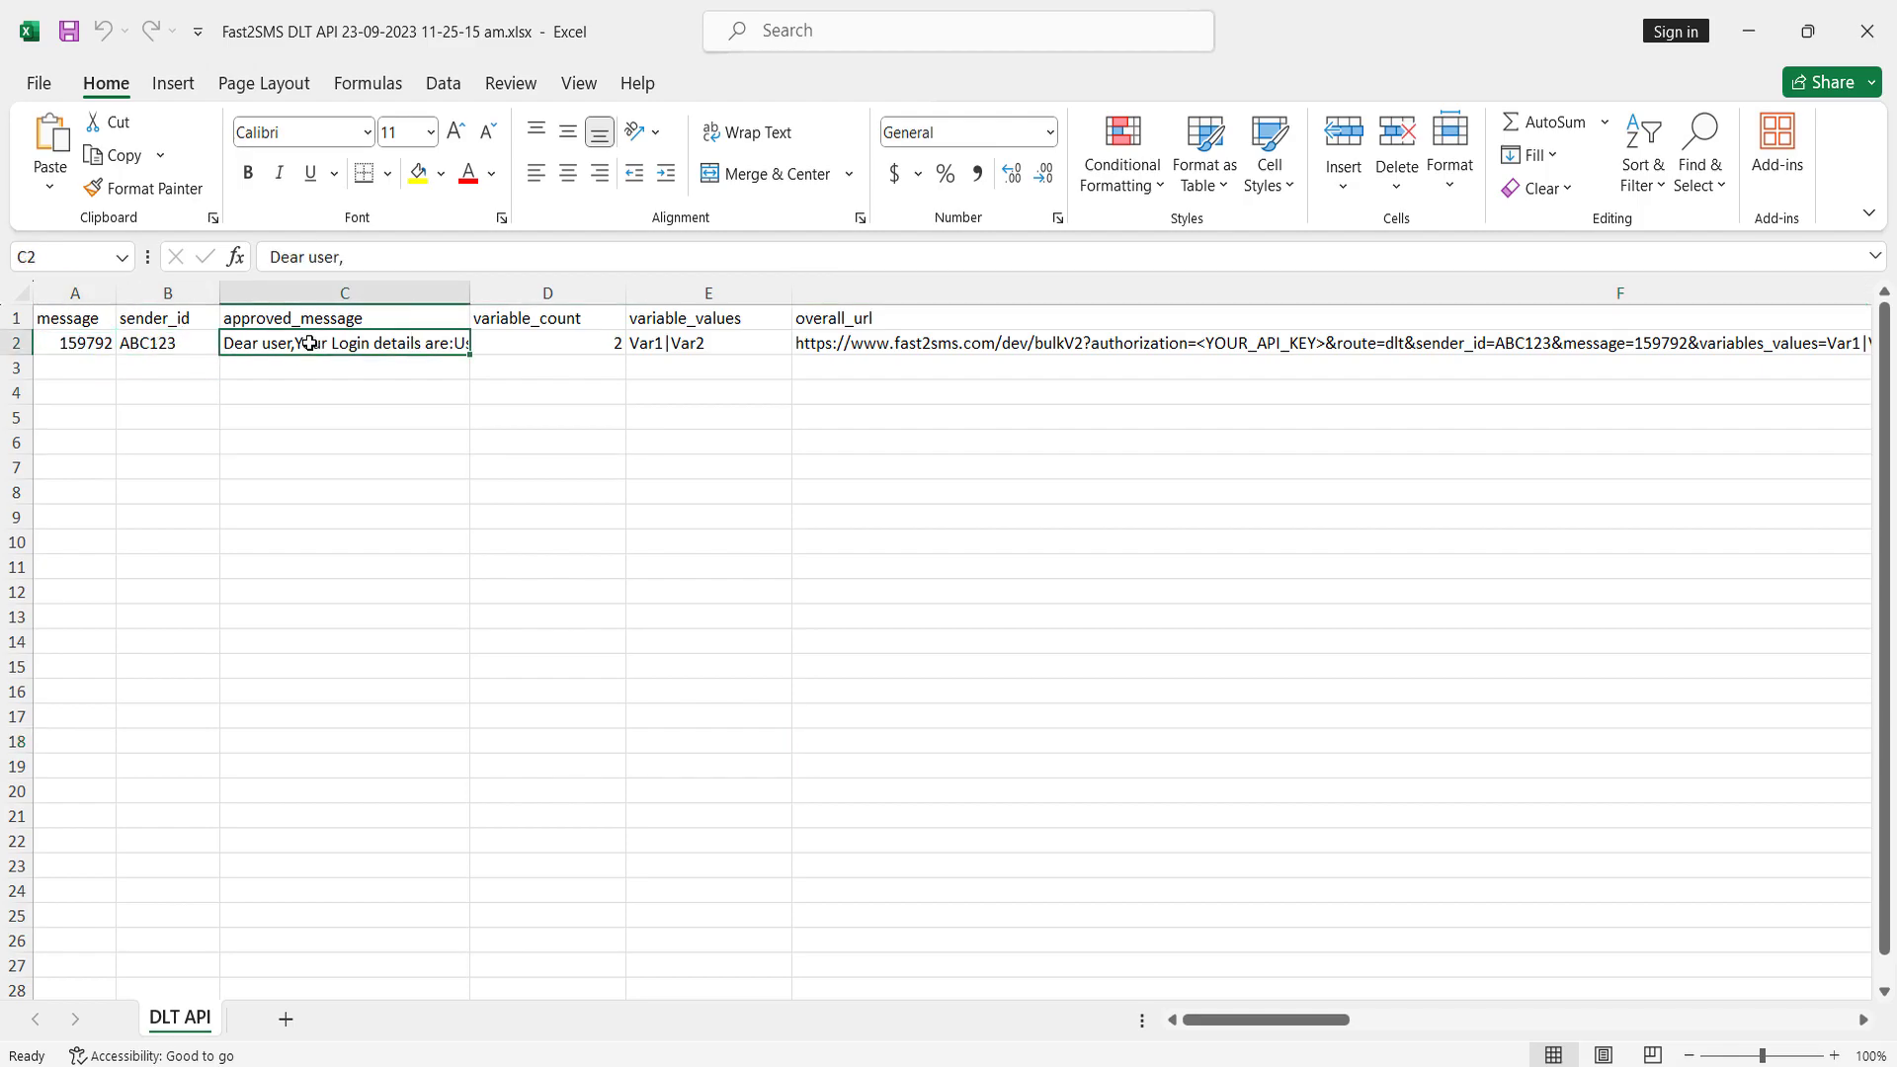
click(529, 343)
click(657, 344)
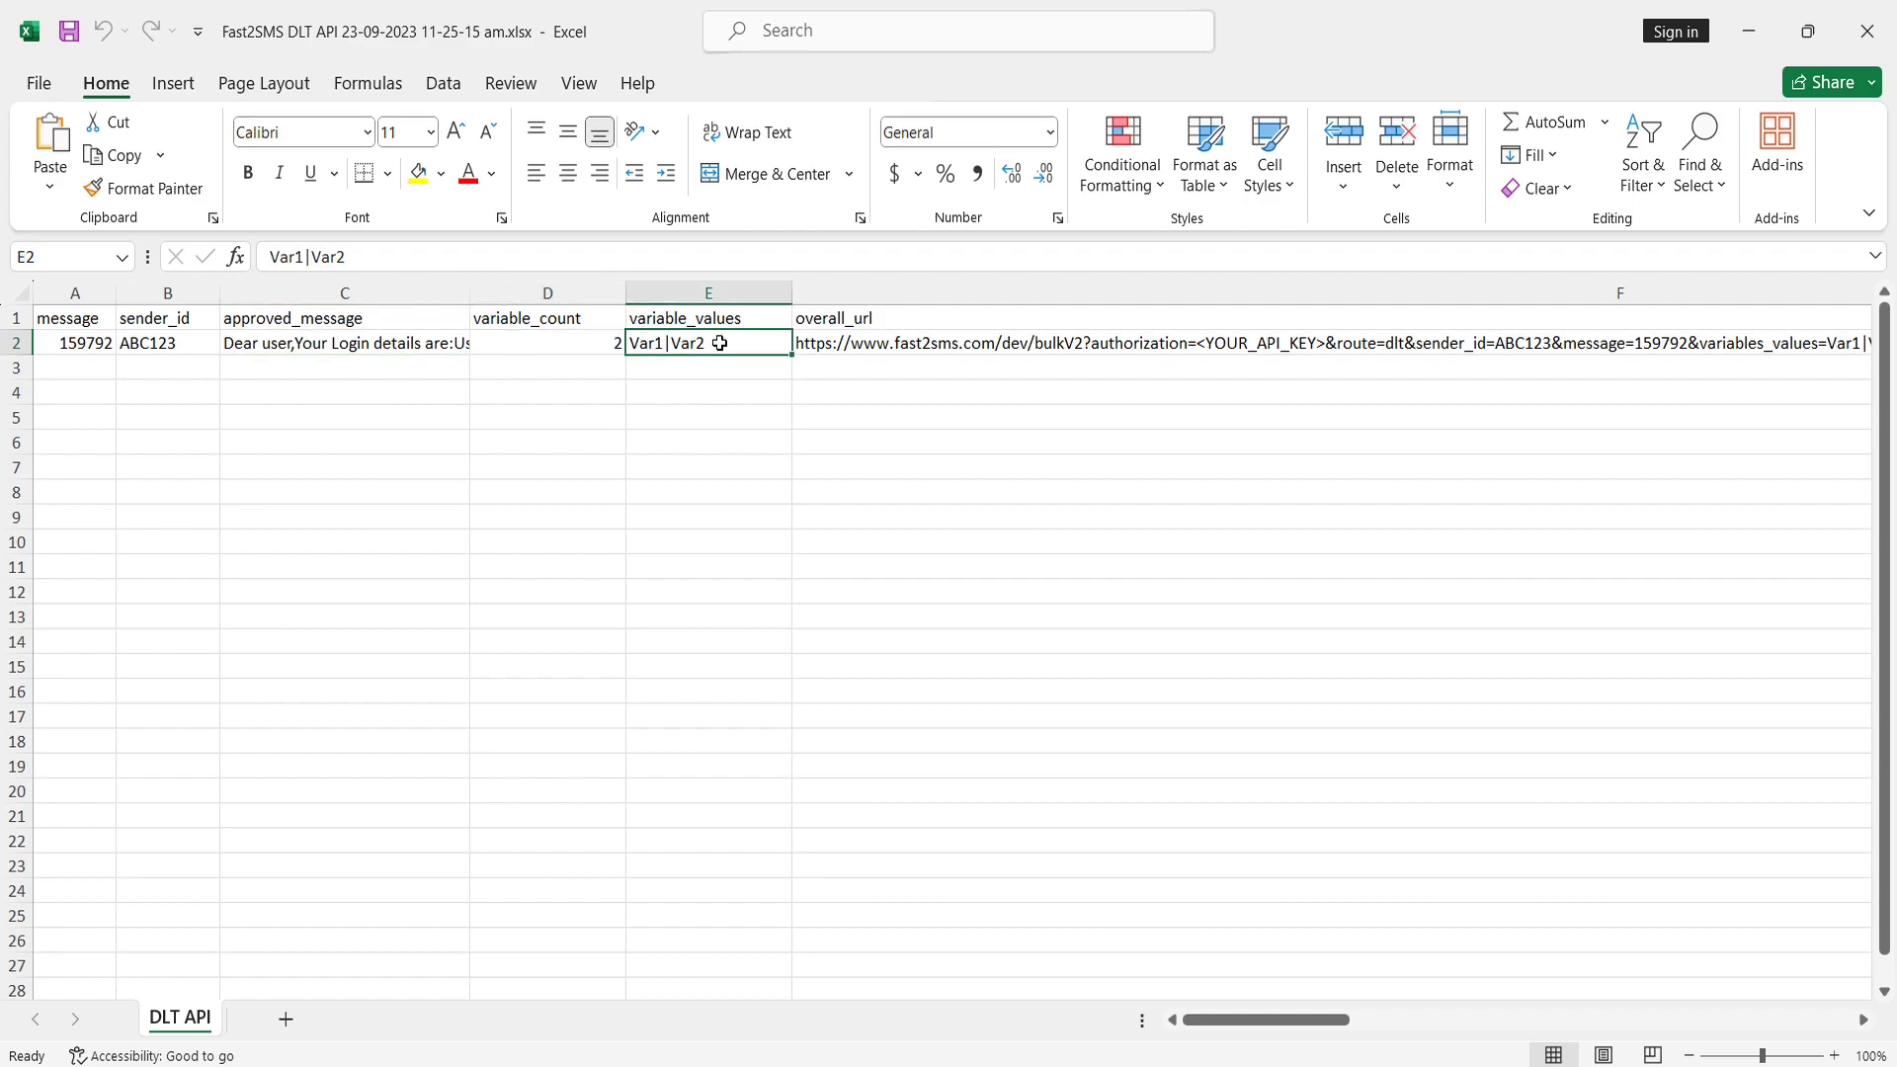
click(957, 348)
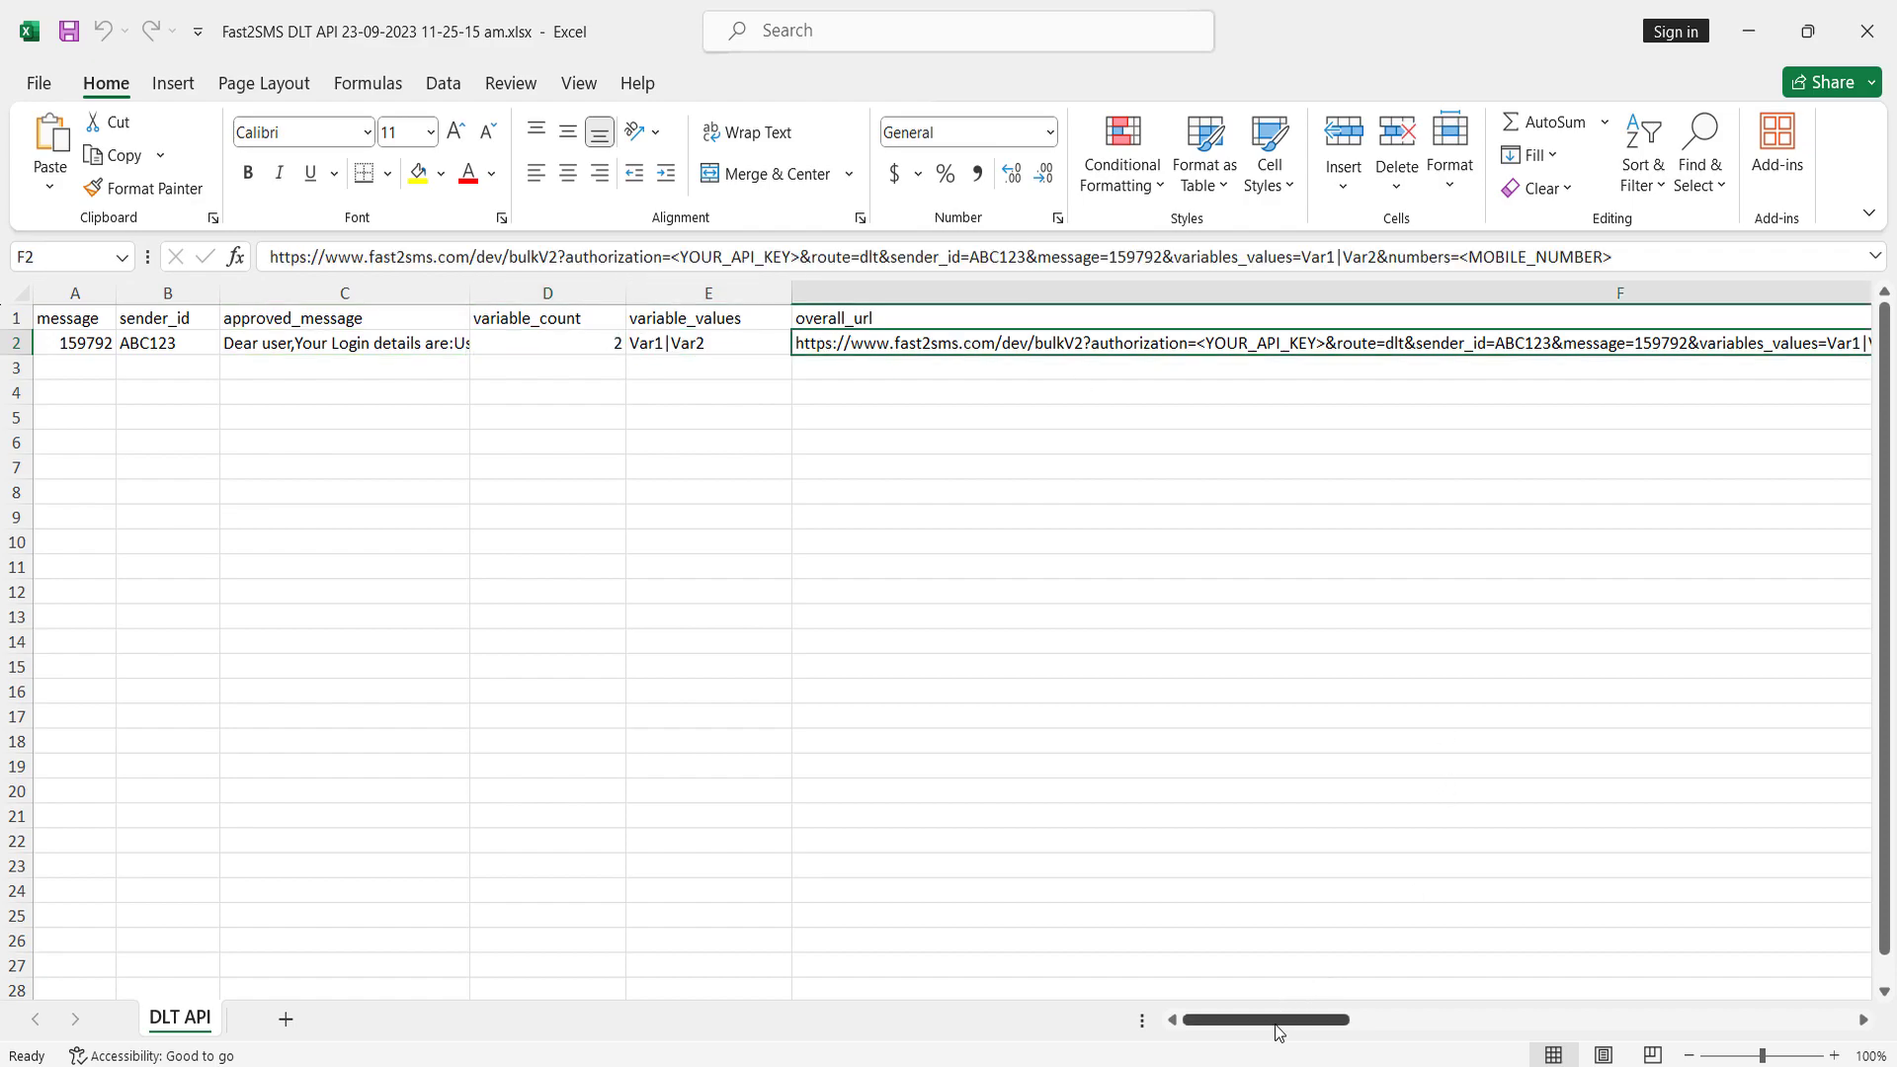
drag(1279, 1017, 1600, 1023)
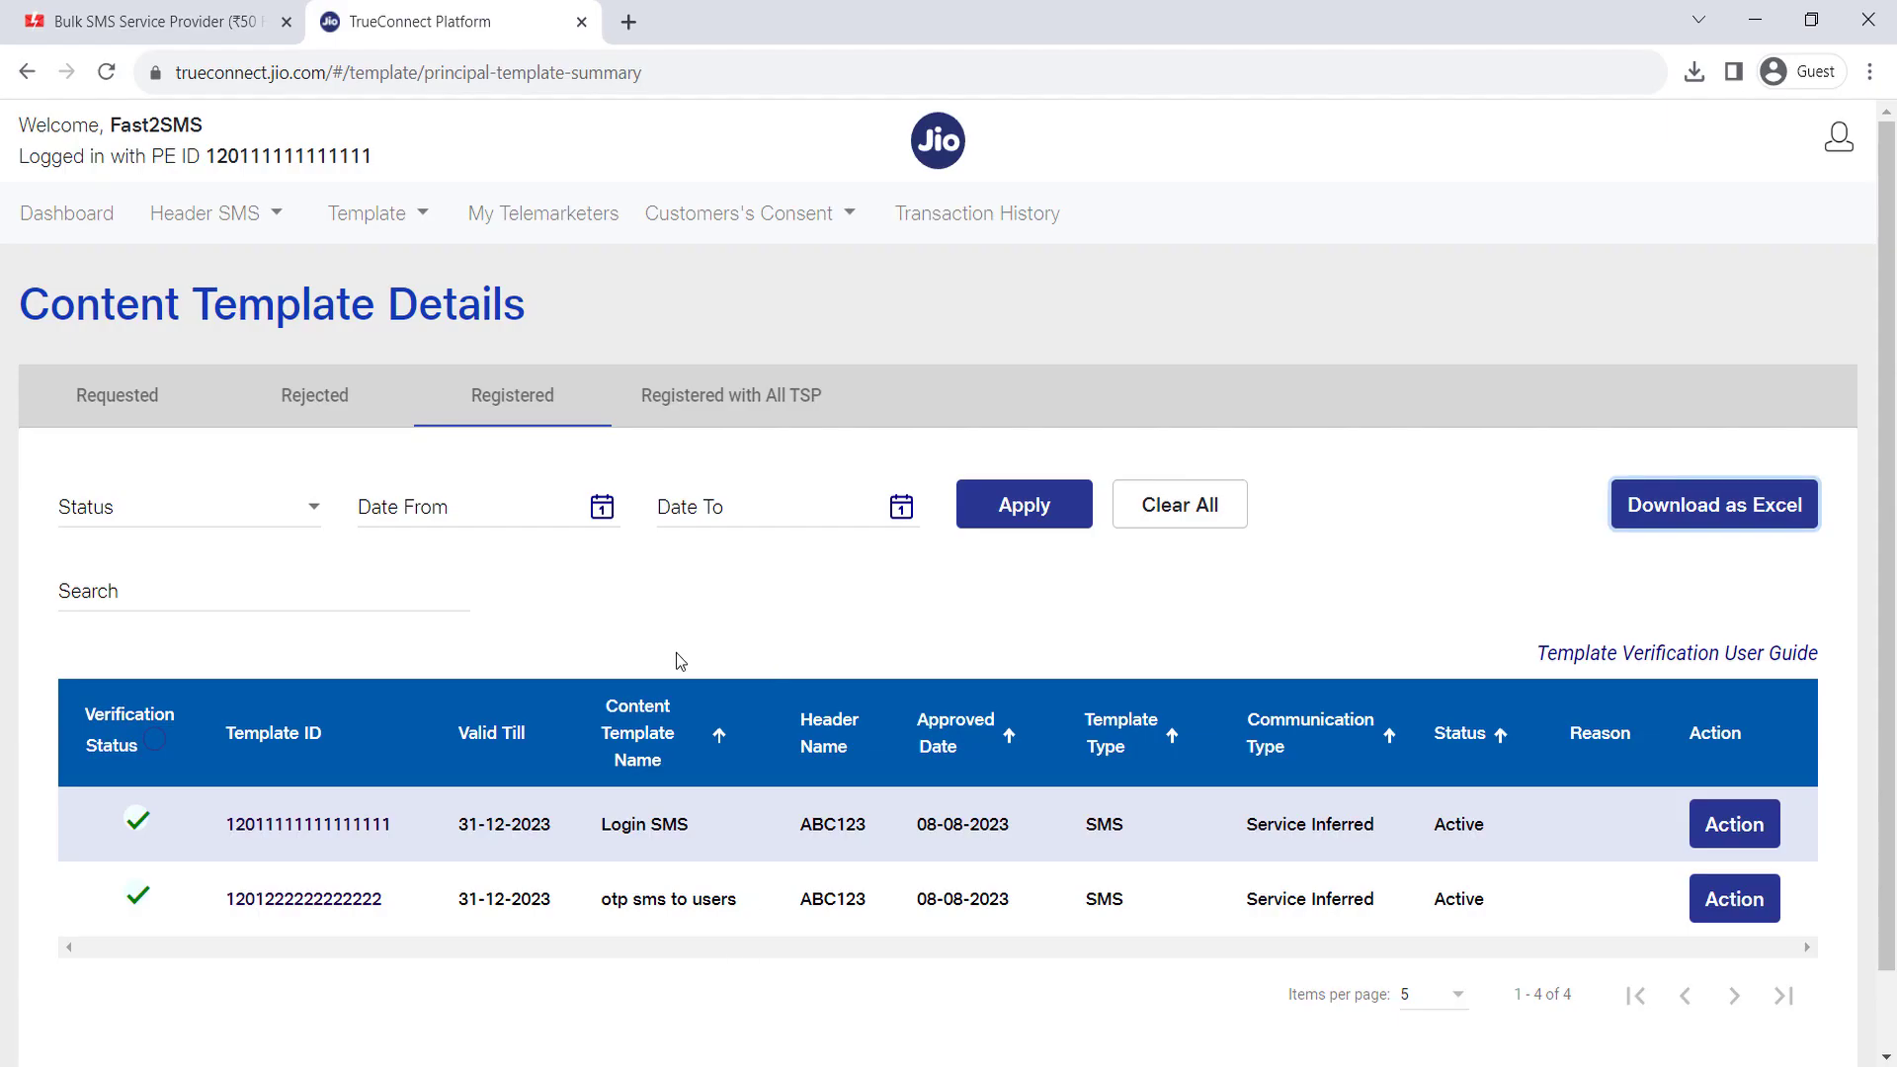
- Review the registered templates on Jio TrueConnect and highlight the ₹50 signup credit on the Fast2SMS home page
scroll(675, 652, down, 2)
scroll(592, 790, up, 2)
click(168, 20)
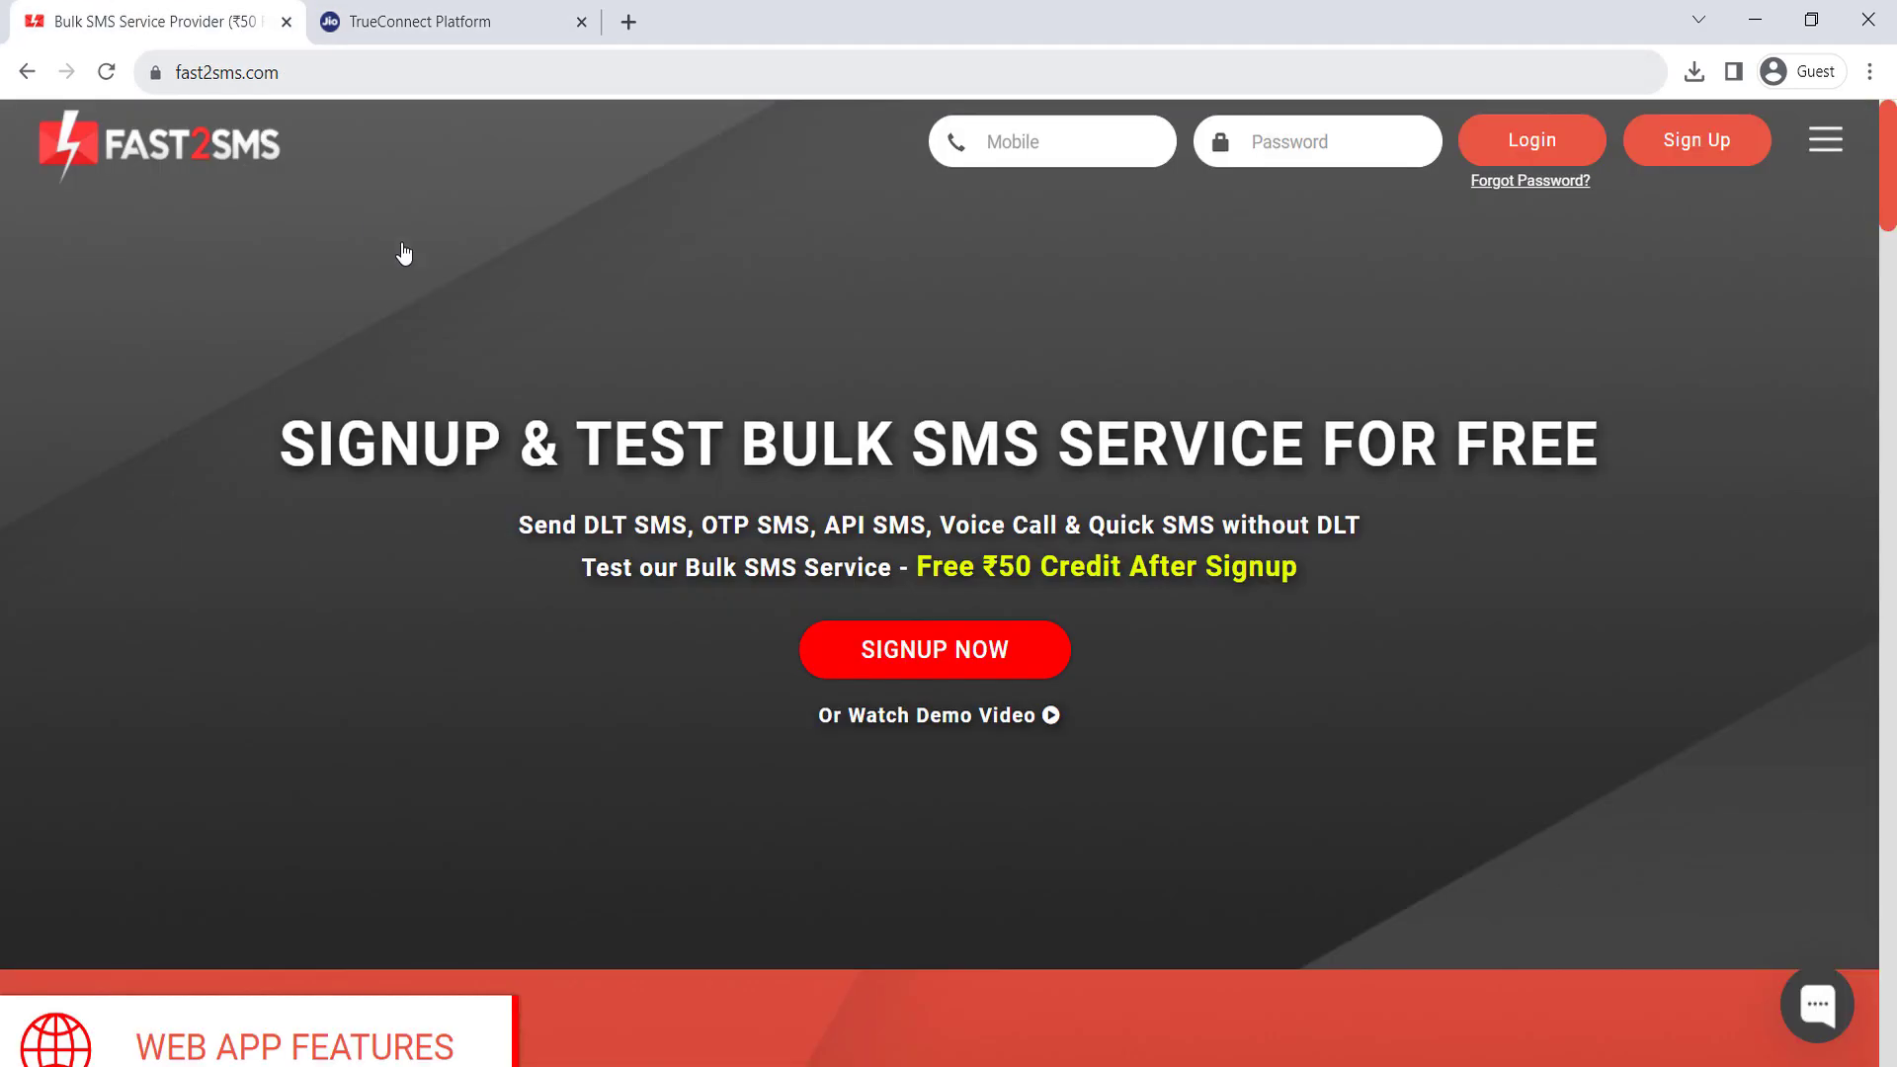
double_click(989, 570)
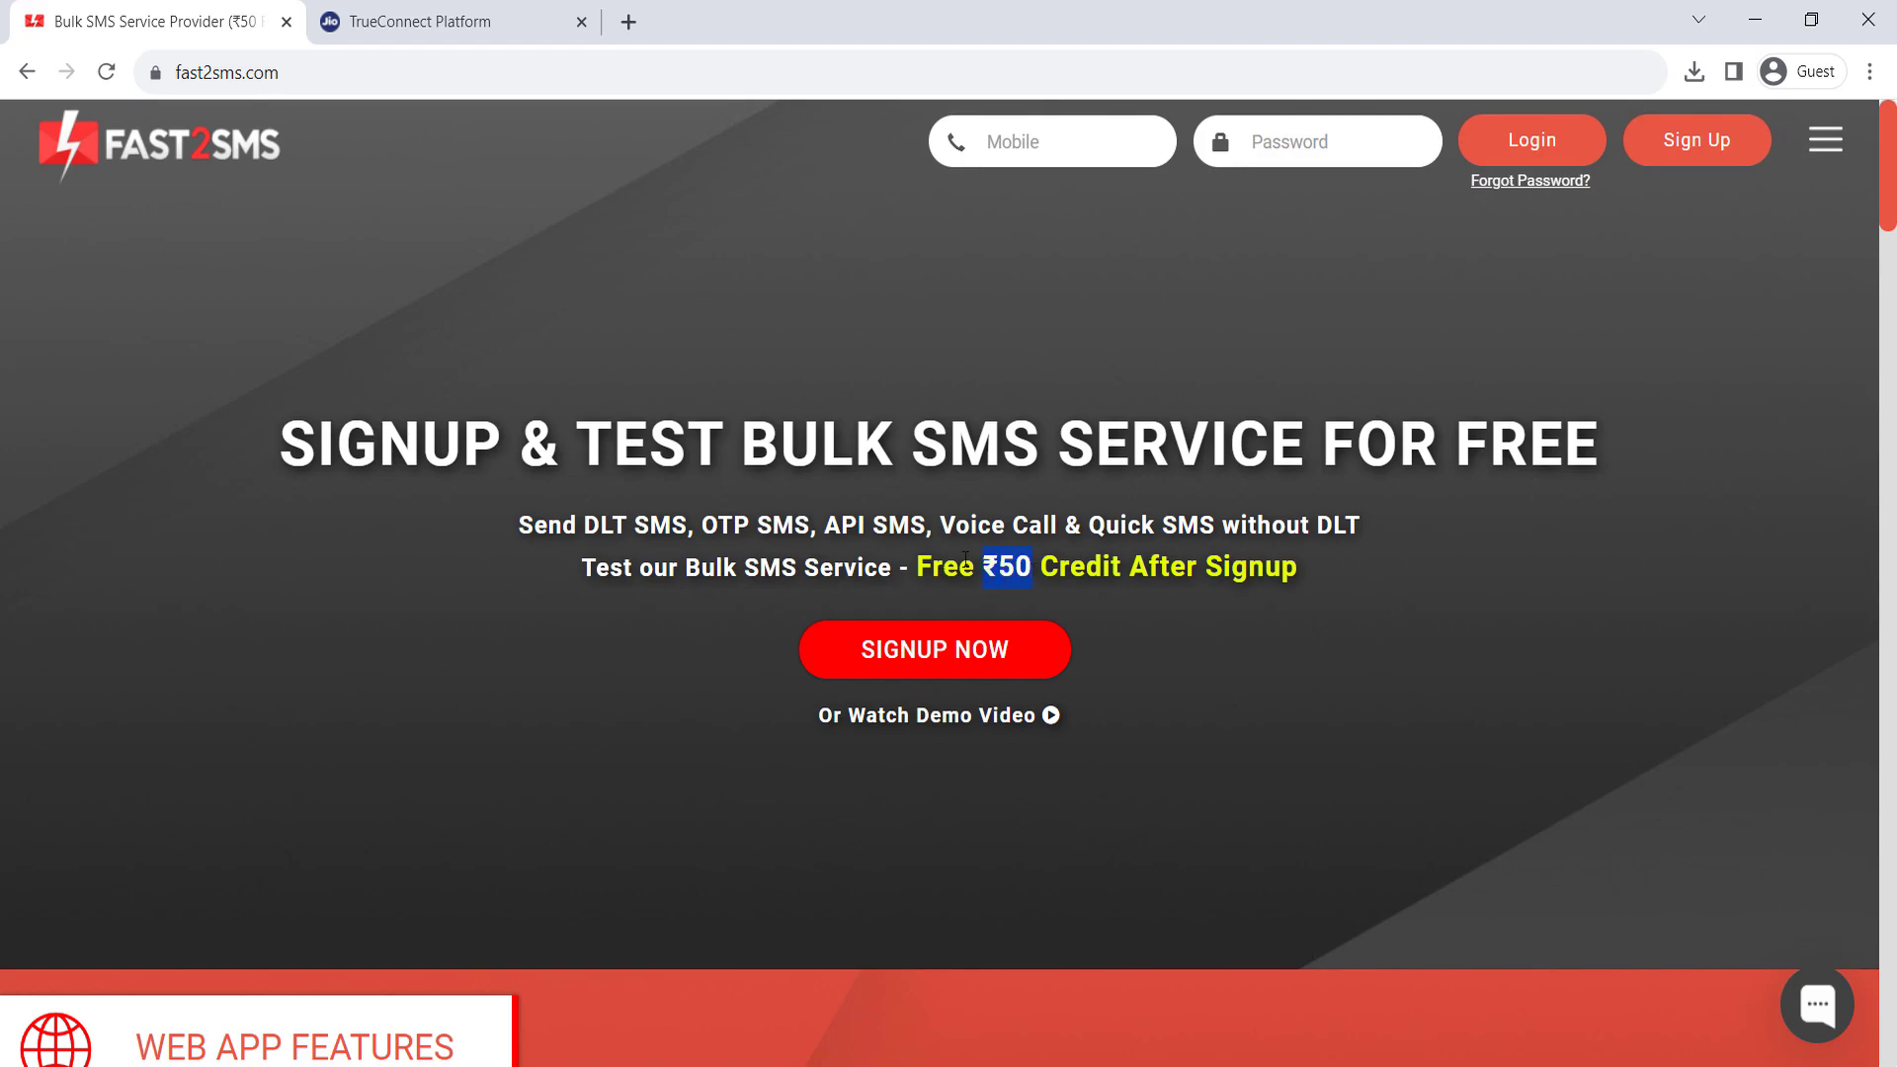
click(323, 10)
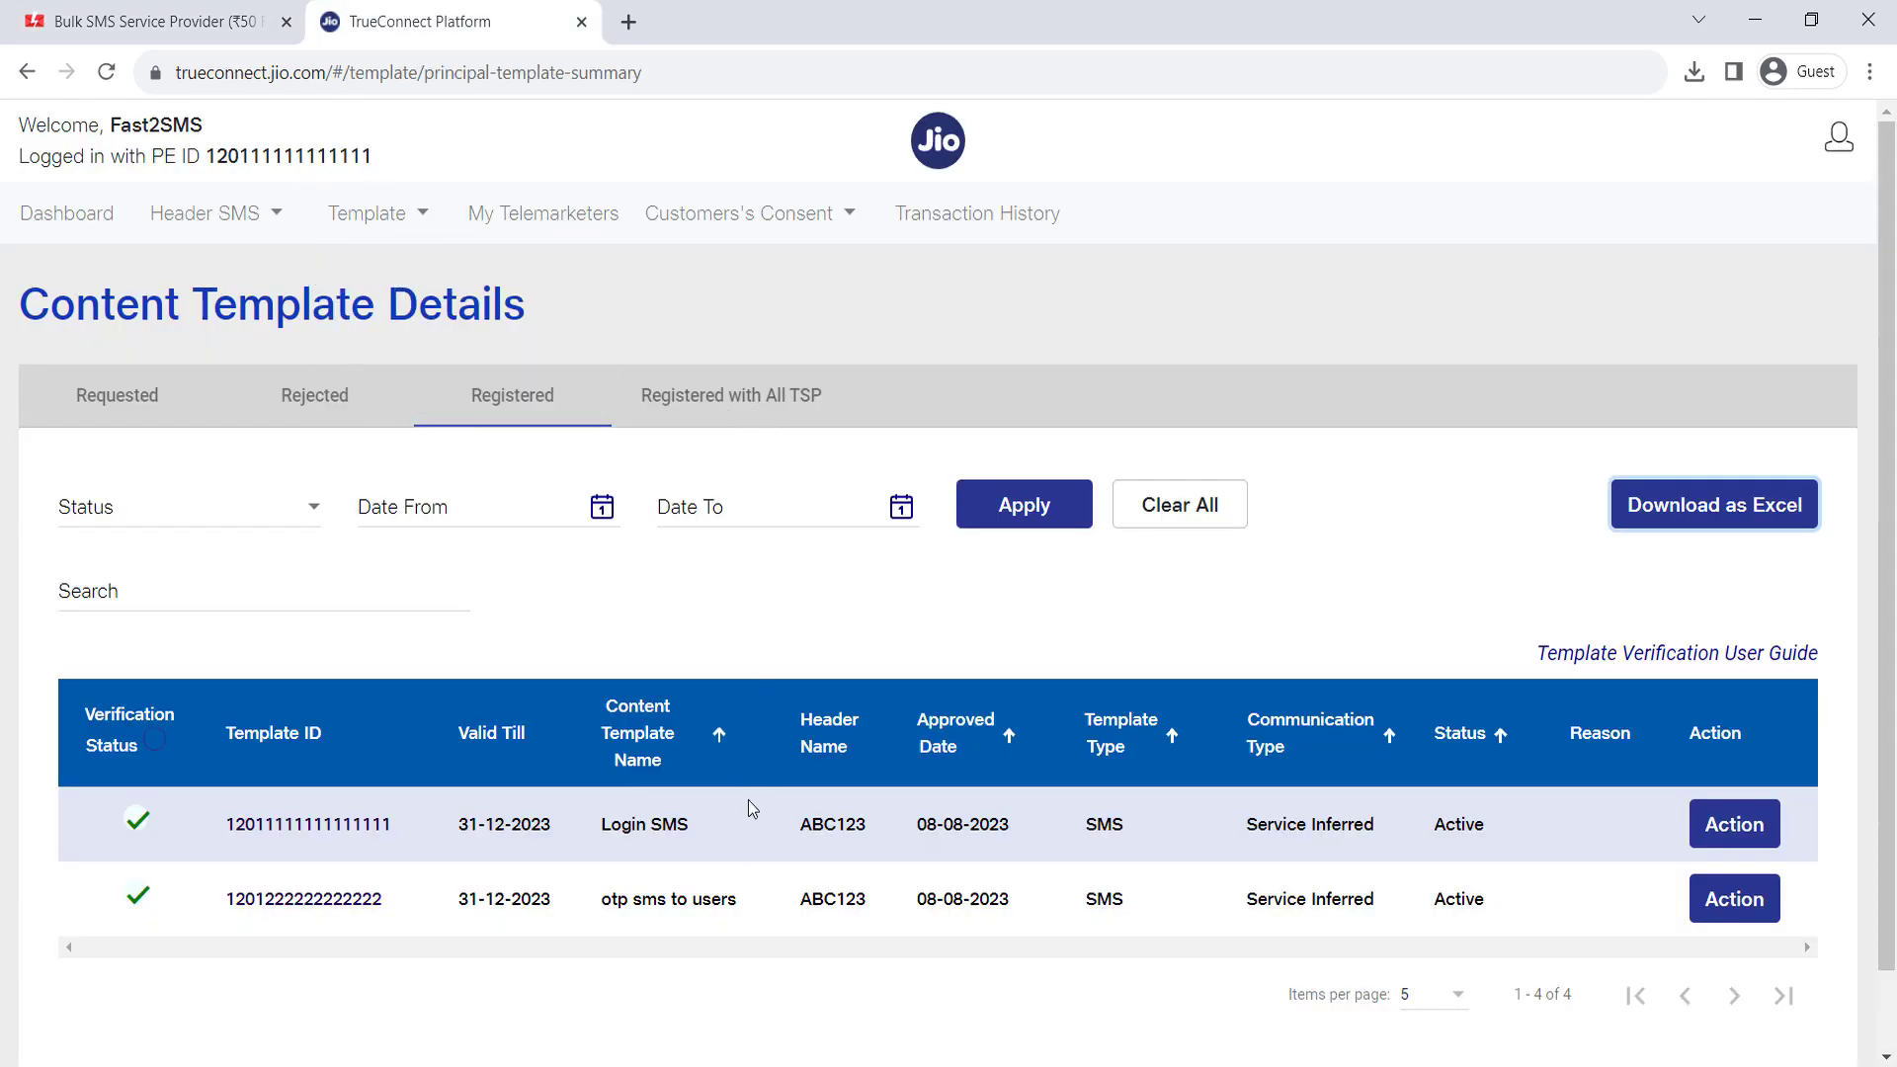
- Switch to the Fast2SMS dashboard and start a DLT SMS with sender ID ABC123 and the login details template
key(alt+Tab)
click(132, 352)
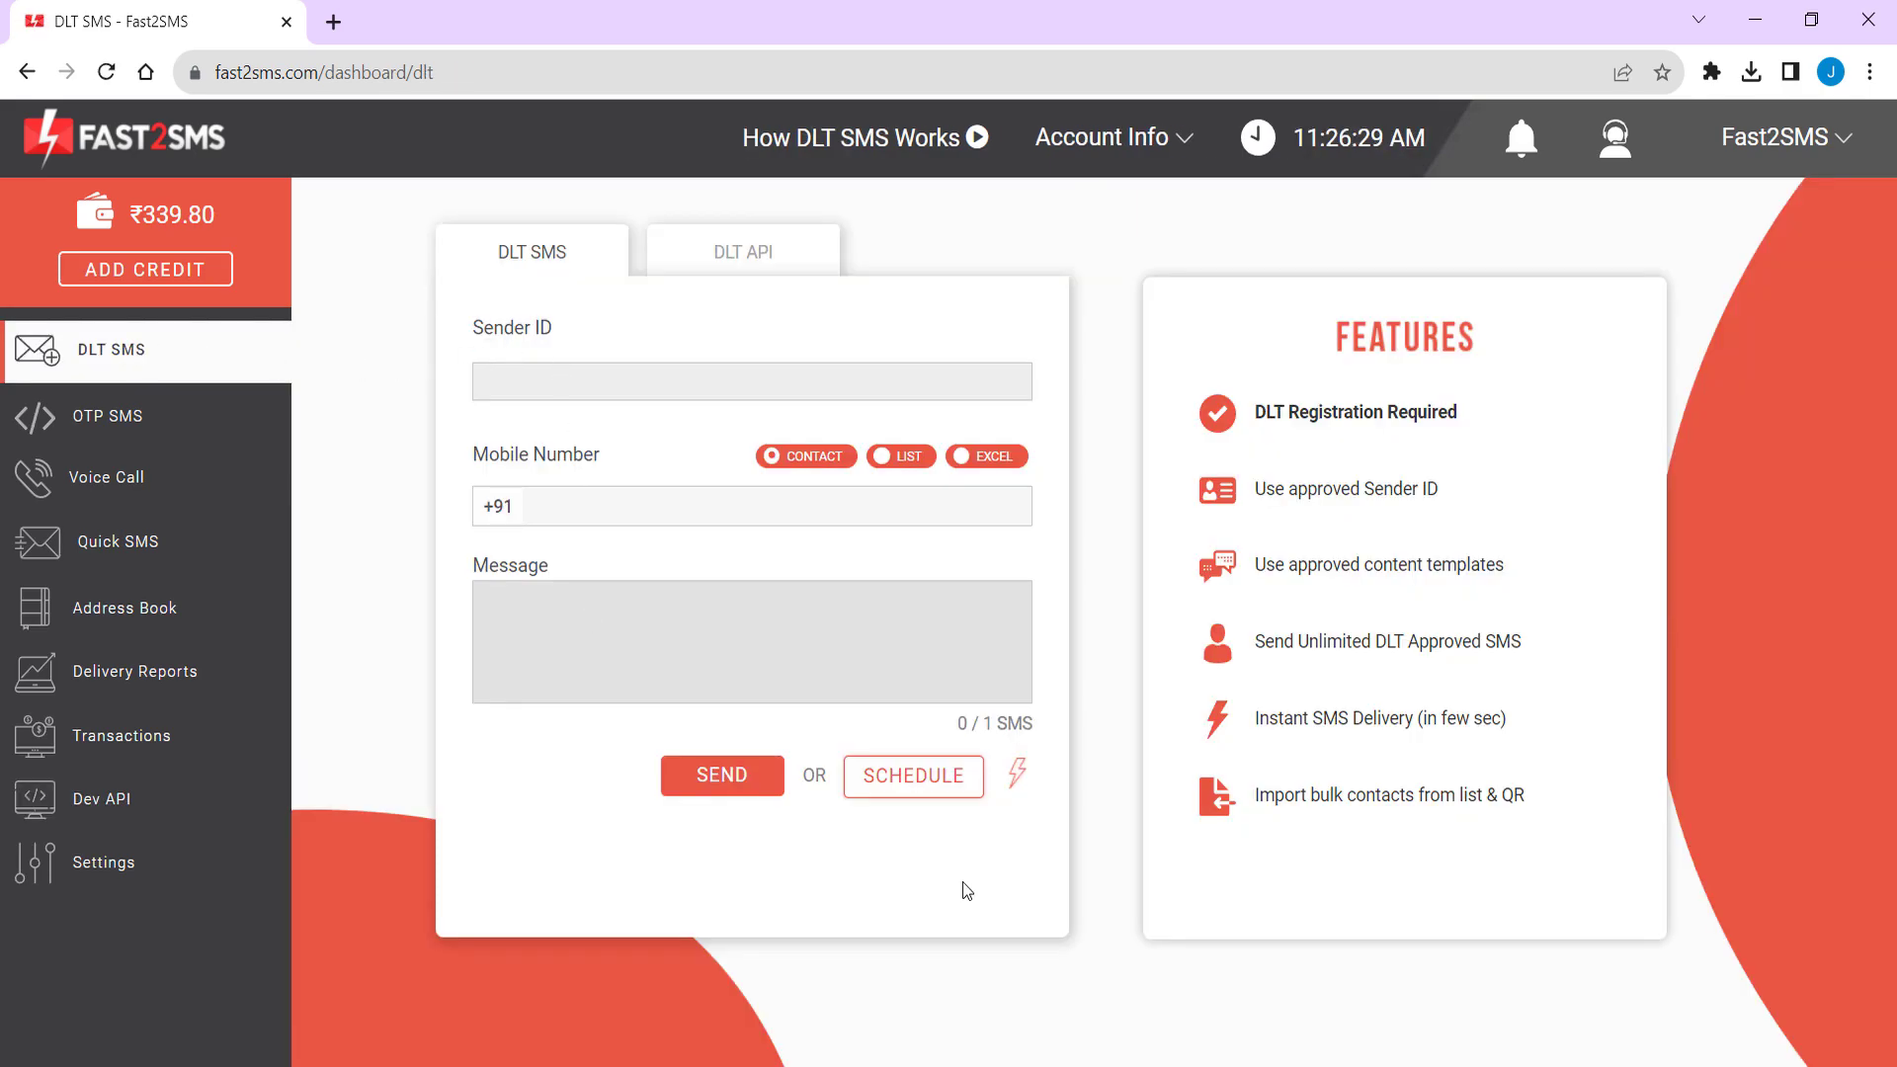
click(777, 389)
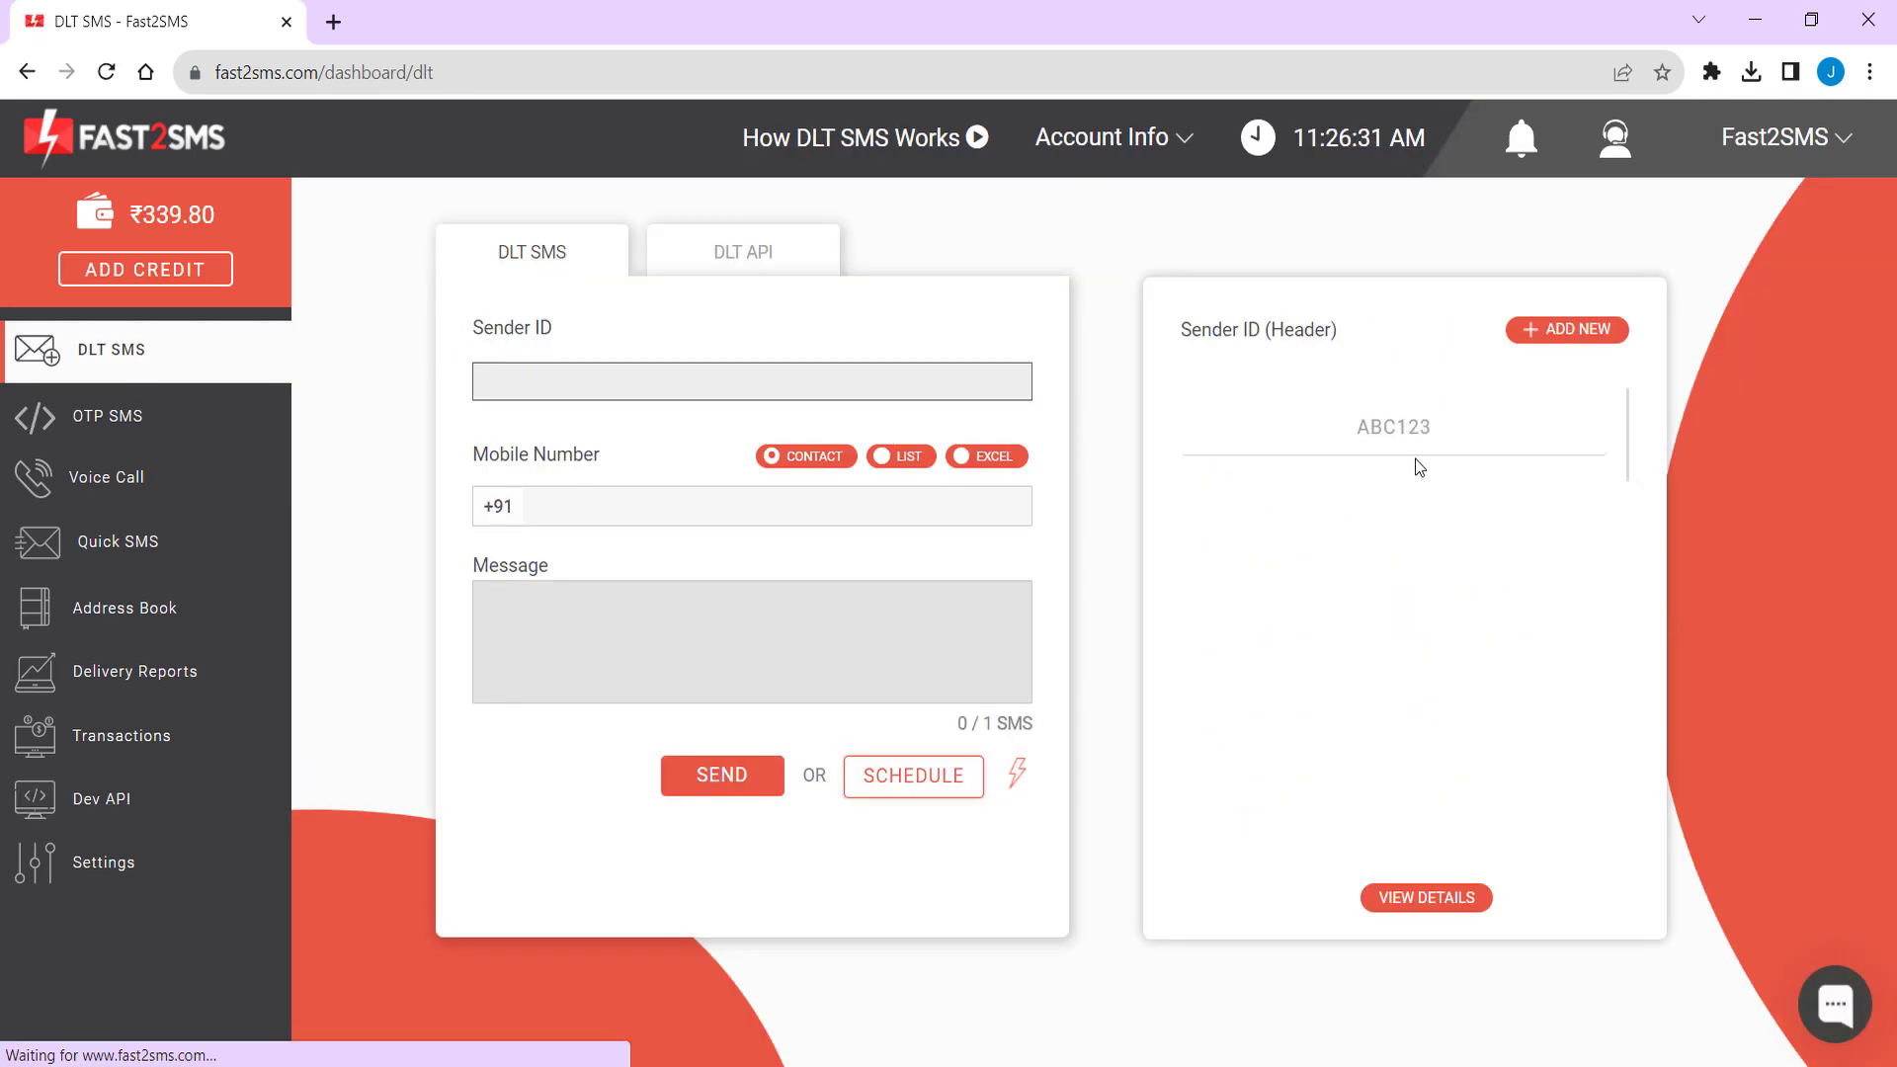
click(1421, 444)
click(1317, 534)
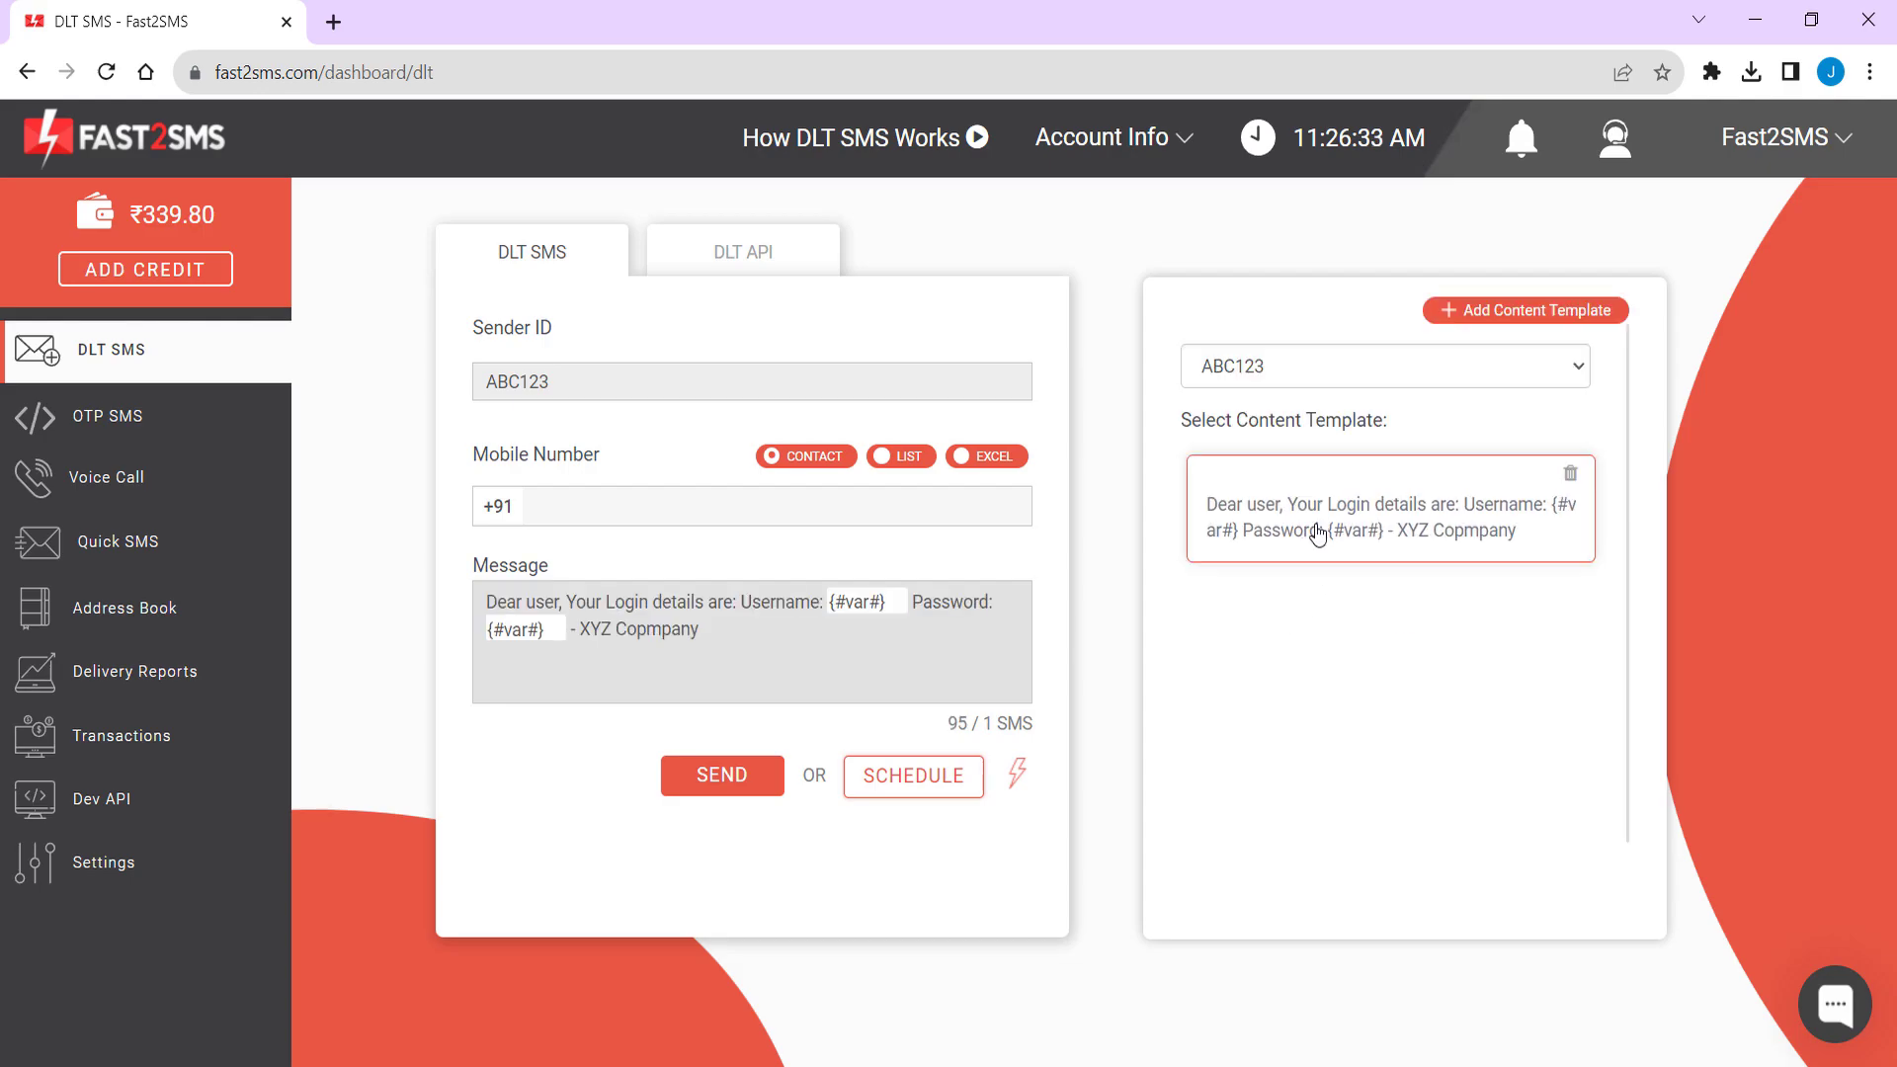
- Revisit the DLT API builder and the downloaded DLT API workbook
click(751, 255)
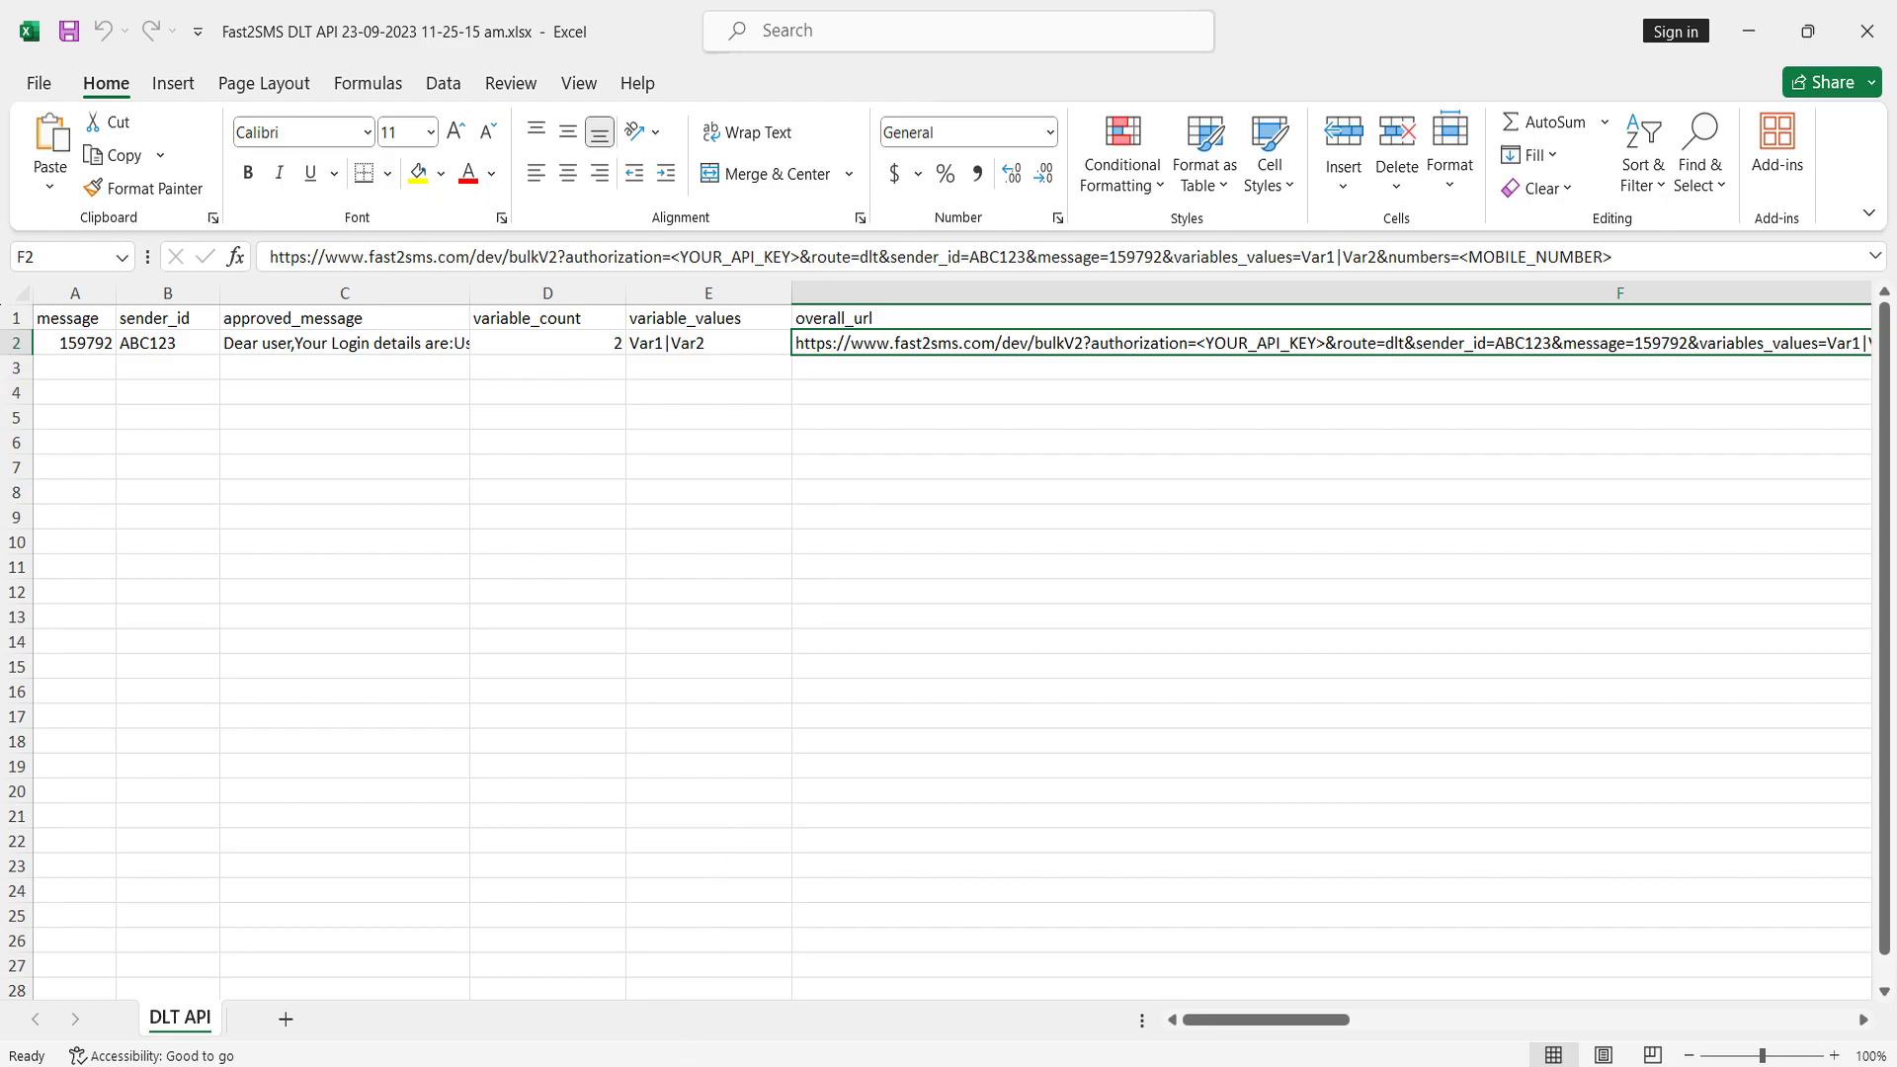
click(963, 1065)
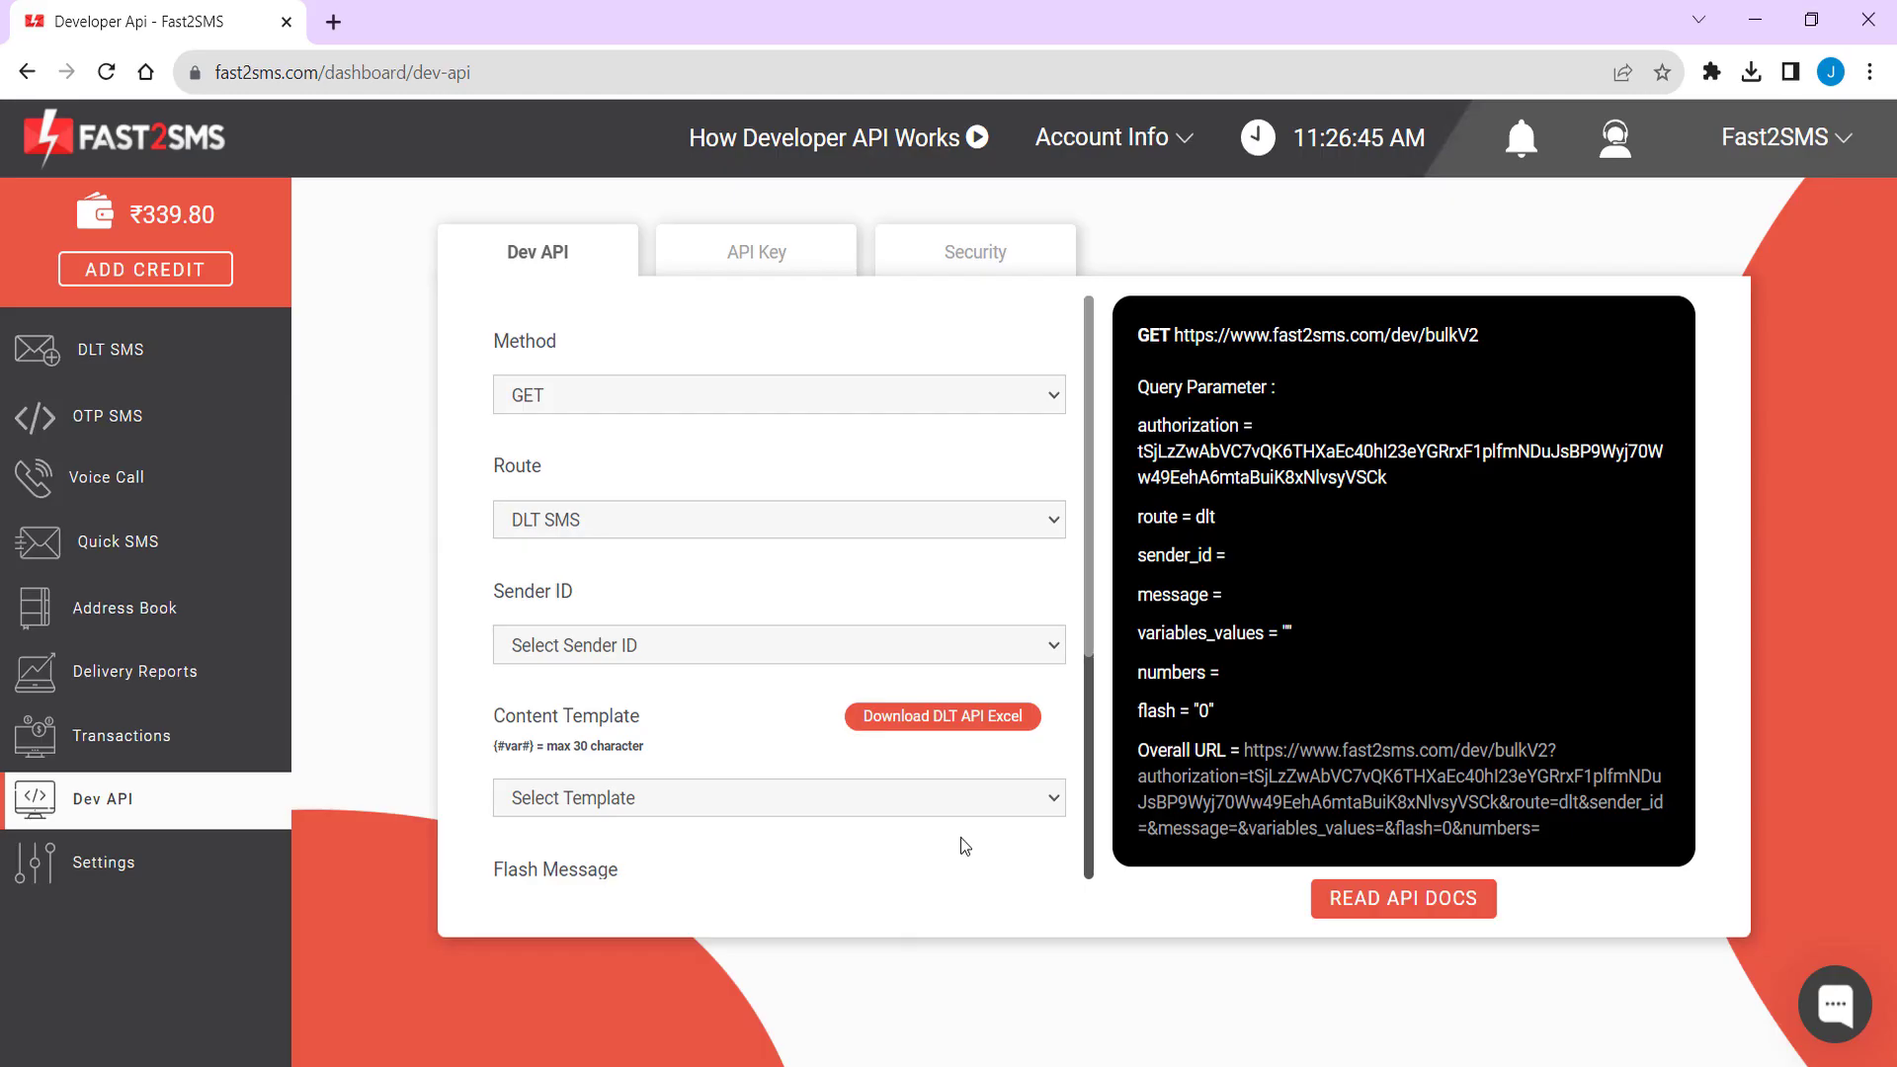
- Look at the support chat and the help page with its FAQs and support tickets, and return to DLT SMS
click(1820, 1015)
click(1828, 1002)
click(1621, 150)
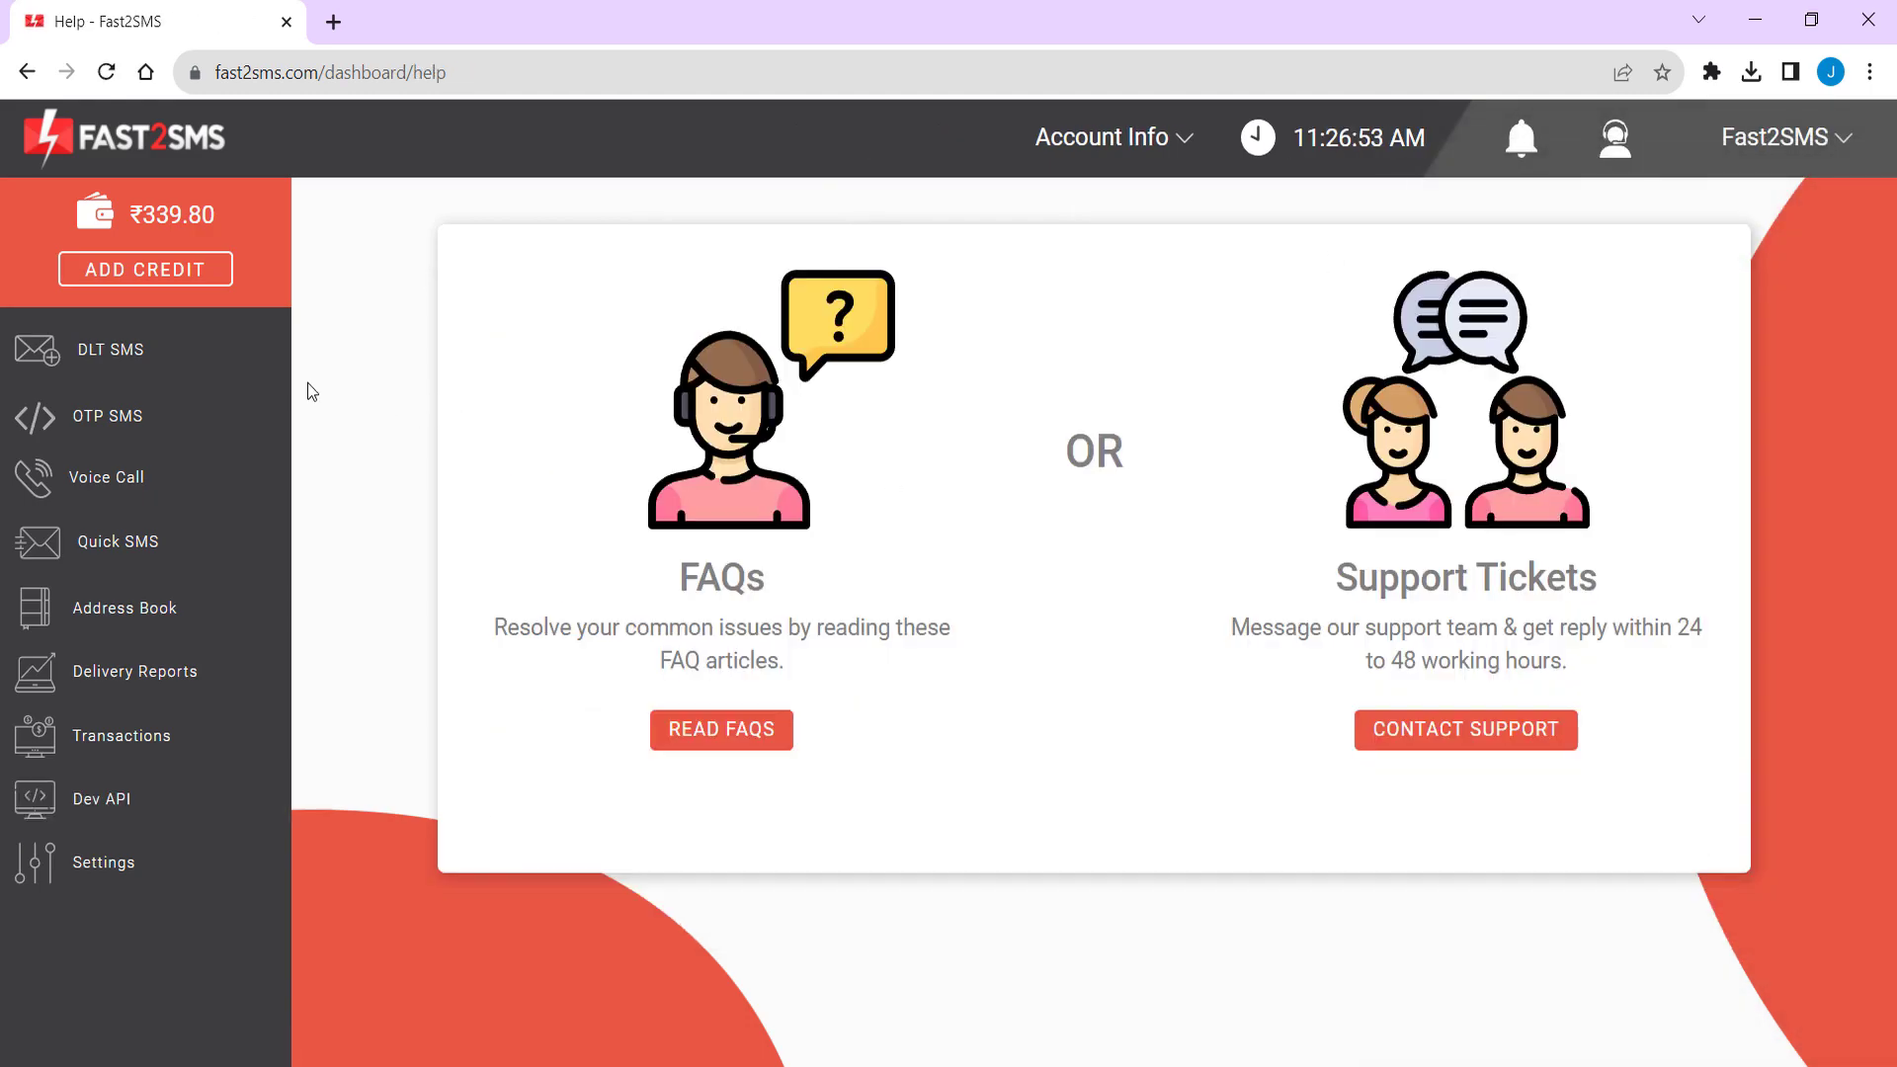
click(187, 372)
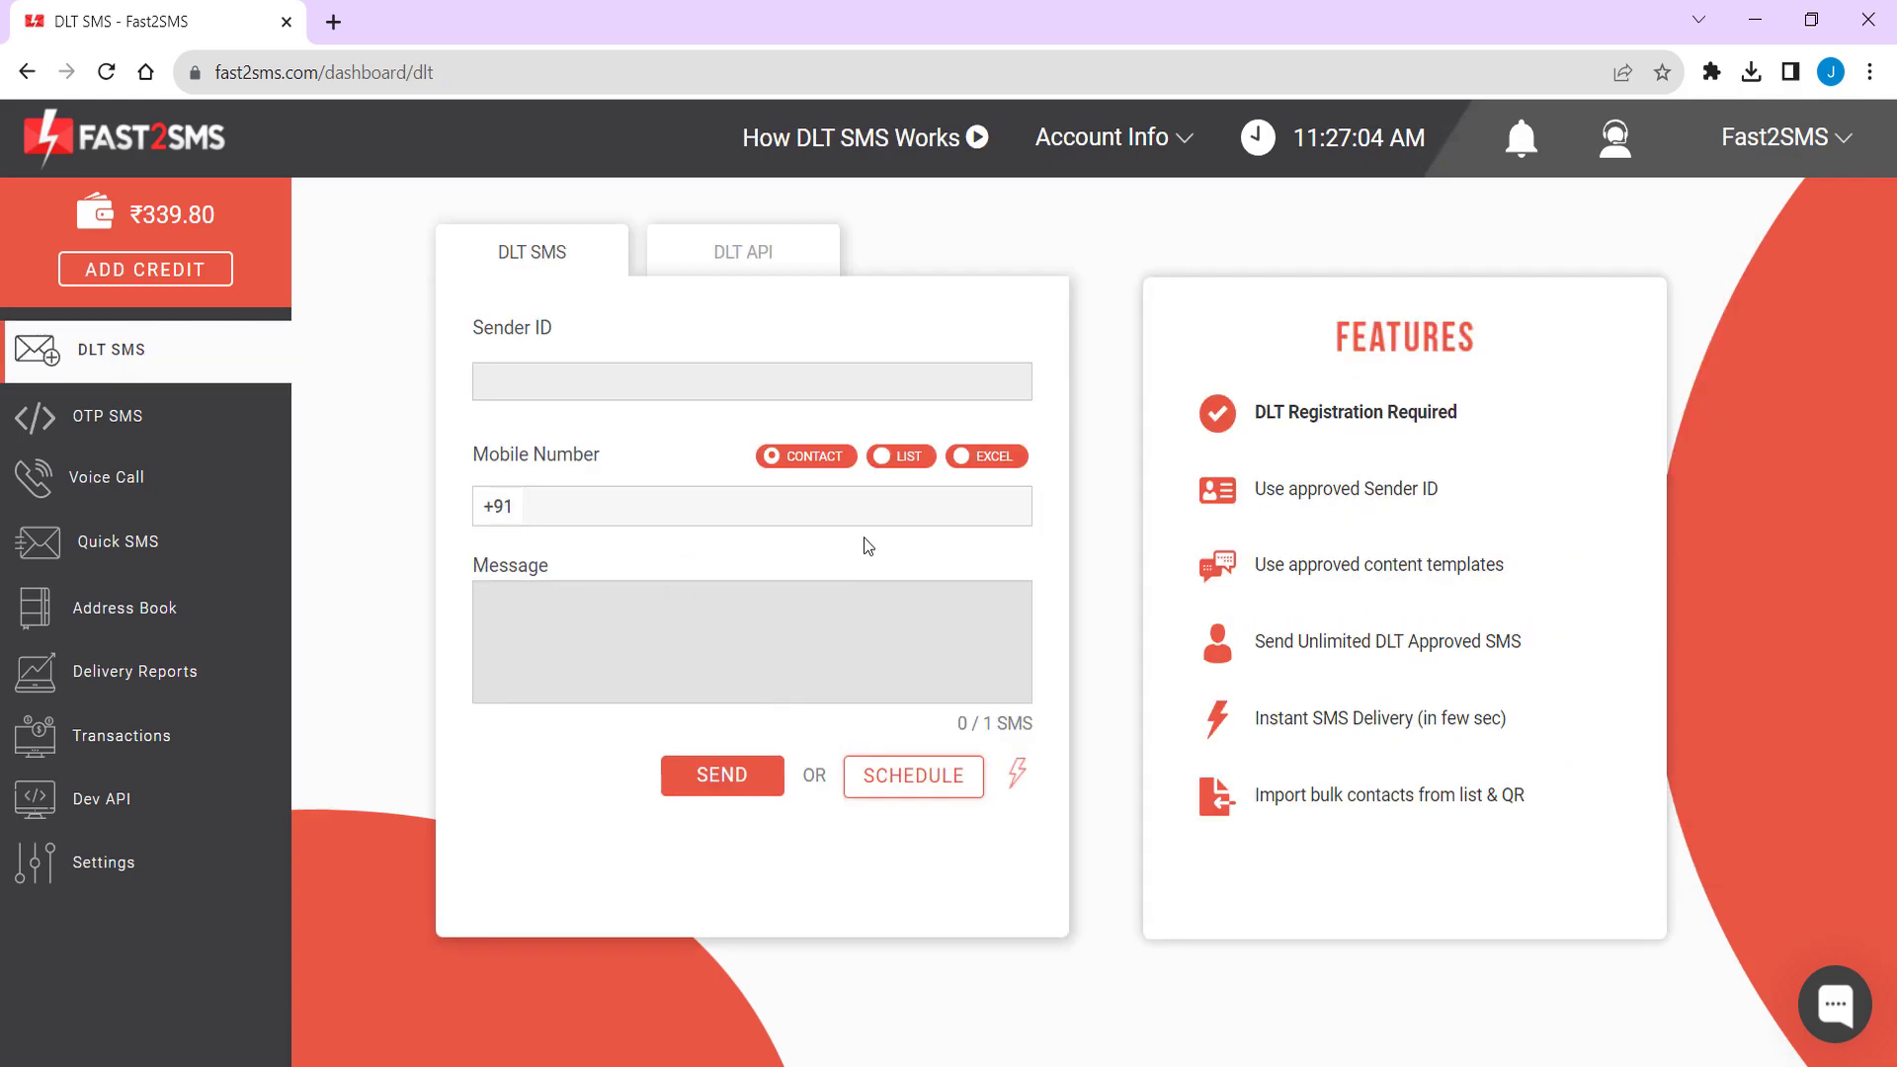